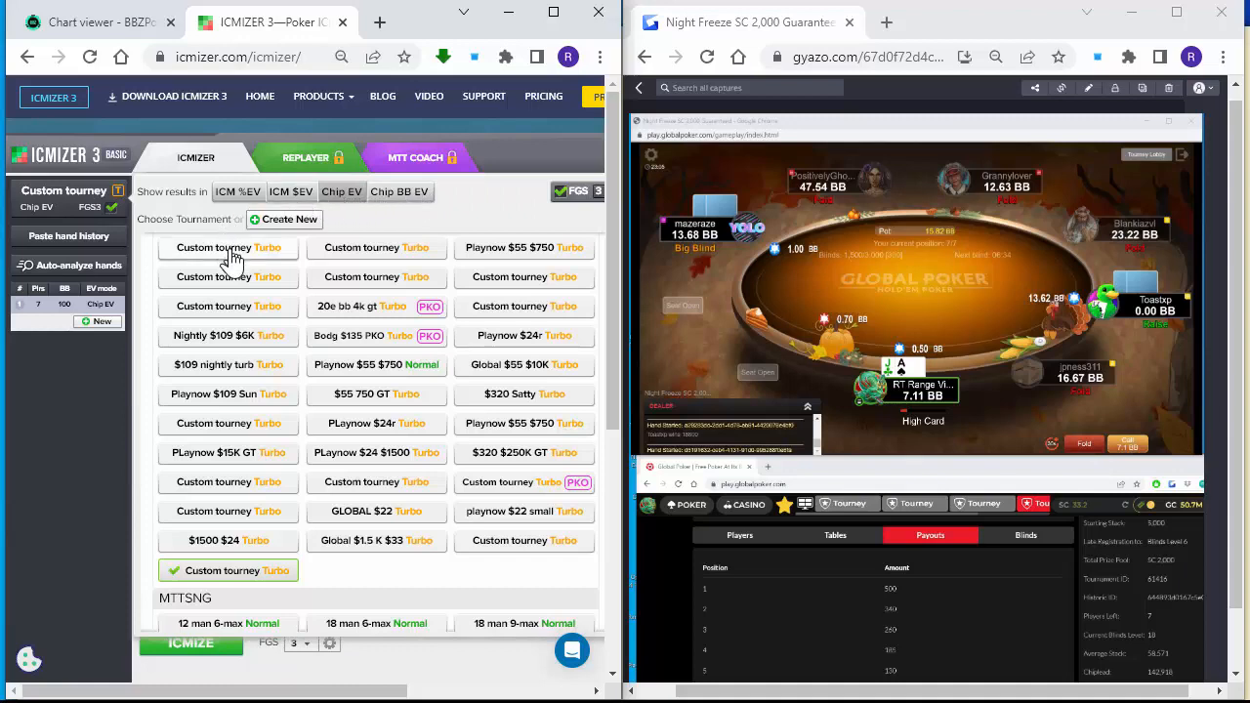
click(49, 210)
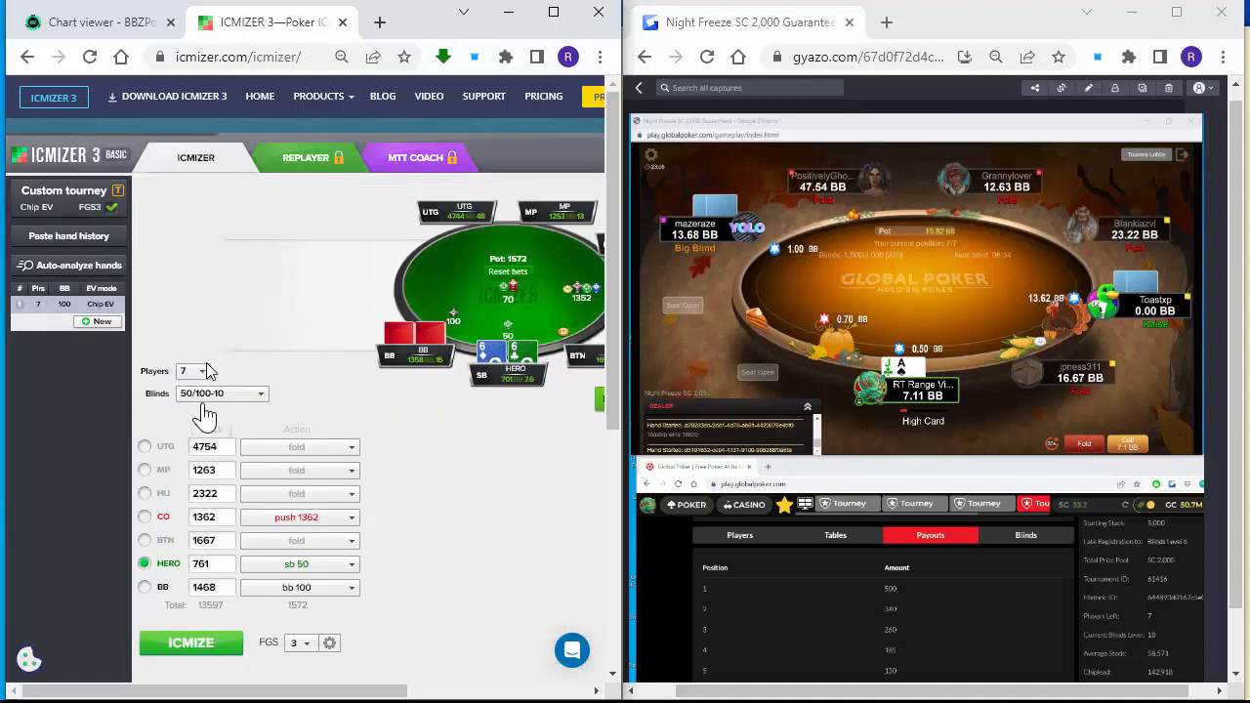
click(210, 398)
click(213, 399)
double_click(209, 448)
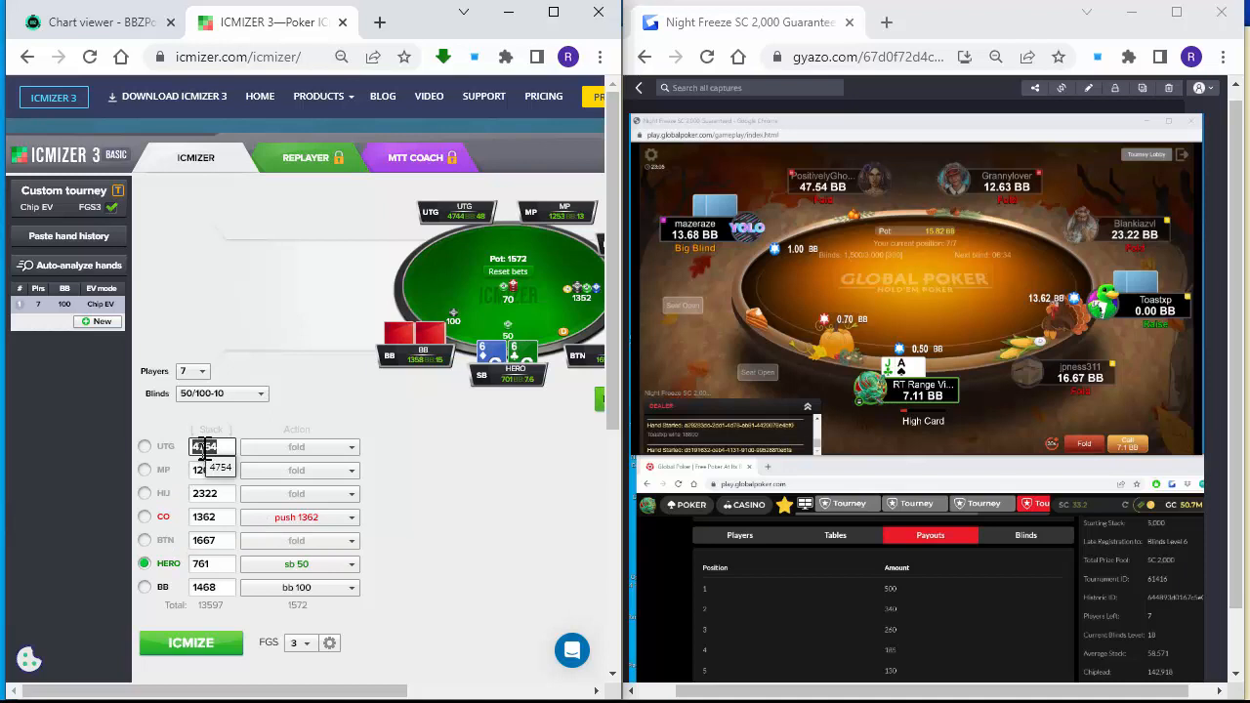
Try a custom blind level with big blind 10, small blind 5 and ante 1, and return the hand to 50/100-10 blinds.
click(219, 394)
click(251, 436)
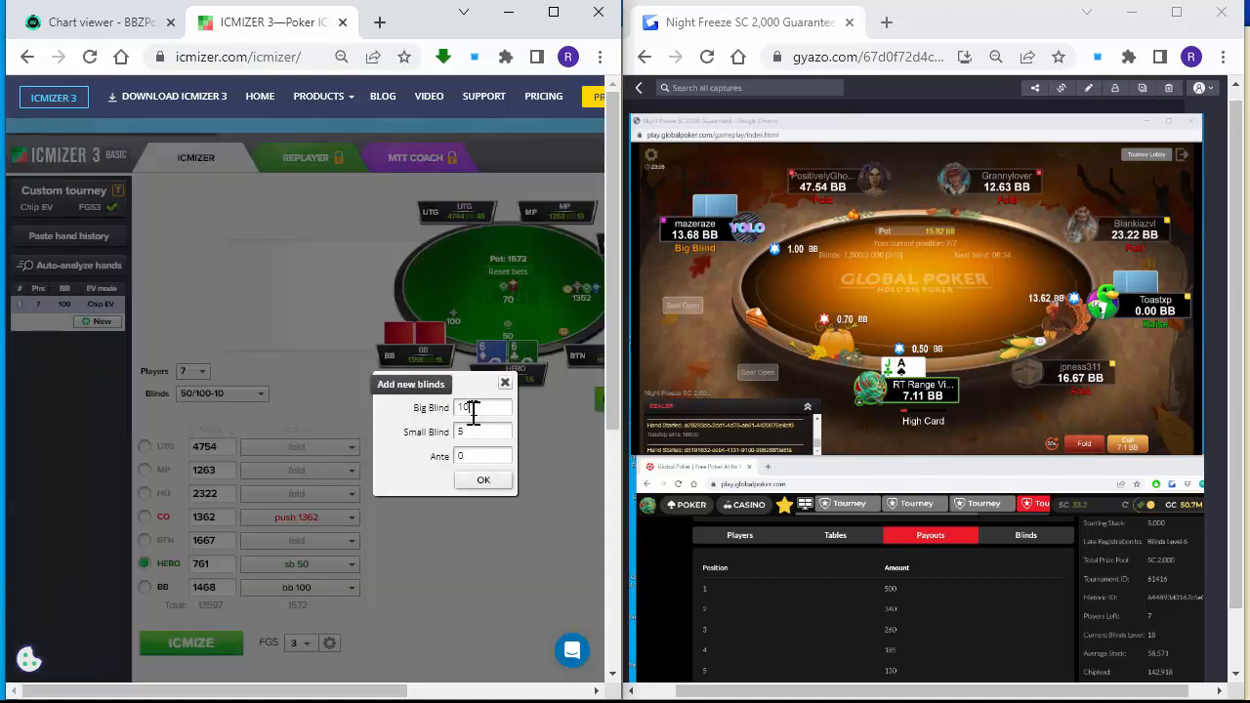
drag(475, 456, 393, 475)
text(1)
click(479, 483)
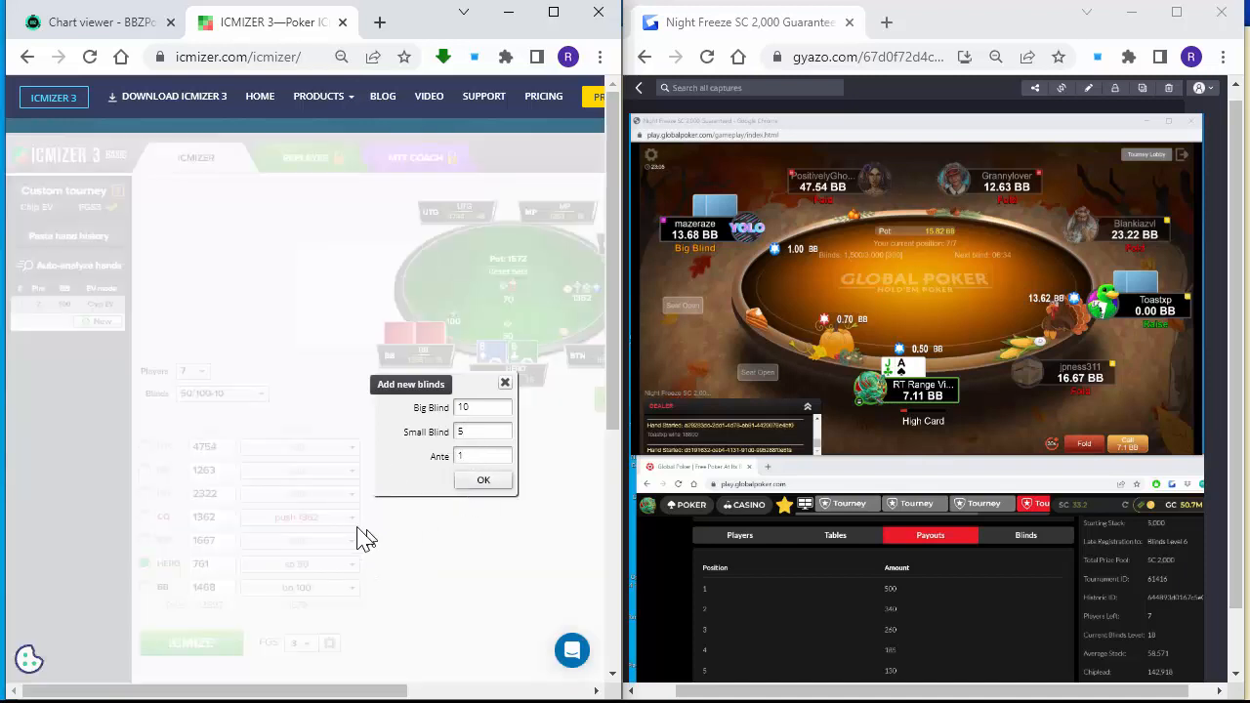
click(222, 393)
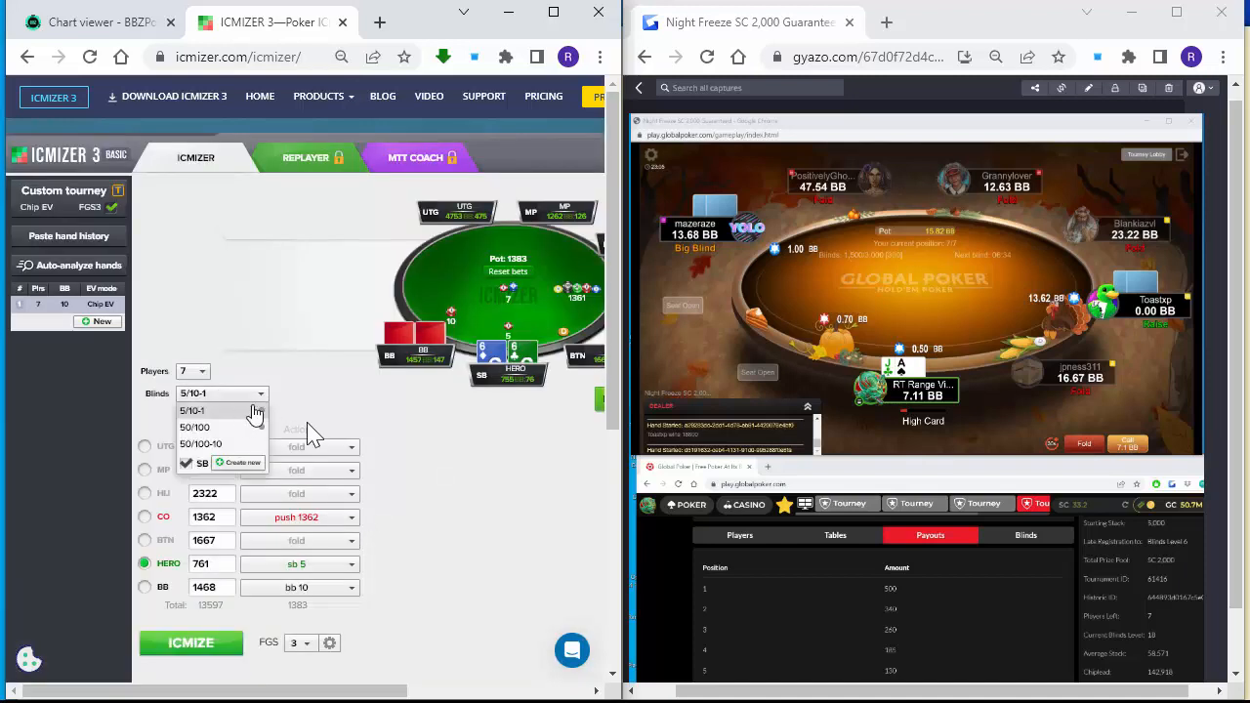
click(224, 443)
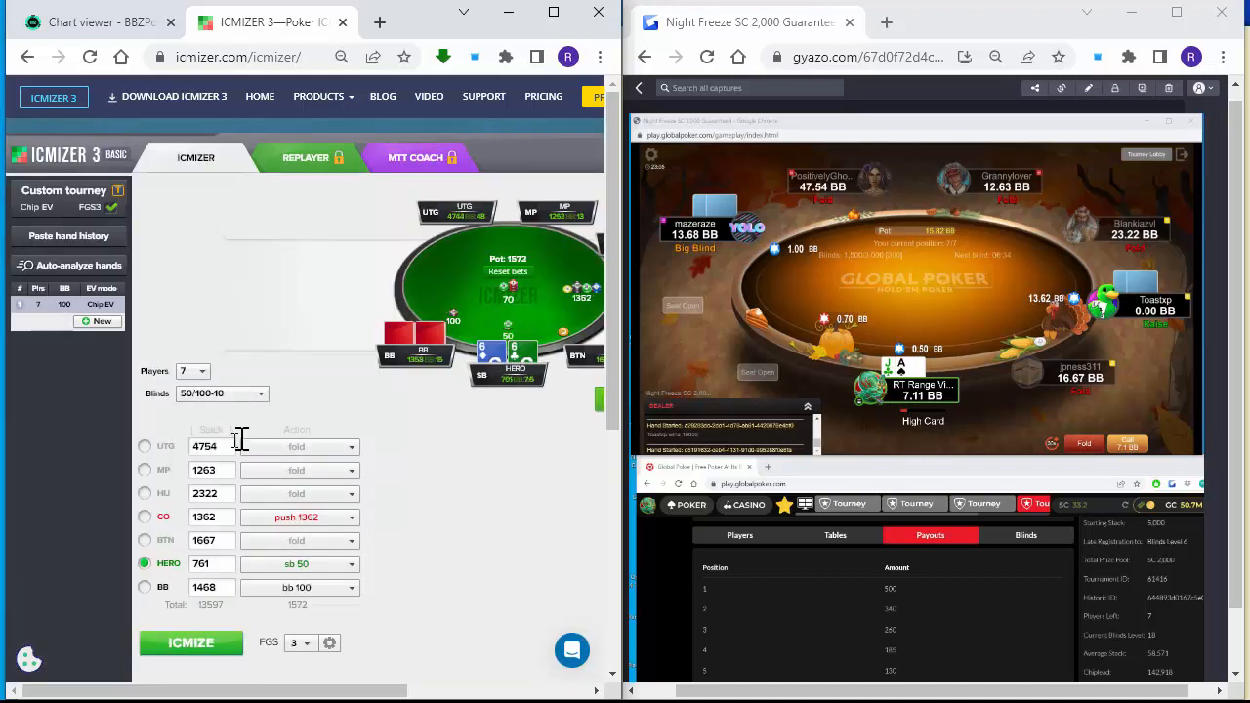
Reload the ICMIZER calculator and return its browser window to half-screen width beside the poker table capture.
click(76, 203)
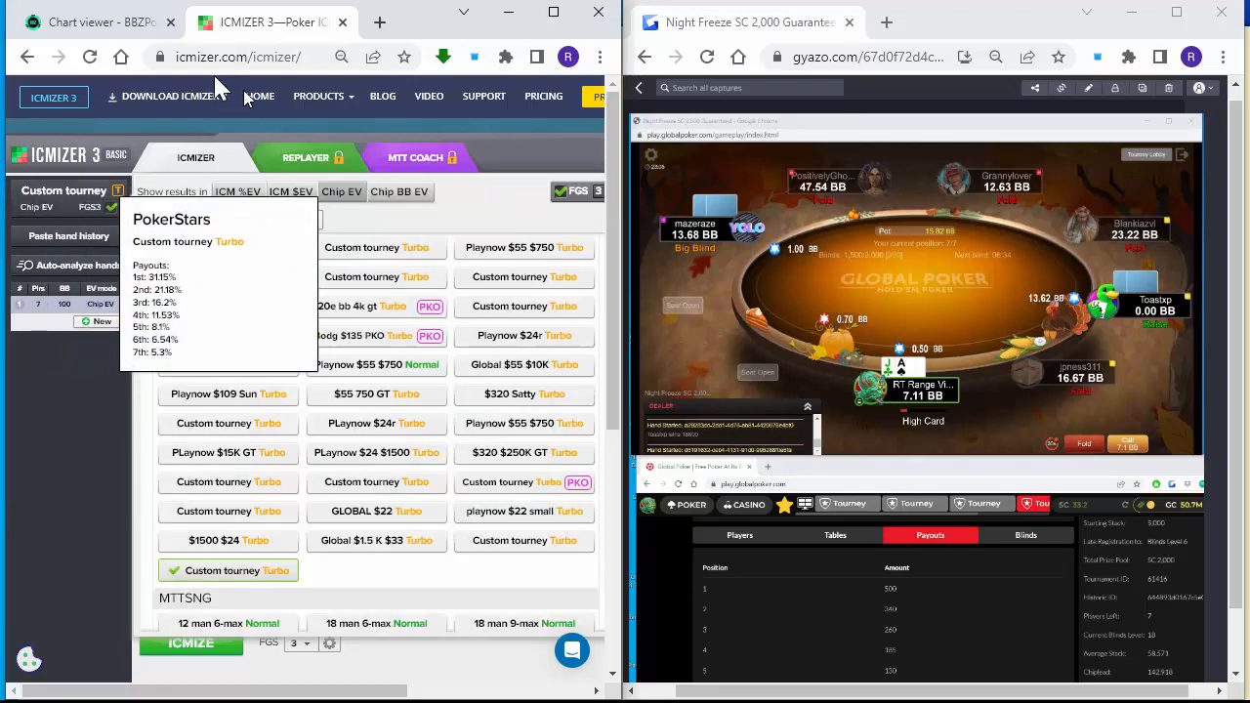
click(41, 102)
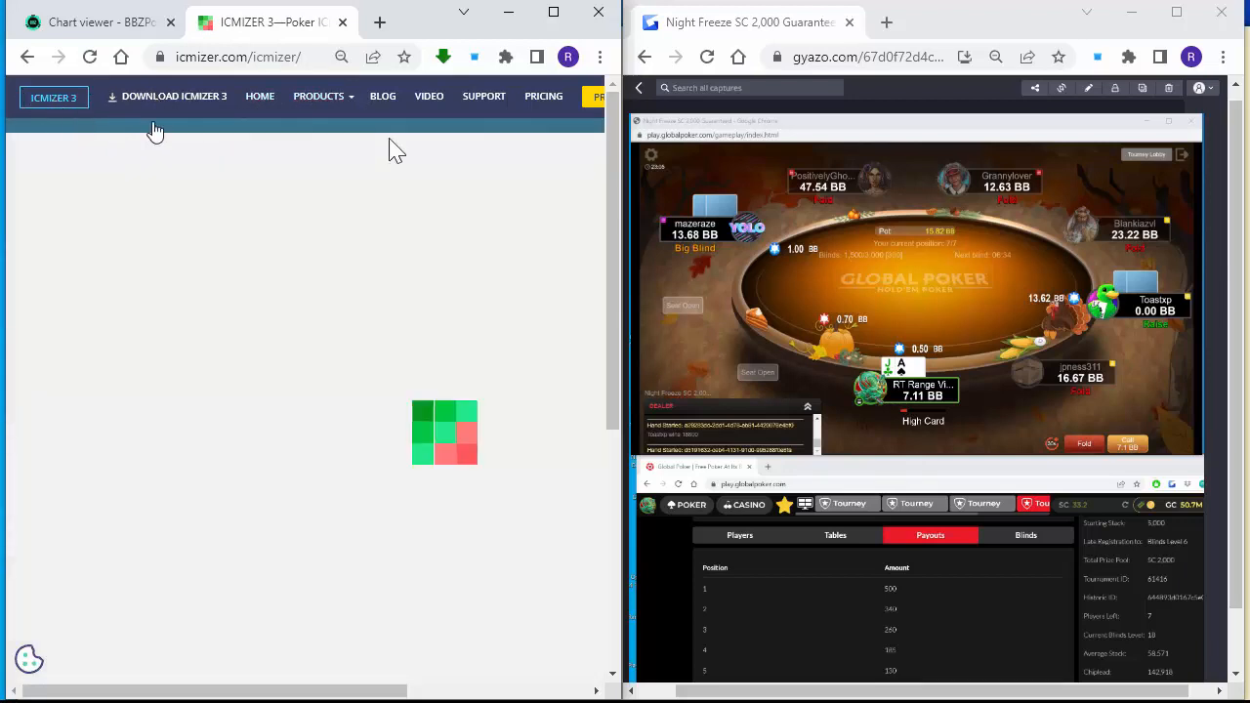
drag(620, 151, 1075, 161)
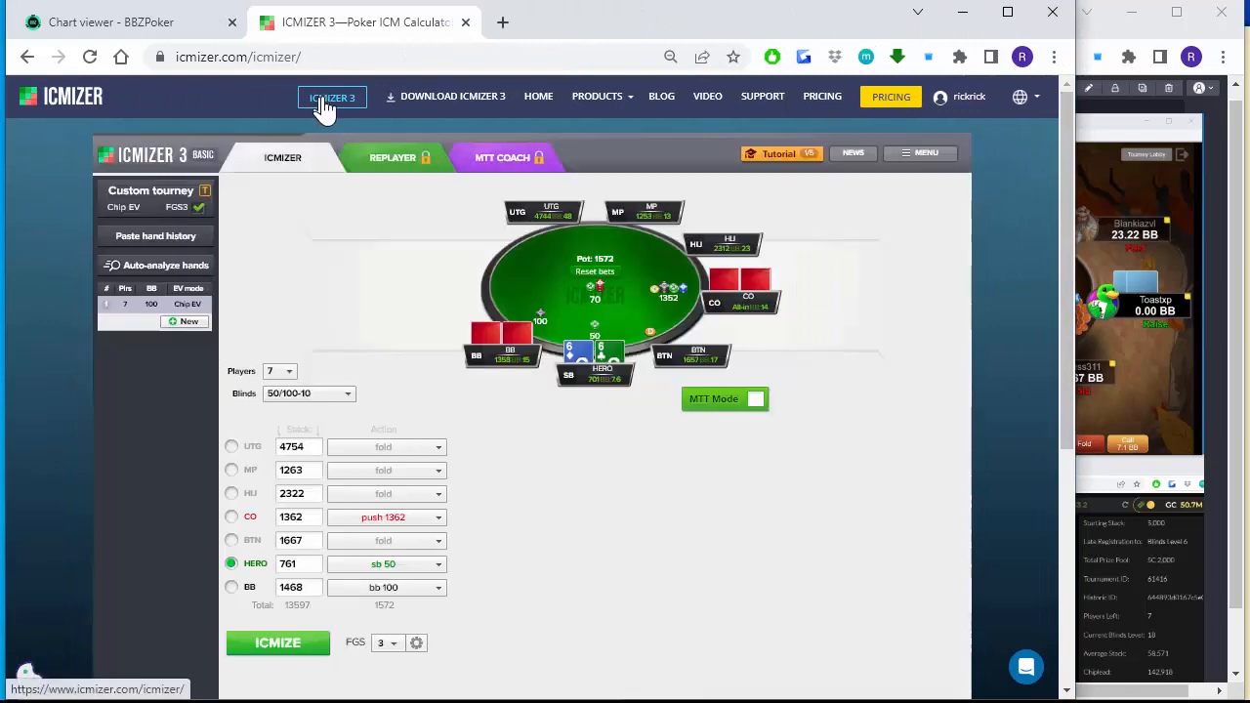
click(325, 103)
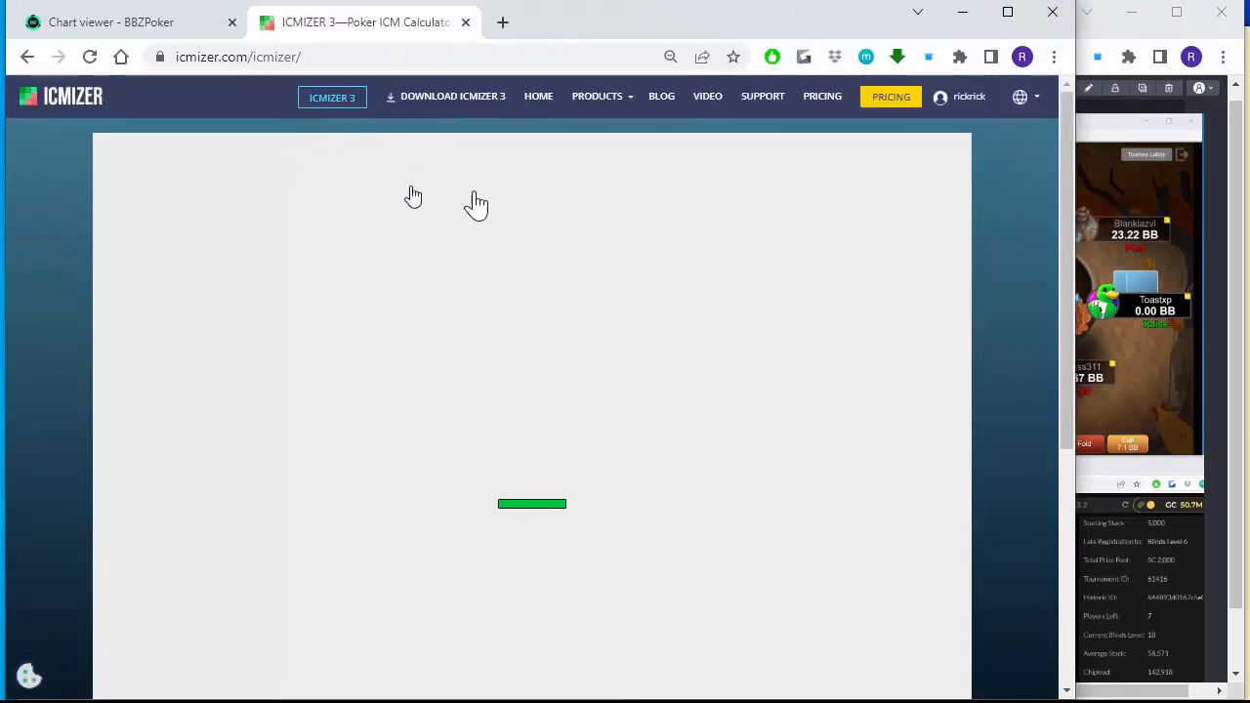
drag(1079, 344, 627, 394)
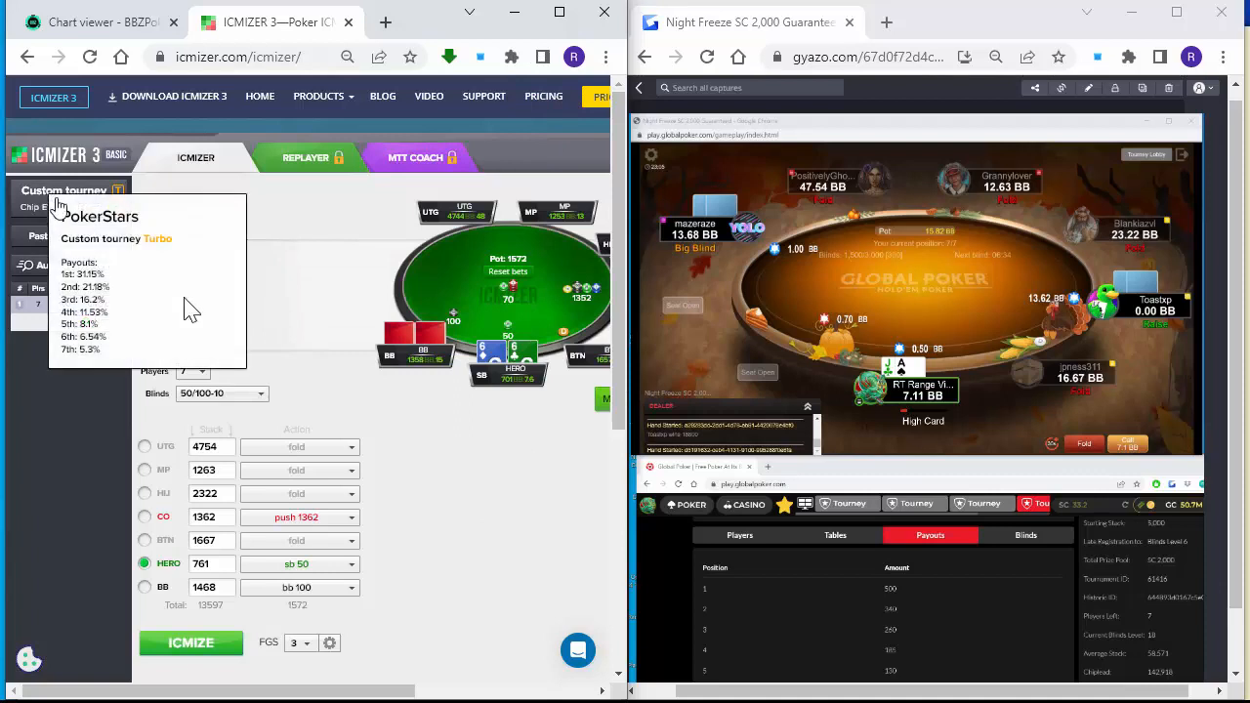
scroll(572, 504, down, 1)
scroll(572, 504, up, 1)
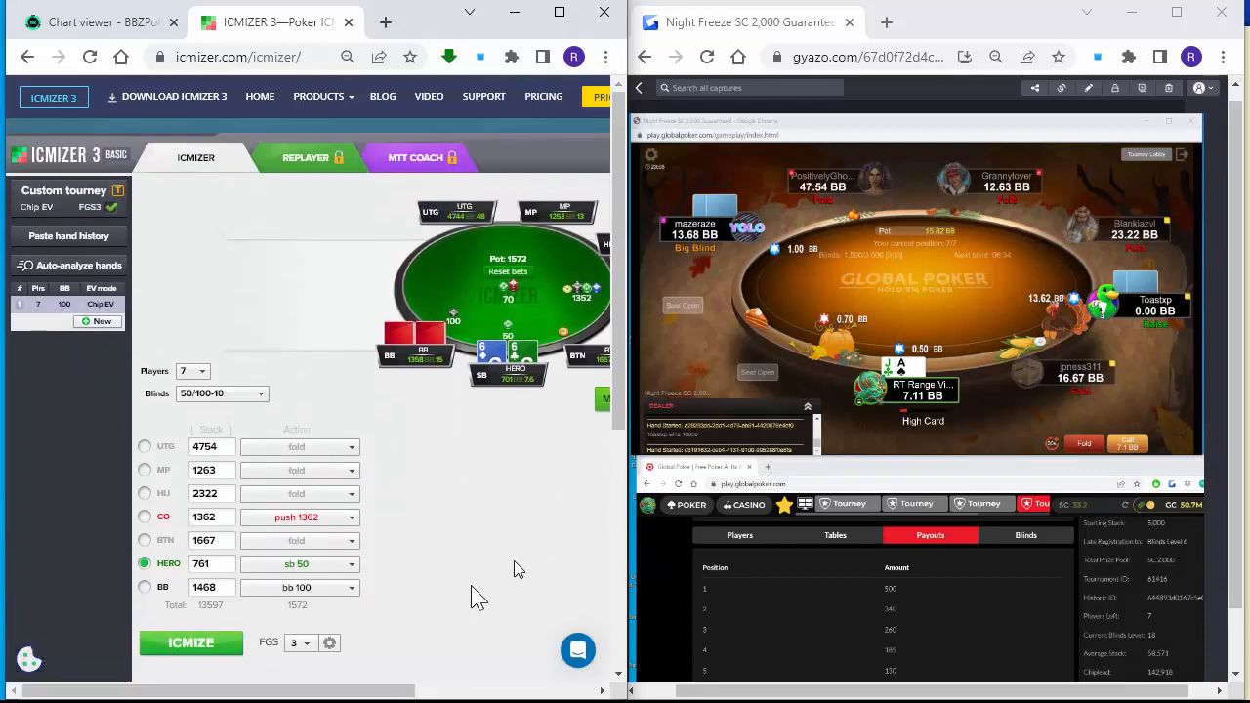
click(201, 371)
click(201, 379)
click(62, 207)
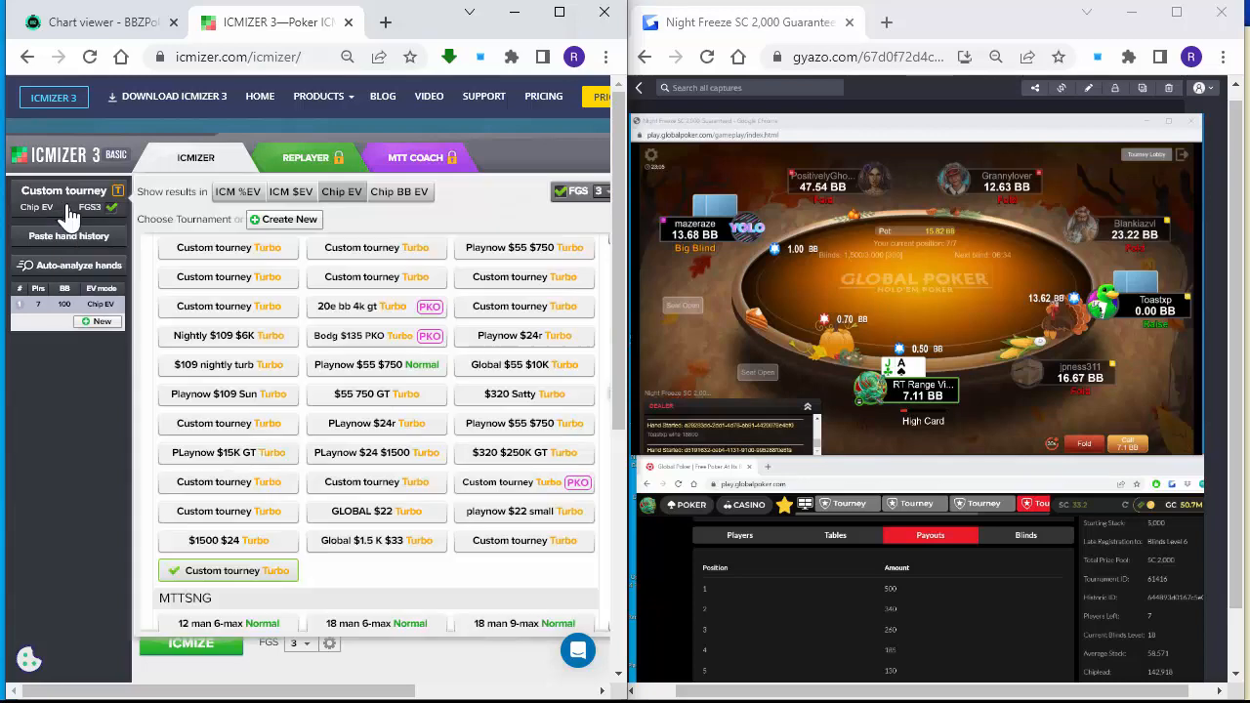
click(268, 227)
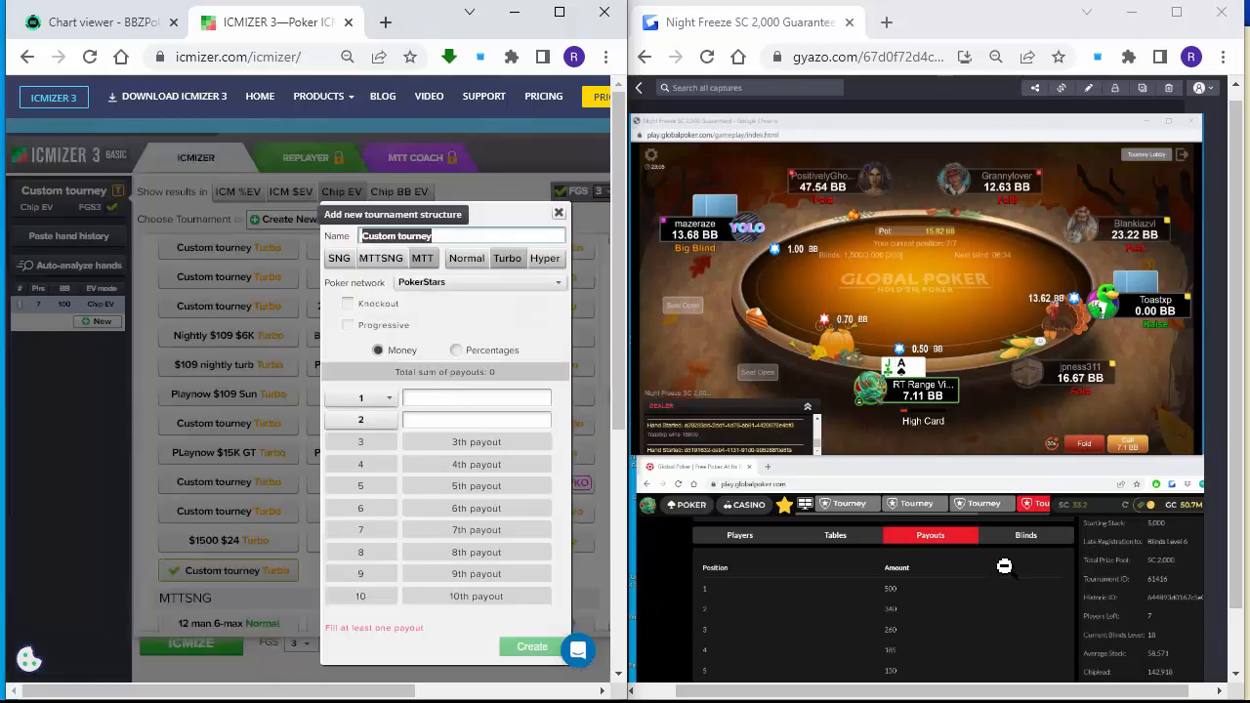
click(558, 212)
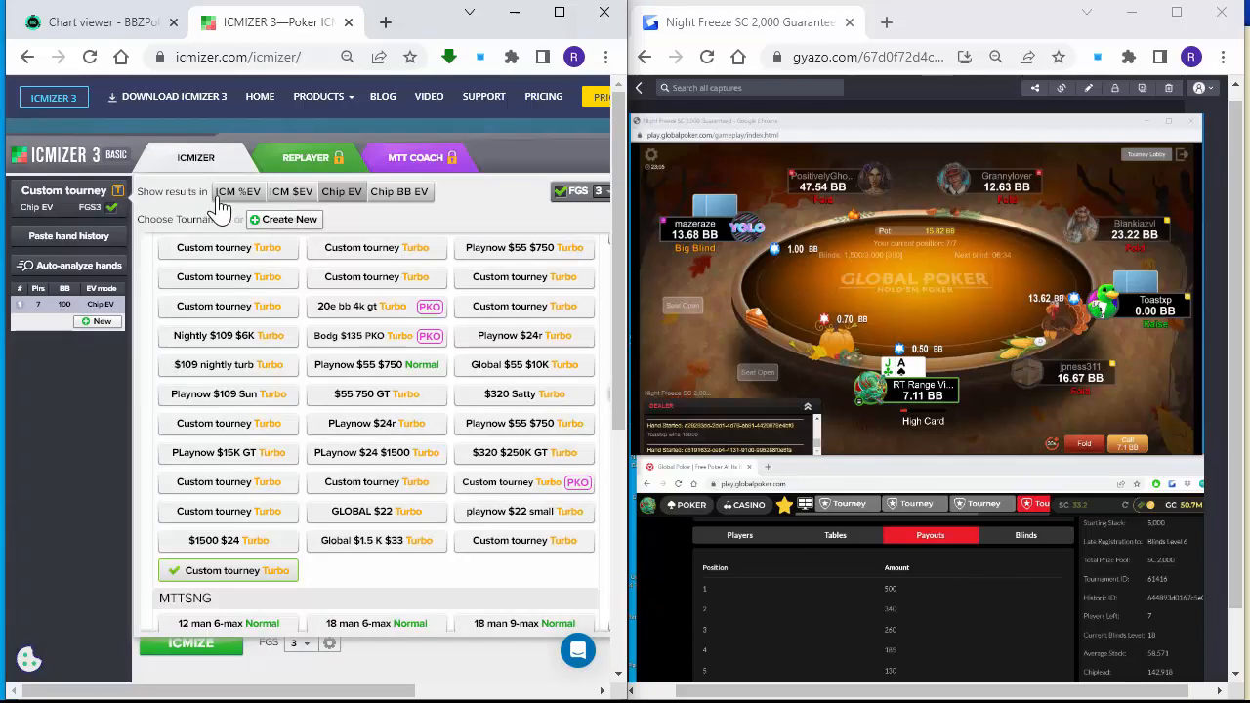
Set the tournament's results to be shown in ICM $EV.
click(58, 208)
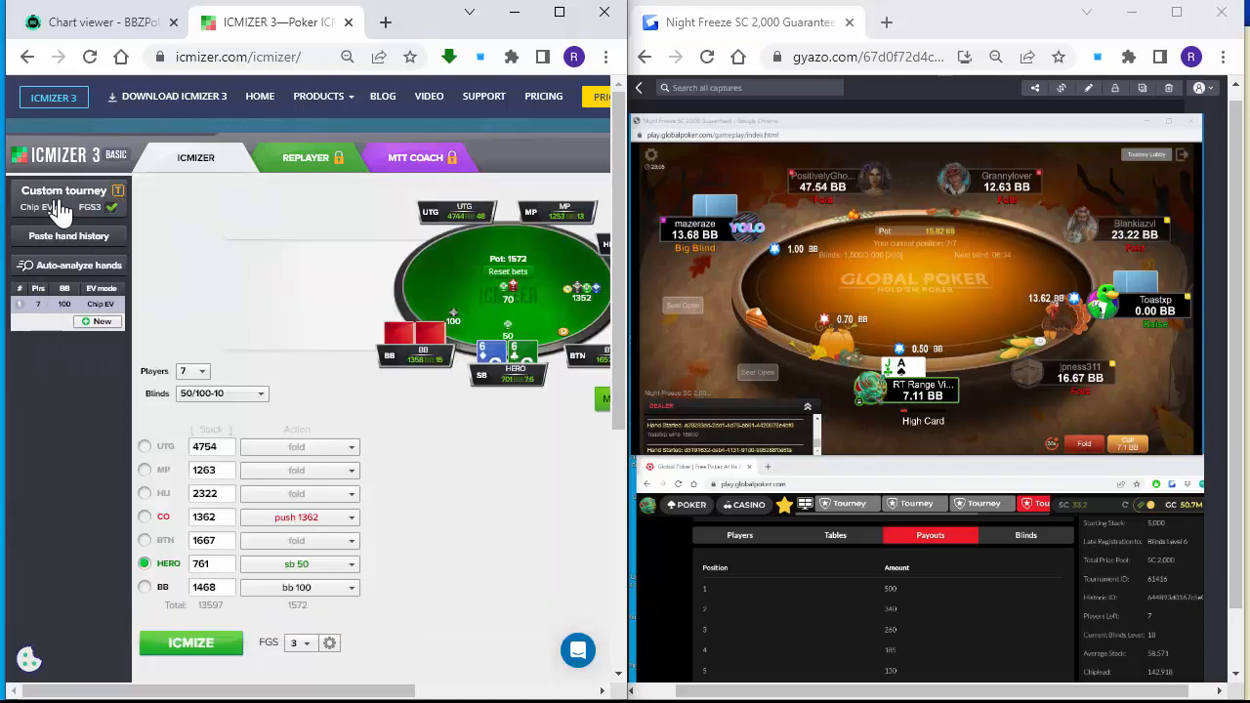
click(207, 226)
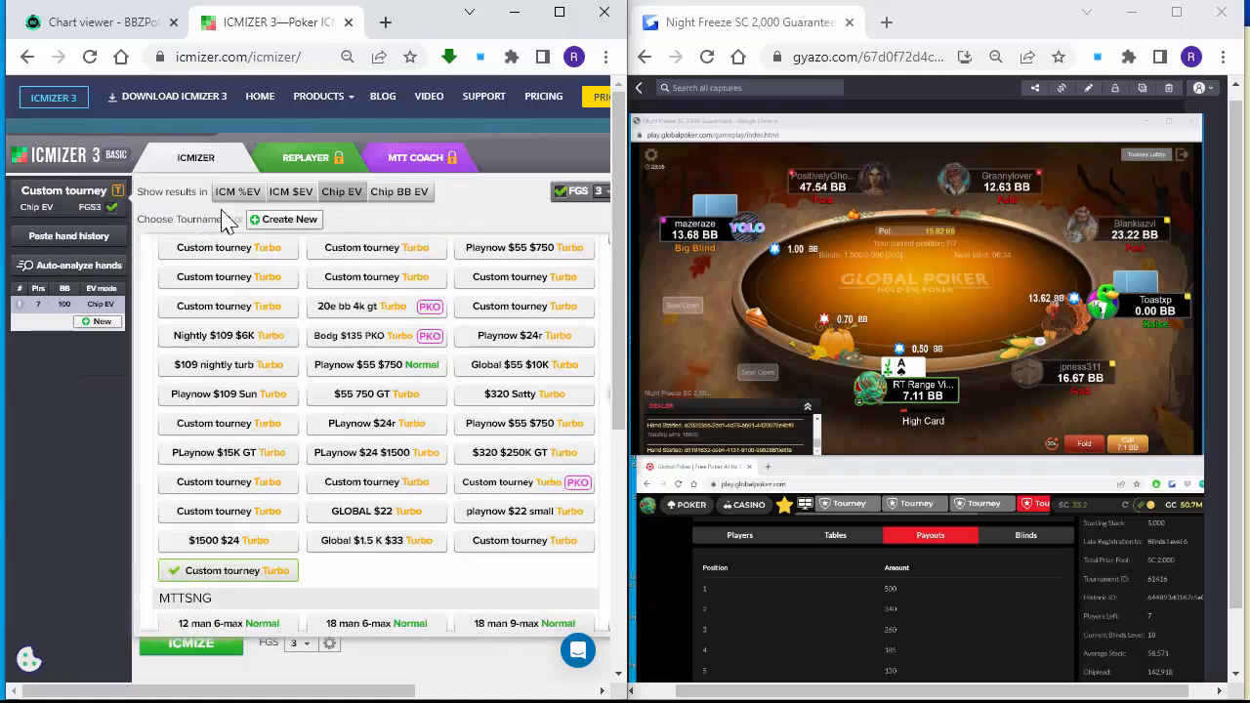
click(299, 195)
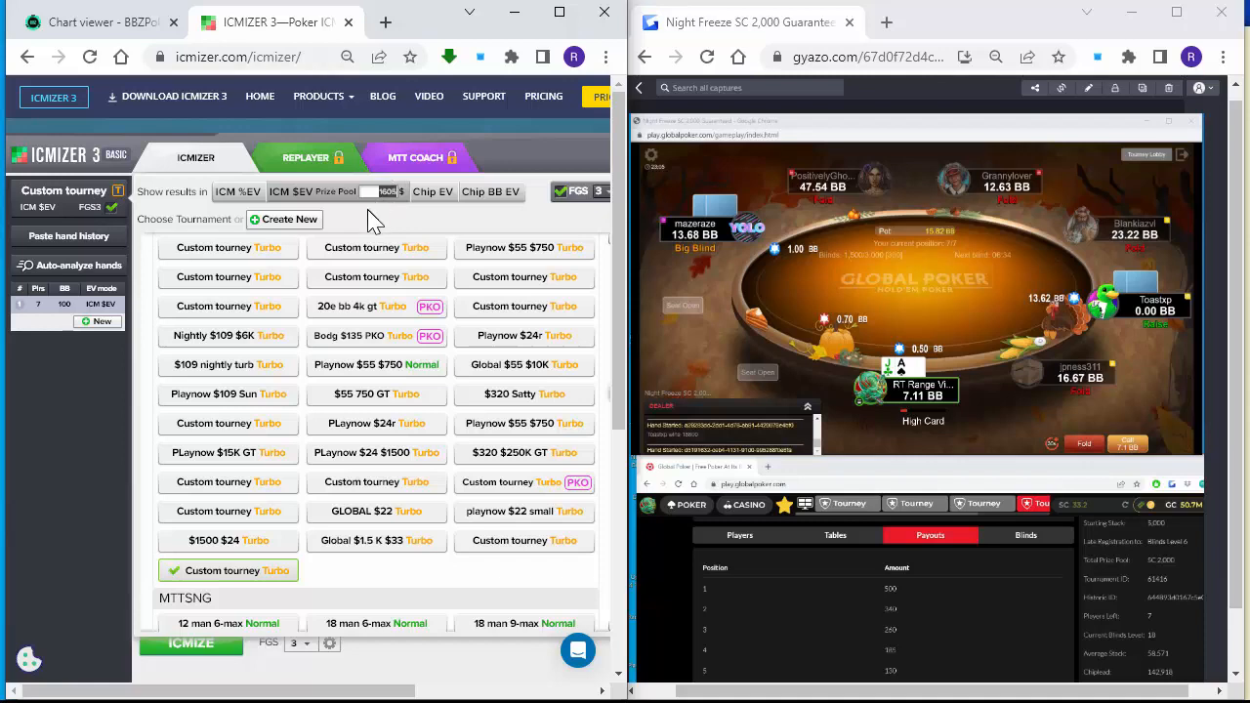
Start a new tournament structure and set the payouts for places 1 to 4 to 500, 340, 260 and 185.
click(295, 224)
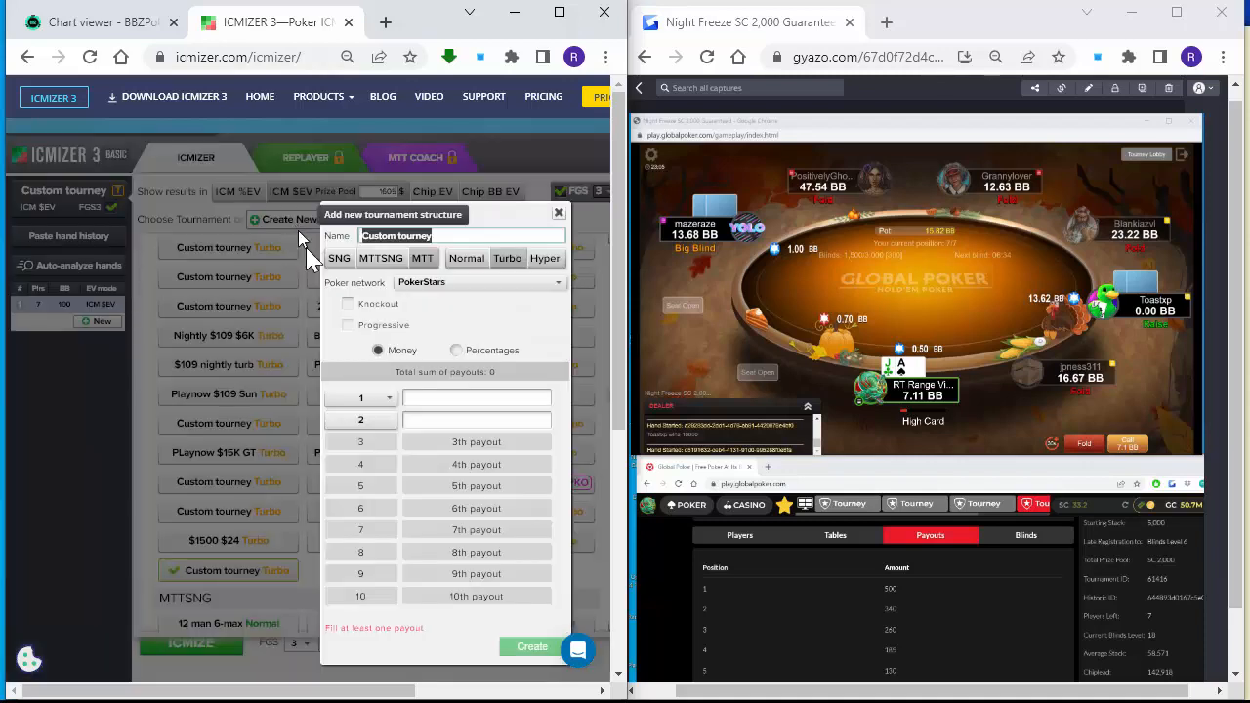
click(498, 401)
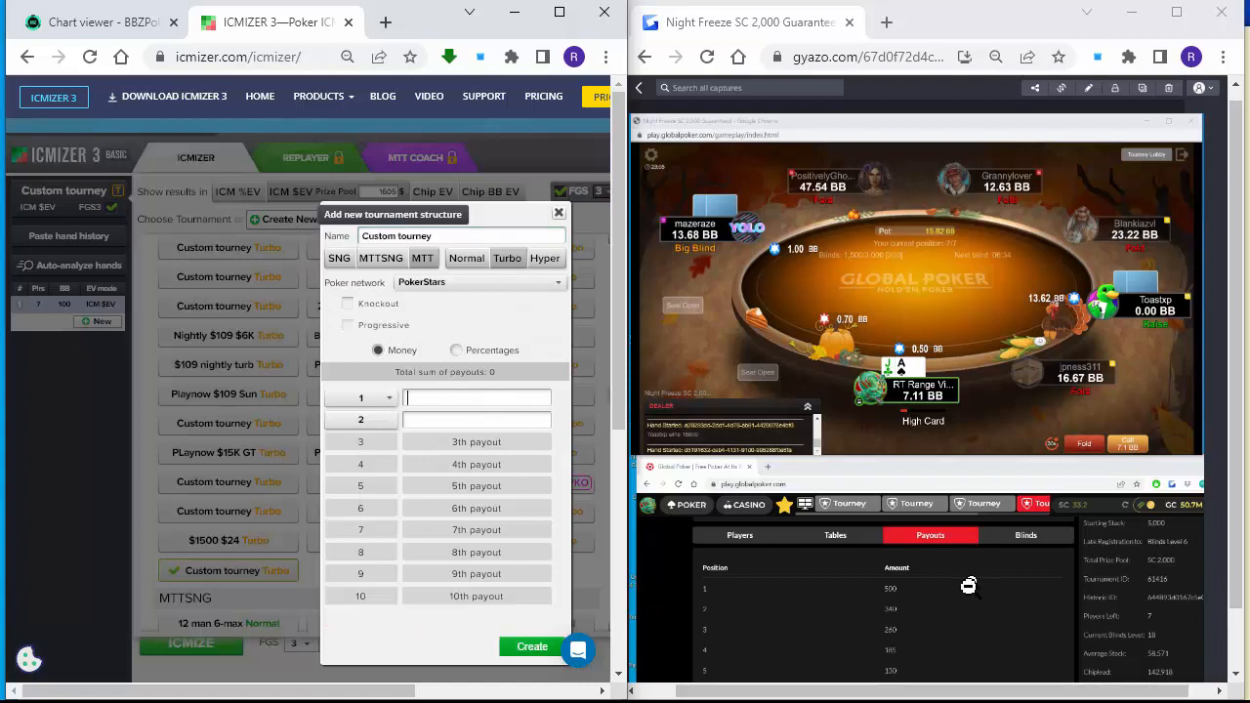
scroll(967, 584, down, 1)
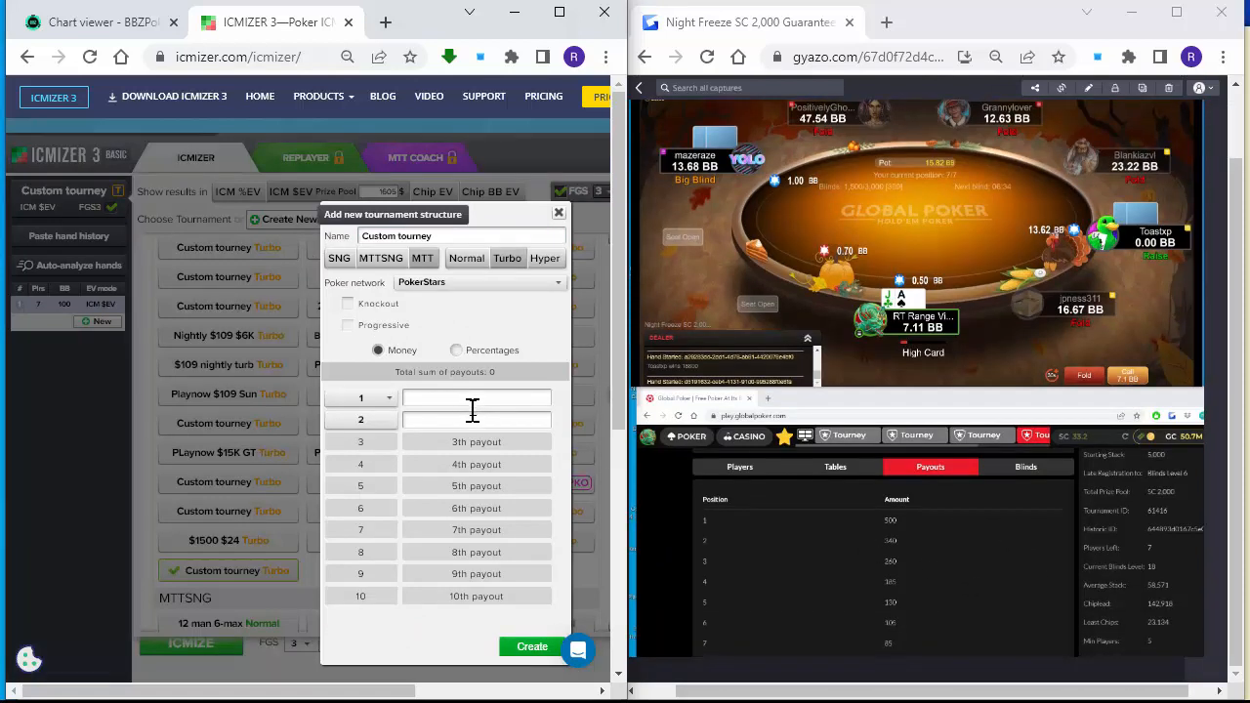
text(500)
text(34)
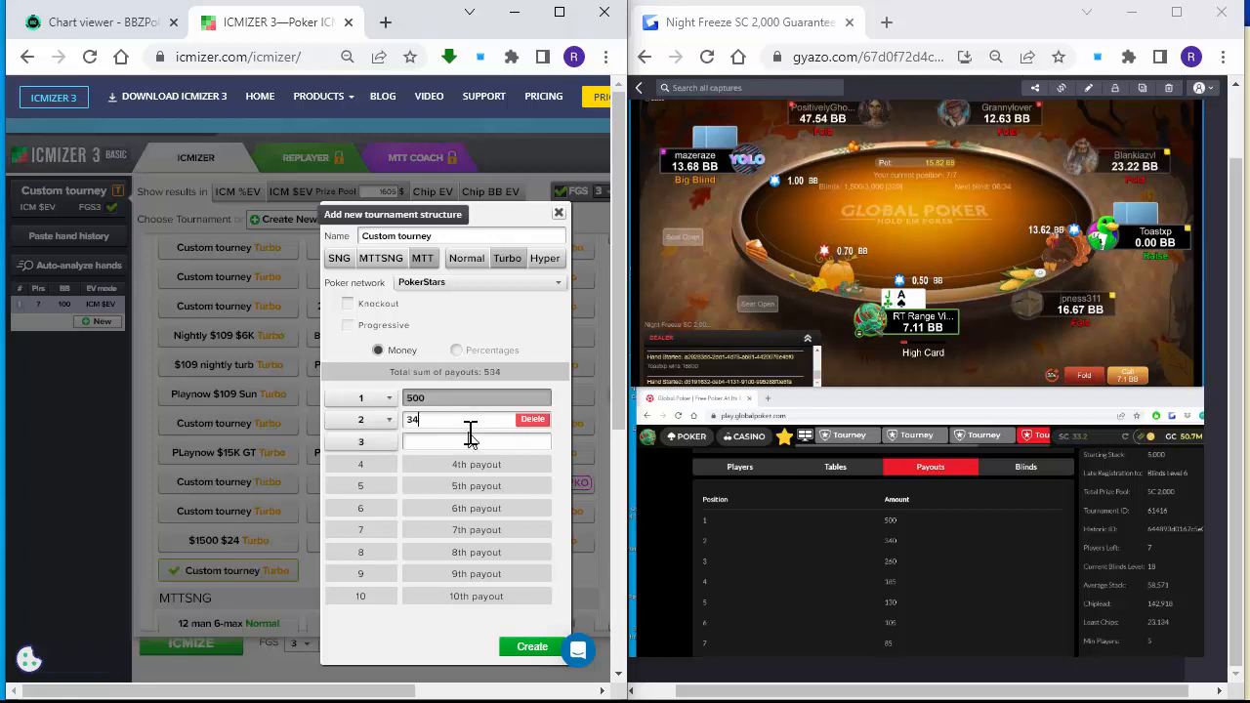
text(26)
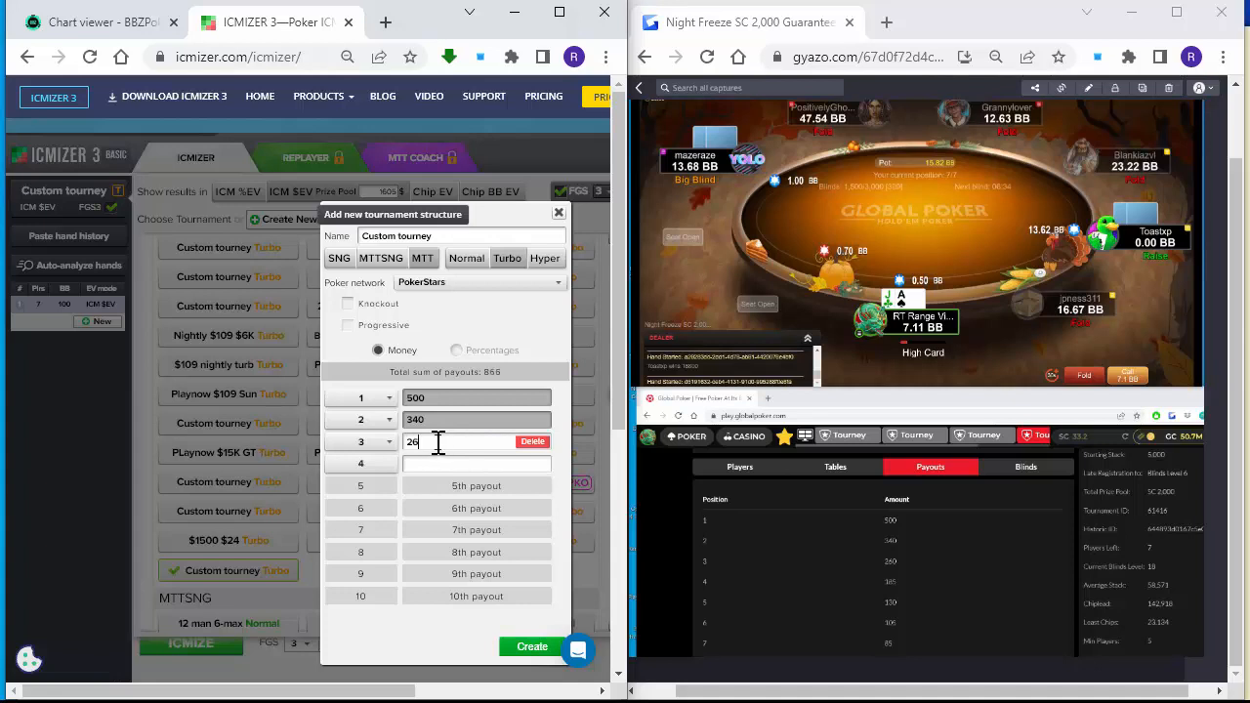
text(185)
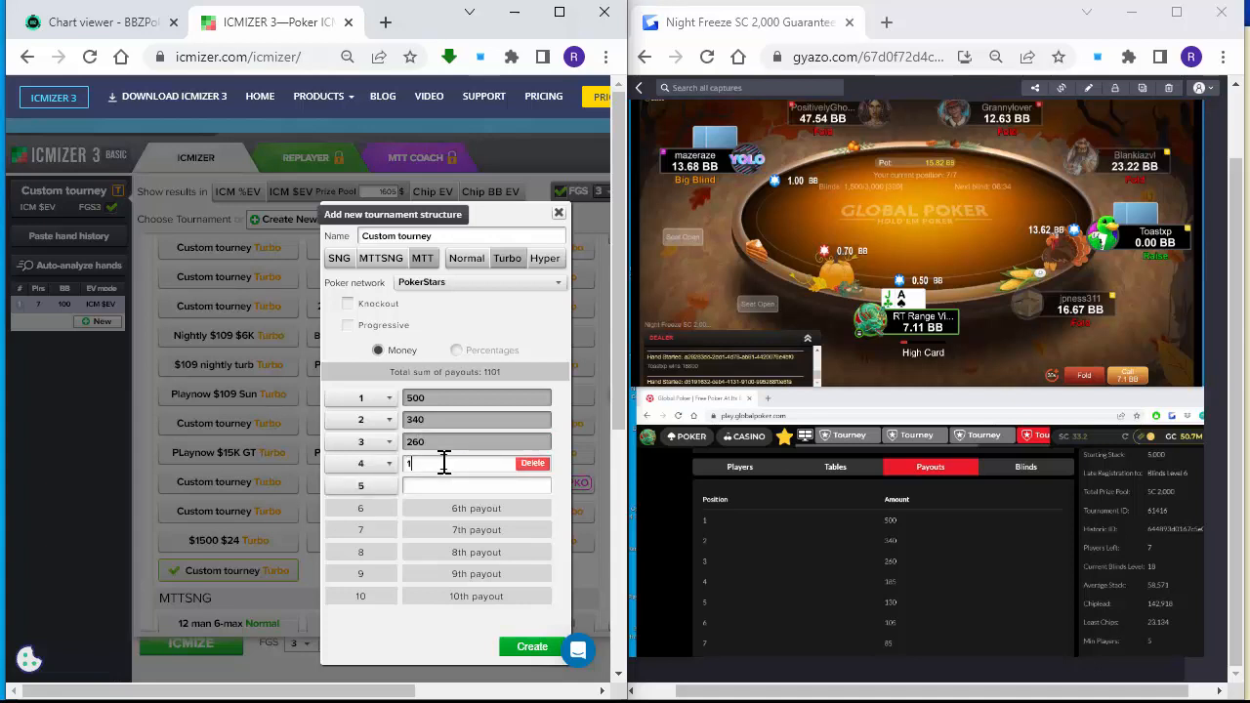
Set the payouts for places 5 to 7 of the new structure to 130, 105 and 85.
click(444, 492)
text(130)
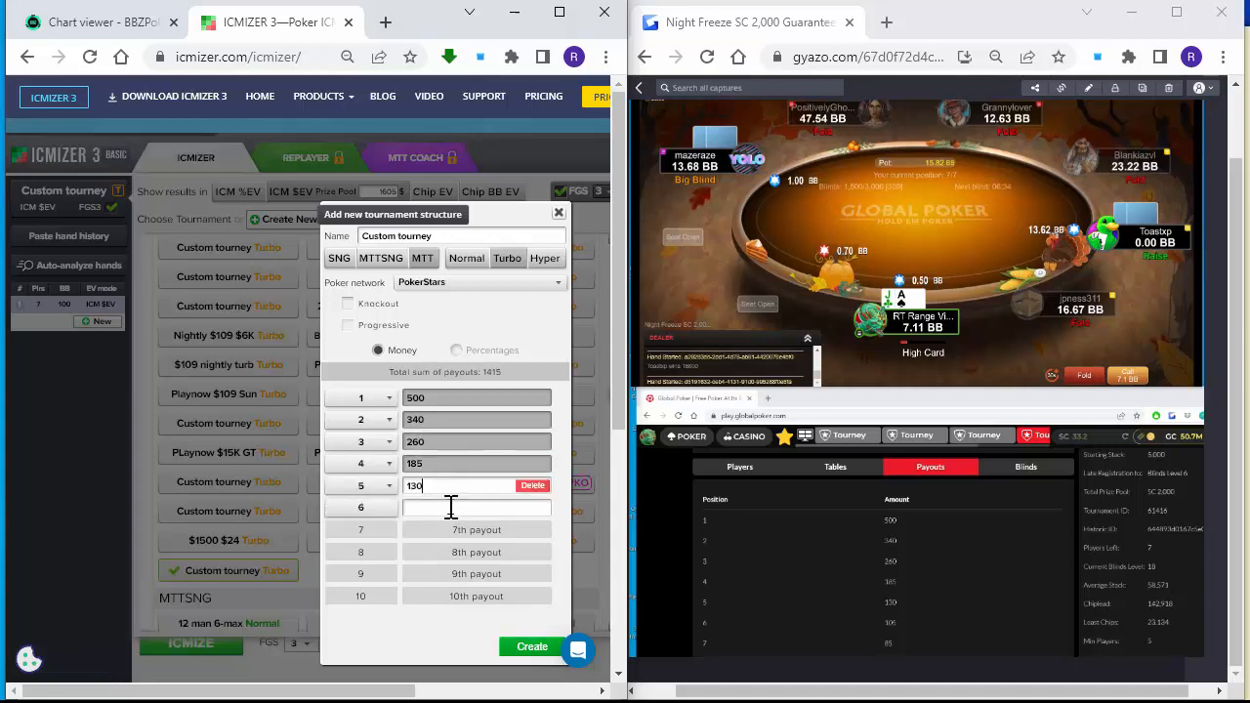
text(1)
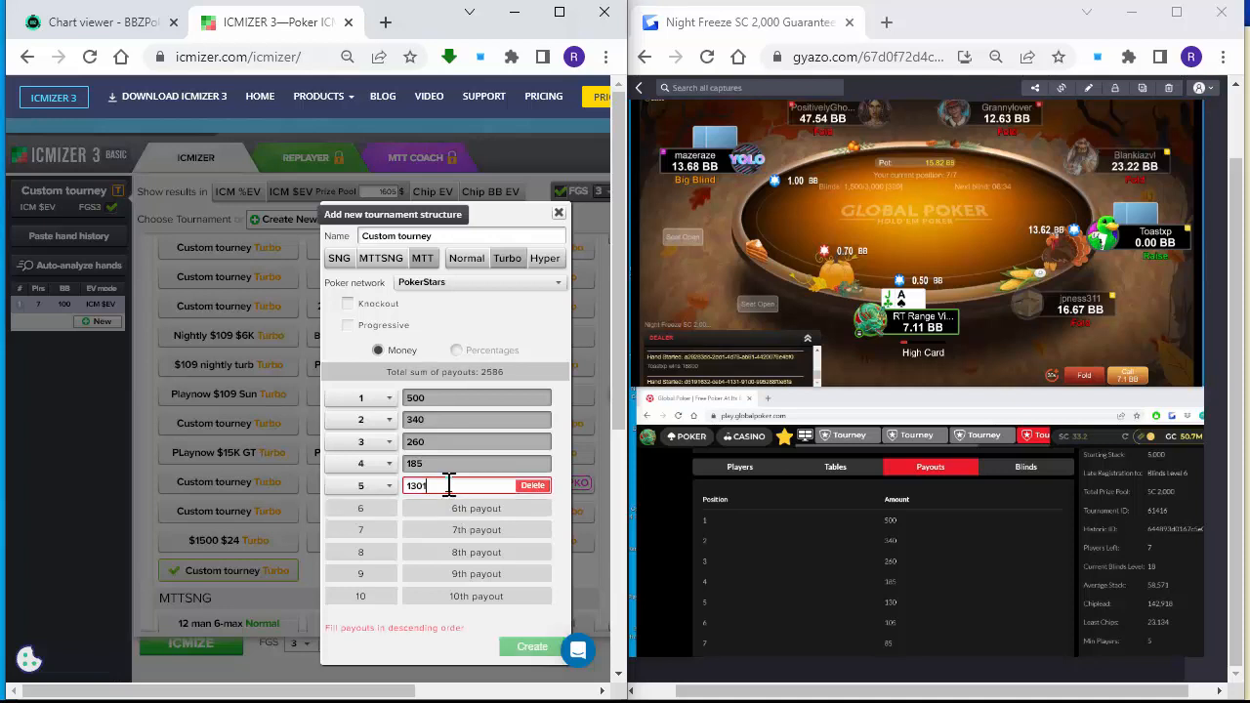
key(BackSpace)
text(105)
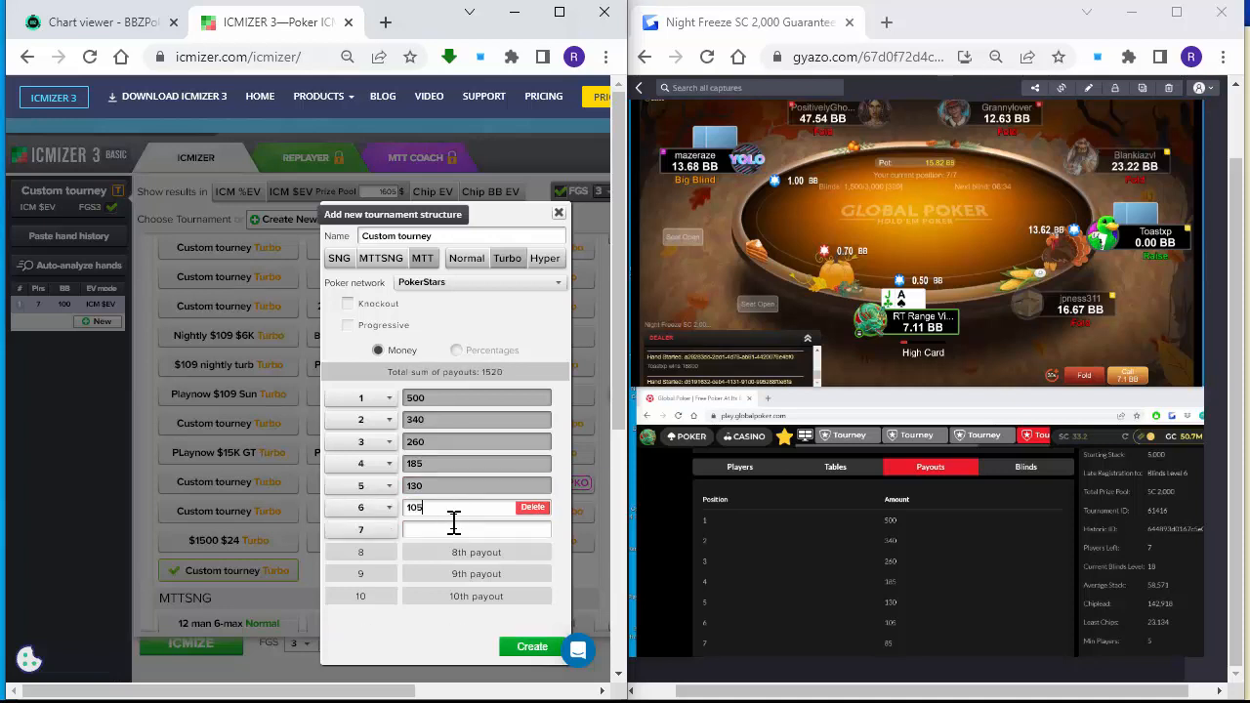
click(449, 531)
text(85)
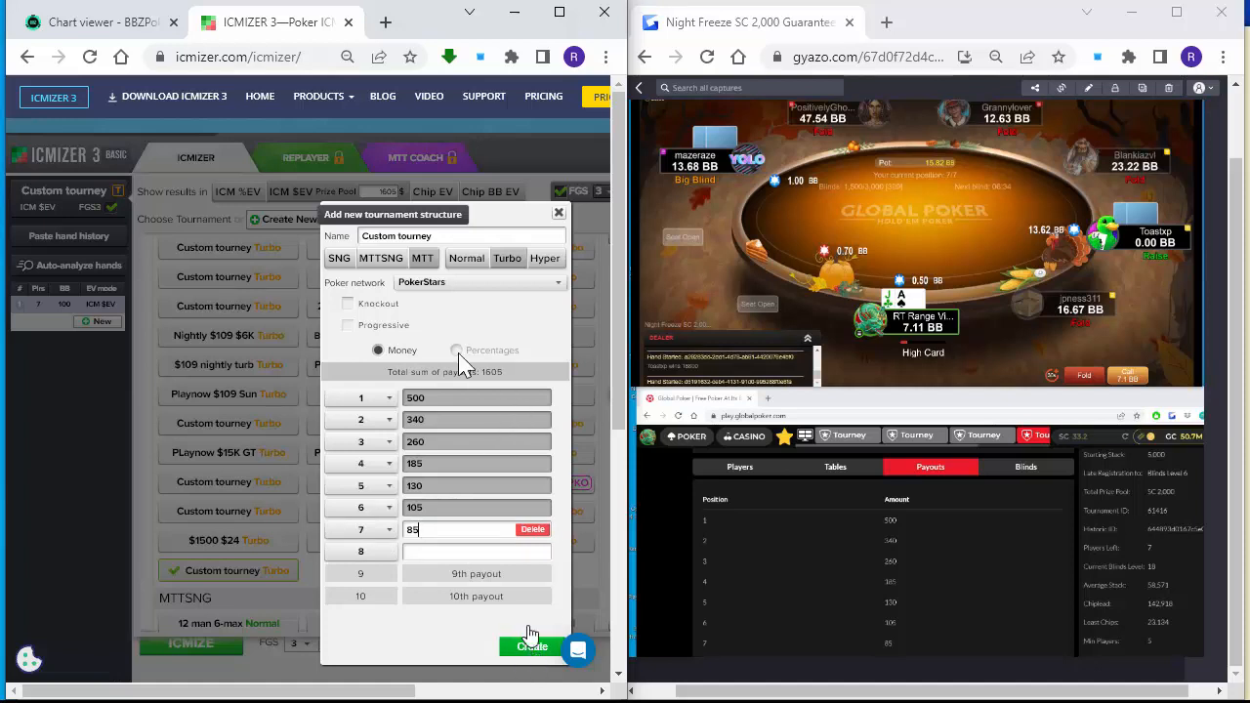
Name the new tournament structure Night Freeze and create it.
drag(449, 236, 76, 190)
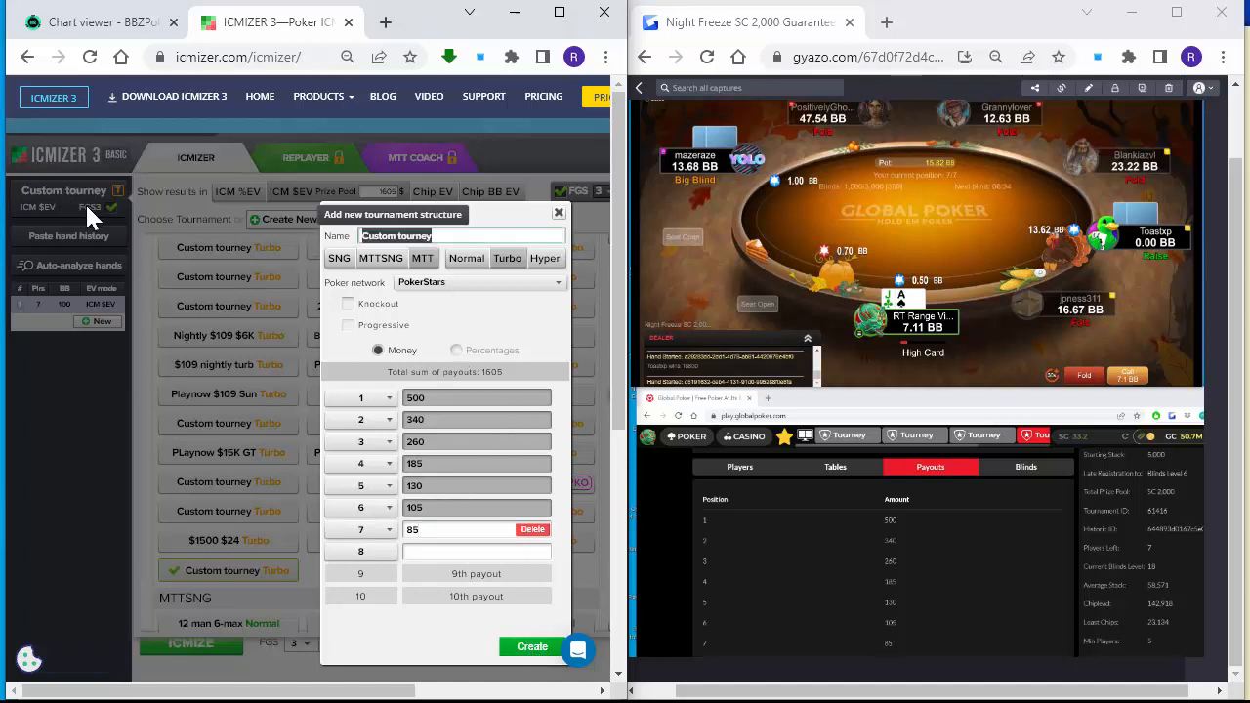
text(Nig)
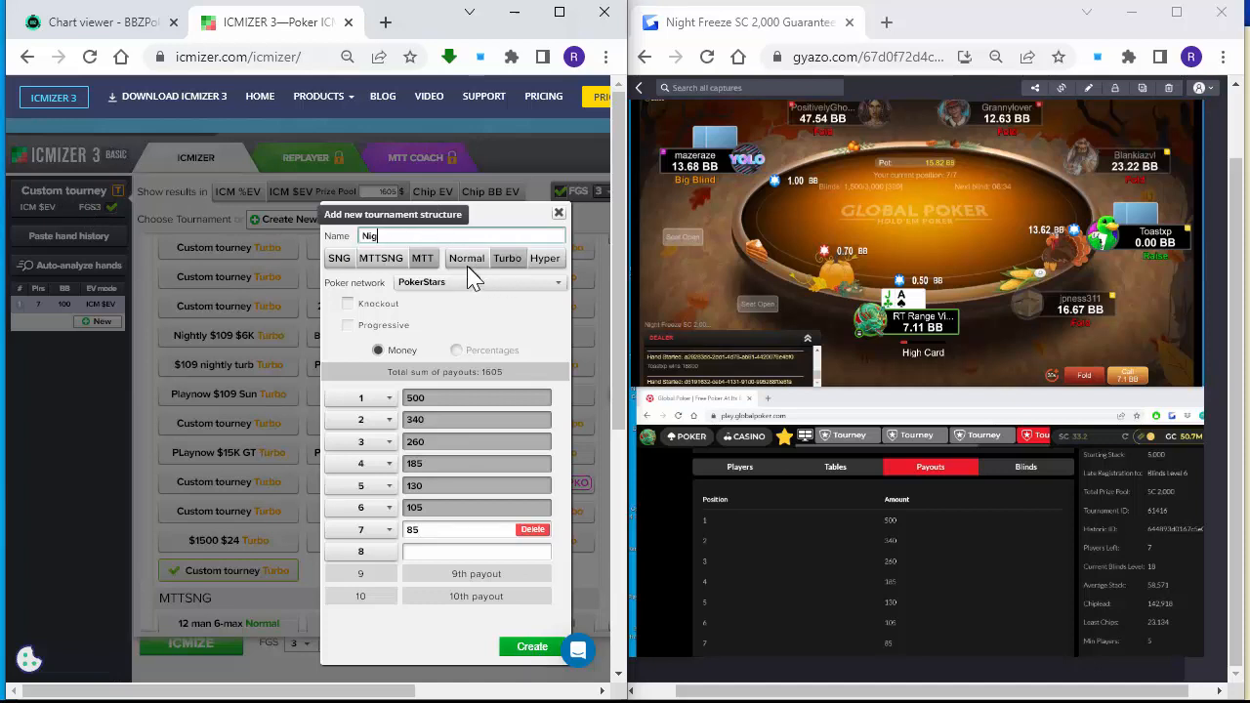
text(ht Freeze)
click(533, 647)
click(502, 647)
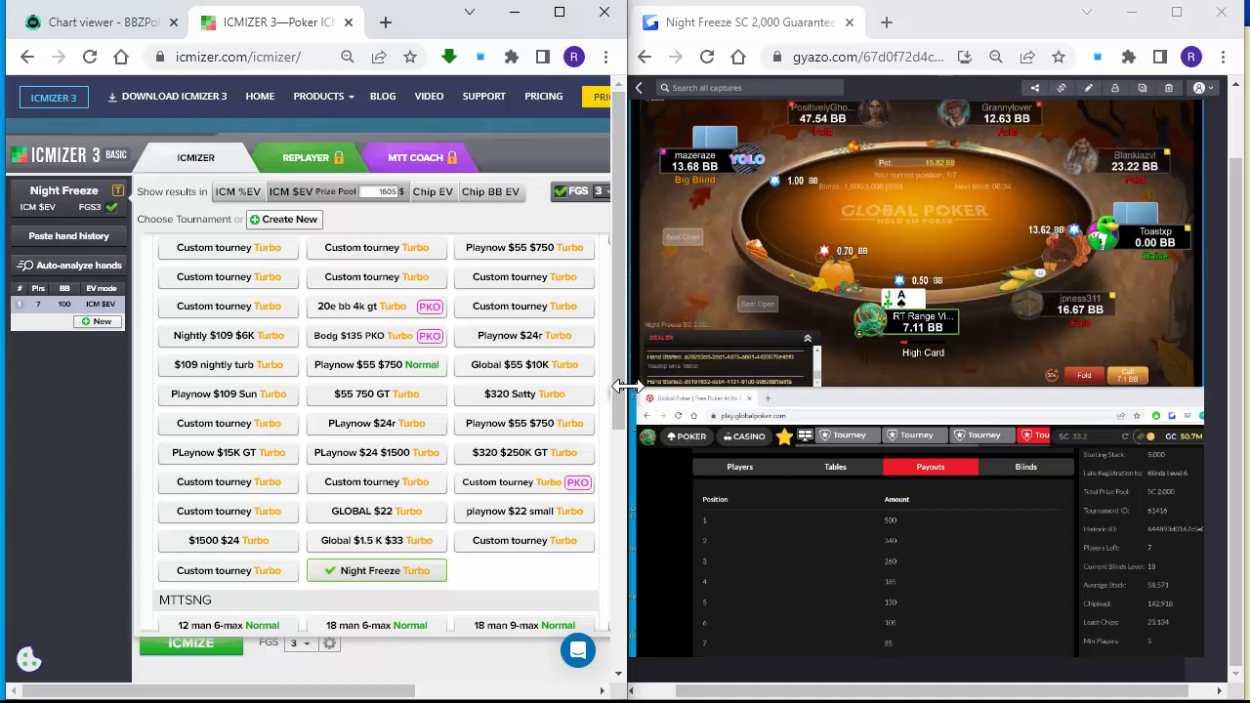
Slightly widen the calculator window and run the ICMIZE calculation for the seven-player hand with the Night Freeze payouts.
drag(625, 388, 638, 388)
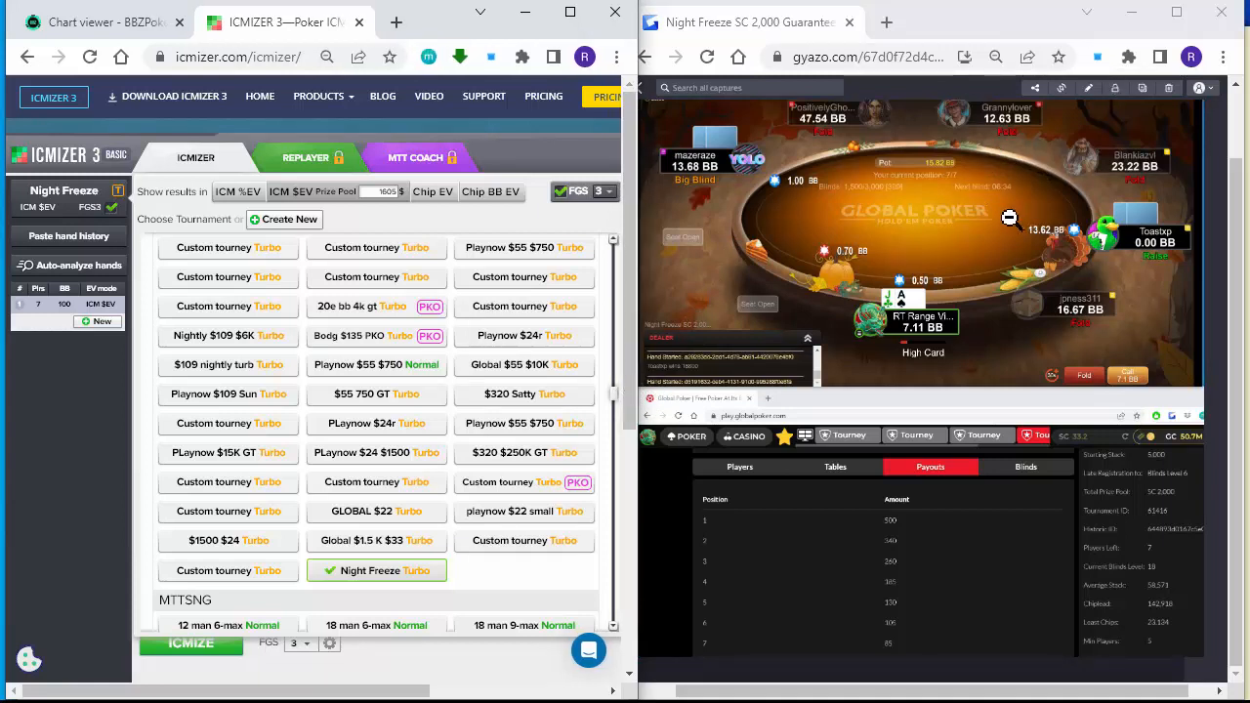
click(59, 208)
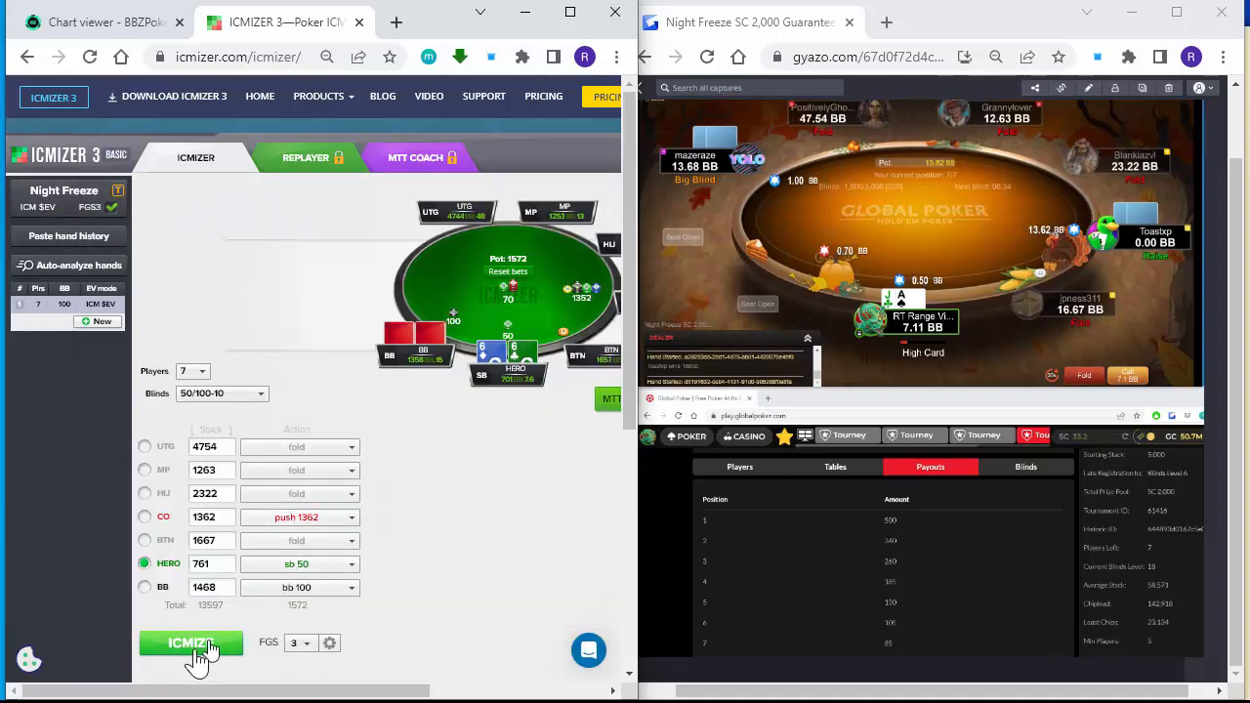
click(191, 650)
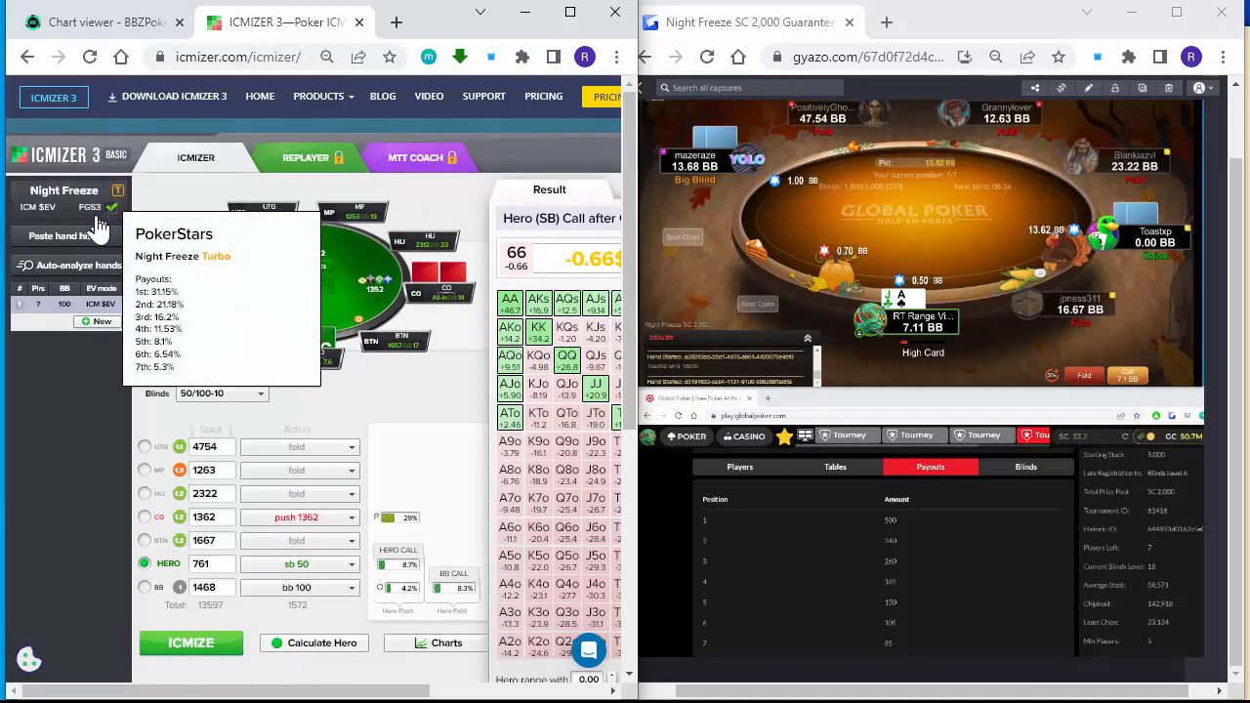
Turn off FGS in the Night Freeze tournament settings.
click(118, 220)
click(114, 209)
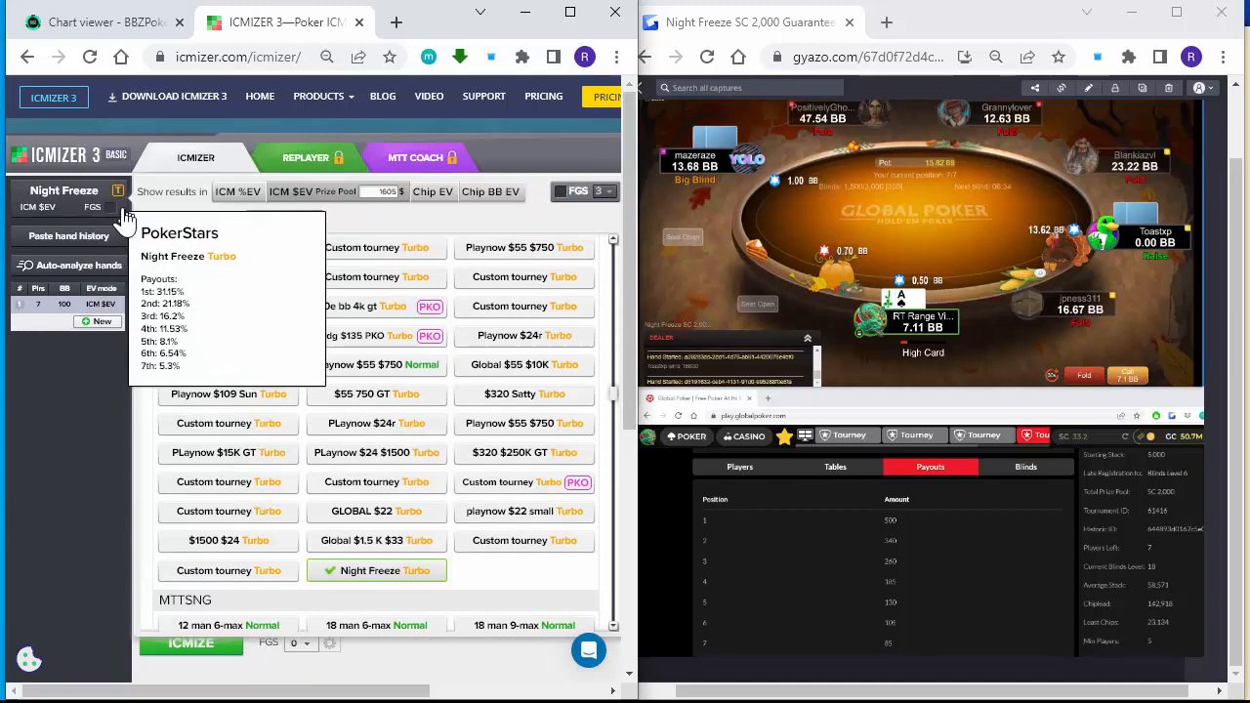
Turn FGS back on for Night Freeze, set its depth to 3 and rerun the ICMIZE calculation.
click(112, 208)
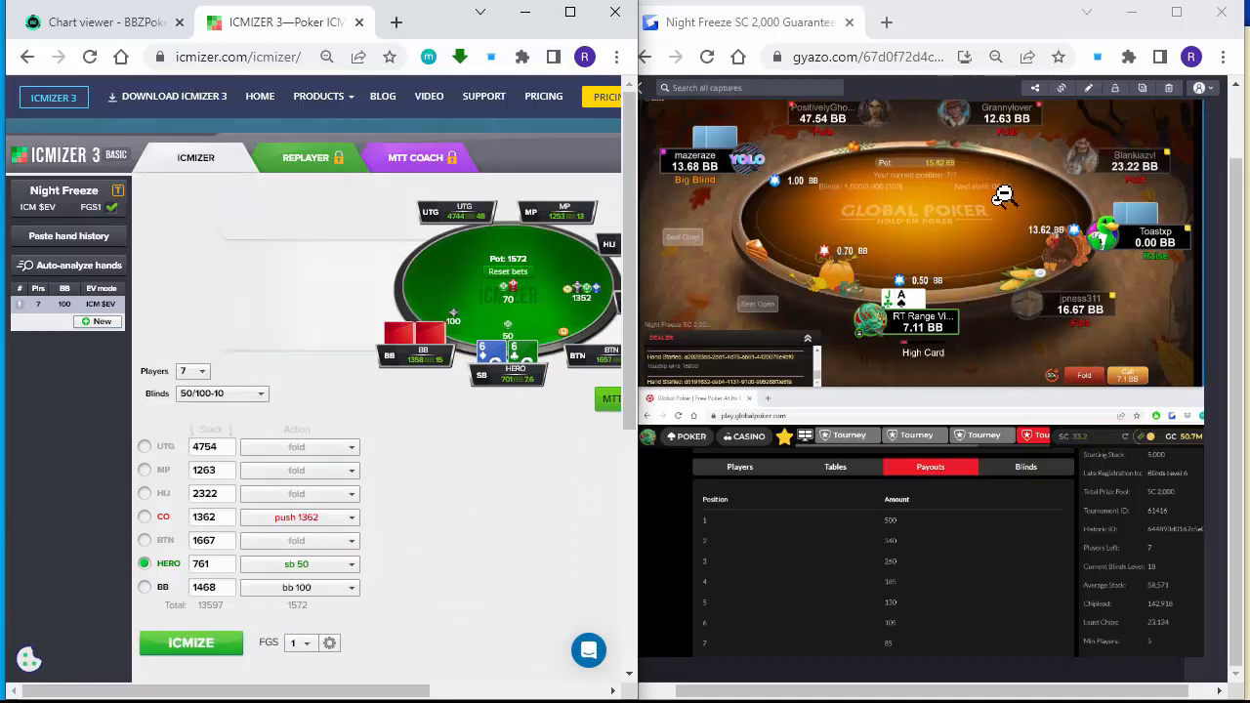
click(161, 640)
click(445, 493)
click(301, 641)
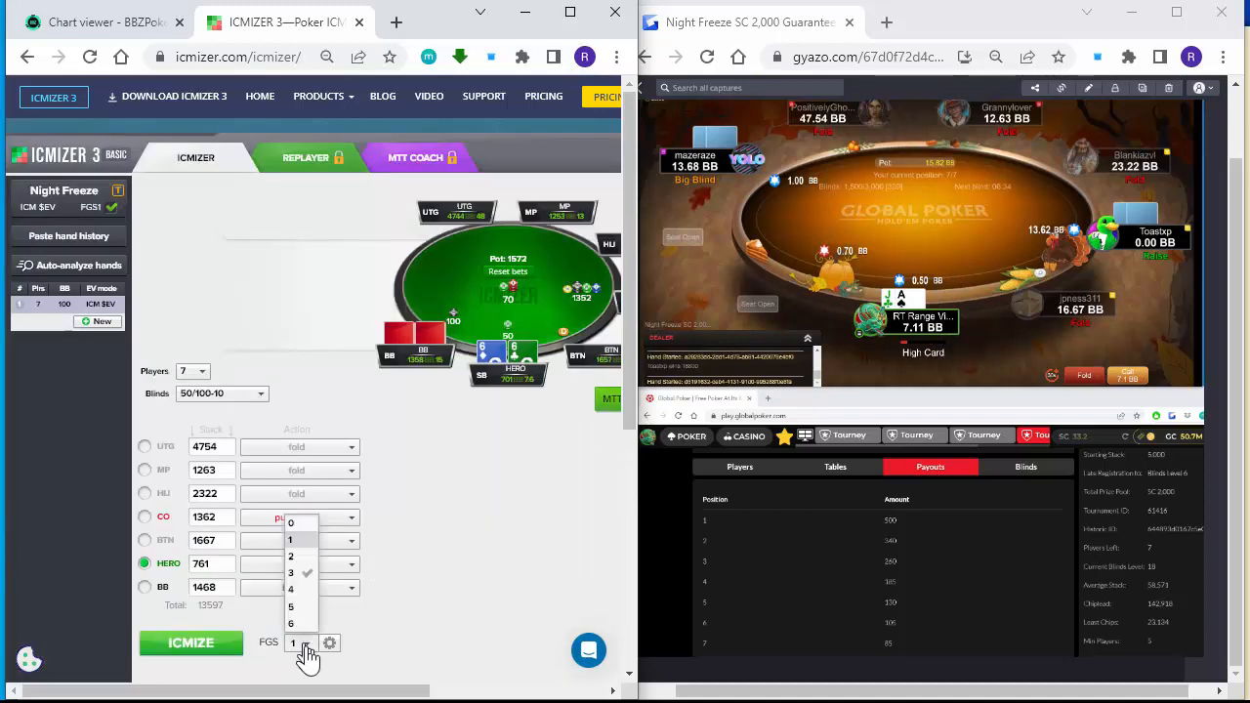
click(310, 574)
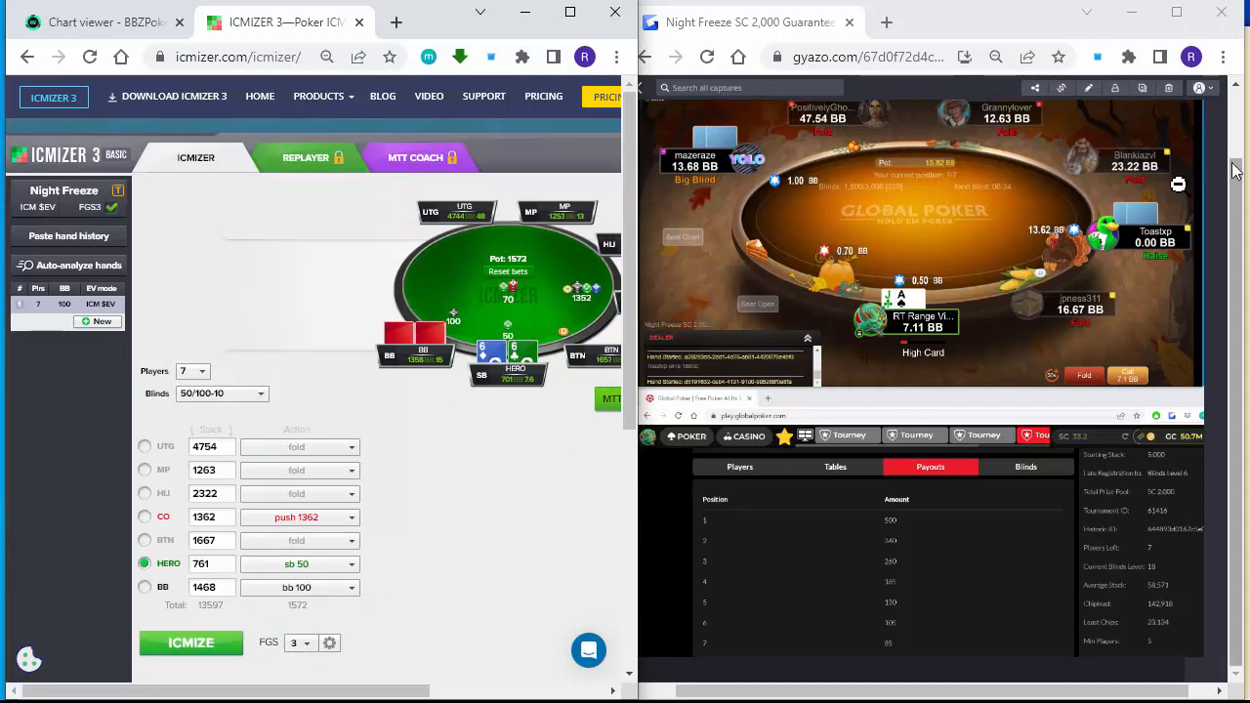
click(176, 653)
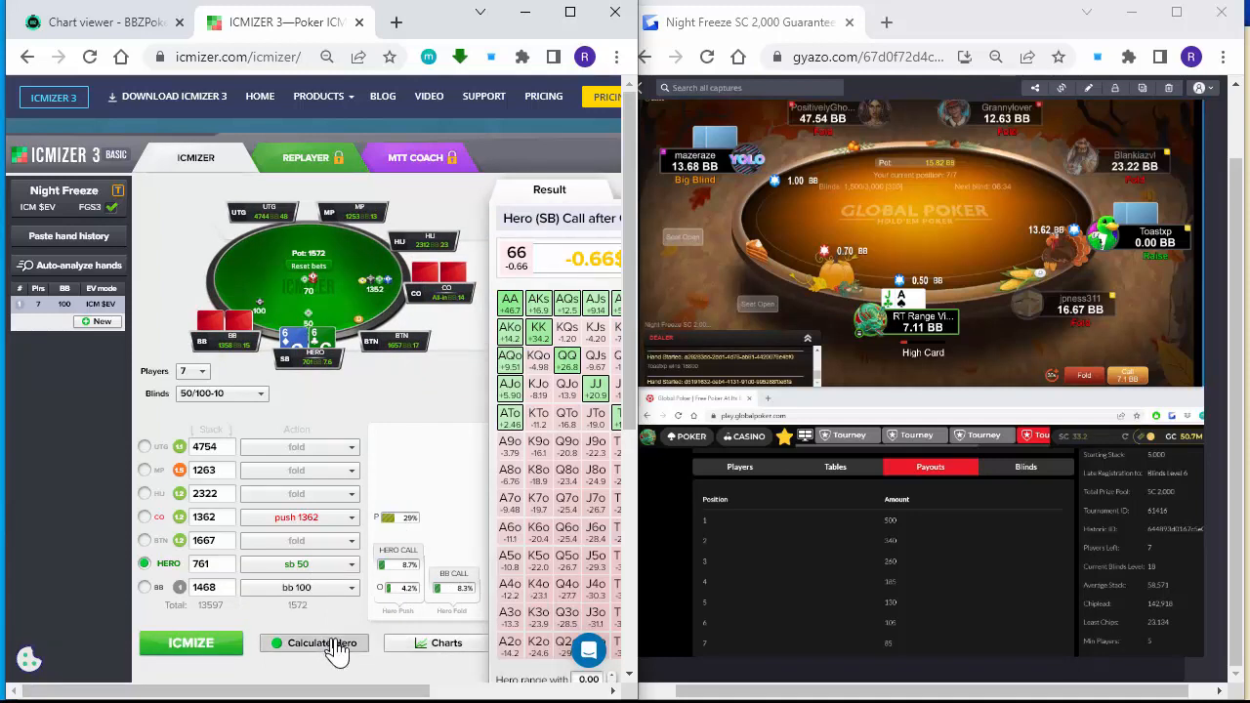
Examine the hero's small blind calling range against the CO push, resizing the calculator window to fit the hand grid.
drag(629, 663, 816, 640)
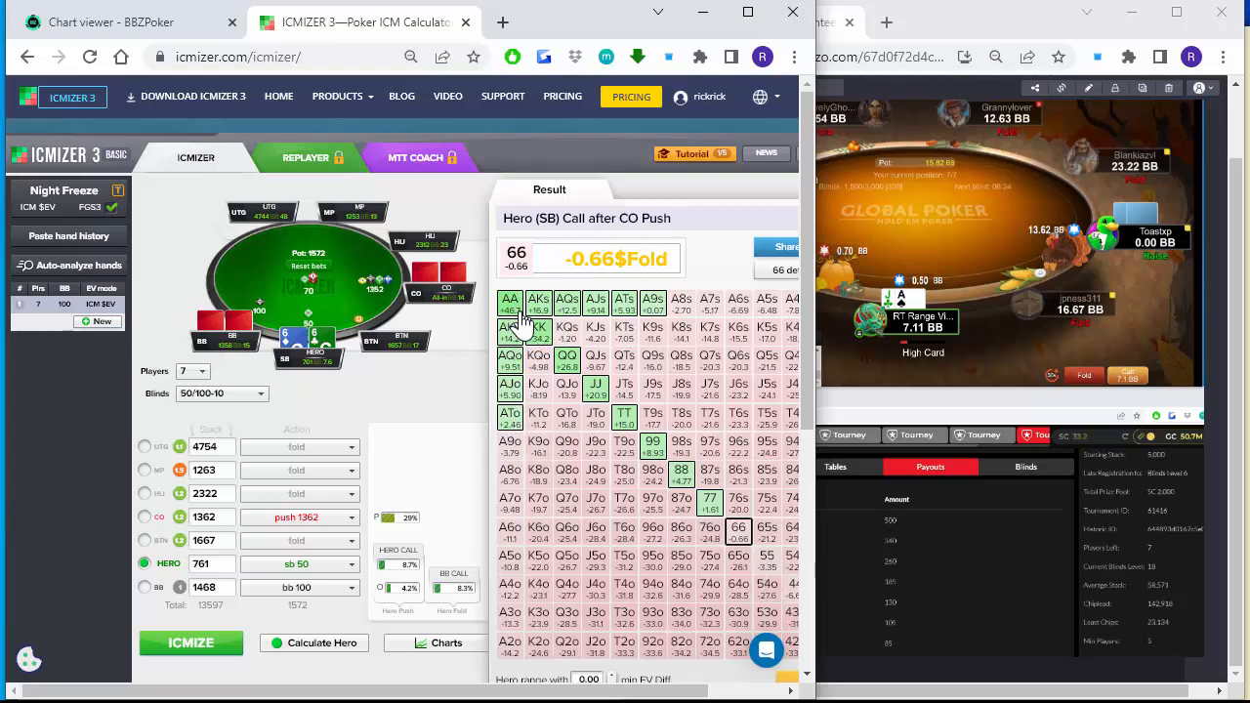
click(591, 679)
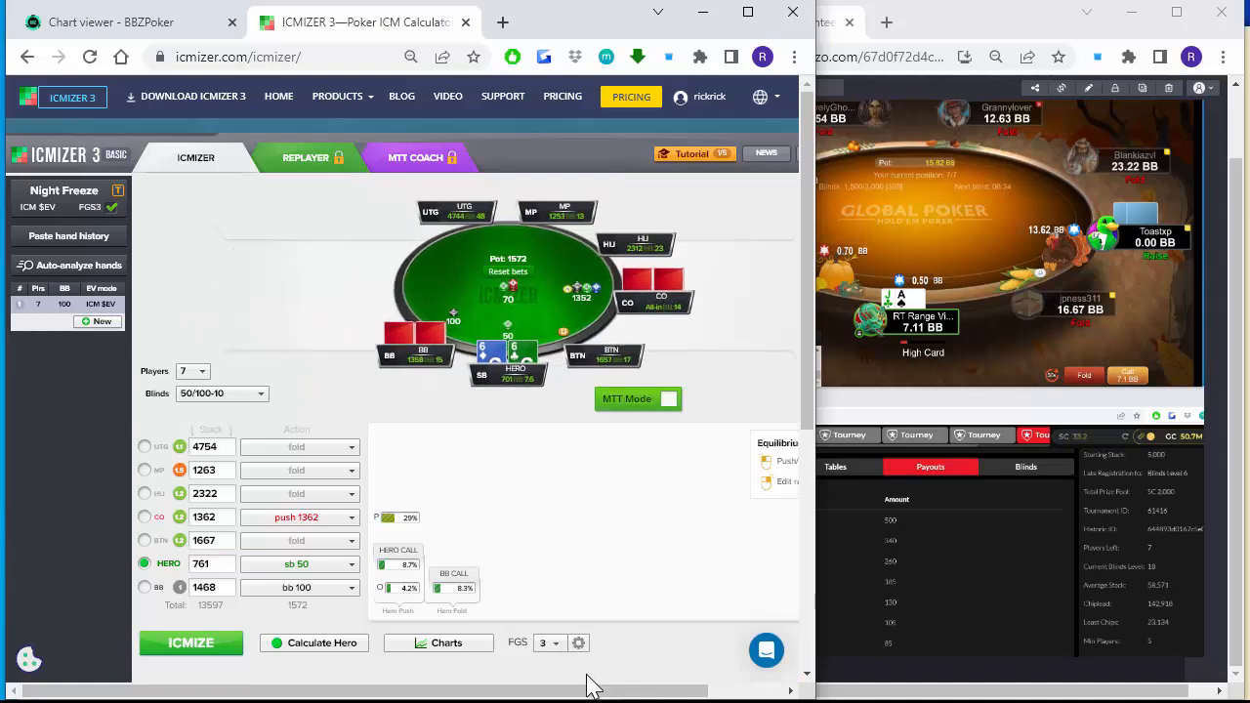
click(414, 566)
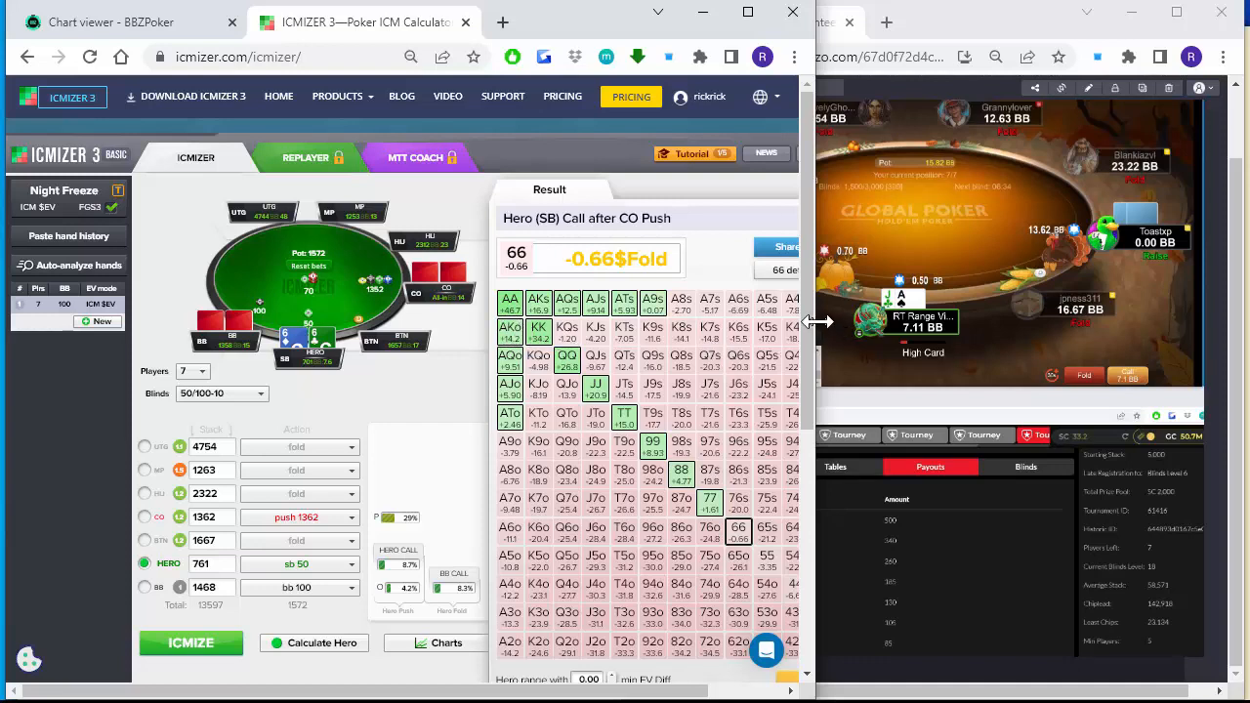
drag(819, 322, 623, 327)
drag(293, 691, 421, 691)
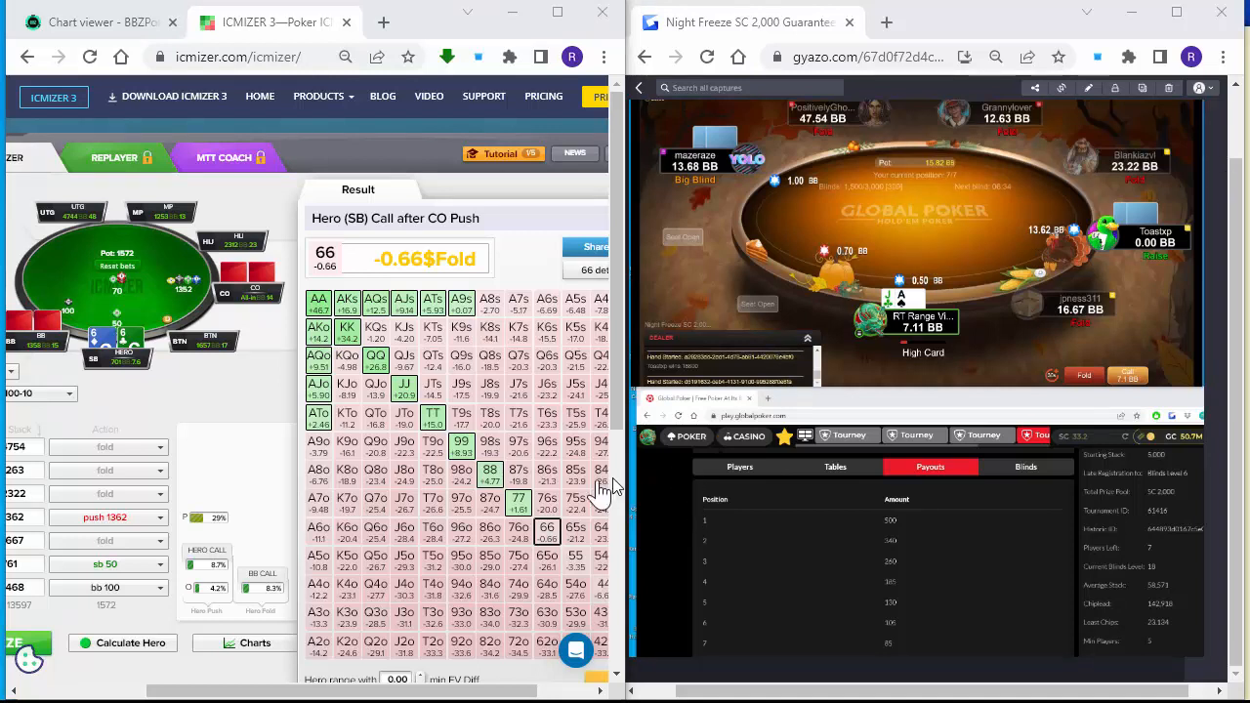
Set the minimum EV difference for the hero's small blind calling range to 4.67.
scroll(395, 676, down, 2)
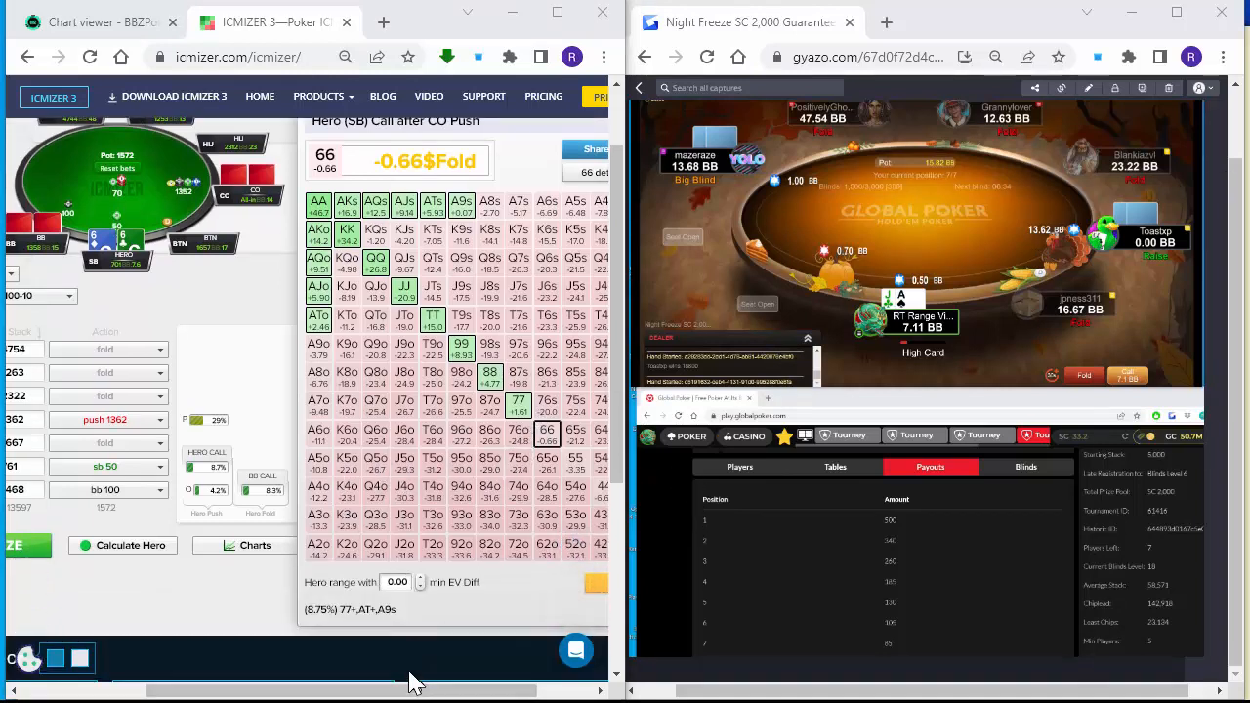
double_click(397, 581)
text(4.0)
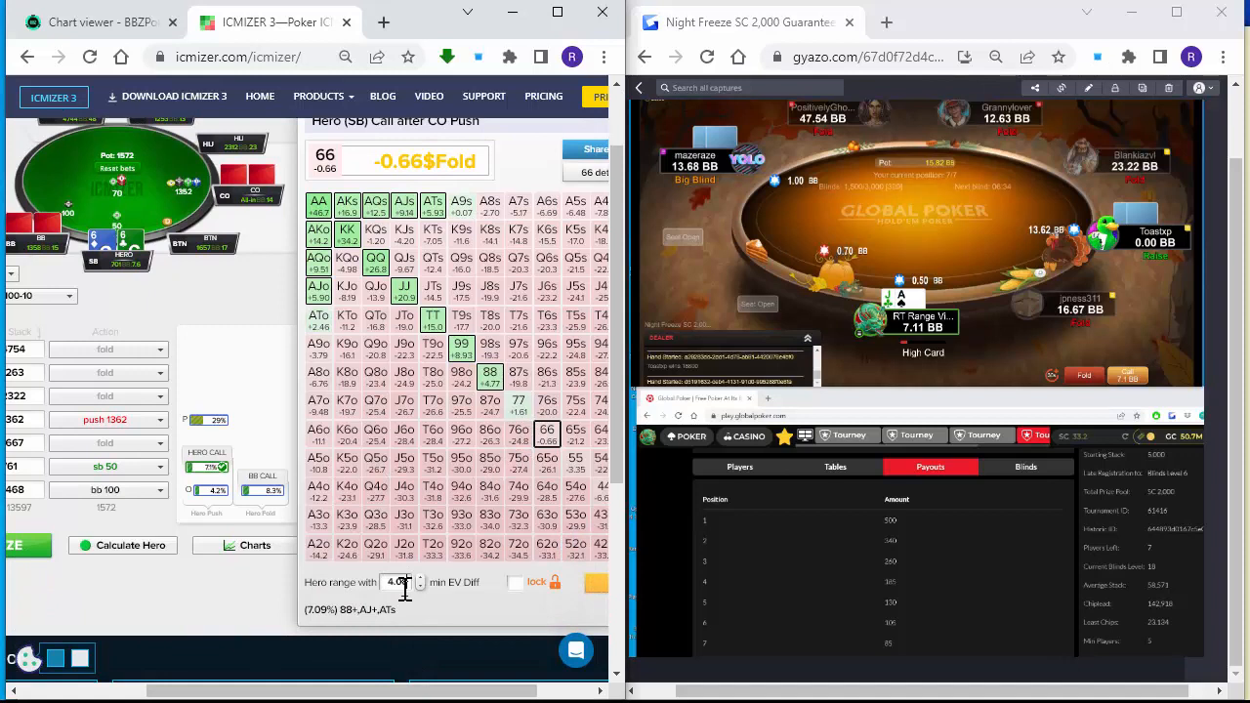
drag(395, 582, 418, 586)
text(7)
mouse_move(624, 395)
mouse_down()
mouse_move(690, 402)
mouse_move(613, 387)
mouse_move(626, 386)
mouse_up()
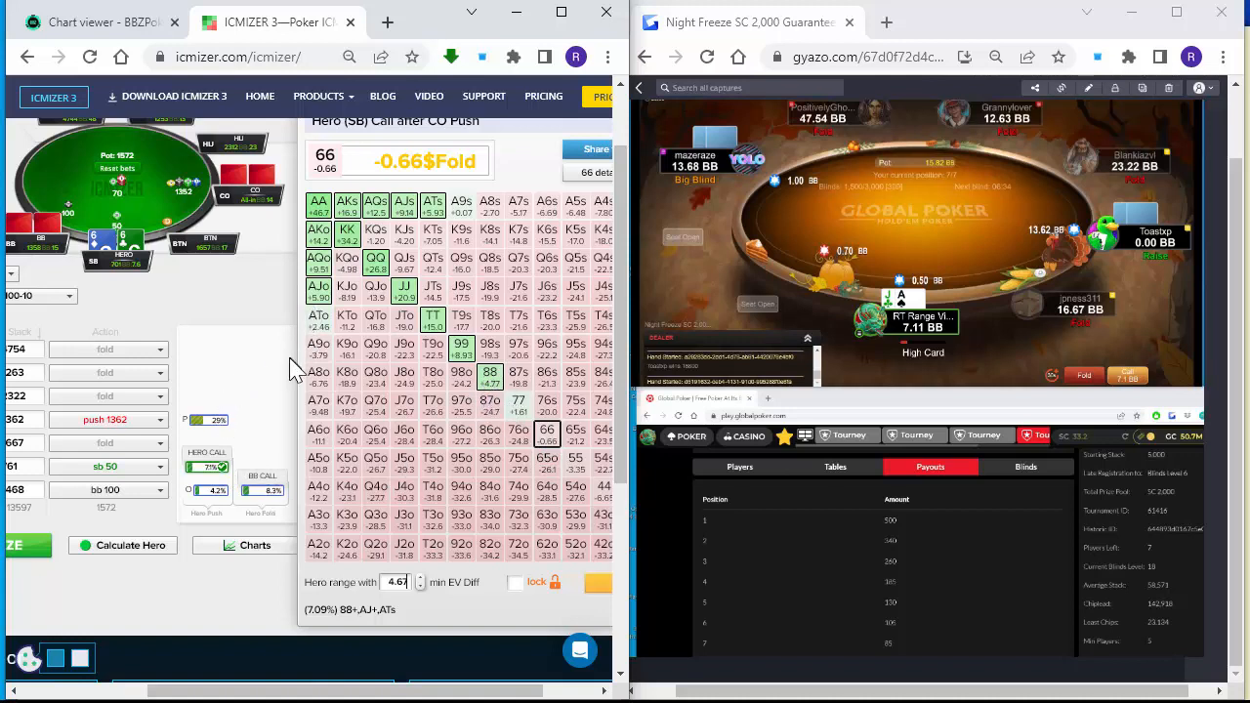
Edit the CO push range down to 22+, A2+, KJ+, KTs, K9s, QTs+ and JTs.
click(219, 421)
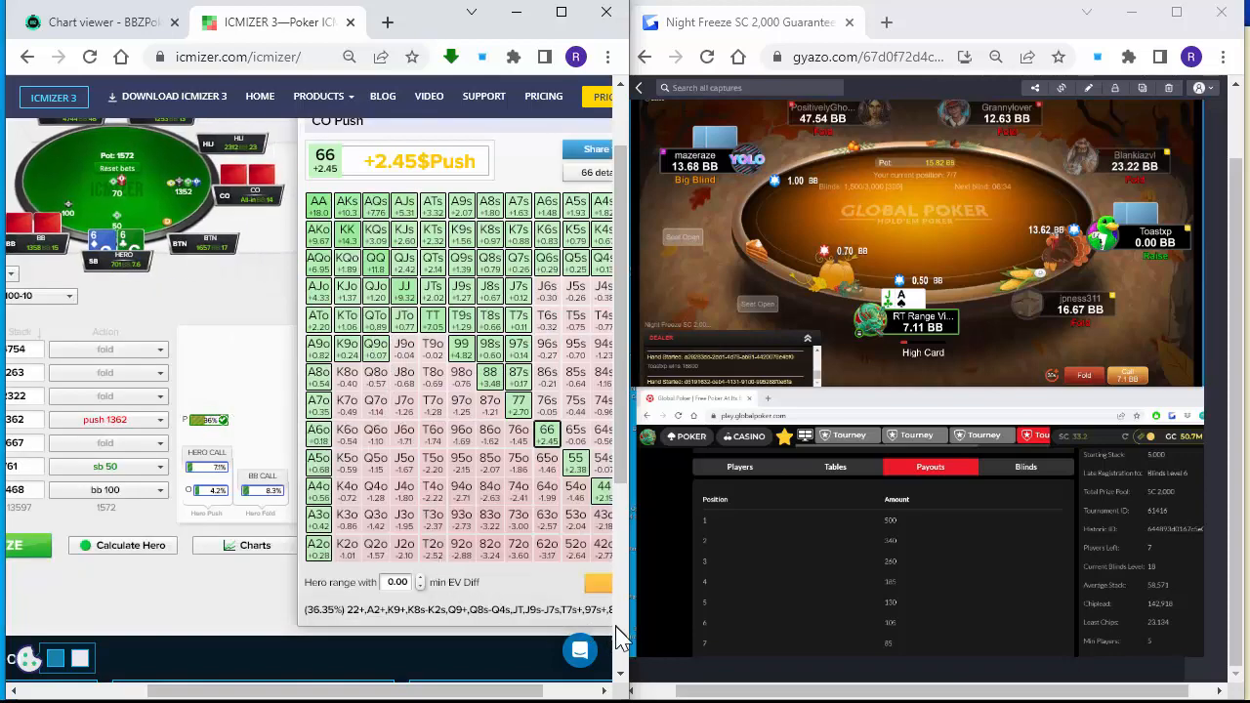
drag(484, 690, 573, 690)
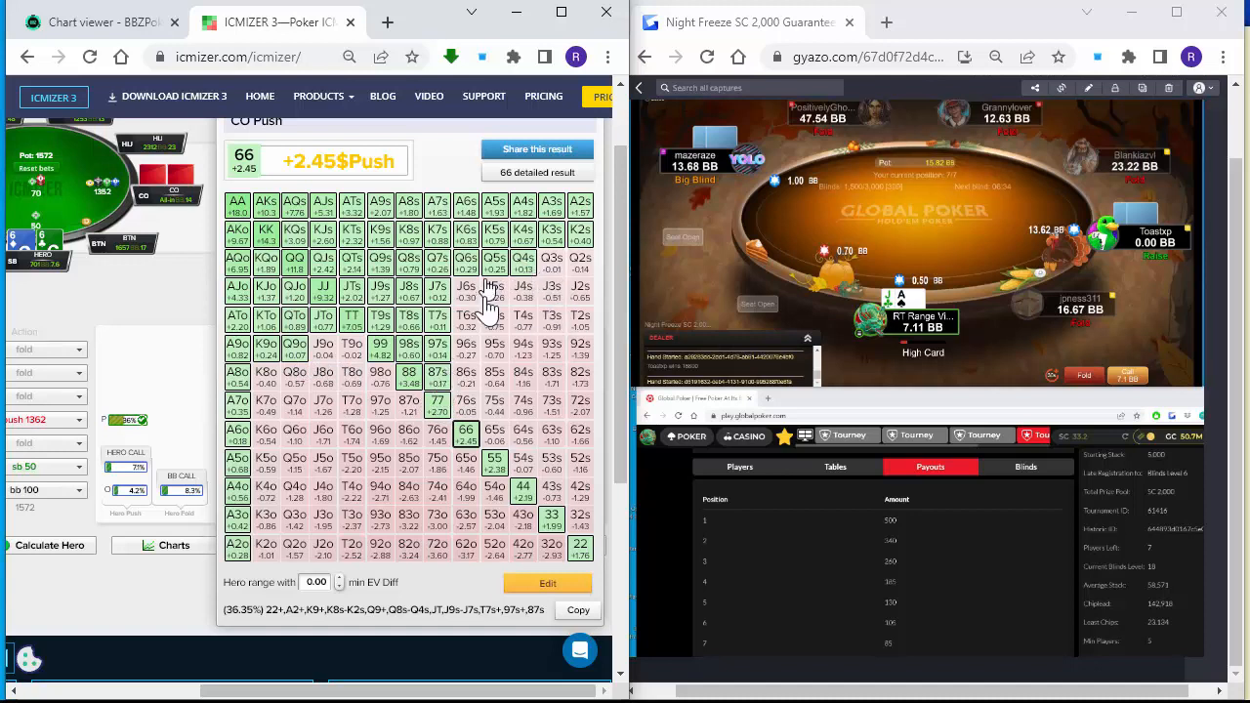
click(548, 584)
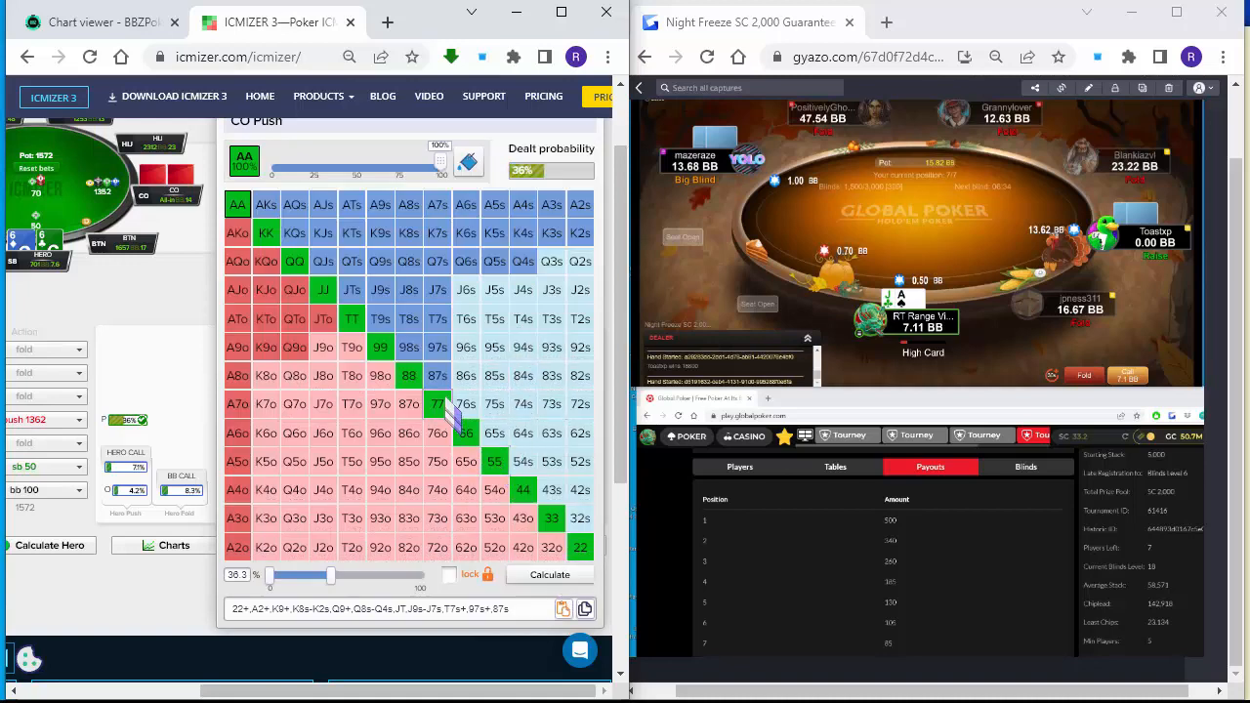
mouse_move(437, 376)
mouse_down()
mouse_move(386, 297)
mouse_move(435, 314)
mouse_move(385, 250)
mouse_move(523, 251)
mouse_move(433, 264)
mouse_move(292, 335)
mouse_move(320, 315)
mouse_move(277, 349)
mouse_move(290, 314)
mouse_up()
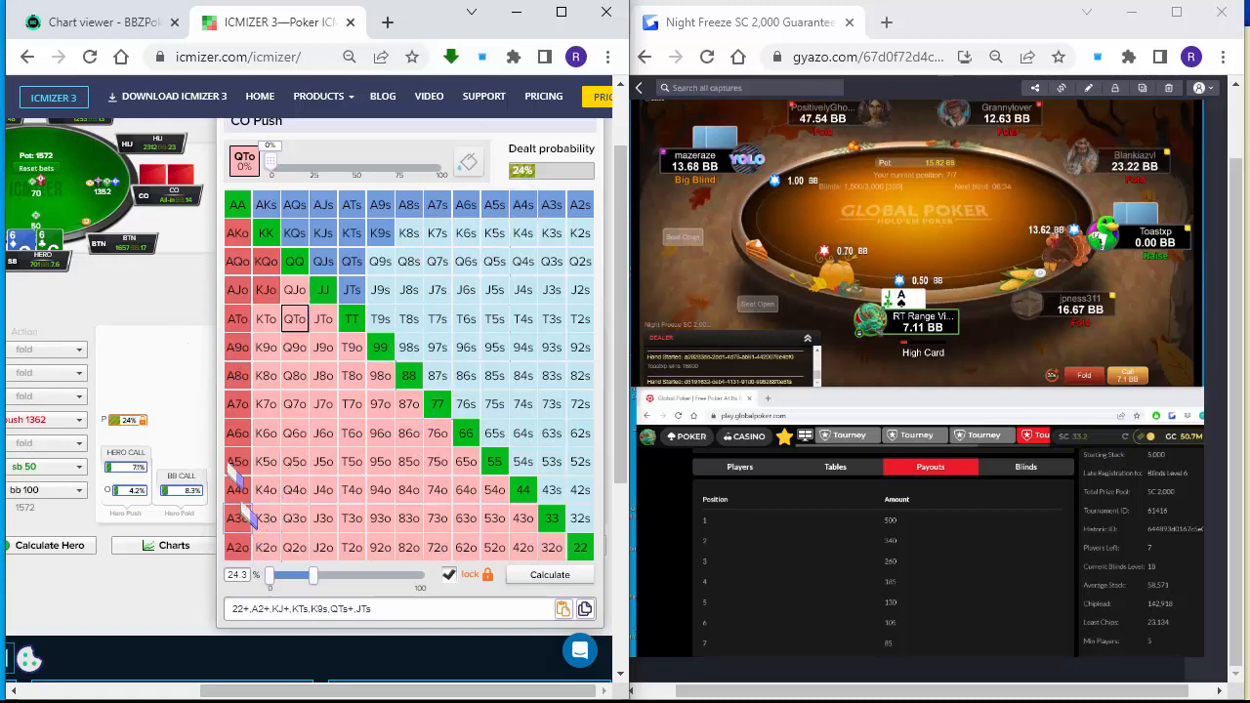
Remove AA, KK, A3o and A2o from the CO push range and recalculate the hero's result.
click(238, 207)
click(264, 232)
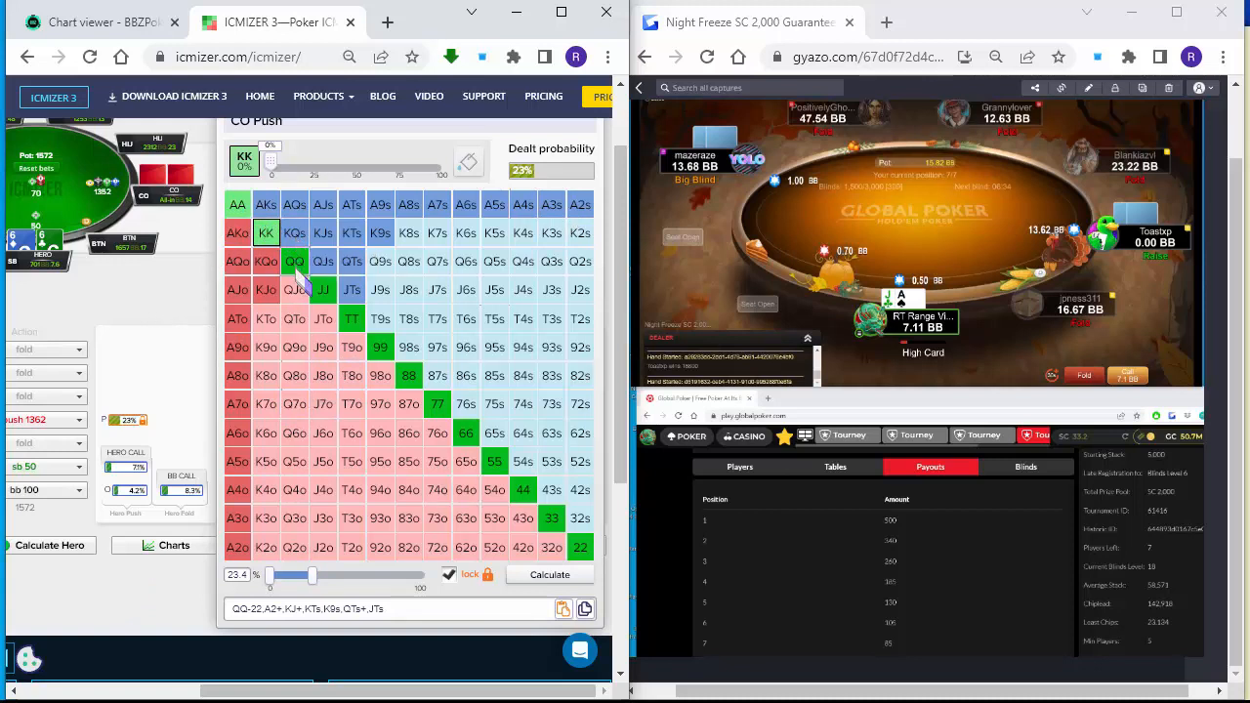
click(241, 546)
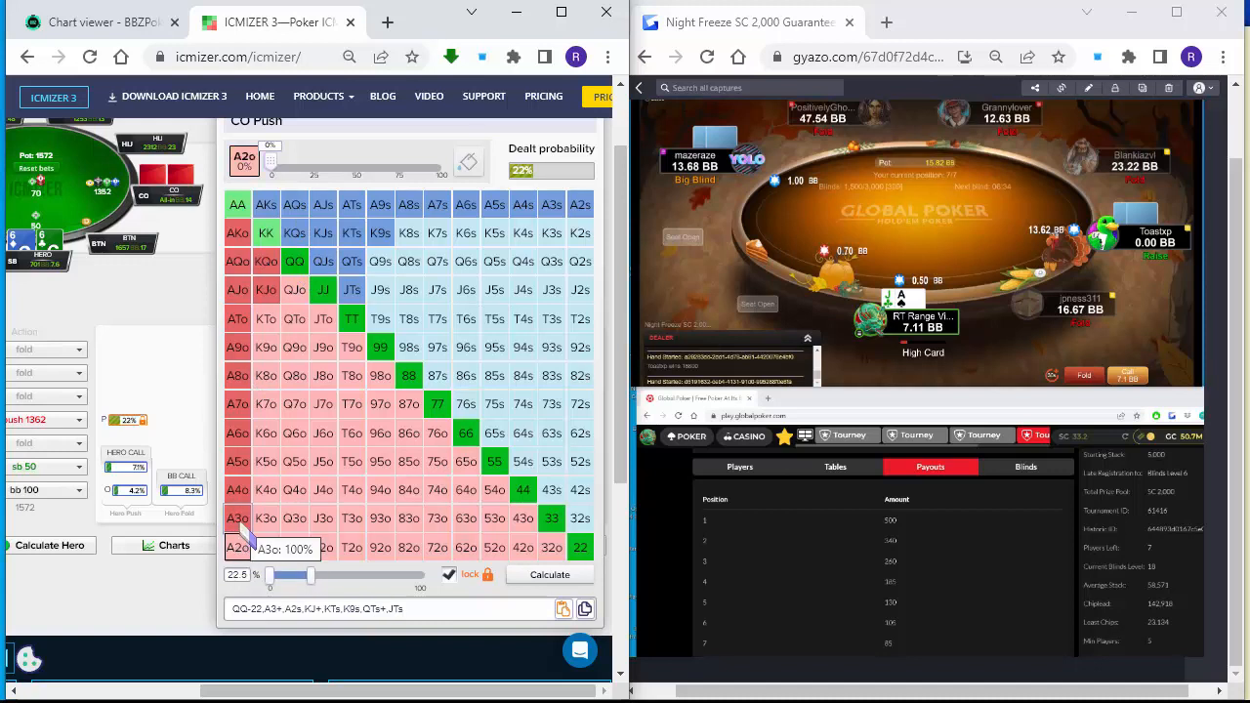
click(239, 517)
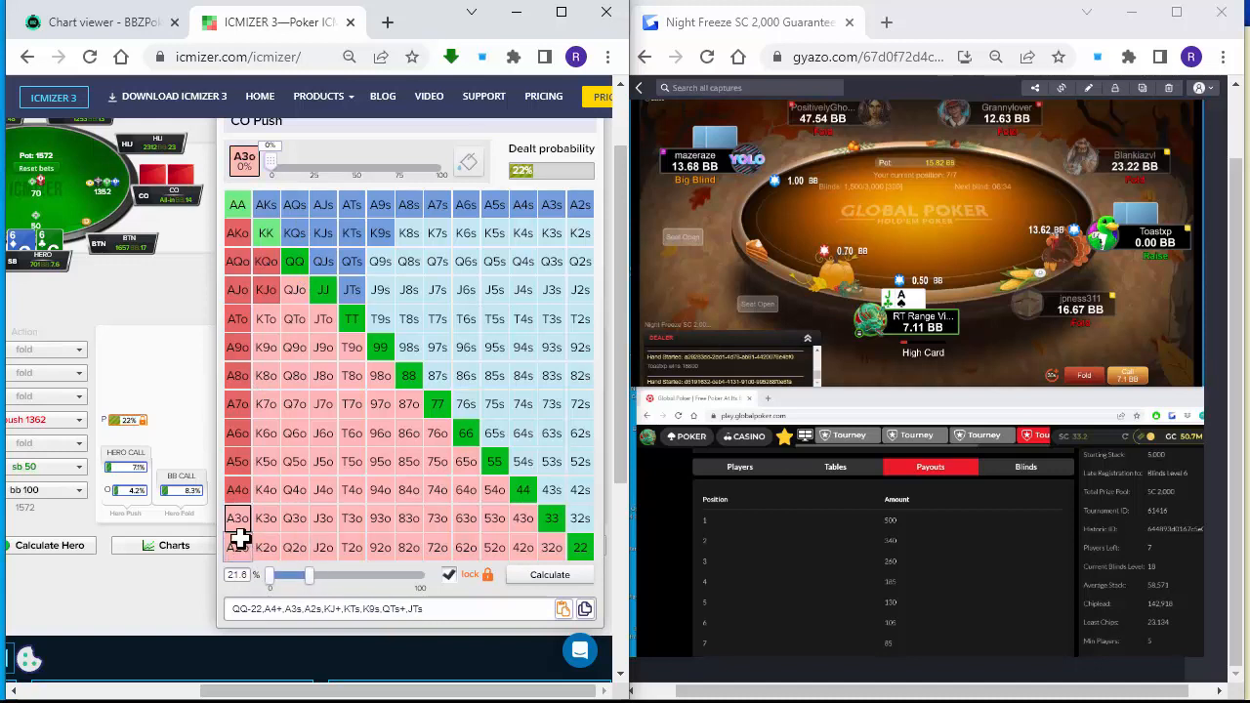
click(240, 544)
click(242, 521)
click(242, 545)
click(242, 523)
click(186, 369)
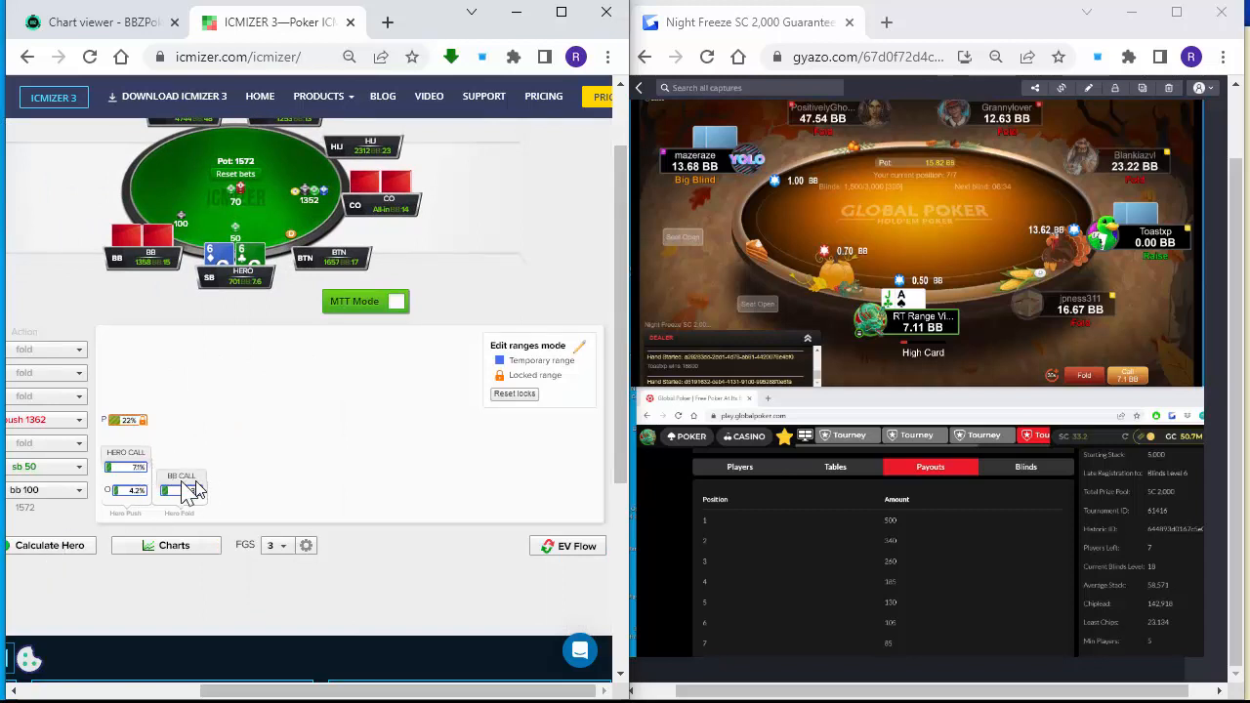
click(53, 546)
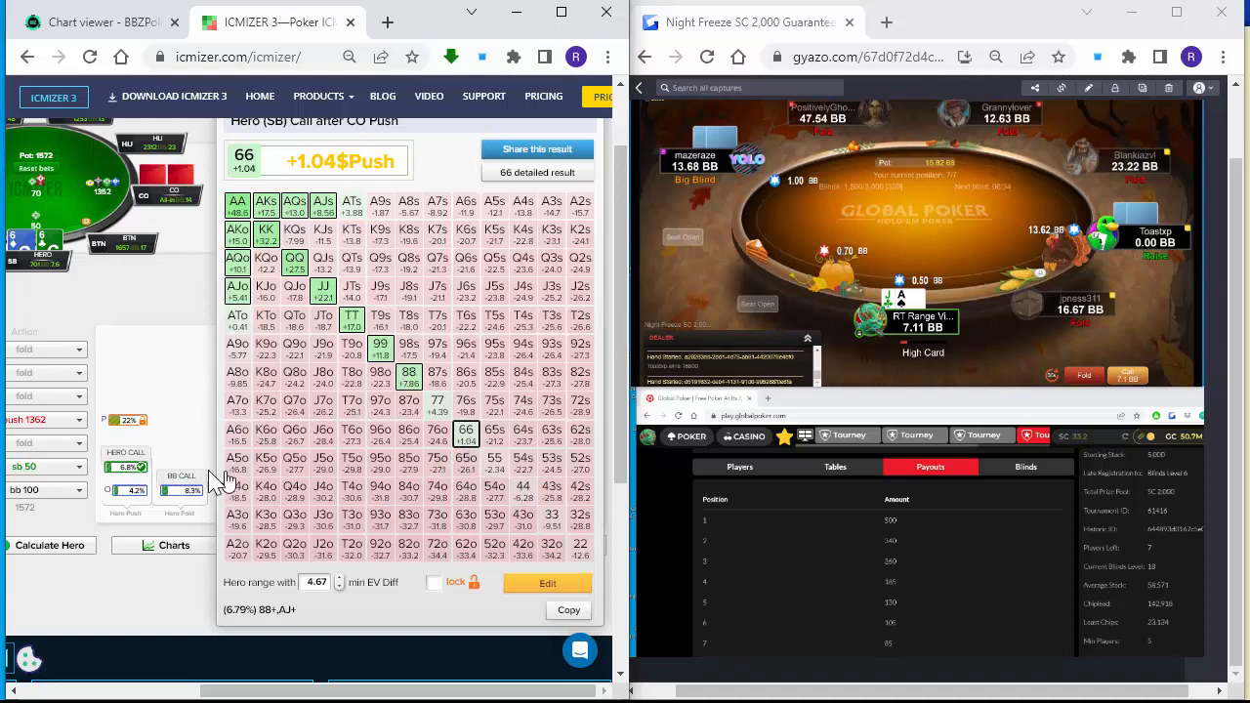
Widen the BB overcall range to 55+, AT+, A9s, A8s, KQ and KJs, and recalculate the hero's result.
click(146, 492)
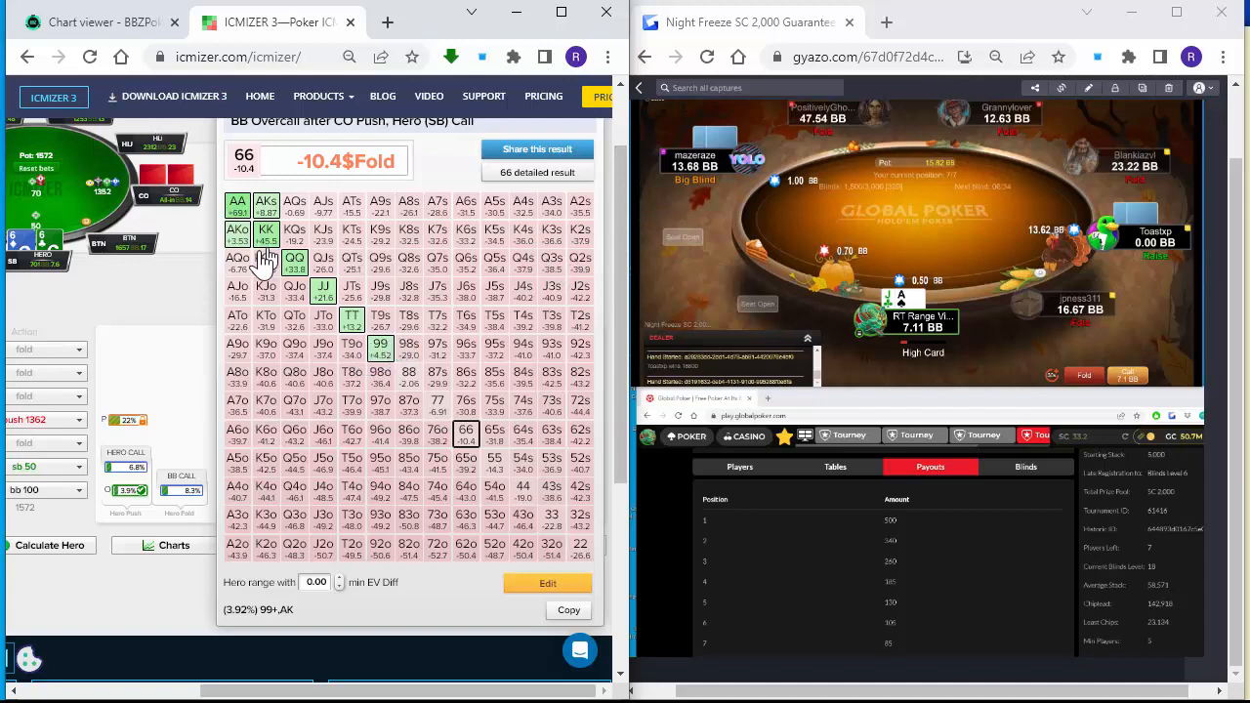
click(551, 590)
drag(465, 438, 407, 377)
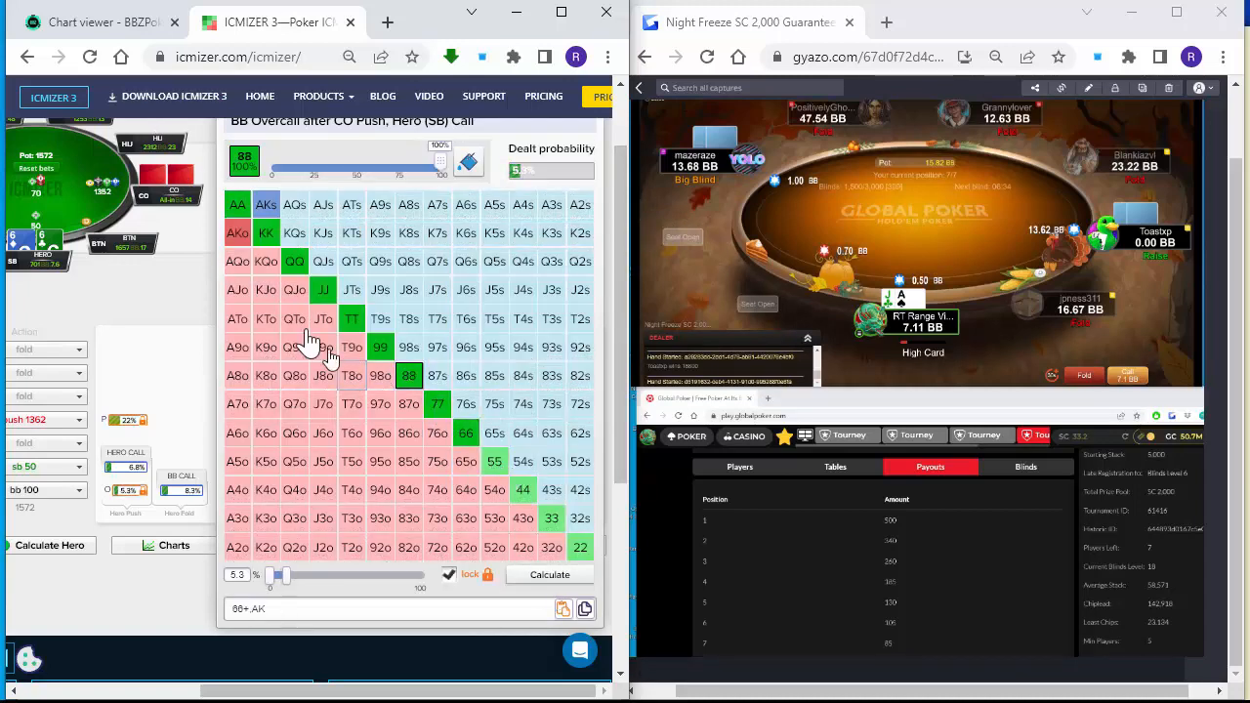
mouse_move(237, 290)
mouse_down()
mouse_move(232, 302)
mouse_move(228, 259)
mouse_move(293, 204)
mouse_move(404, 204)
mouse_up()
click(293, 232)
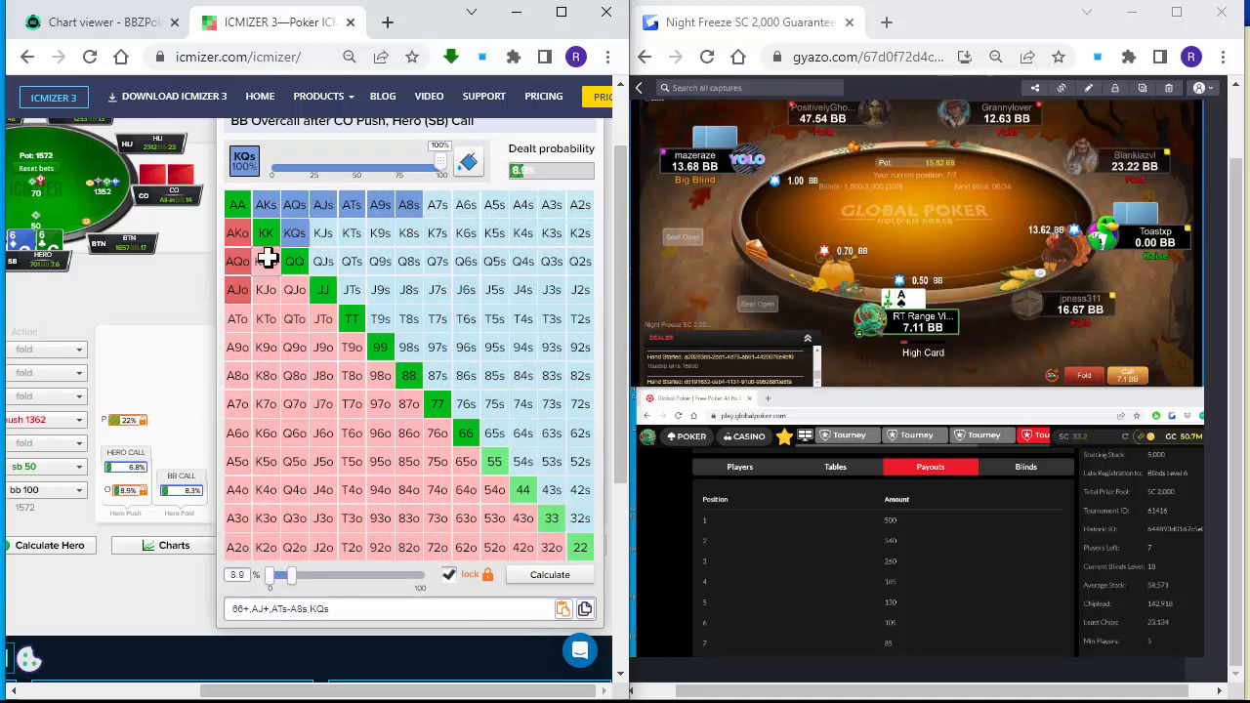
click(266, 260)
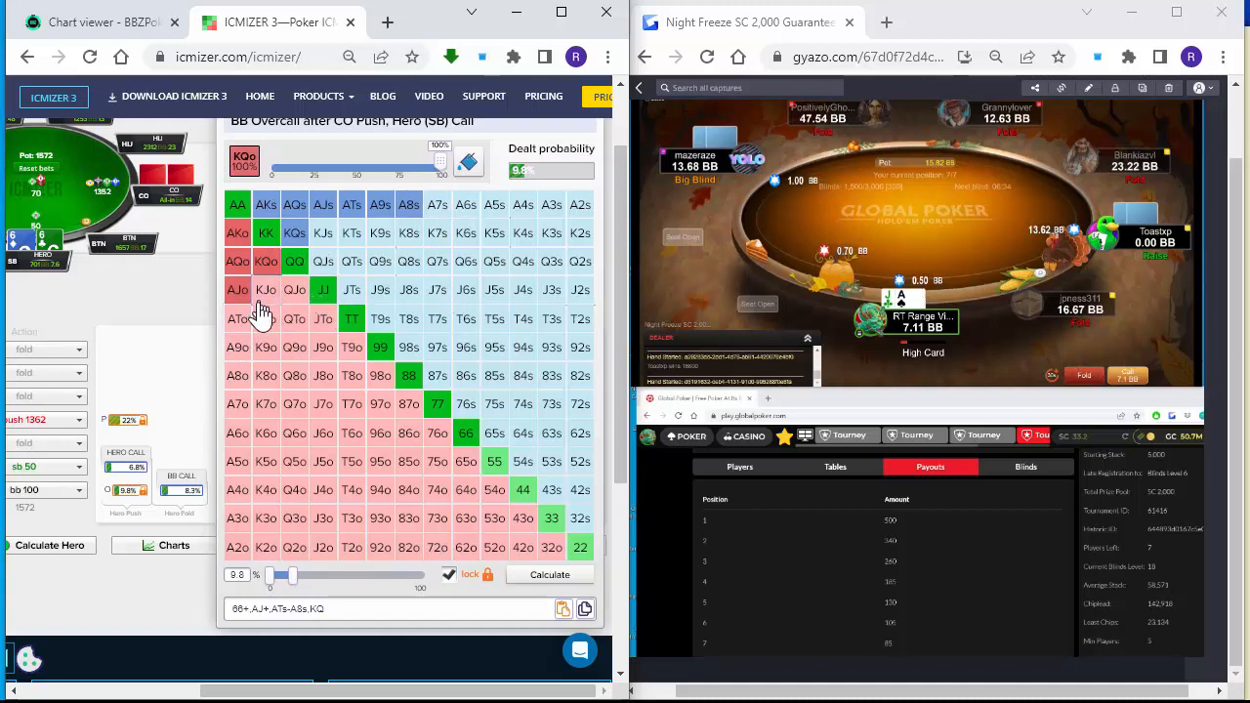
click(495, 461)
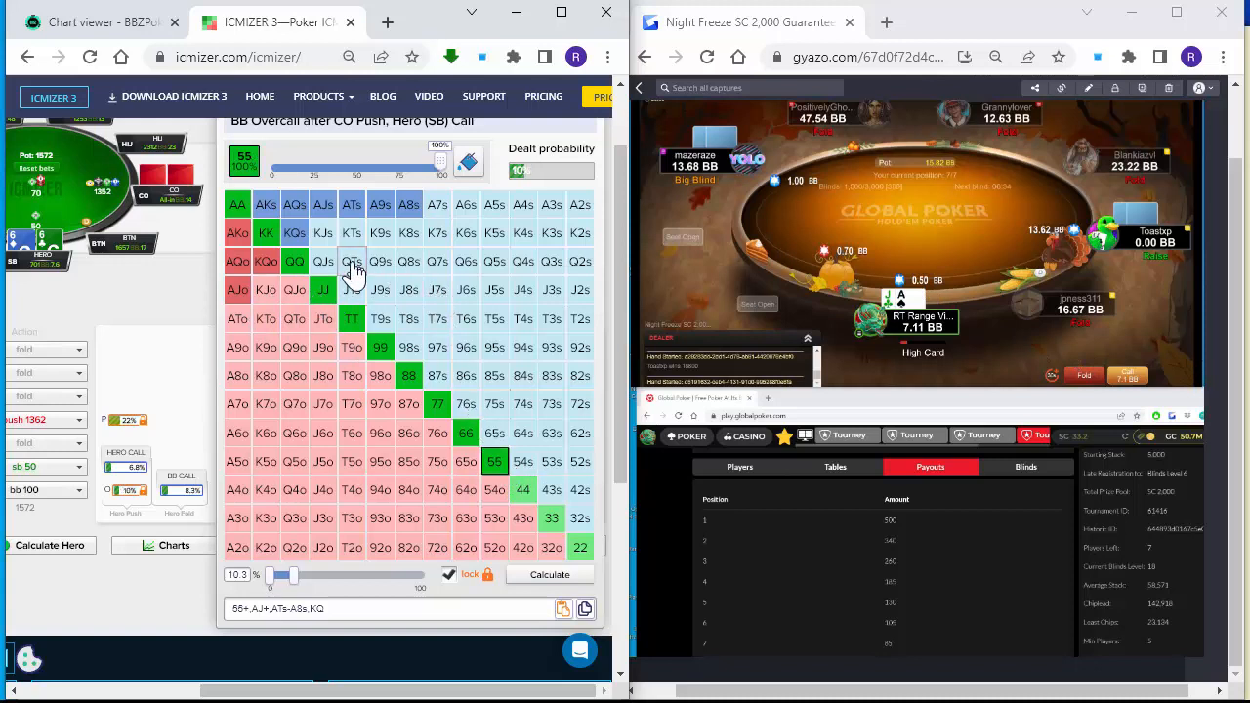
click(327, 235)
click(237, 319)
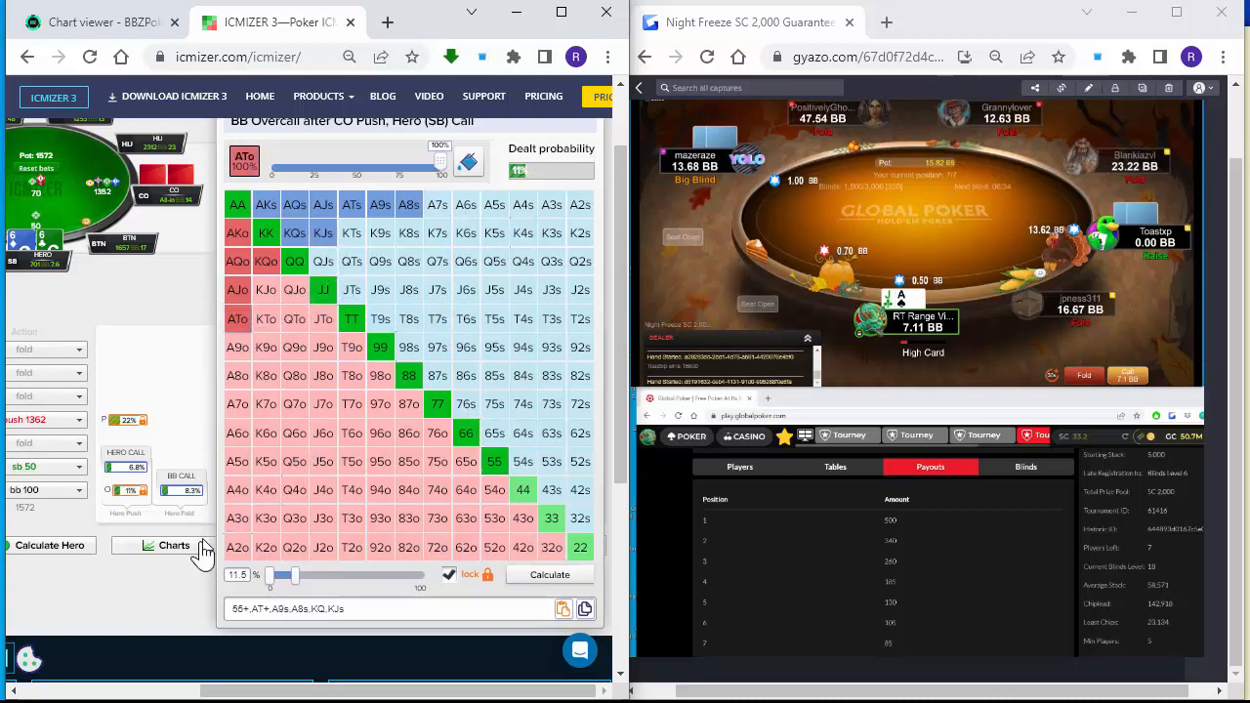
click(156, 622)
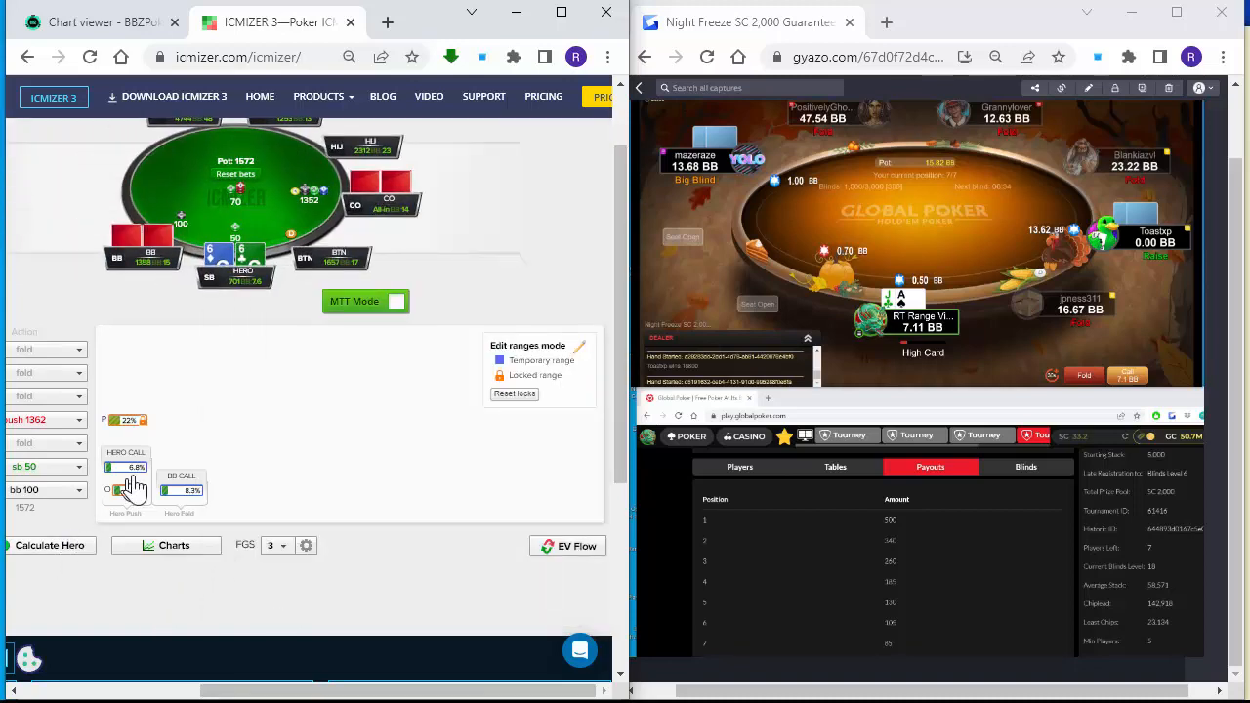
click(71, 552)
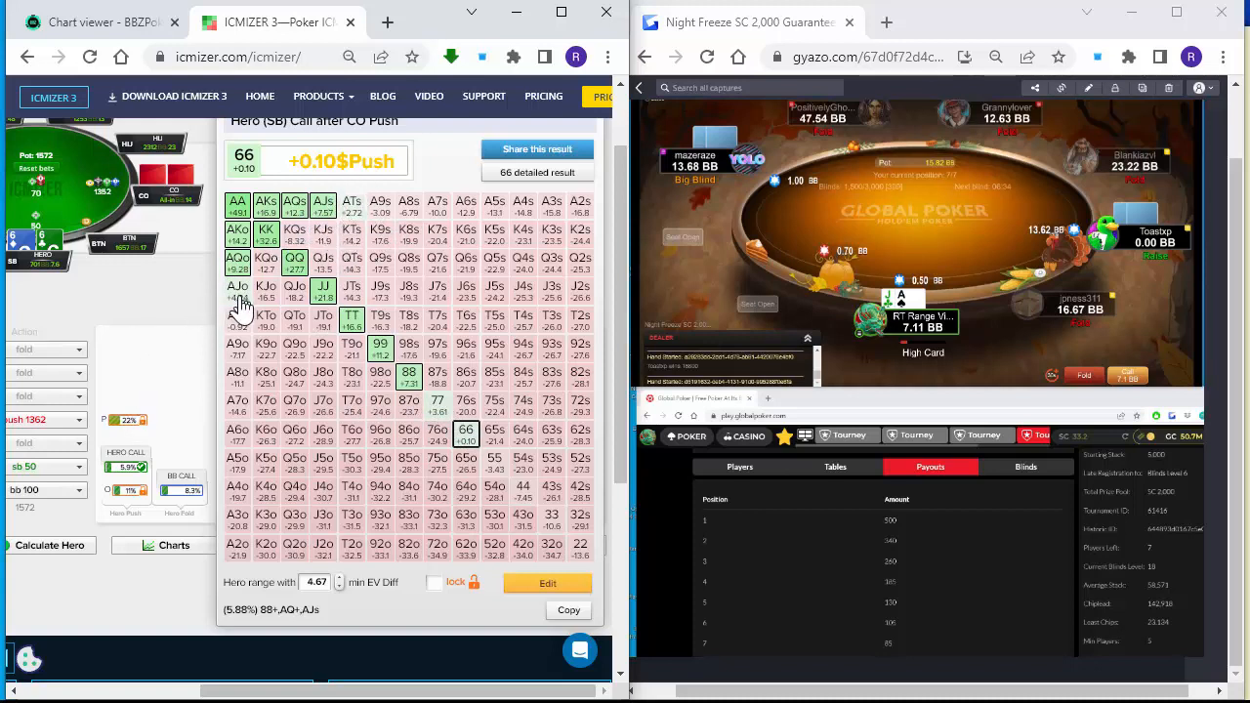
click(168, 400)
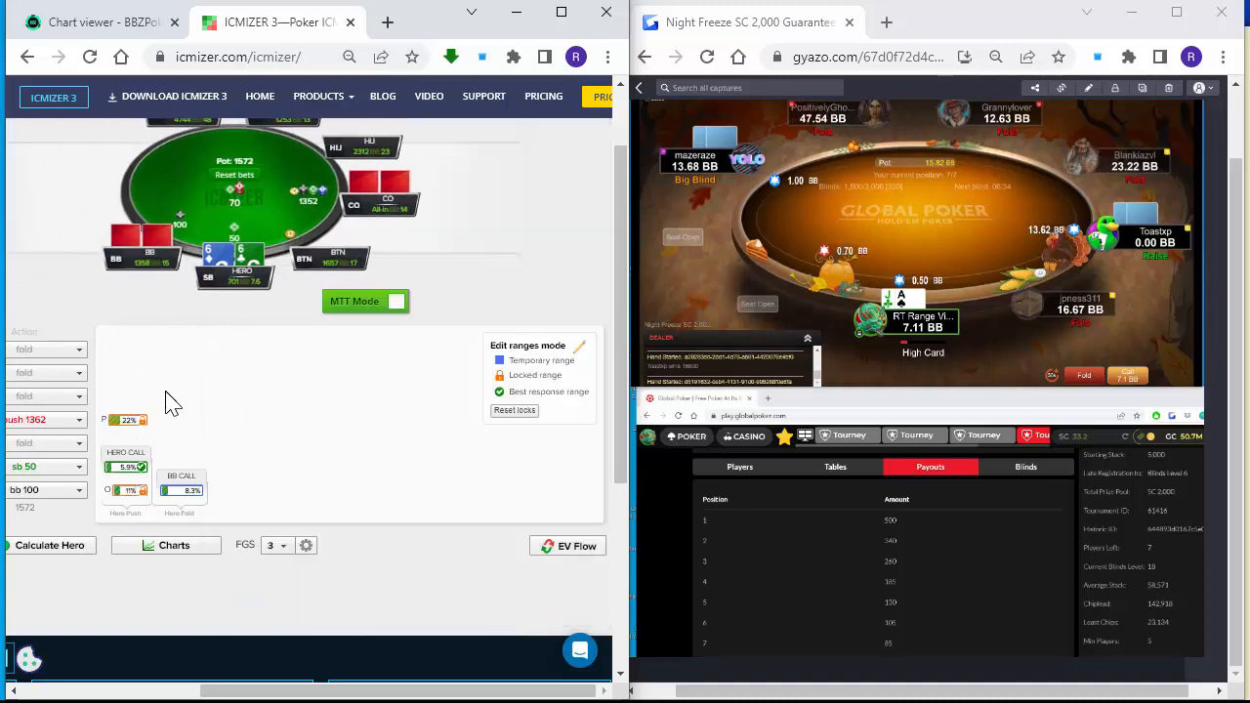
Review the BB's calling range after the CO push and narrow it to QQ+.
click(191, 499)
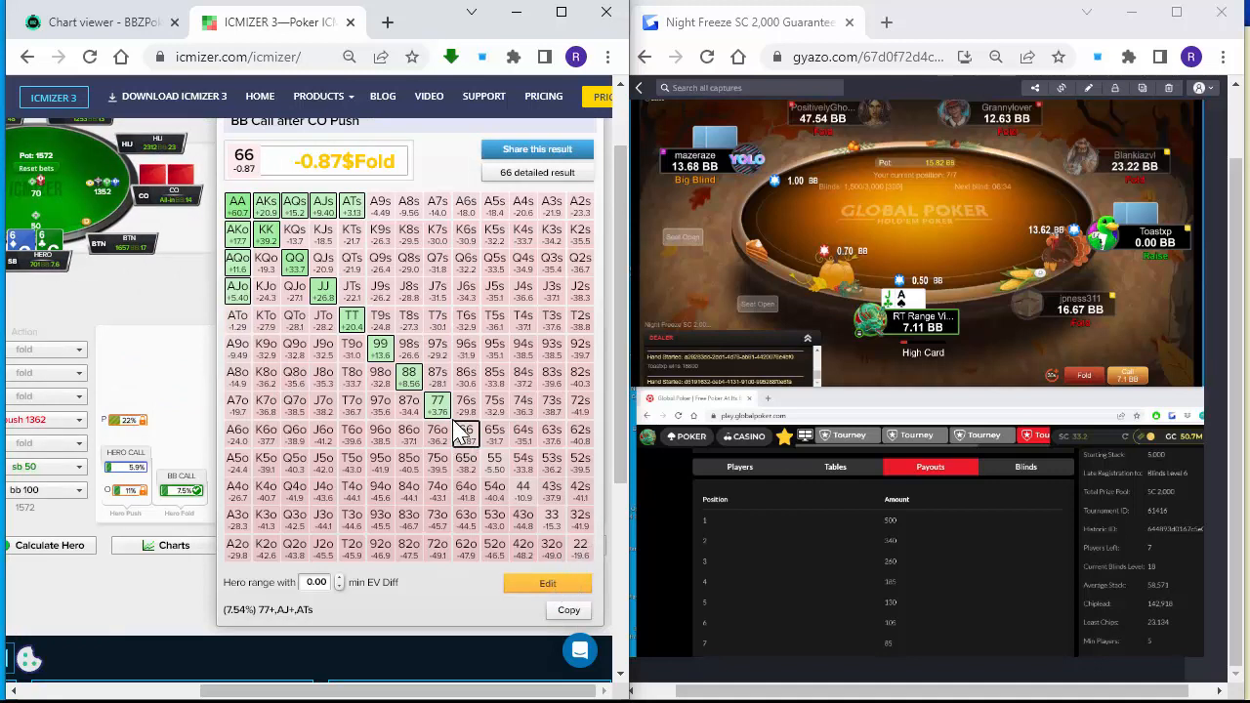
click(156, 425)
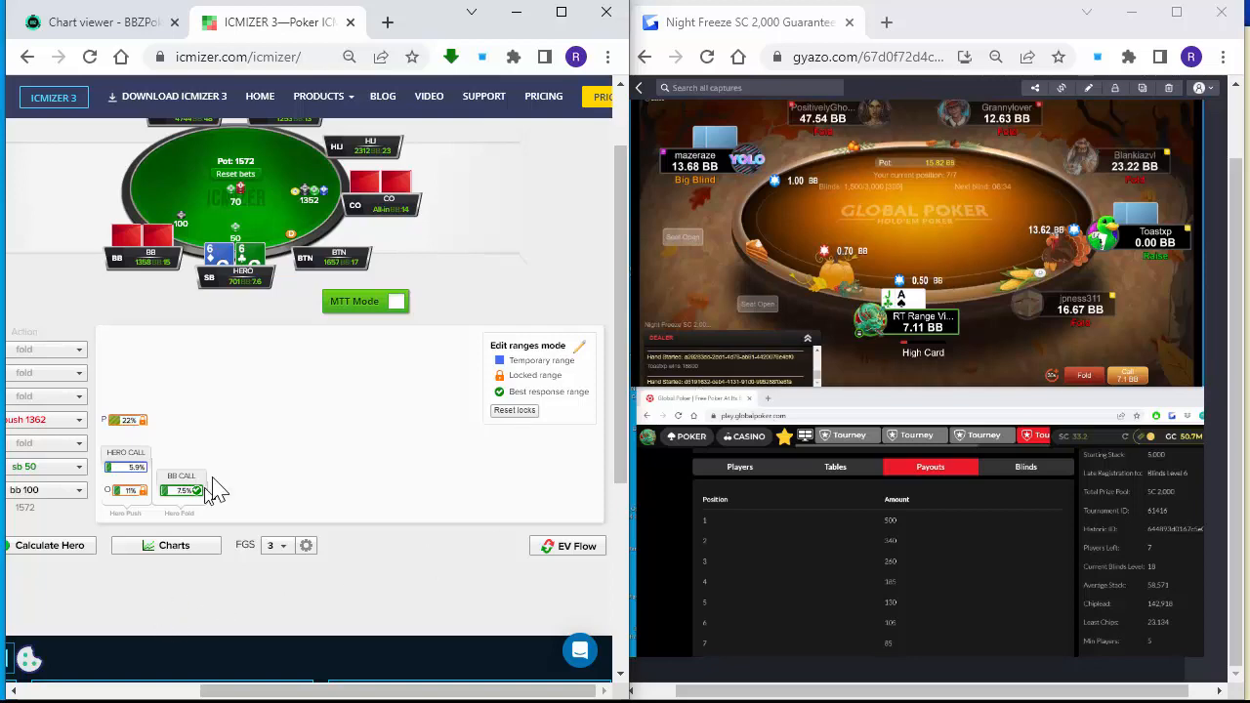
click(180, 494)
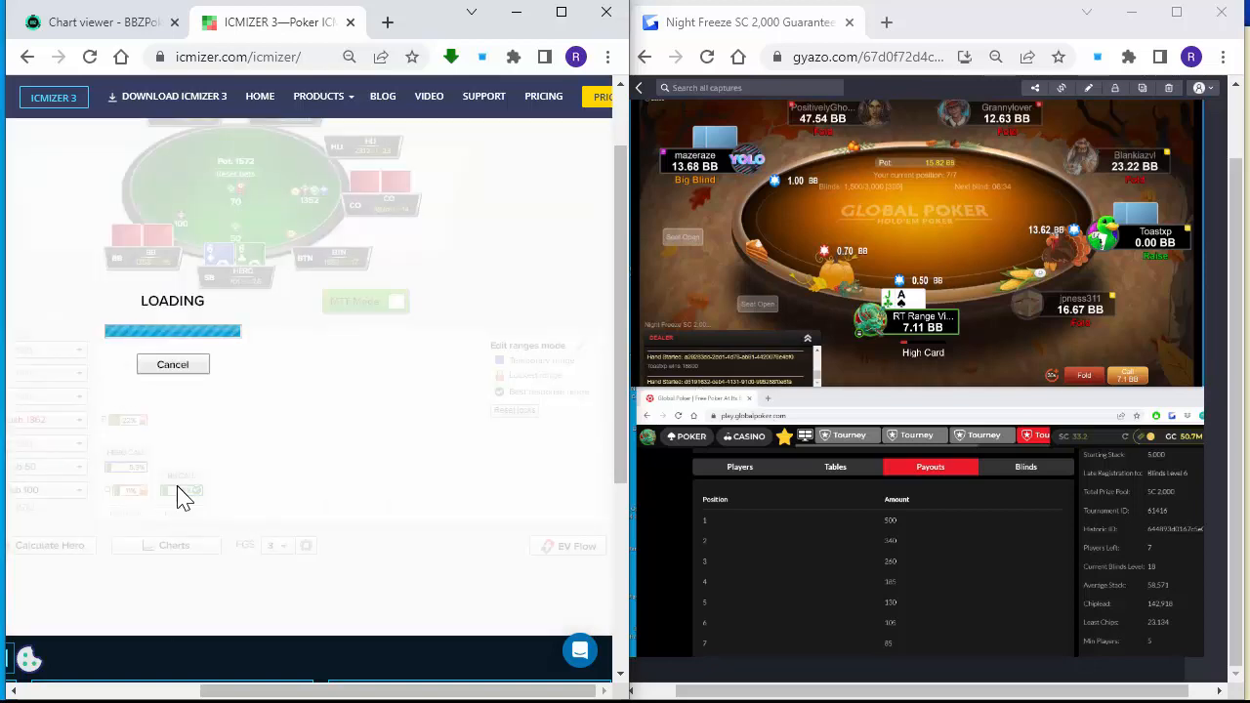
click(524, 581)
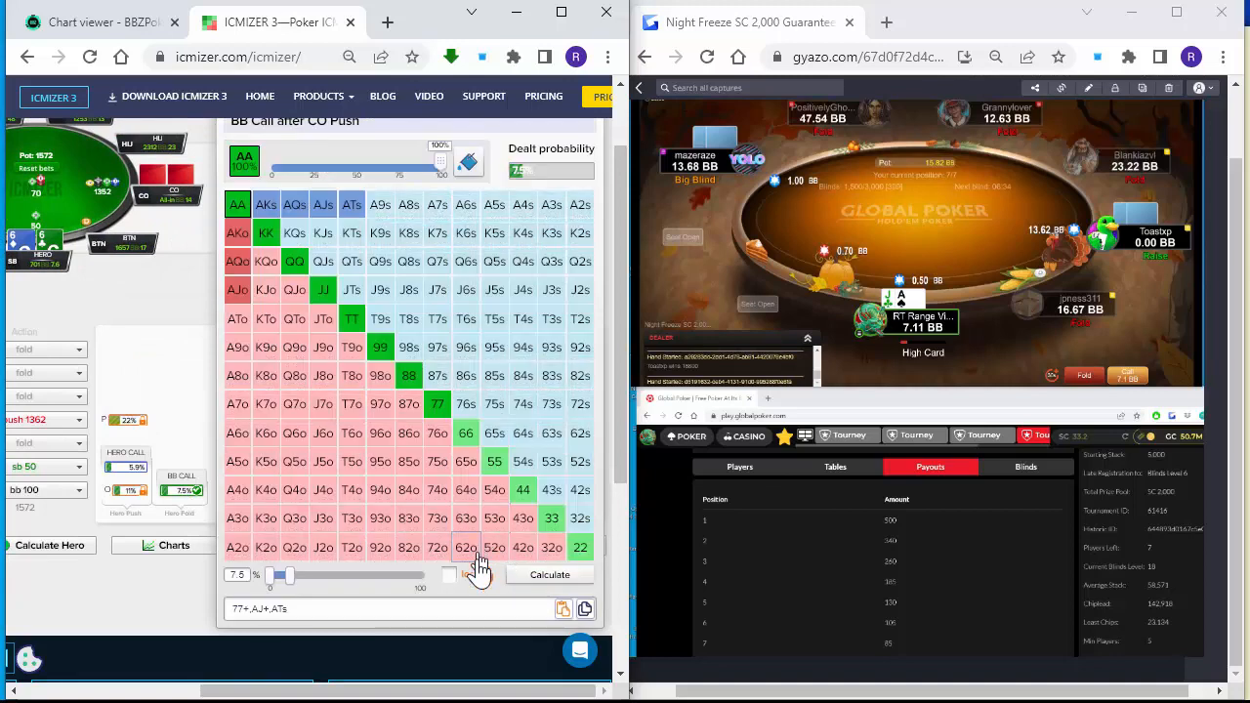
drag(290, 577, 287, 577)
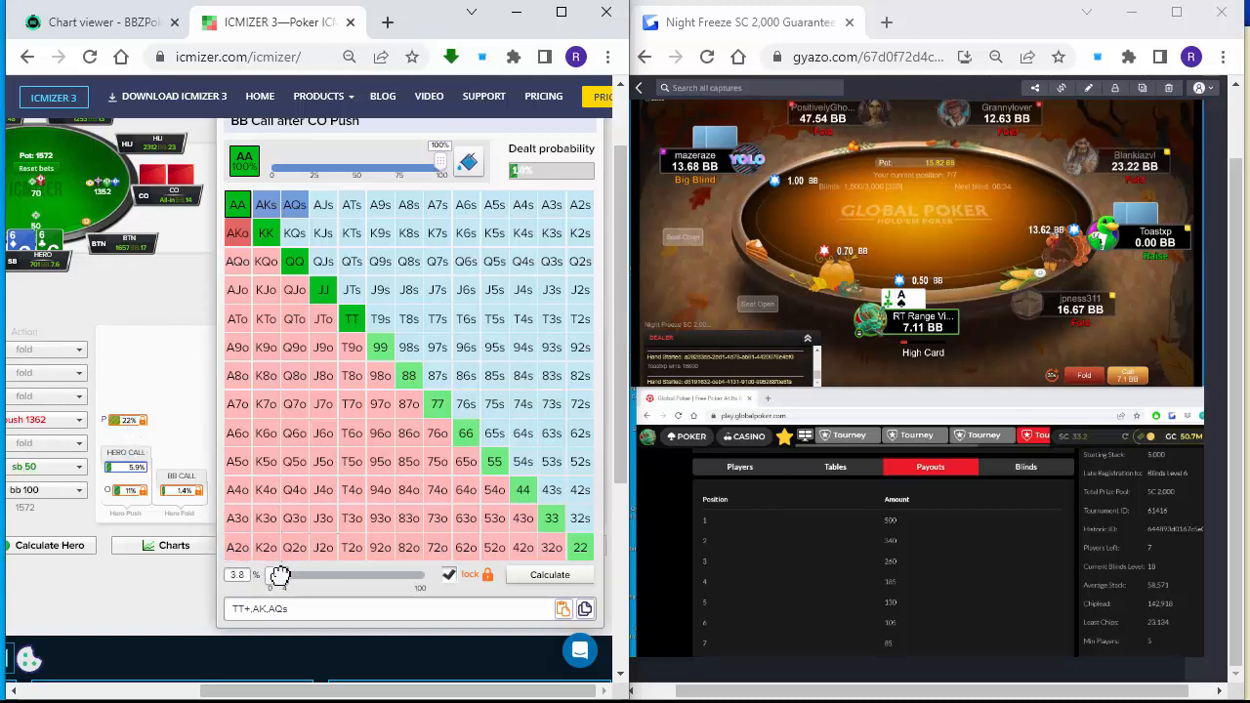
drag(279, 576, 282, 576)
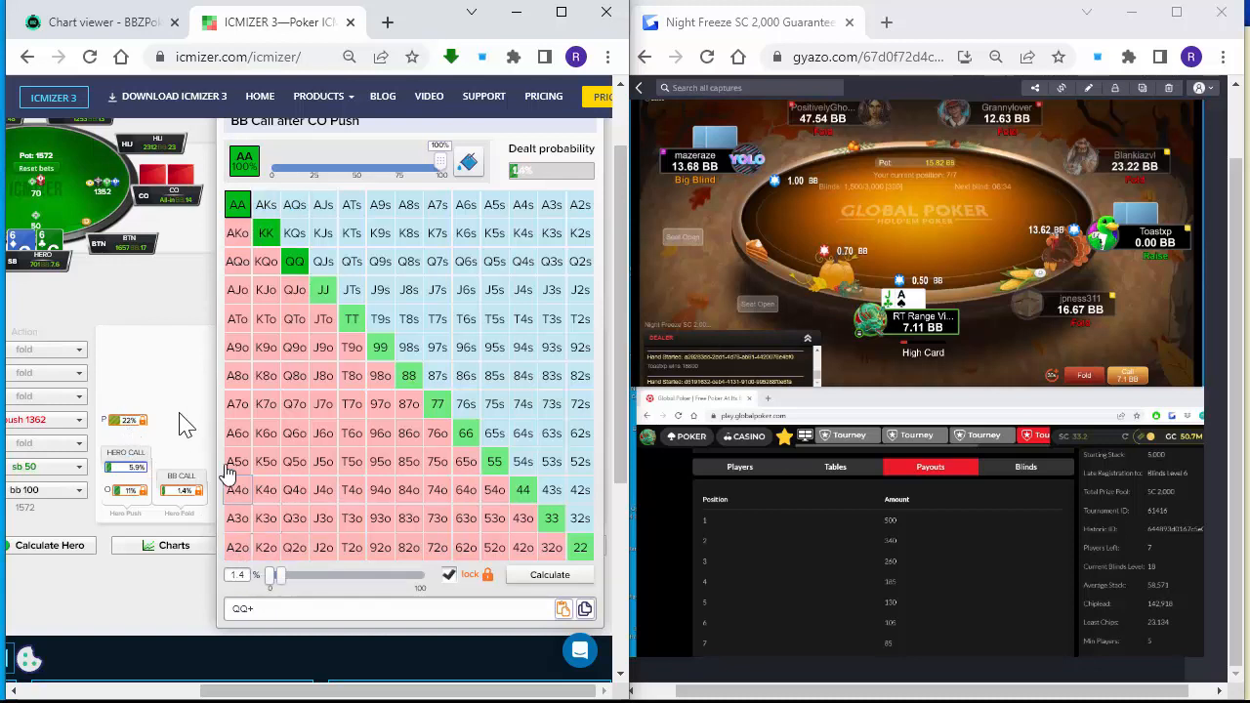
Reopen the BB's calling range after the CO push and review its hands without editing them.
click(199, 367)
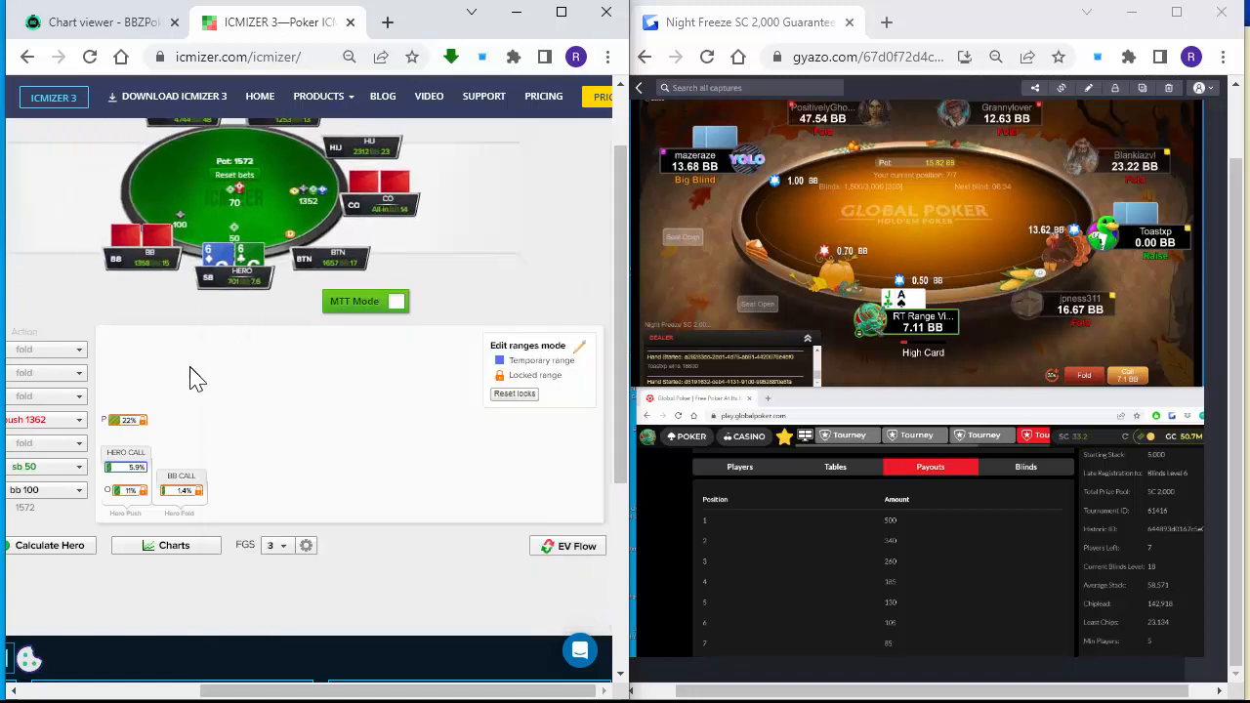
click(186, 494)
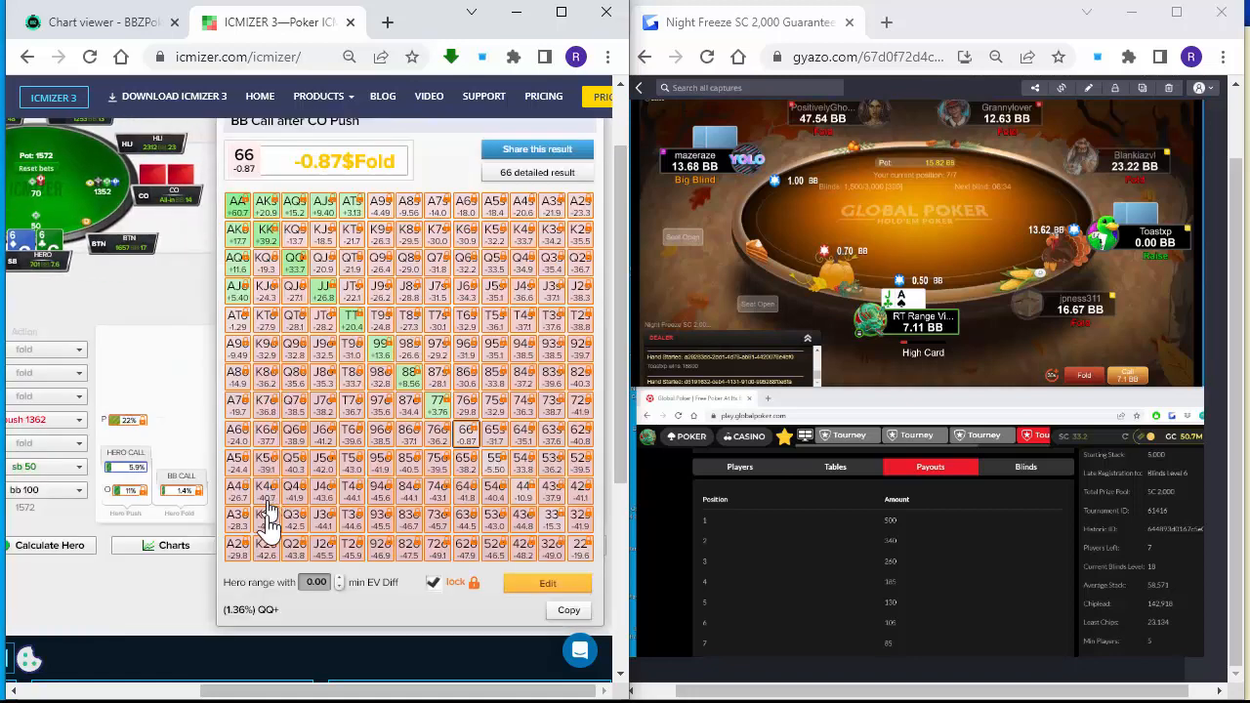
click(548, 583)
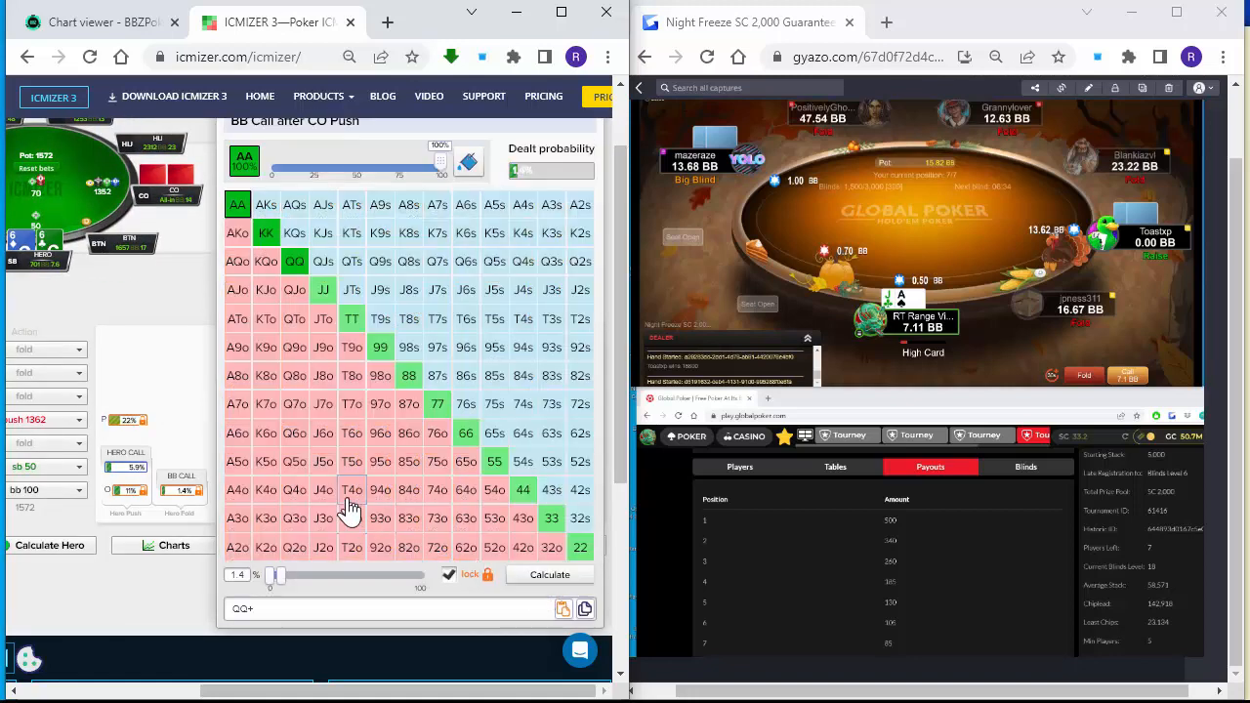
click(176, 404)
Narrow the BB overcall range to JJ+ and AKs, and recalculate the hero's result.
click(131, 500)
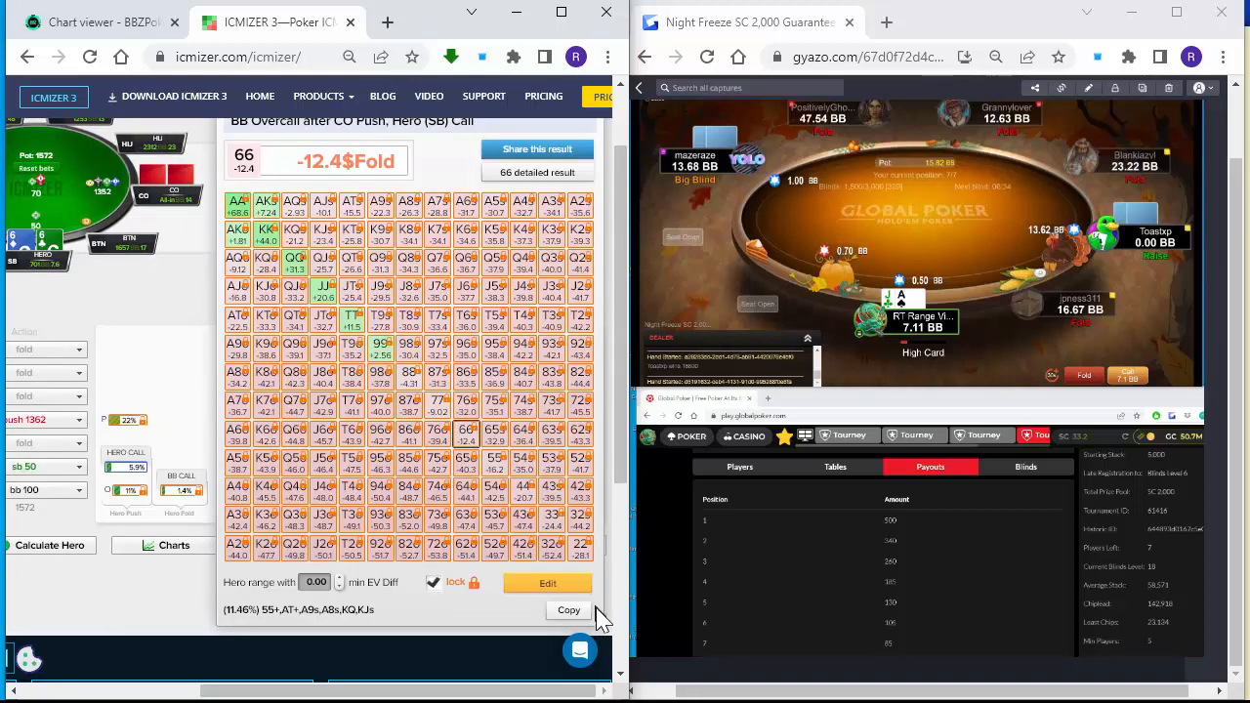
click(579, 584)
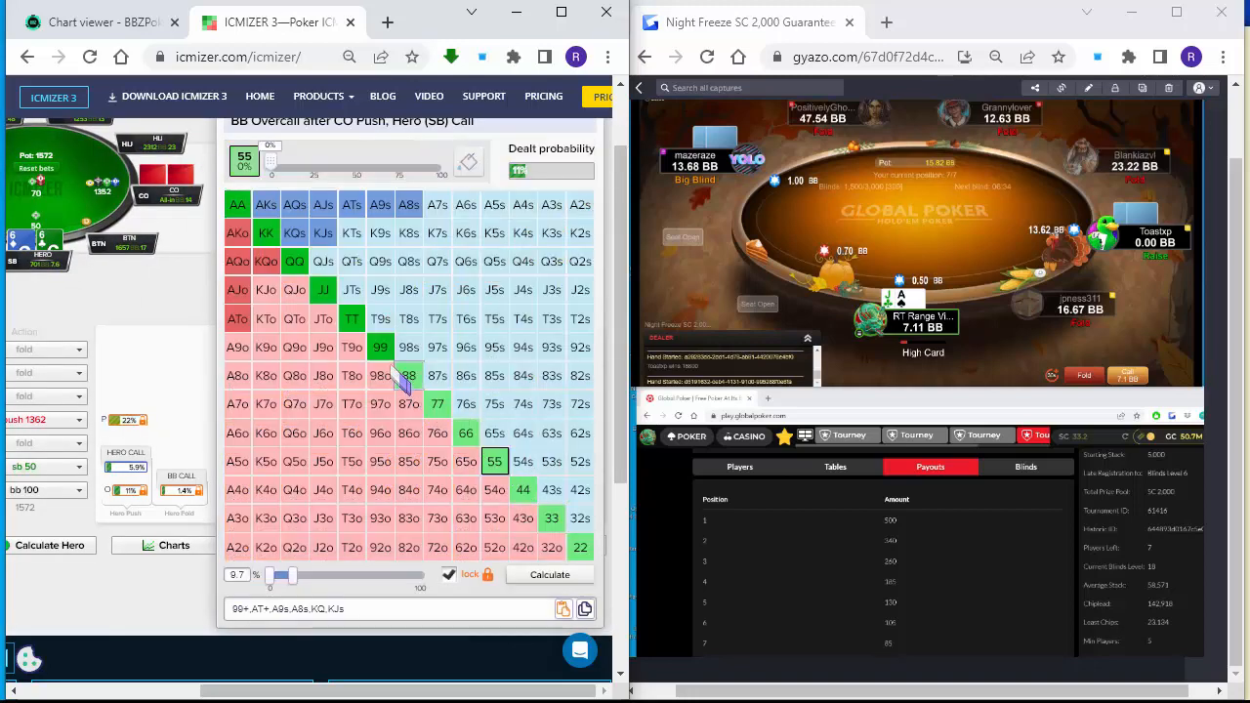
mouse_move(323, 235)
mouse_down()
mouse_move(410, 202)
mouse_move(293, 207)
mouse_move(285, 231)
mouse_move(259, 237)
mouse_move(239, 313)
mouse_move(265, 302)
mouse_up()
click(170, 381)
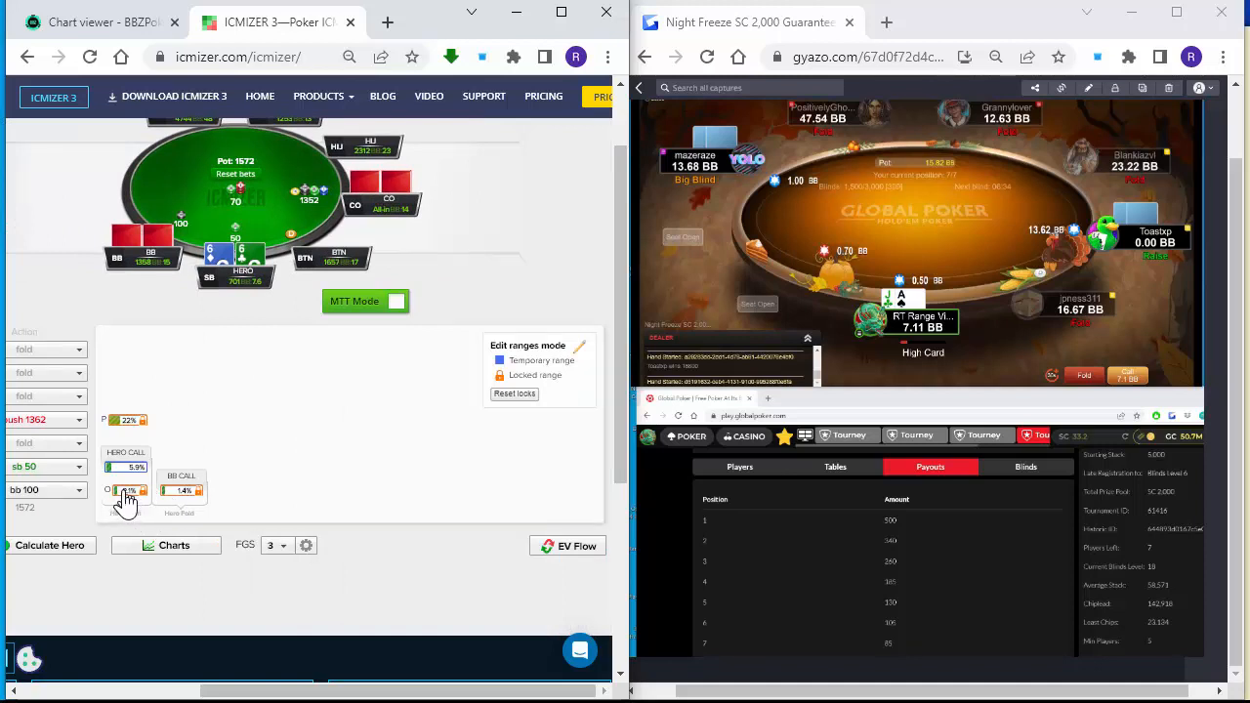
drag(133, 498, 177, 496)
click(61, 552)
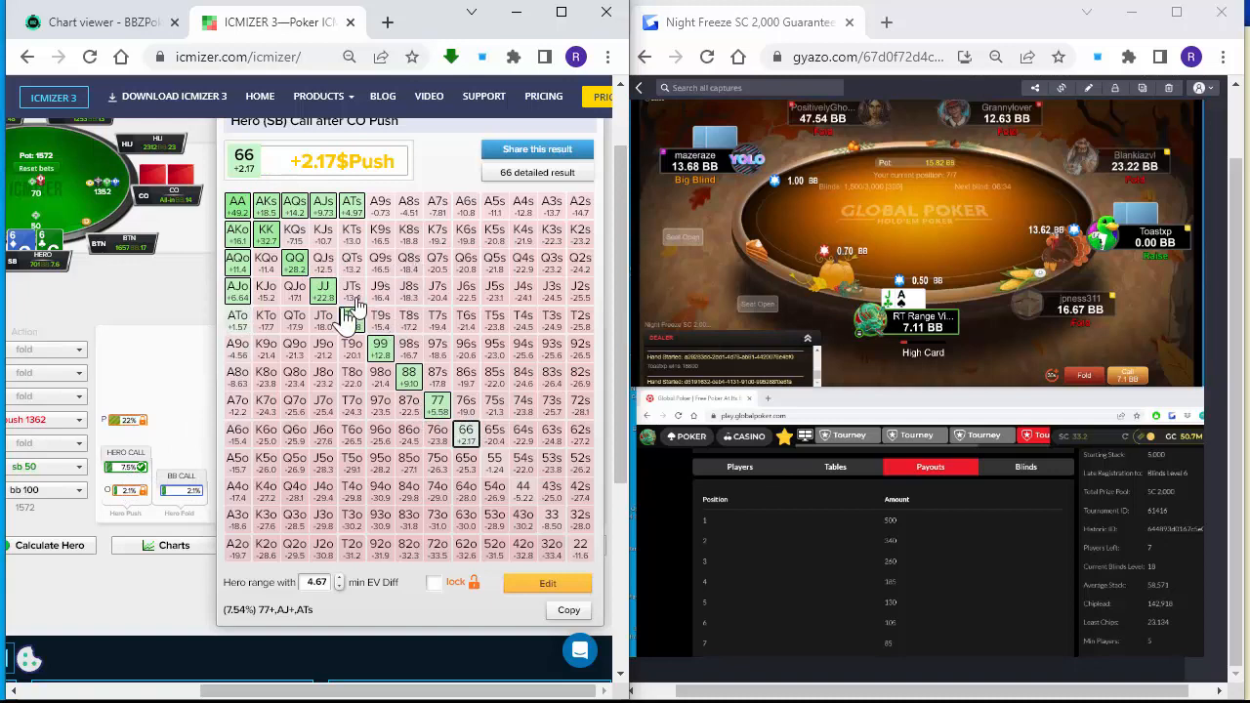
Set the BB overcall range to 55+, AJ+, ATs, A9s and KQs, and recalculate the hero's result.
click(124, 498)
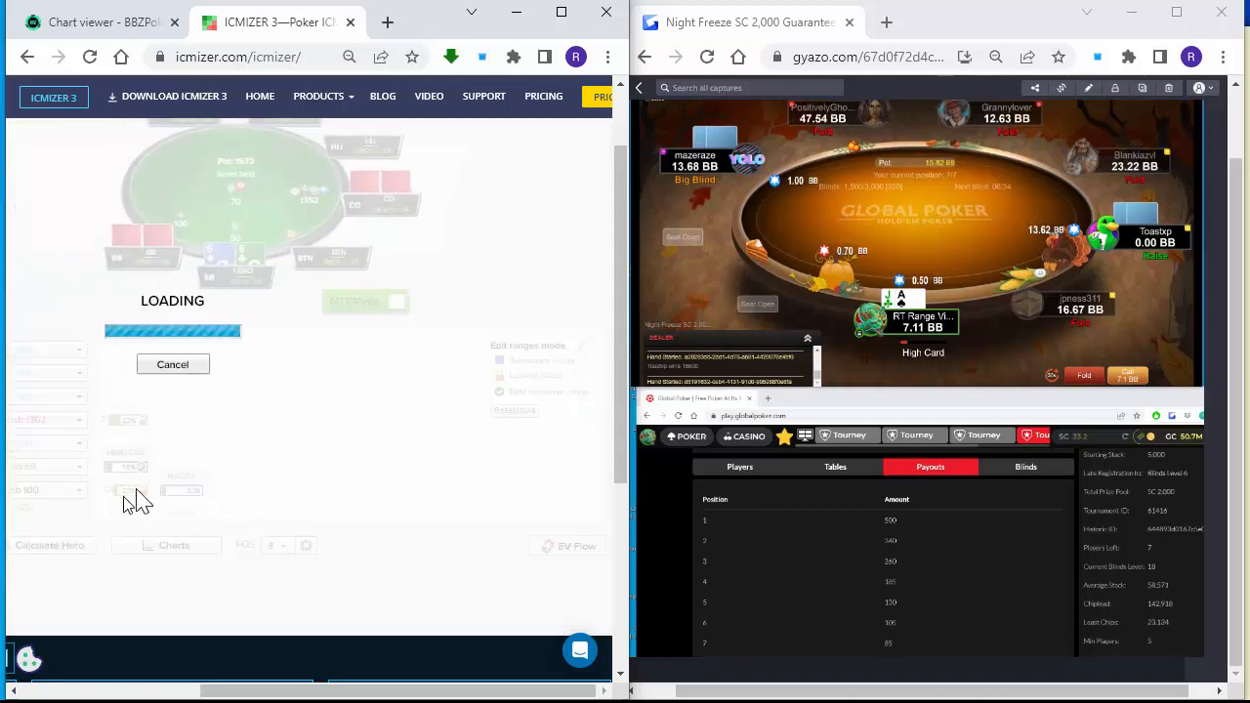
click(549, 583)
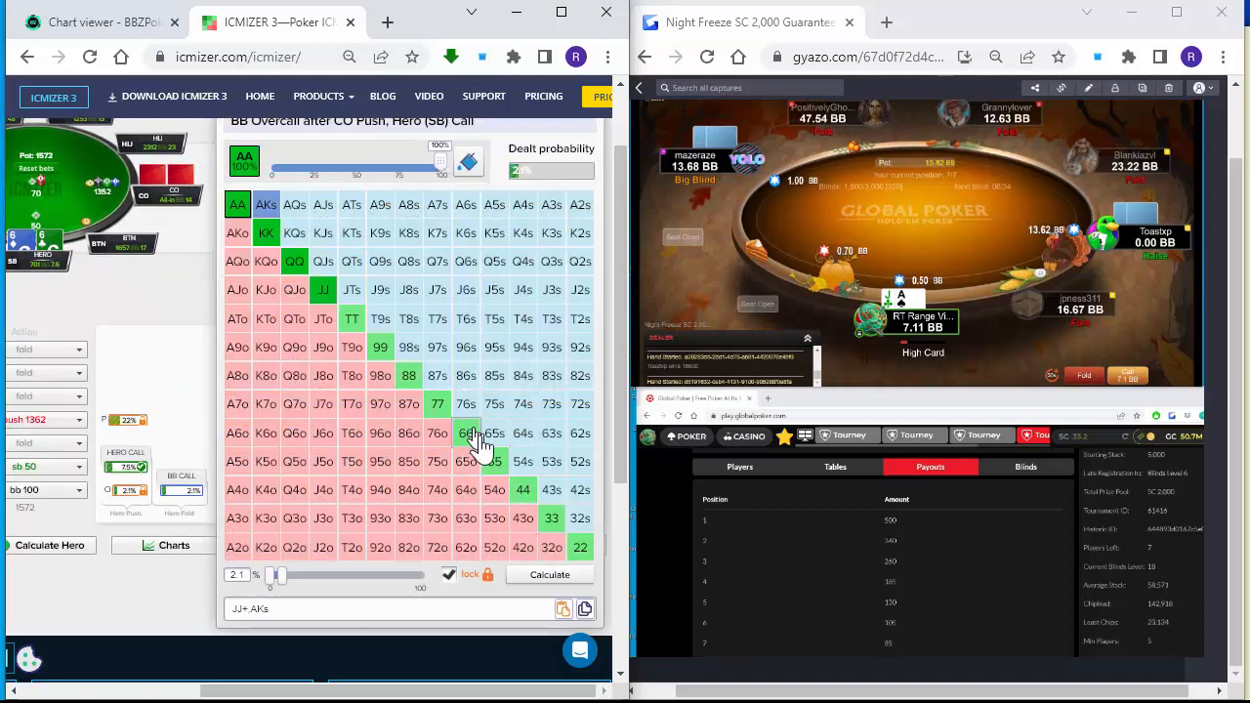
click(380, 343)
mouse_move(414, 379)
mouse_down()
mouse_move(497, 475)
mouse_move(494, 463)
mouse_up()
mouse_move(241, 283)
mouse_down()
mouse_move(239, 235)
mouse_move(350, 205)
mouse_up()
click(296, 236)
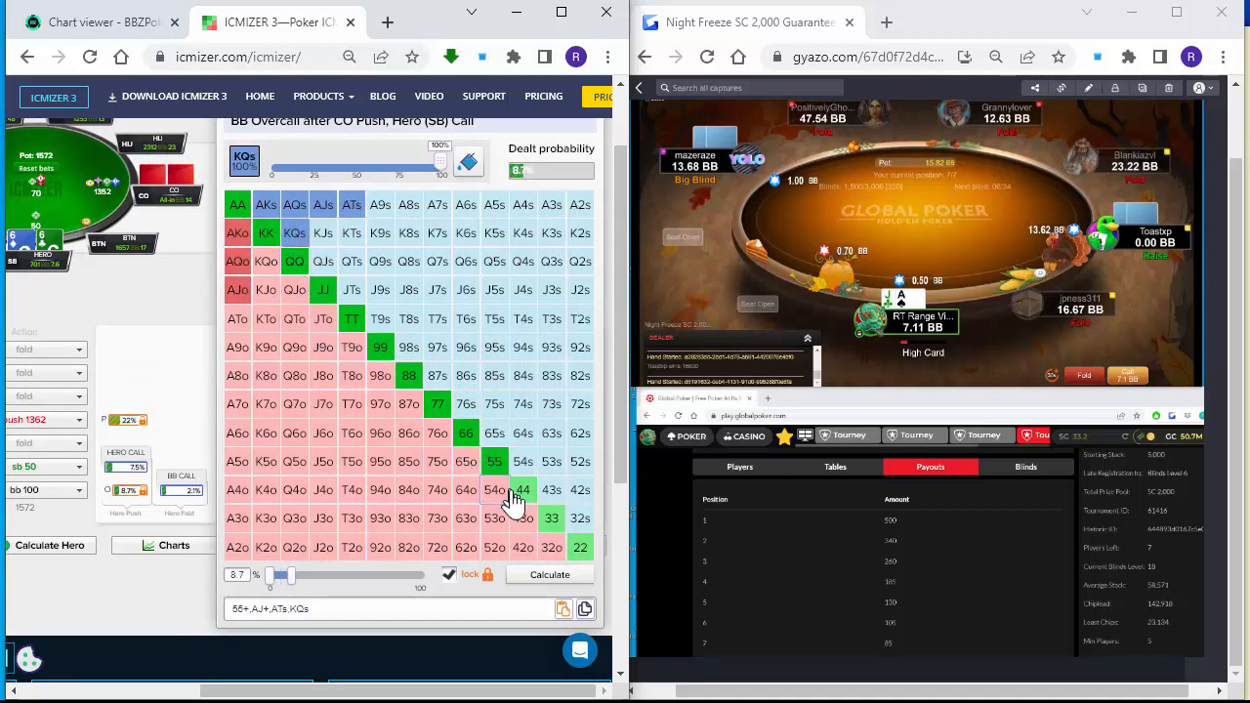
click(386, 204)
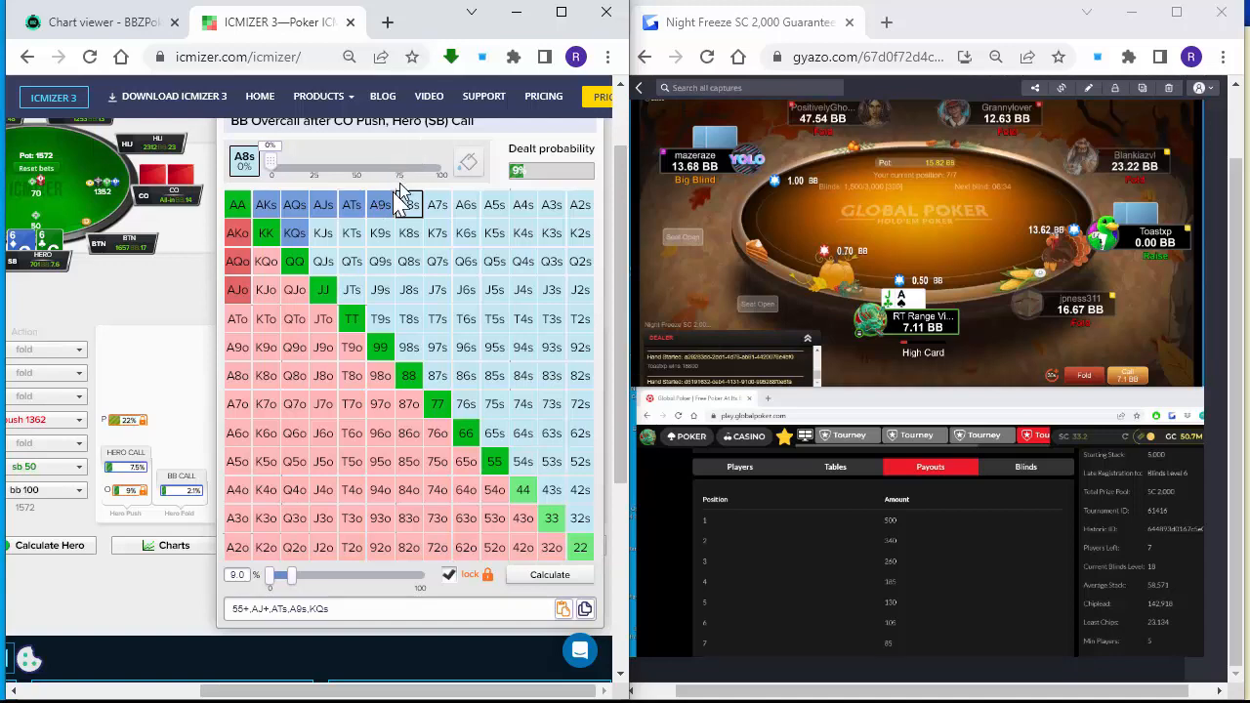
click(142, 352)
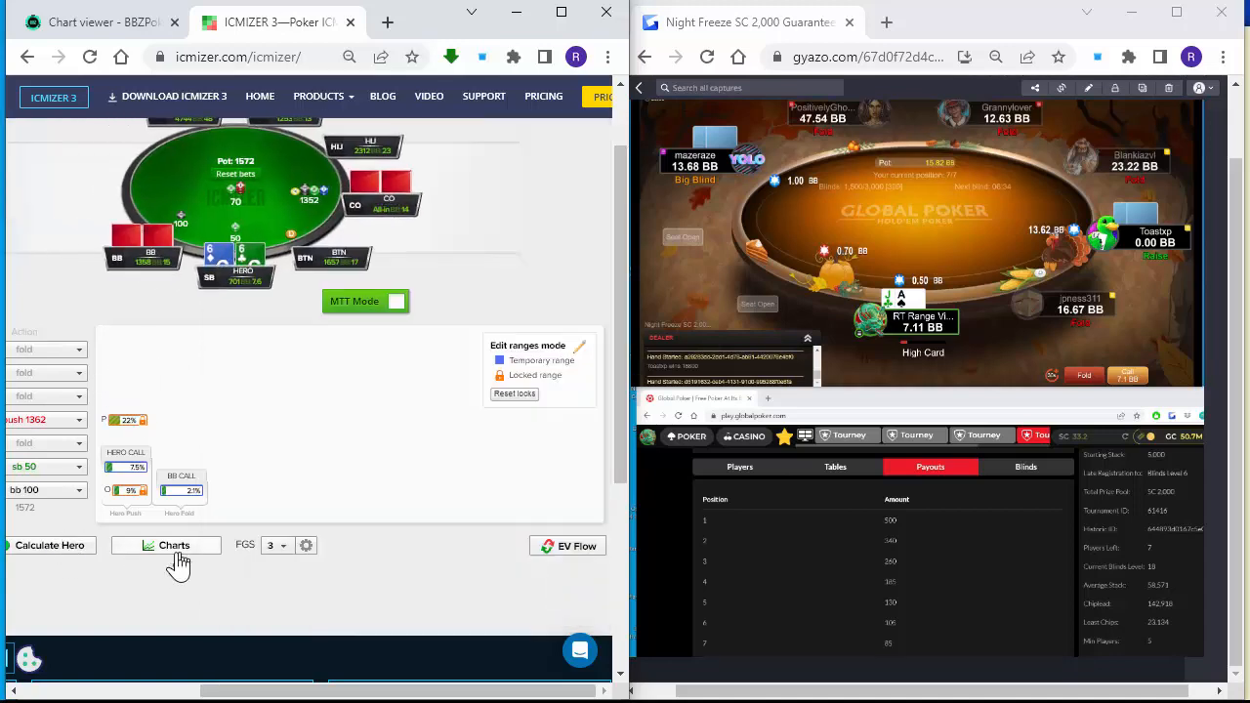
click(44, 549)
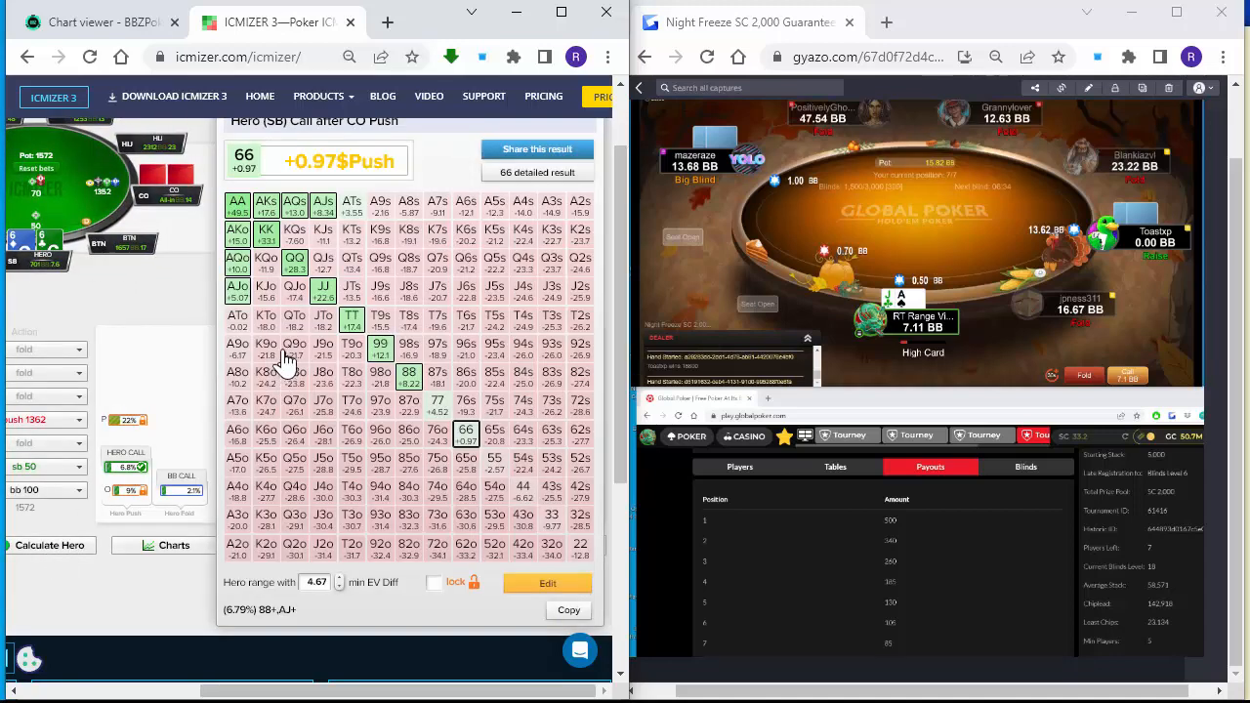
Review the BB overcall range, and recalculate the hero's result using the BB's best-response calling range after the CO push.
click(164, 373)
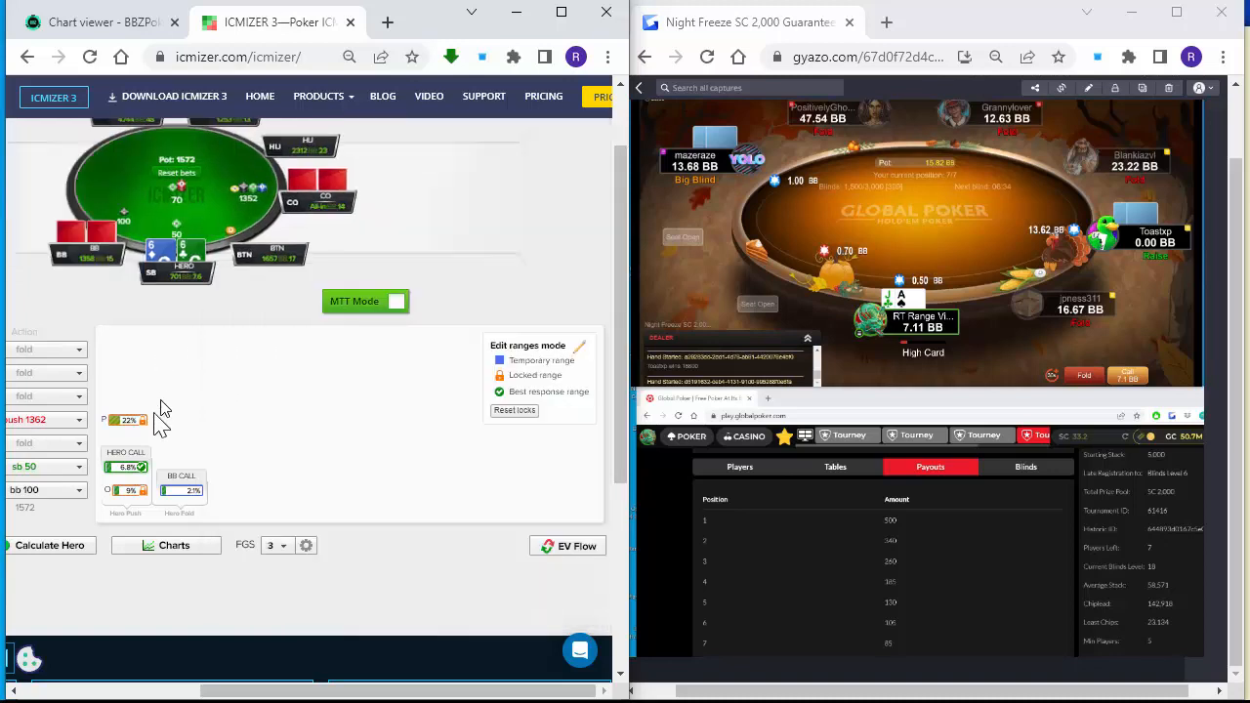
click(134, 498)
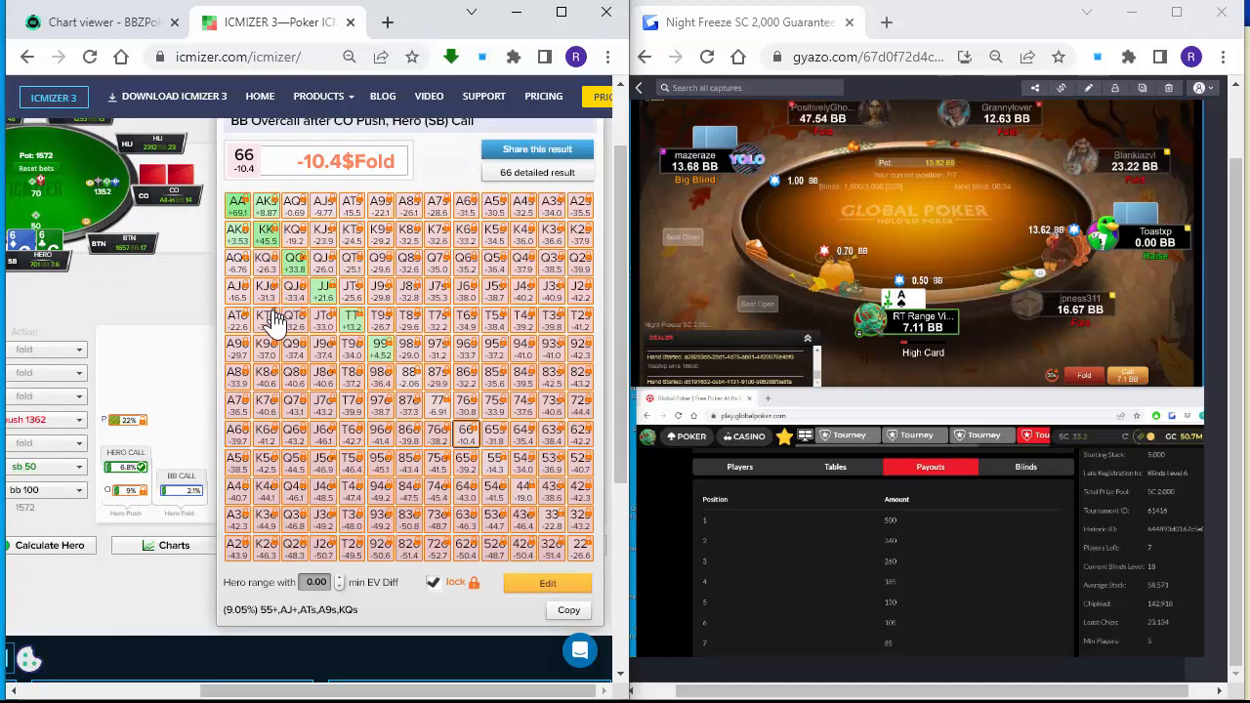
click(572, 586)
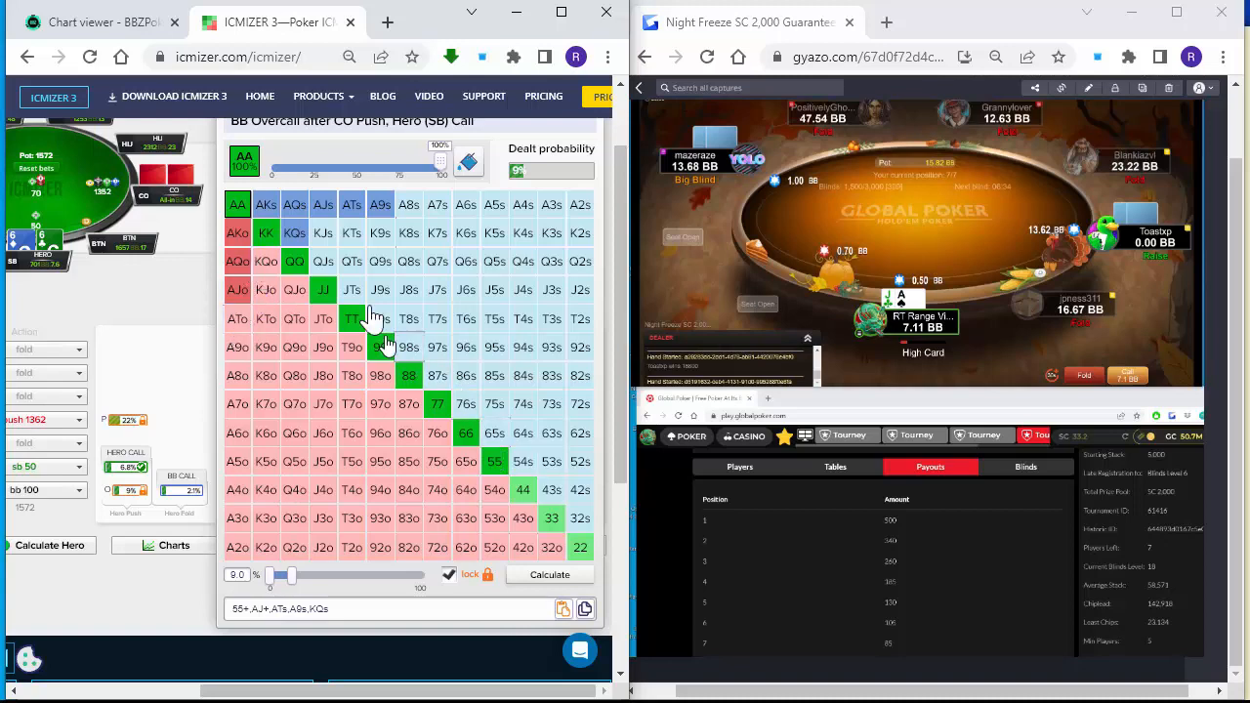
click(205, 317)
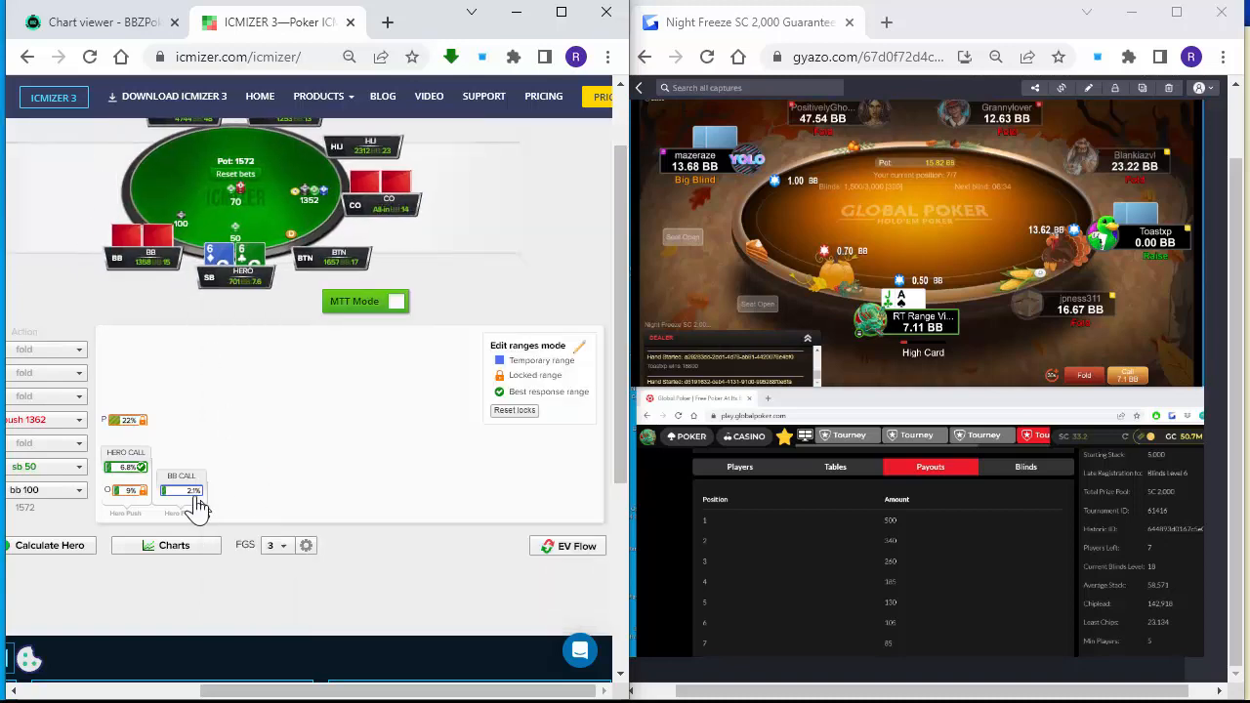
click(192, 500)
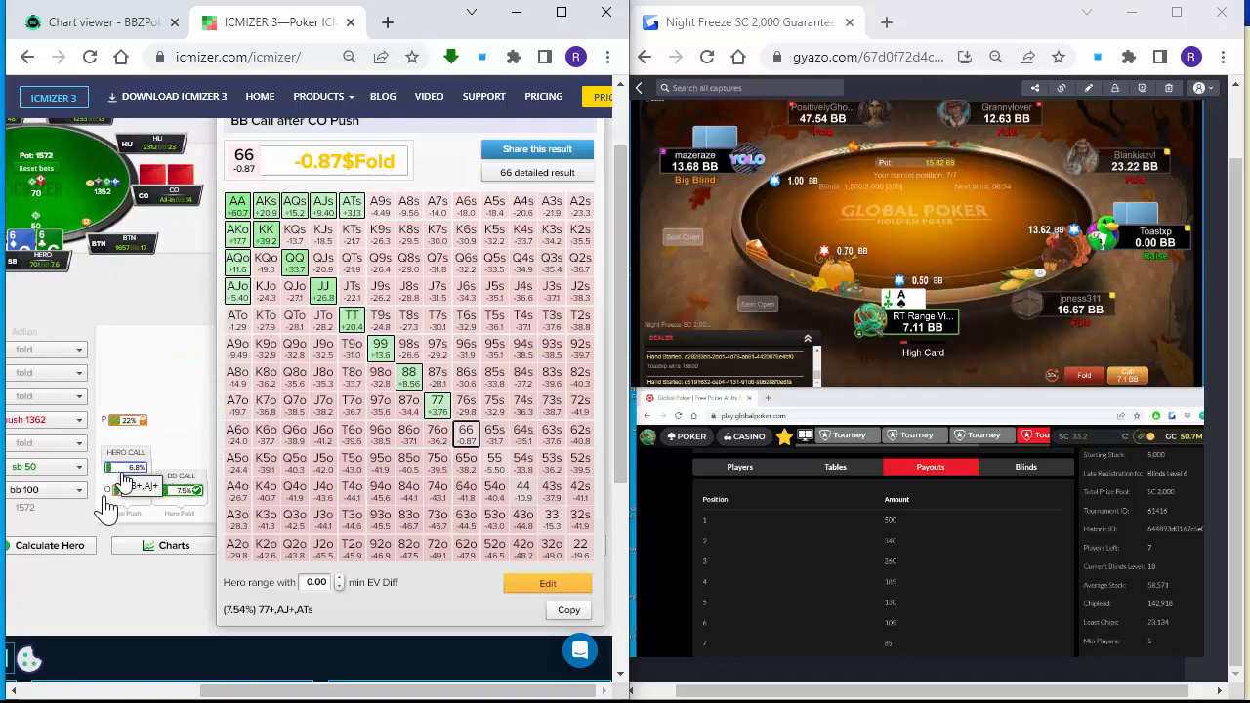
click(33, 546)
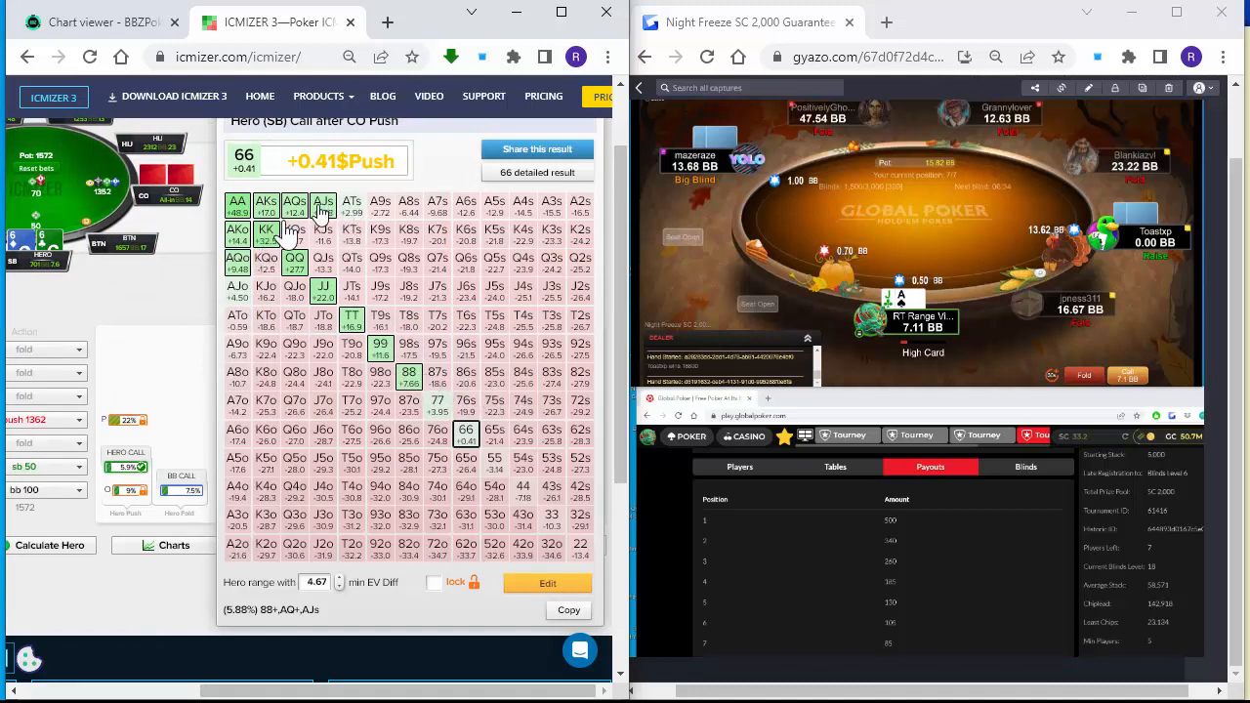
Add 66, 55 and 44 to the BB's calling range after the CO push.
click(190, 498)
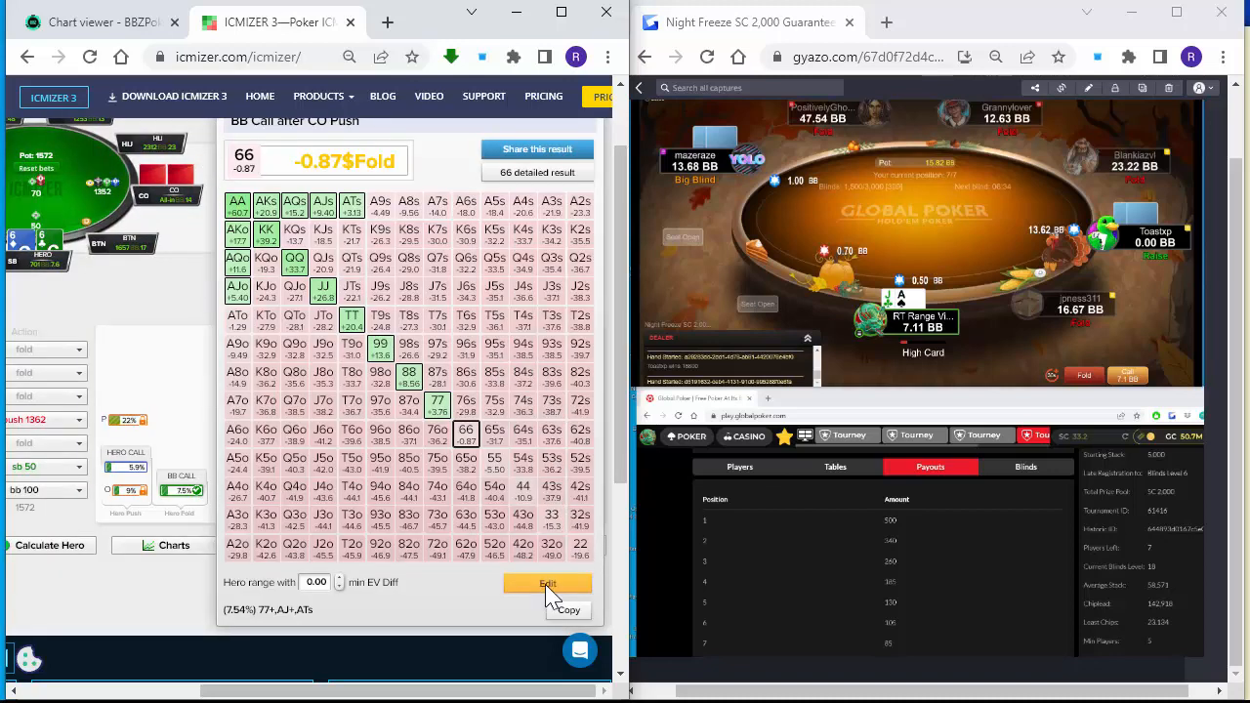
click(548, 584)
click(467, 439)
click(495, 465)
click(532, 500)
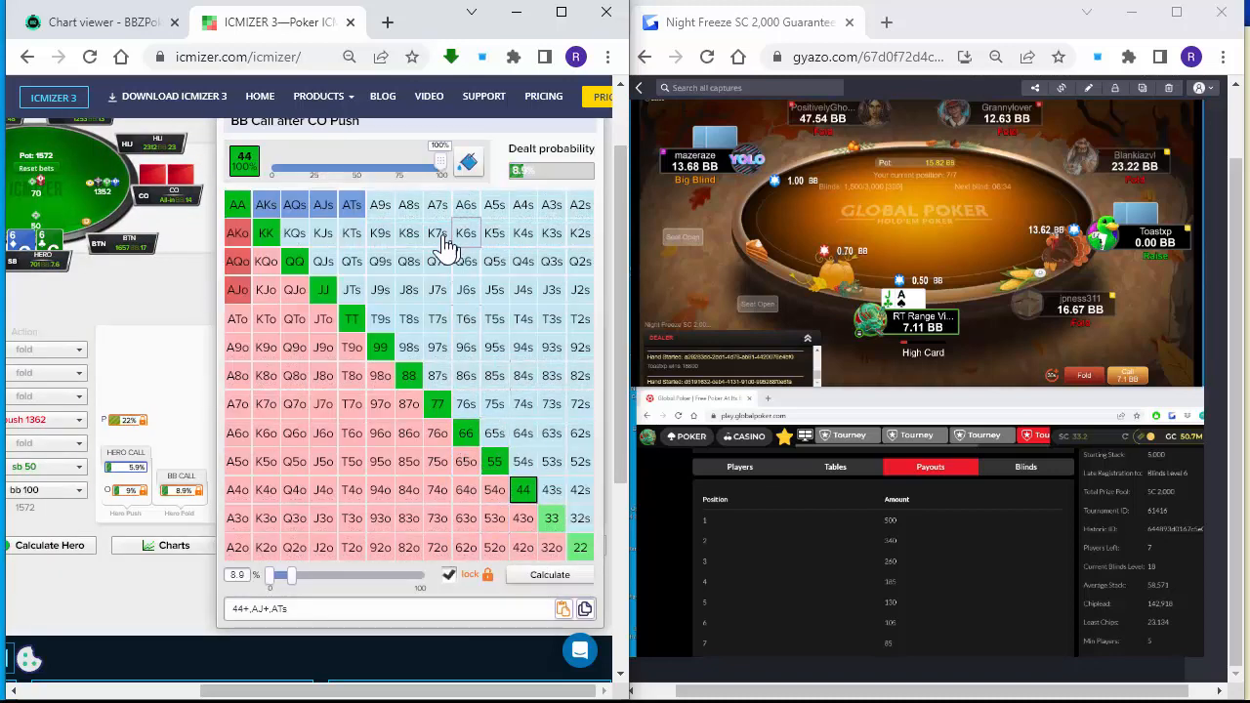
Add A9s-A5s, ATo, A9o, KQ, KJs and KTs to the BB's calling range, and recalculate the hero's result.
drag(380, 204, 495, 204)
drag(235, 320, 241, 364)
click(244, 377)
click(266, 263)
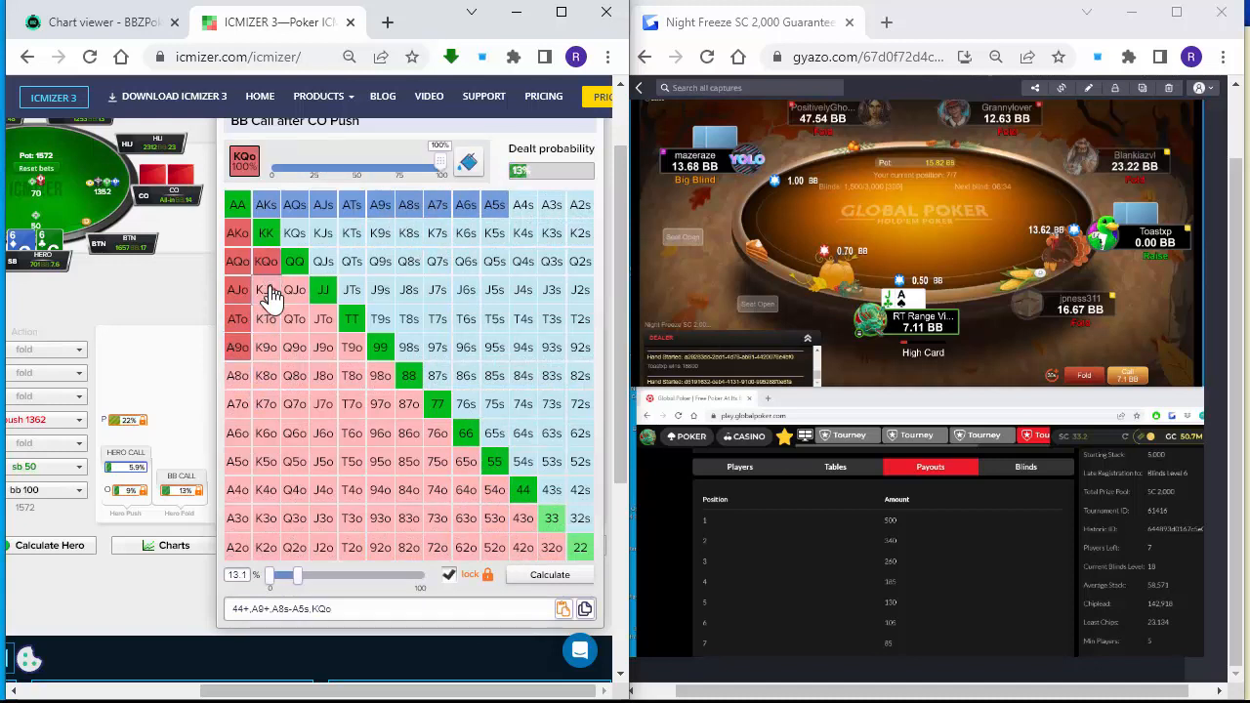
drag(299, 237, 343, 234)
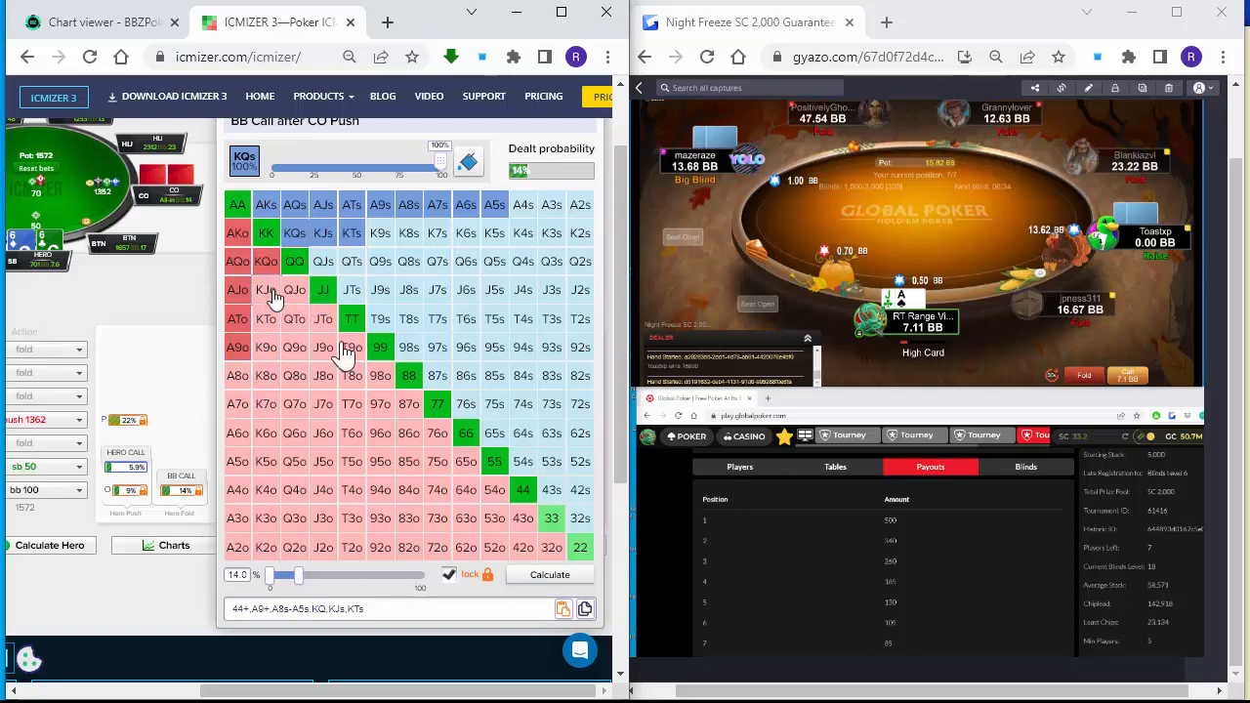
mouse_move(577, 550)
mouse_down()
mouse_move(555, 519)
mouse_move(580, 545)
mouse_up()
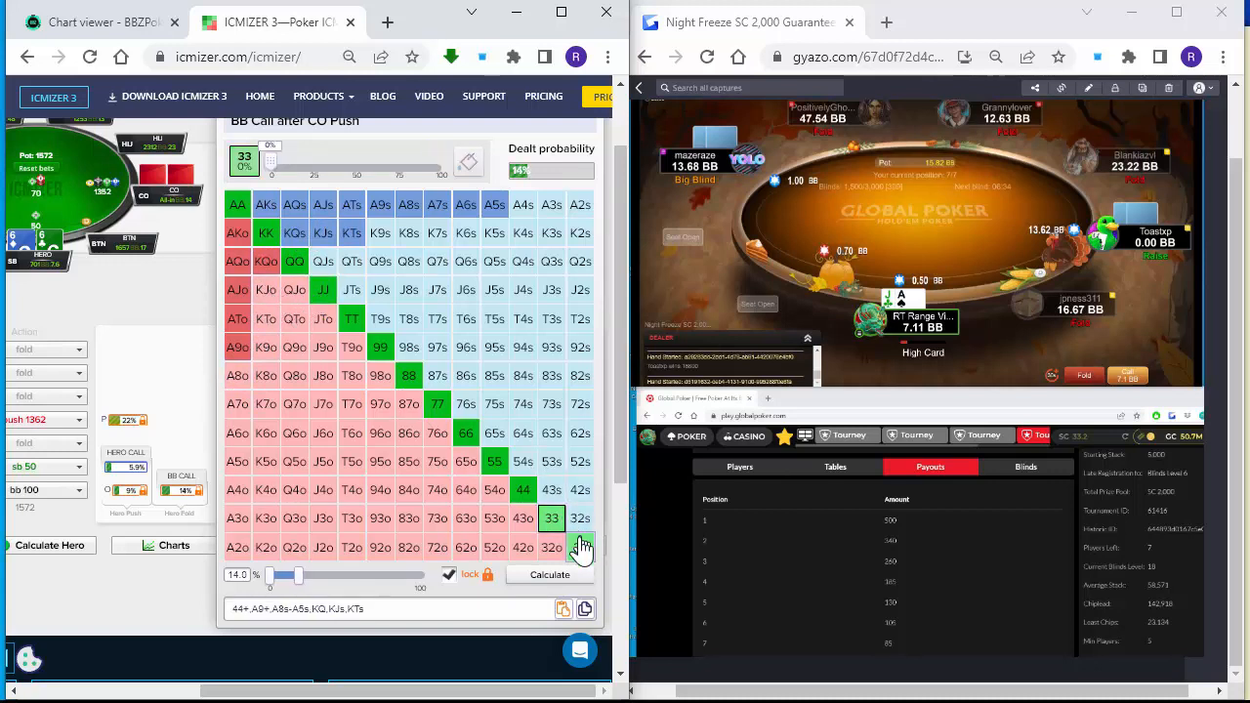
click(584, 549)
click(169, 627)
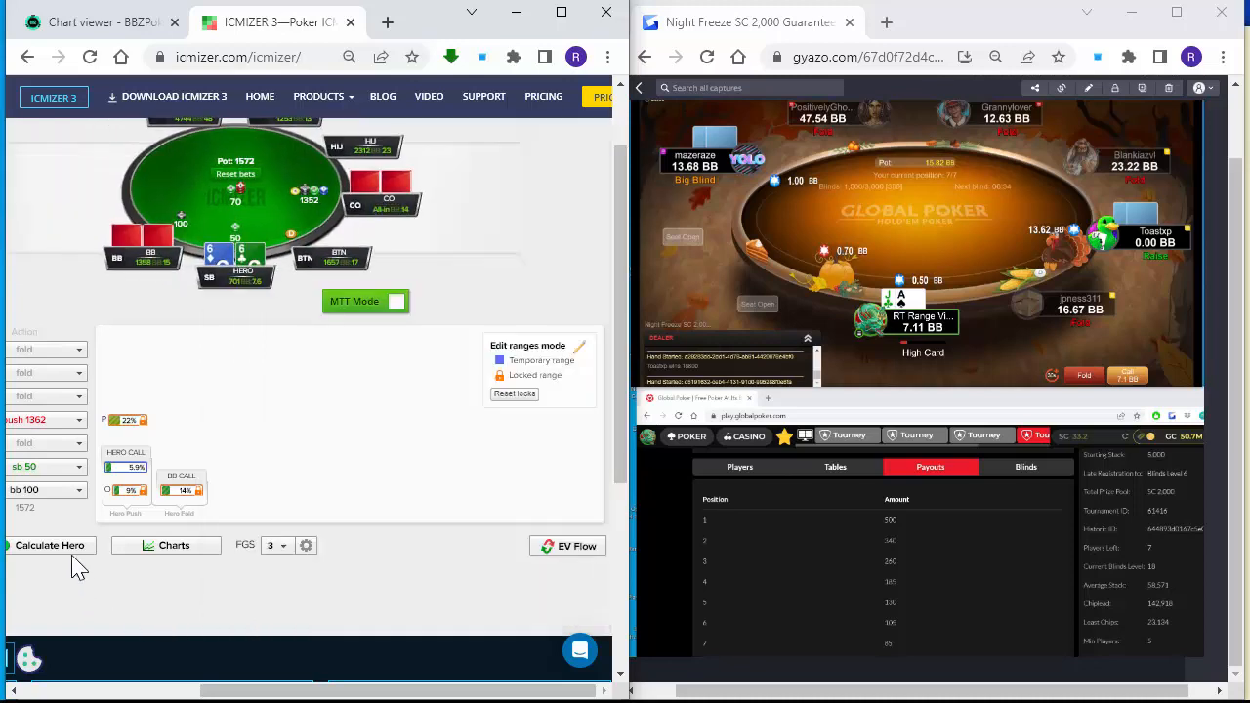
click(72, 549)
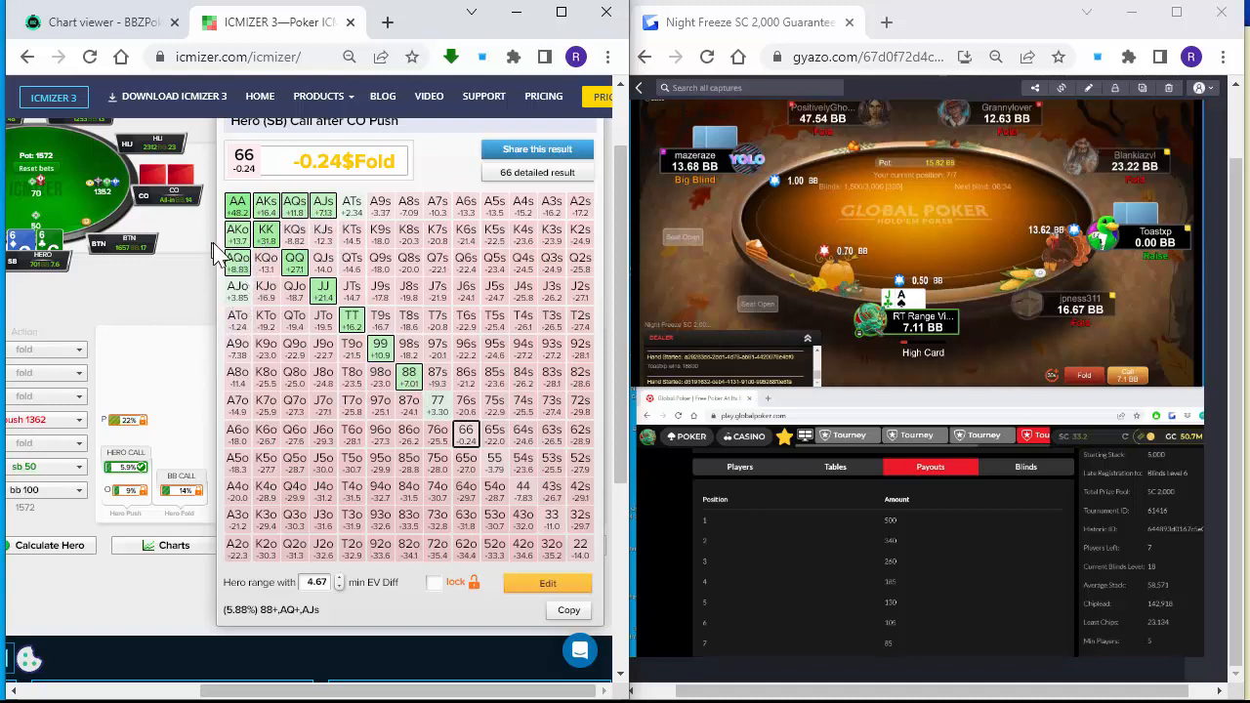
Show the hero's result for AJo and set the minimum EV difference of the hero's range to 2.40.
click(238, 295)
double_click(317, 583)
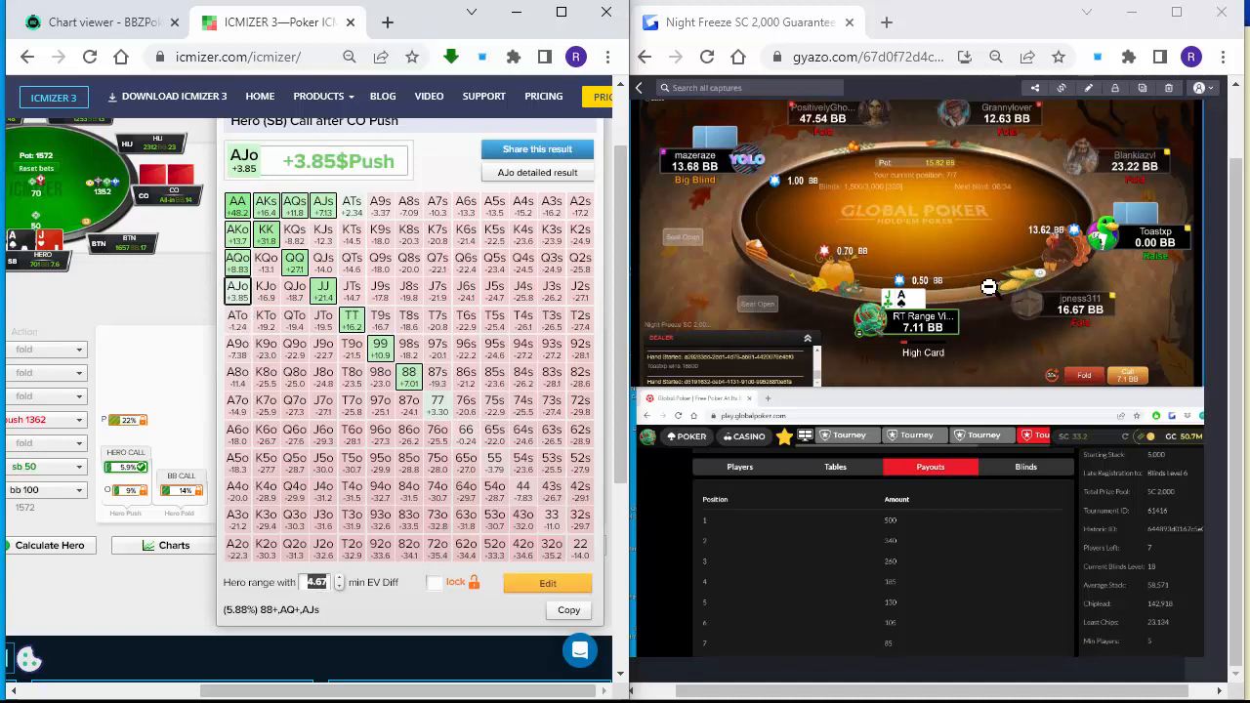
text(2.00)
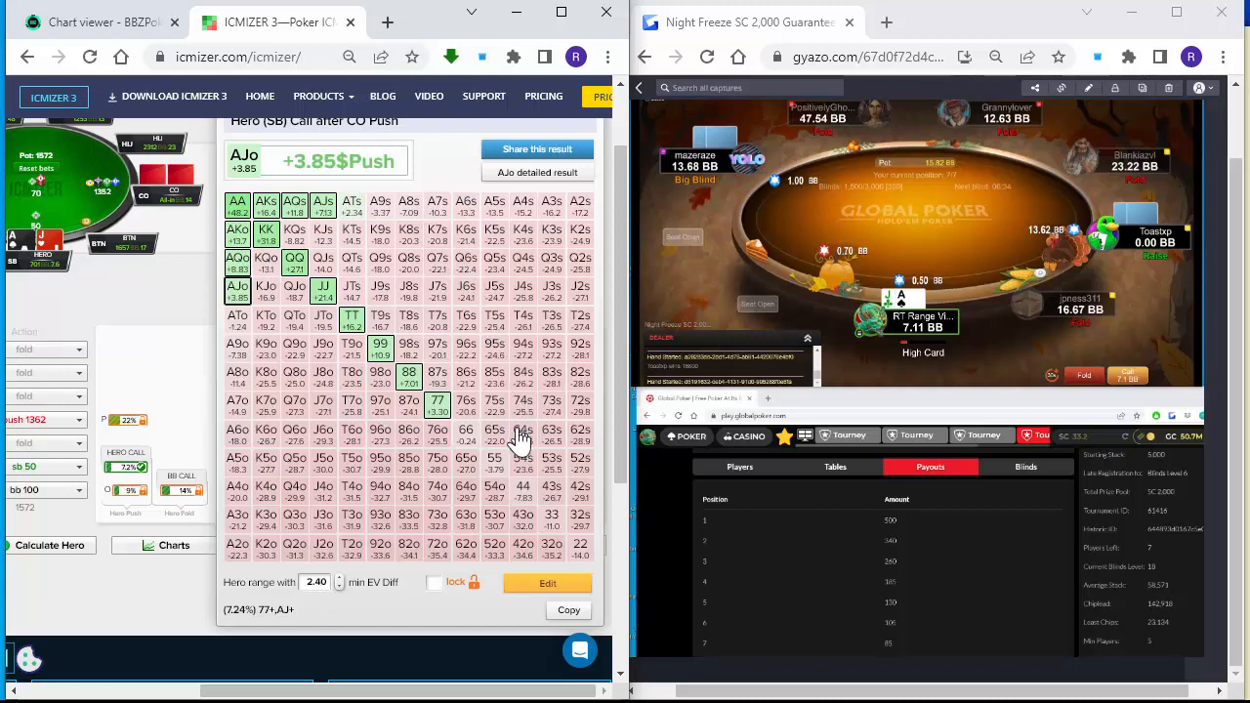
click(360, 599)
Close the hero's result and enable MTT mode, widening the browser window to fit the stacks on other tables.
scroll(459, 522, down, 1)
scroll(460, 538, up, 2)
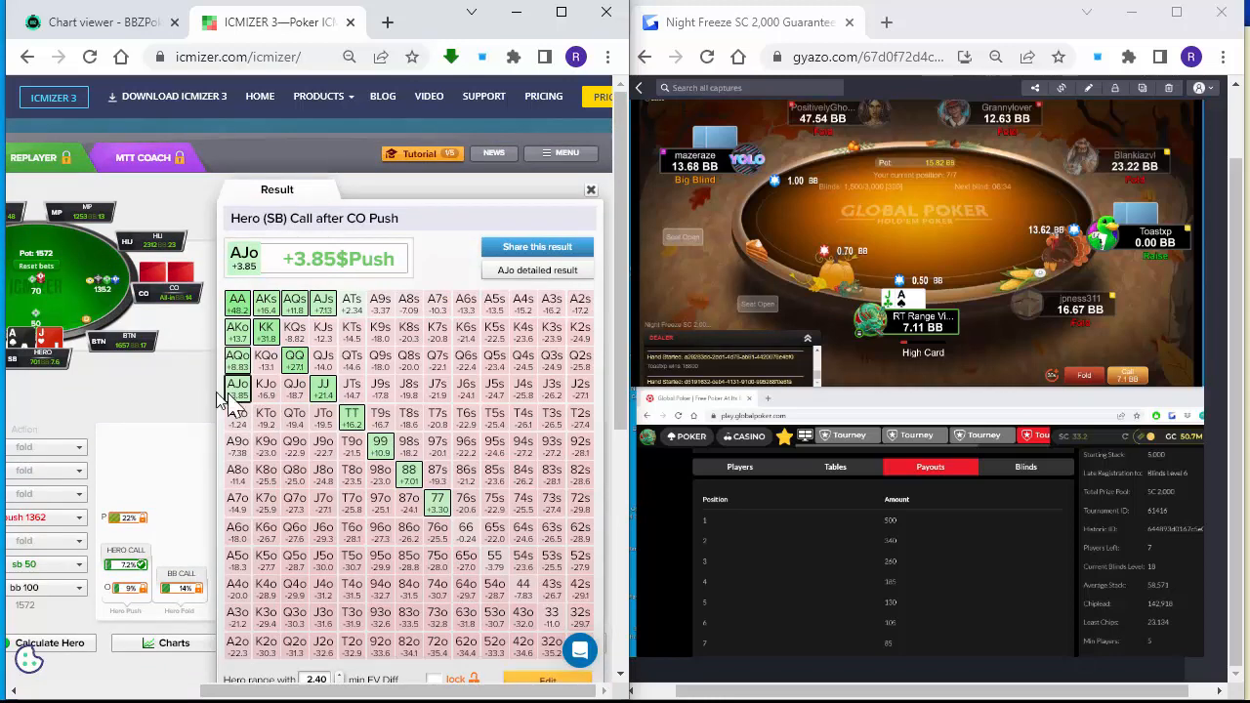
scroll(269, 445, down, 1)
scroll(263, 444, up, 1)
click(167, 405)
drag(365, 691, 183, 686)
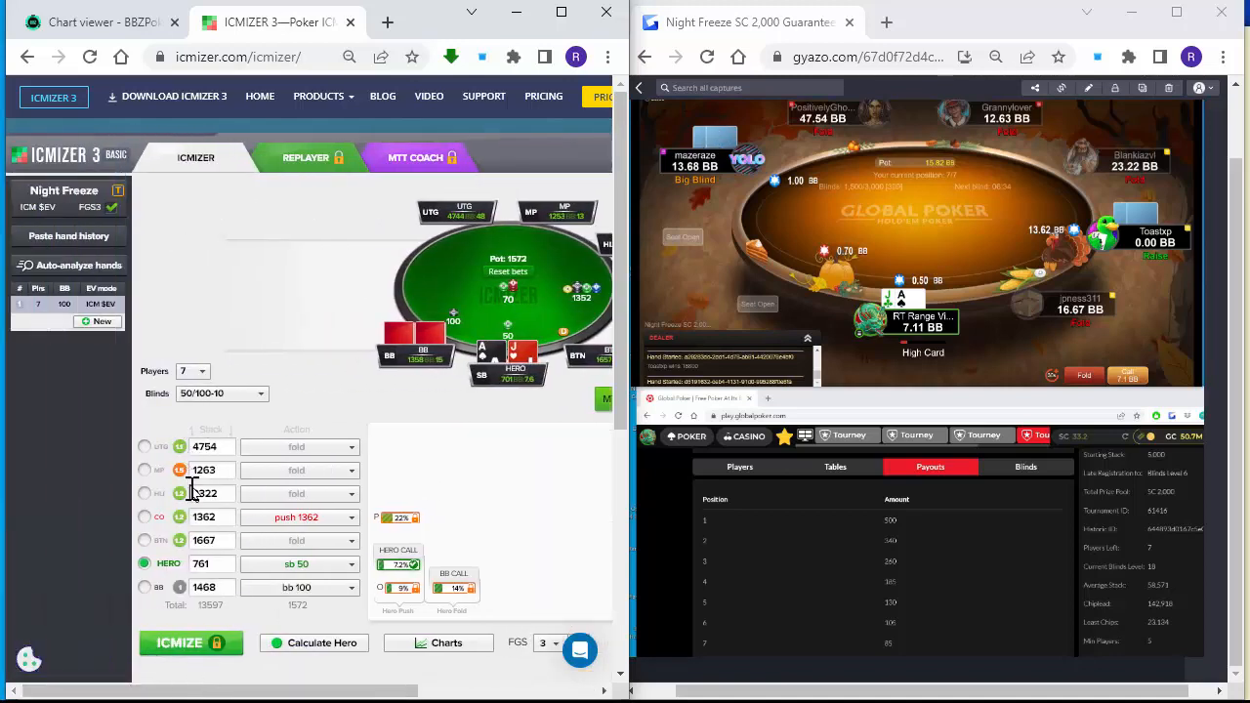
drag(632, 607, 849, 601)
click(668, 398)
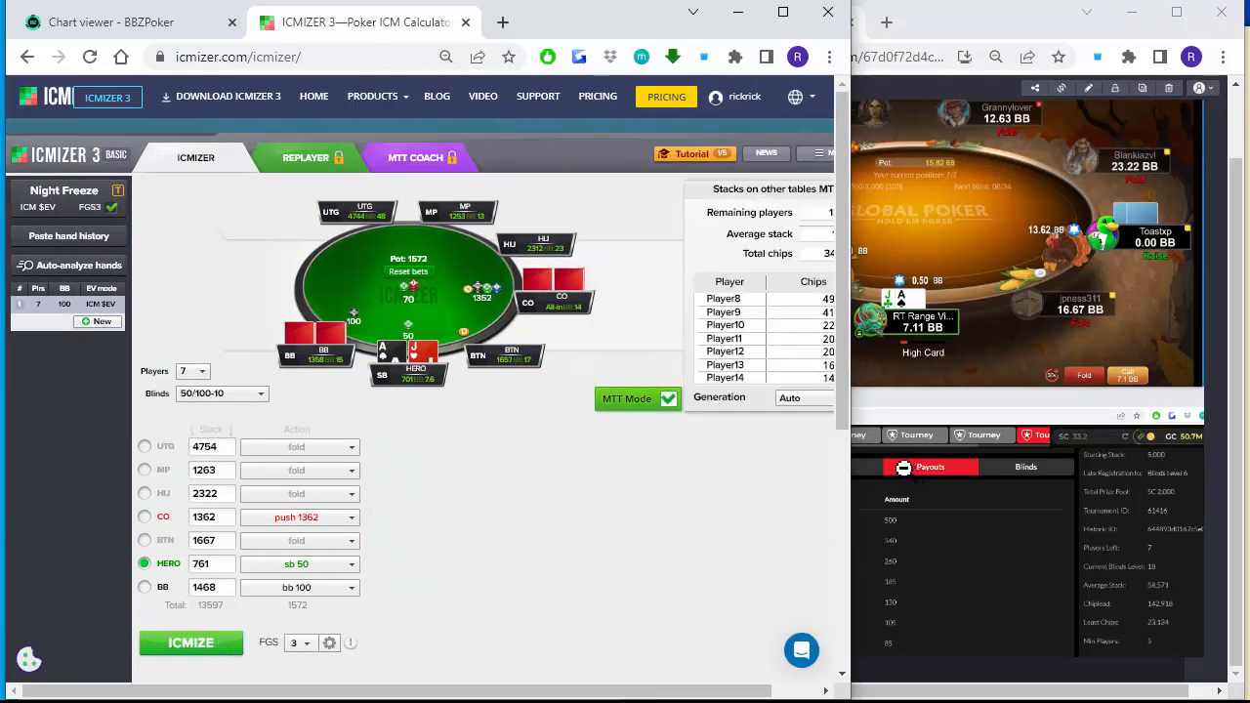
drag(849, 478, 945, 468)
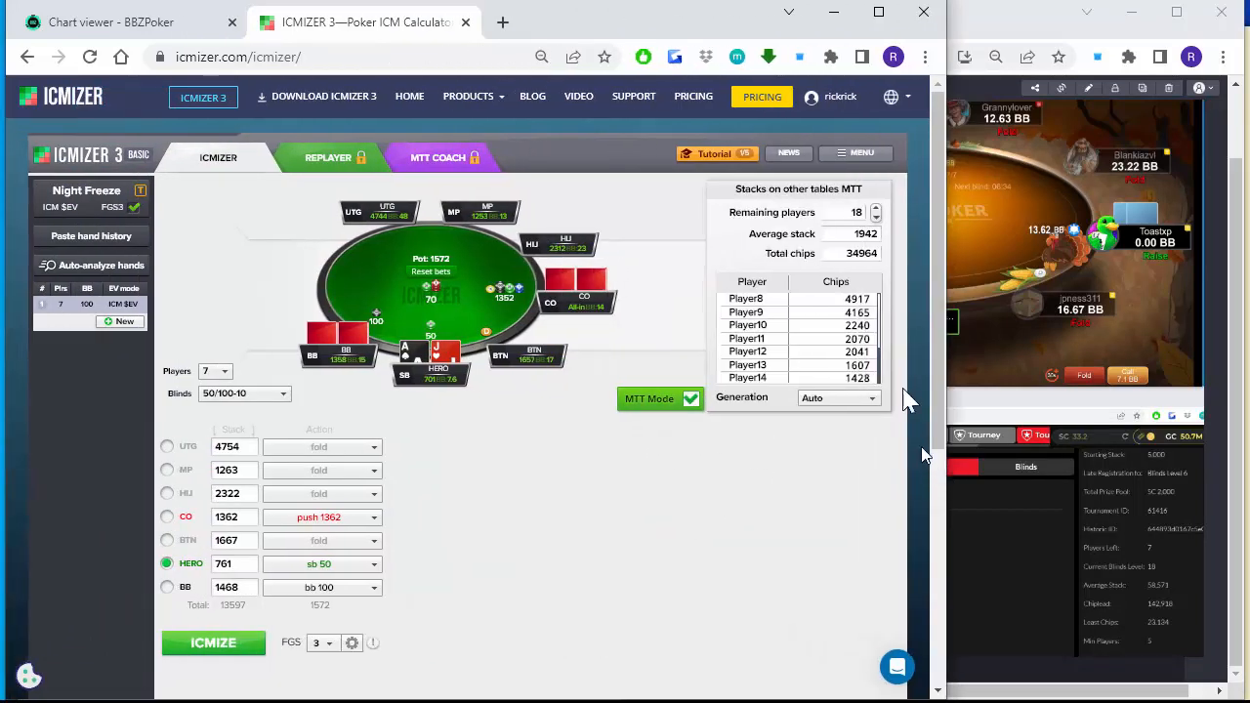
Examine the remaining players, average stack and player chip counts for the other tables.
click(858, 213)
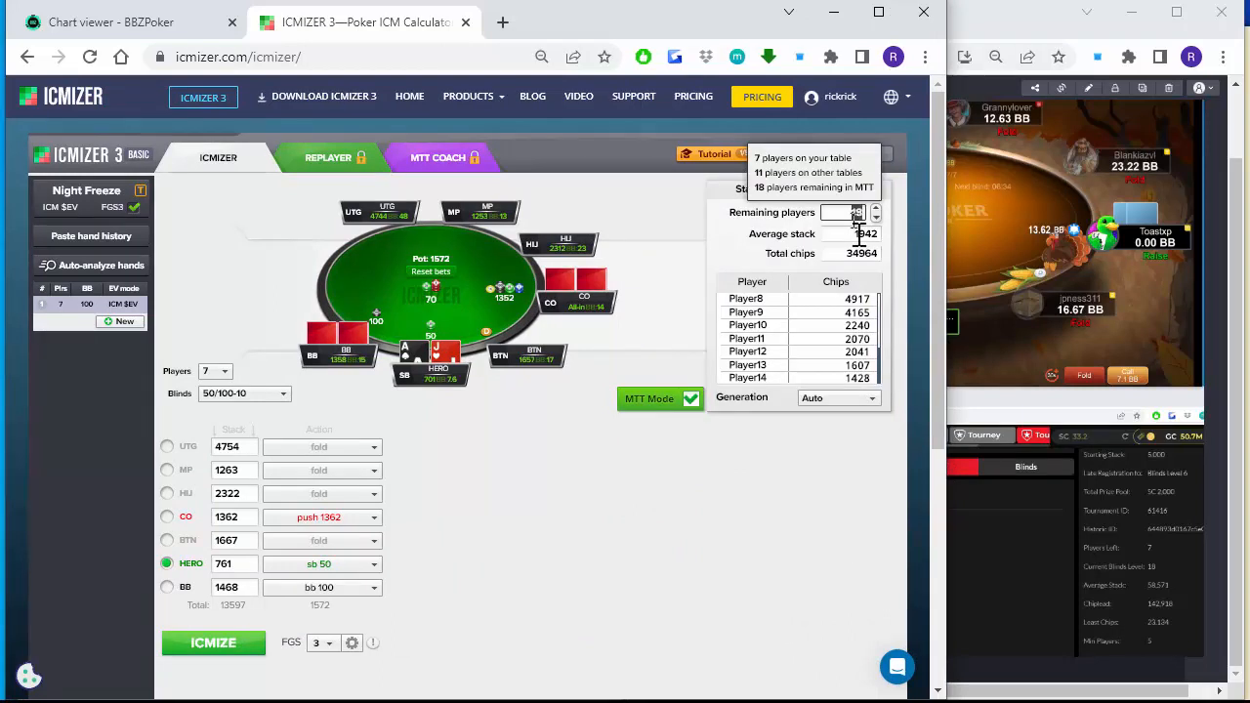
click(865, 237)
scroll(846, 343, down, 4)
scroll(850, 349, up, 4)
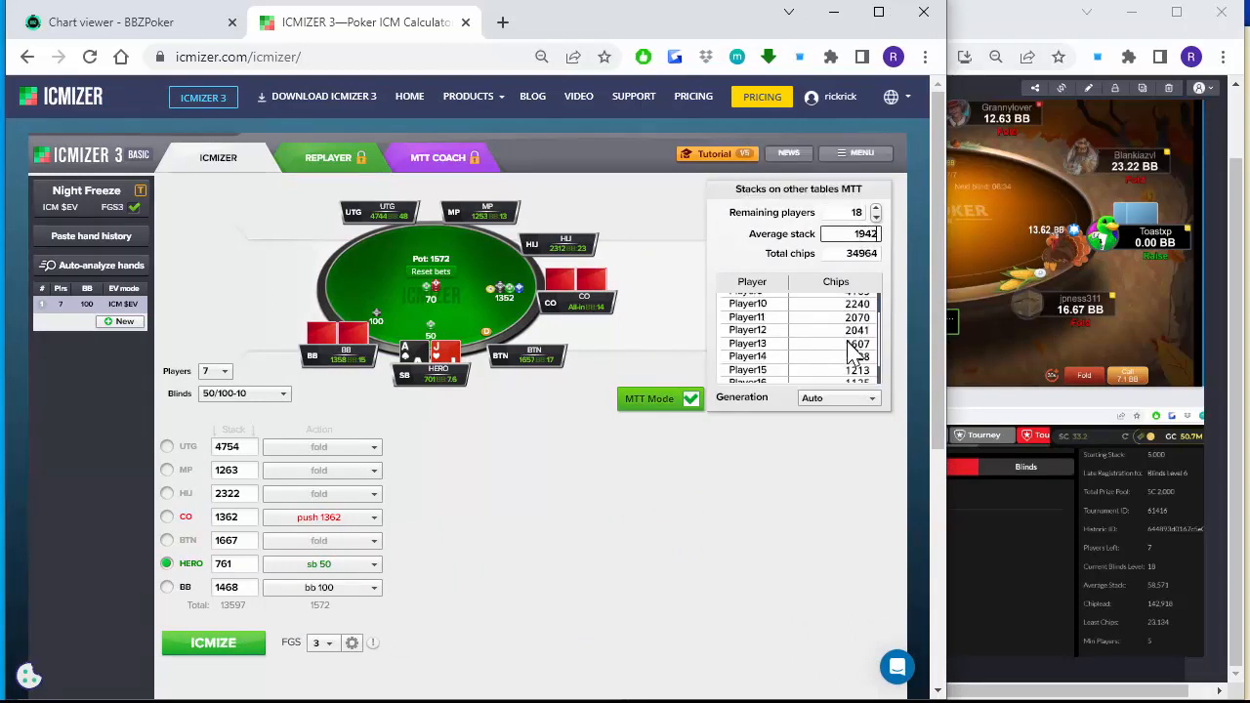
click(502, 494)
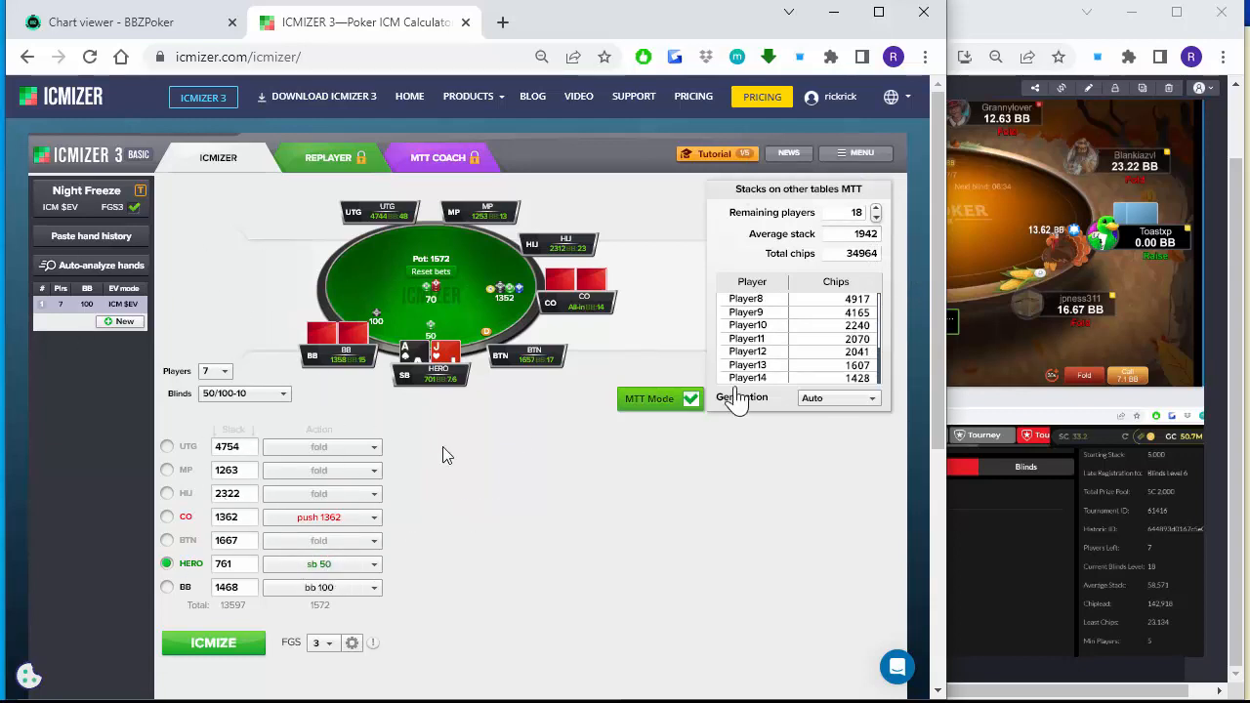
Turn off MTT mode for the Night Freeze hand.
mouse_move(88, 209)
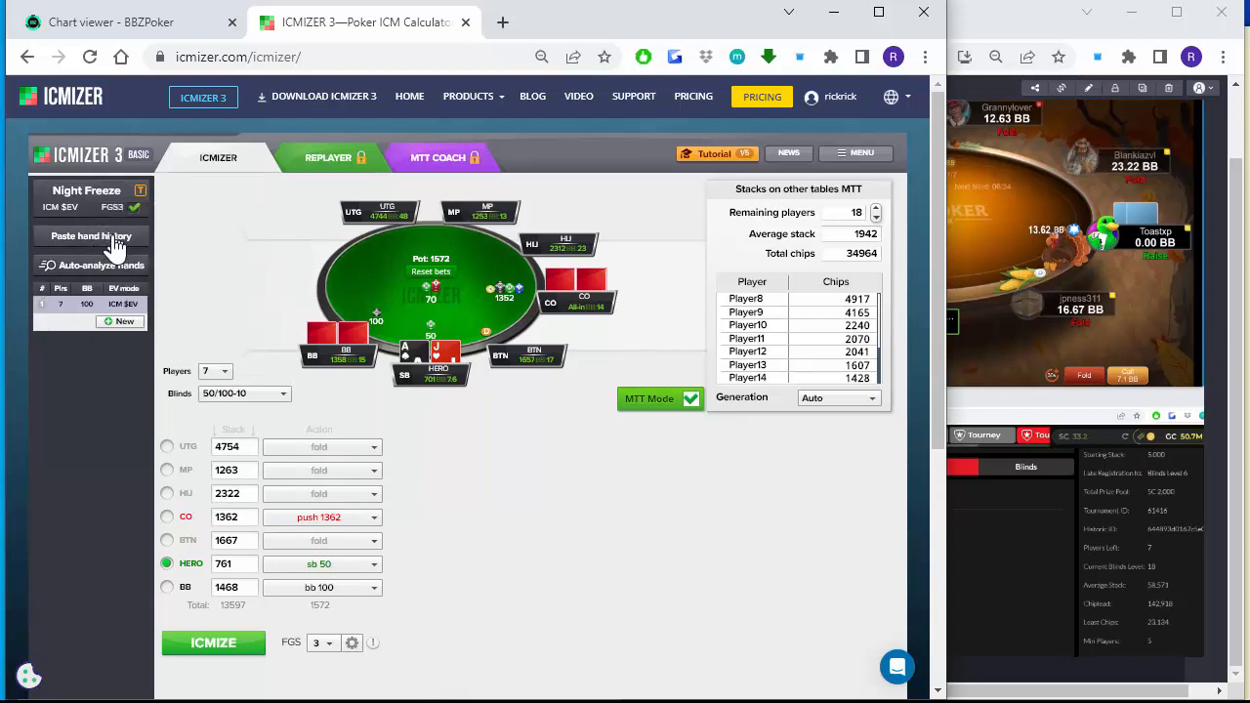
click(690, 399)
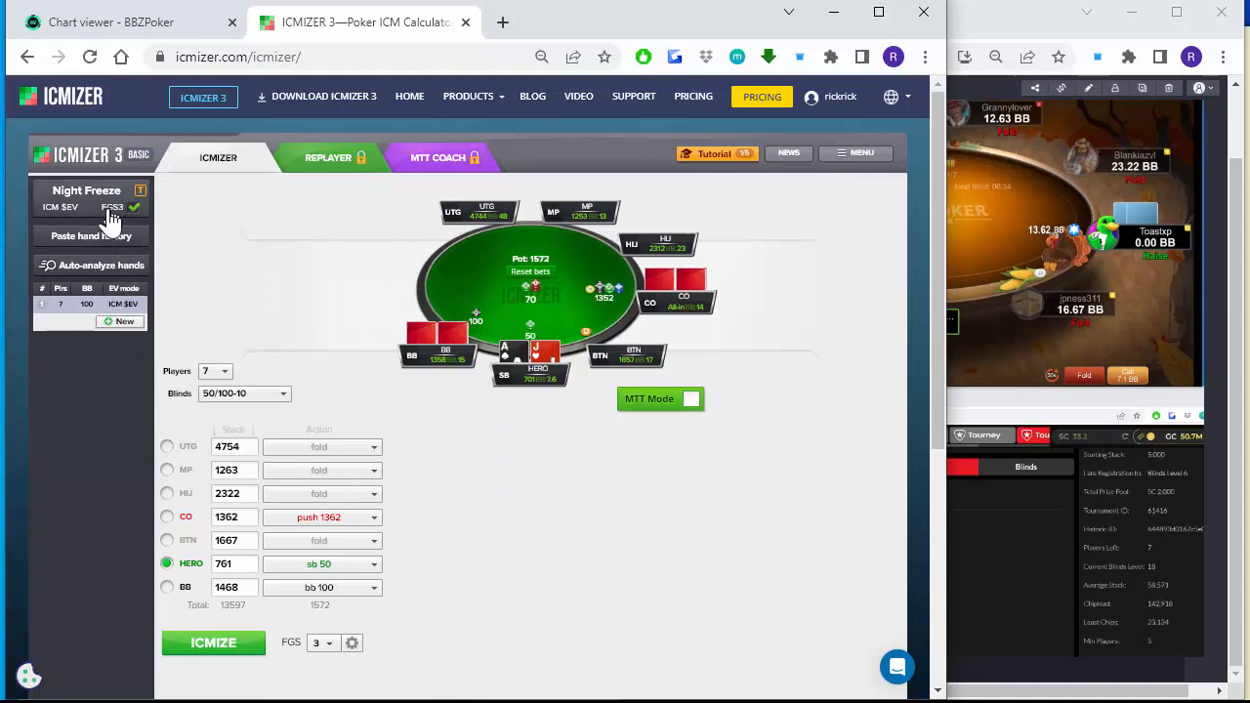
scroll(572, 619, down, 4)
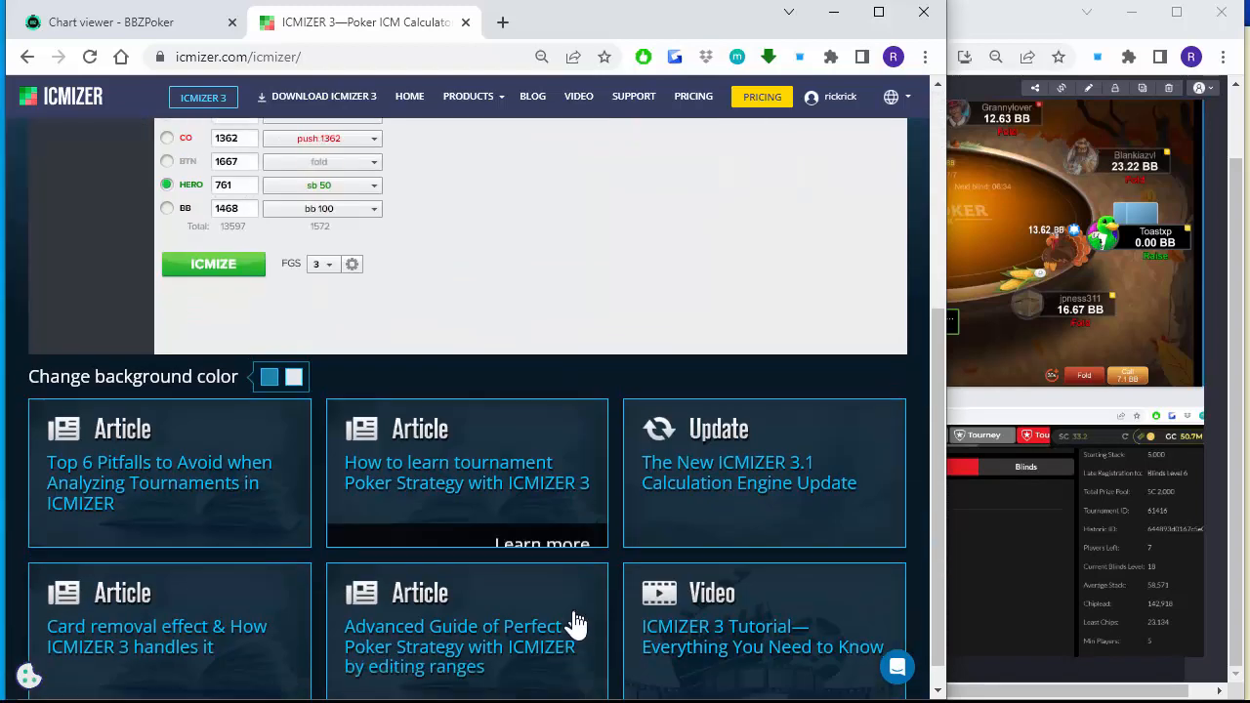
scroll(572, 620, up, 4)
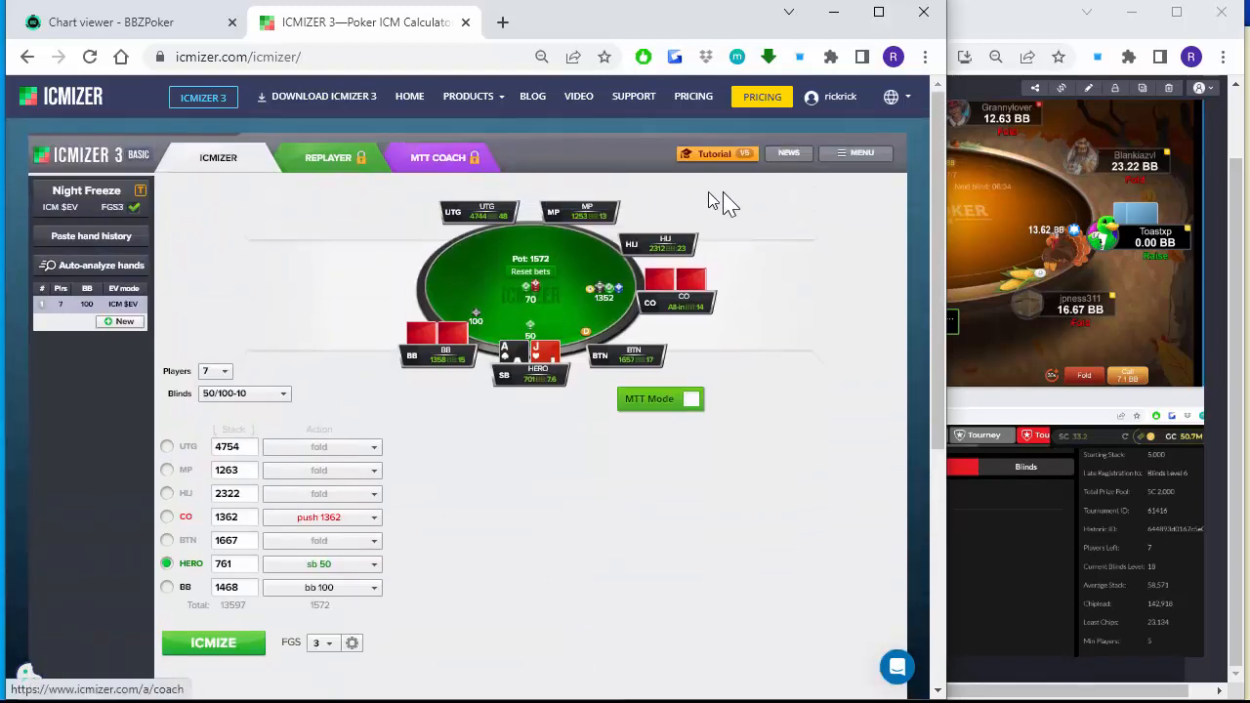
Examine the list of tournament structures, including the PokerStars SNG, MTT and MTTSNG sections and the saved custom tourneys.
click(73, 193)
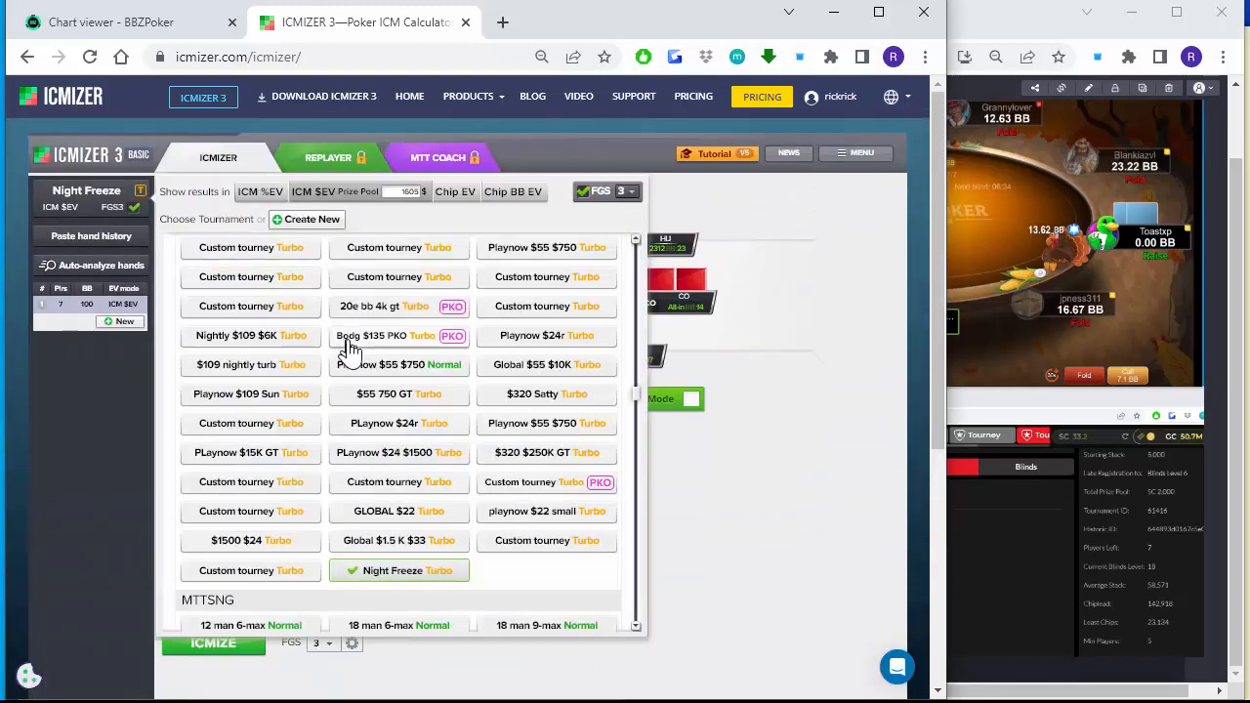
scroll(468, 432, down, 15)
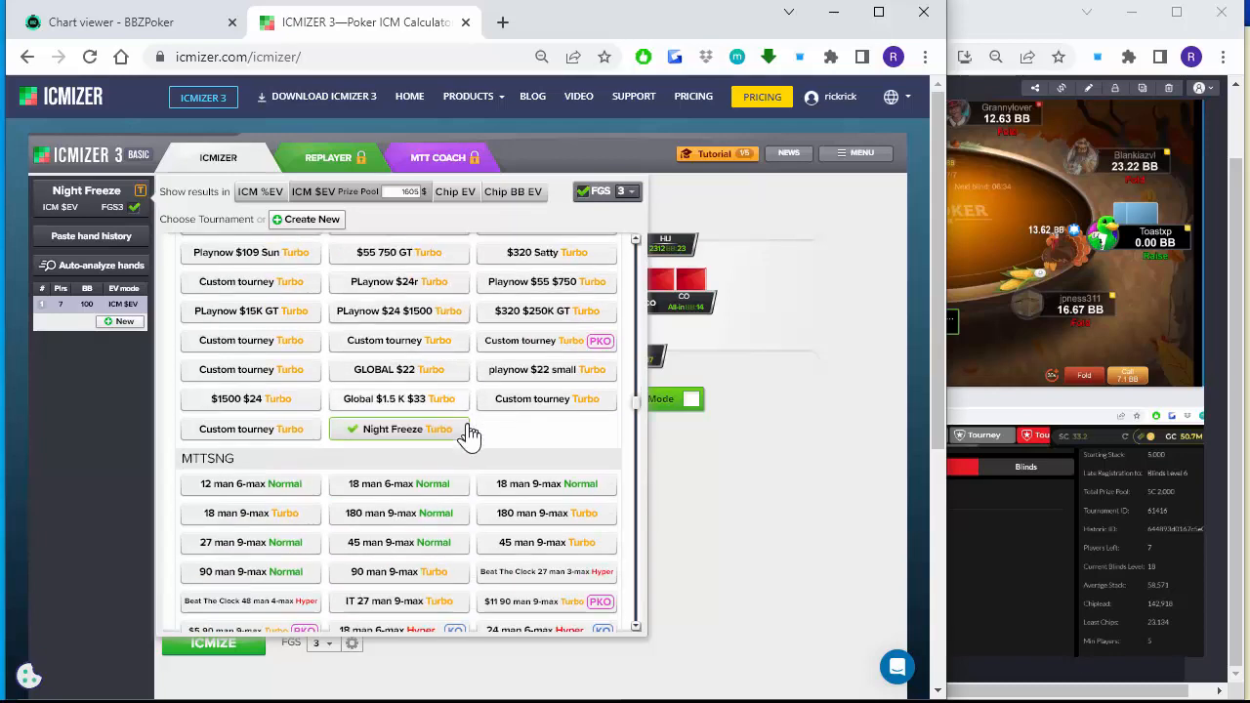
scroll(469, 432, down, 5)
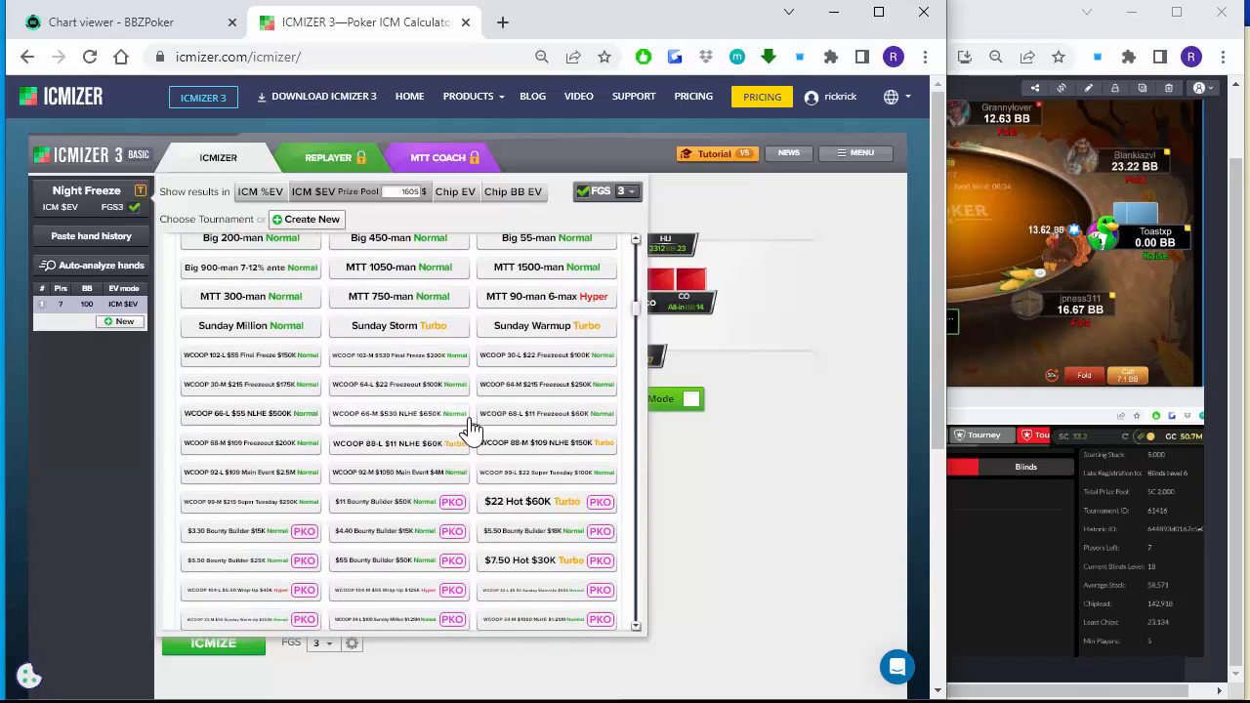
scroll(438, 441, up, 2)
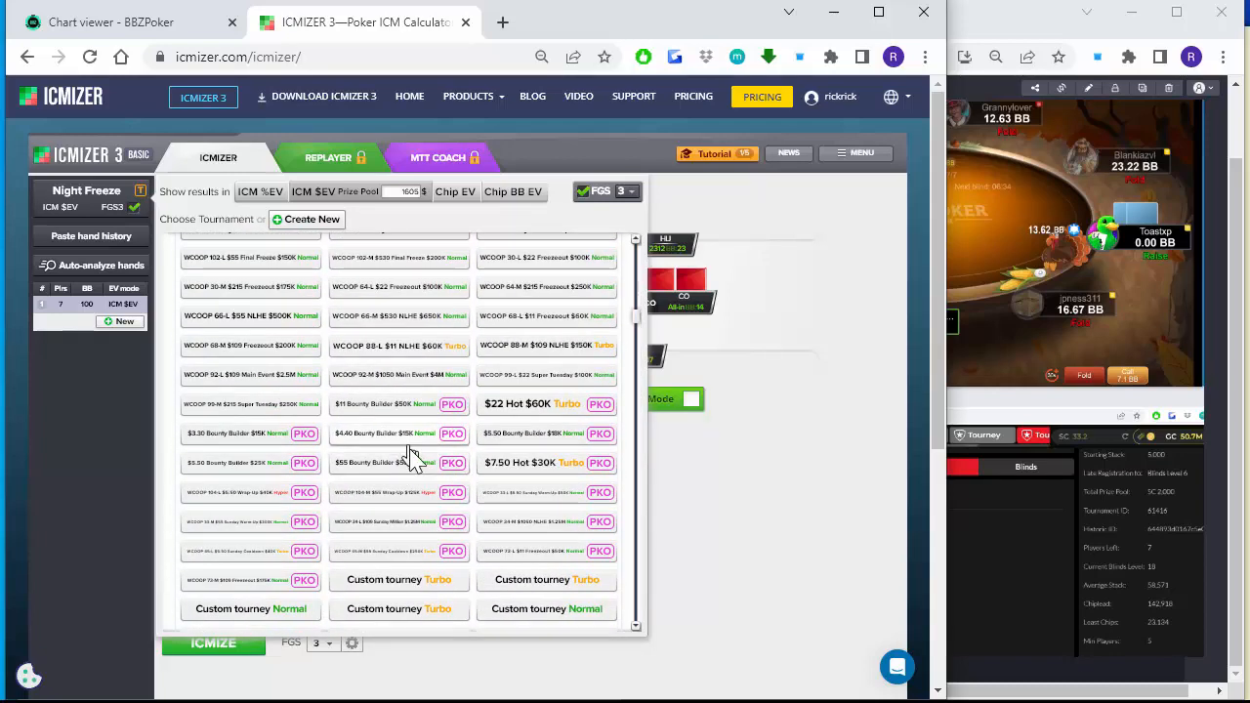
mouse_move(404, 473)
scroll(410, 476, up, 2)
scroll(414, 477, up, 15)
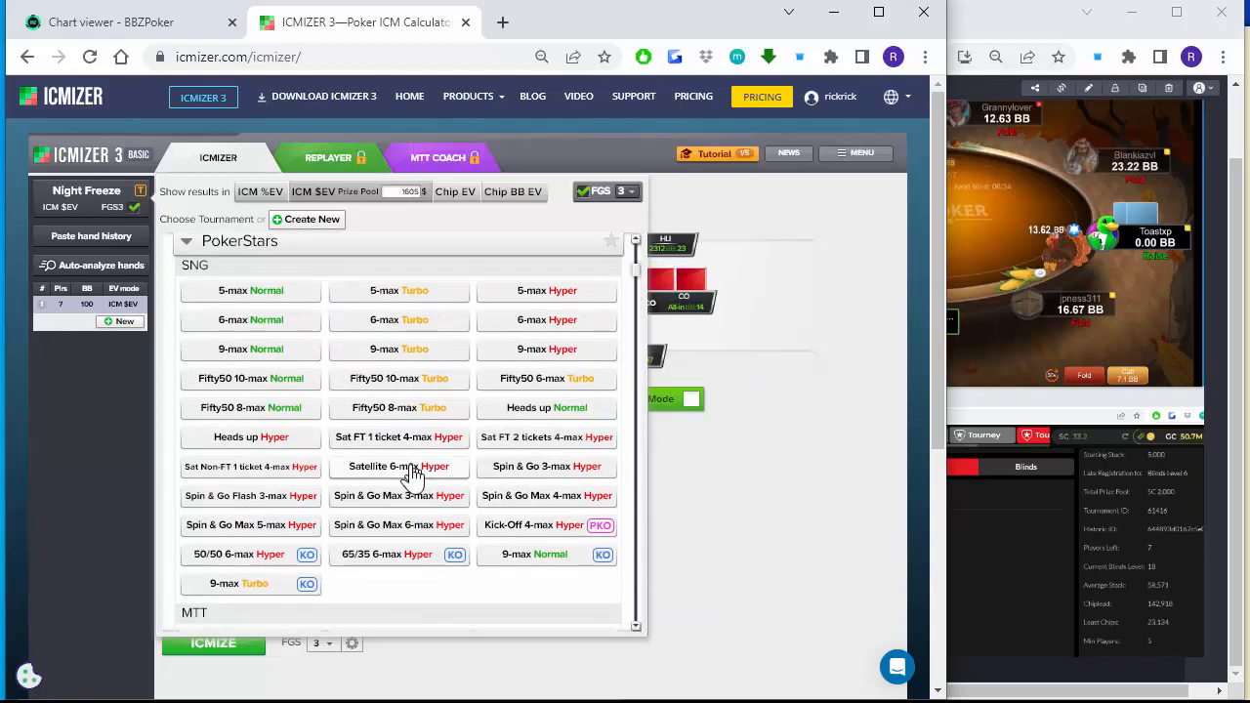
scroll(516, 482, down, 15)
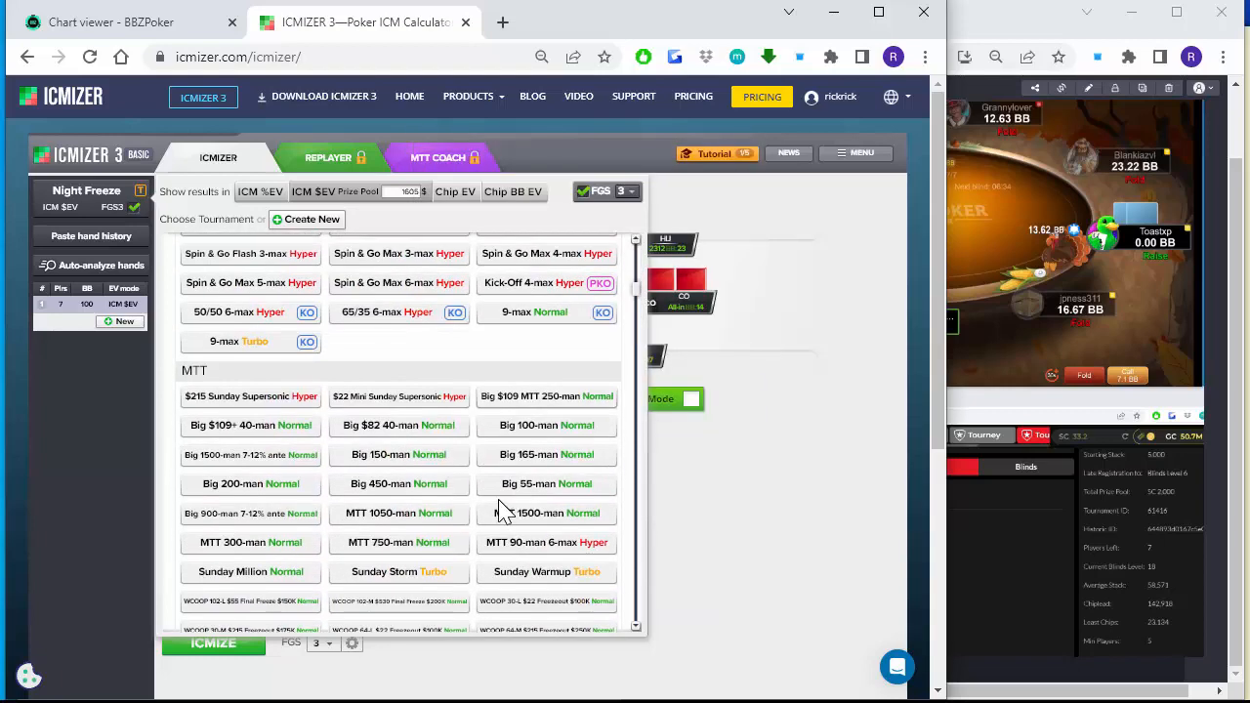
scroll(522, 477, up, 3)
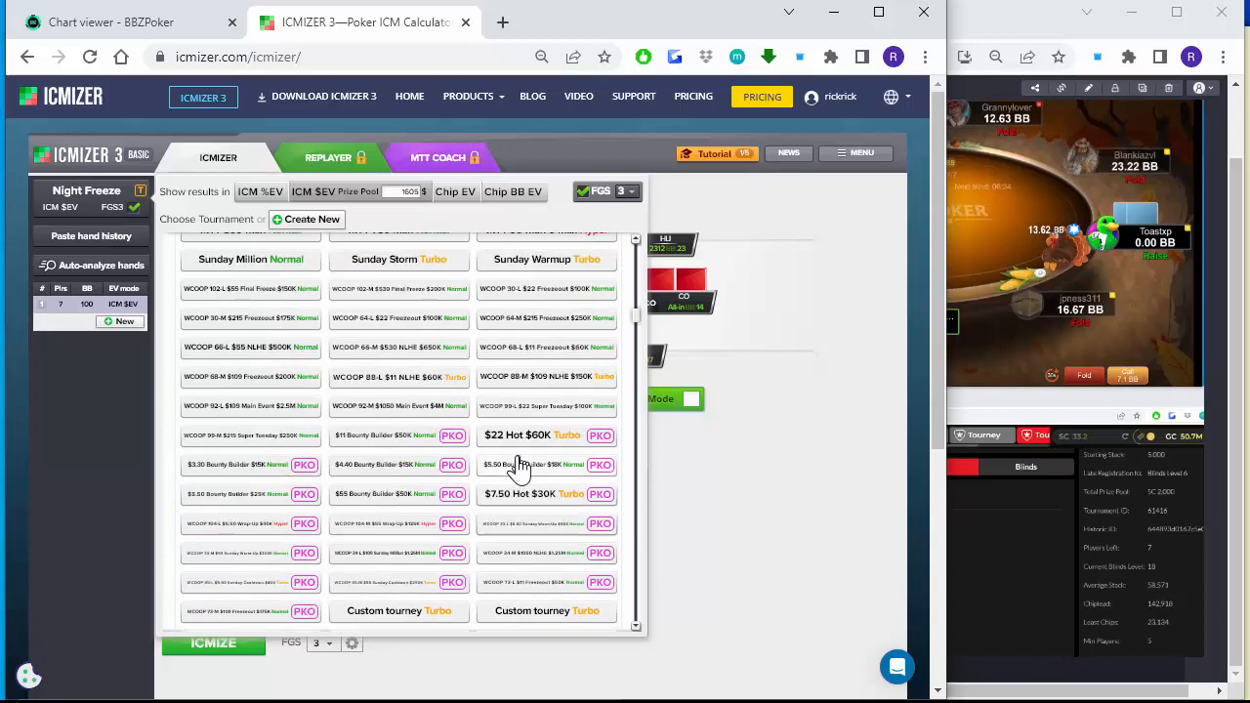
scroll(516, 478, down, 6)
scroll(508, 489, down, 15)
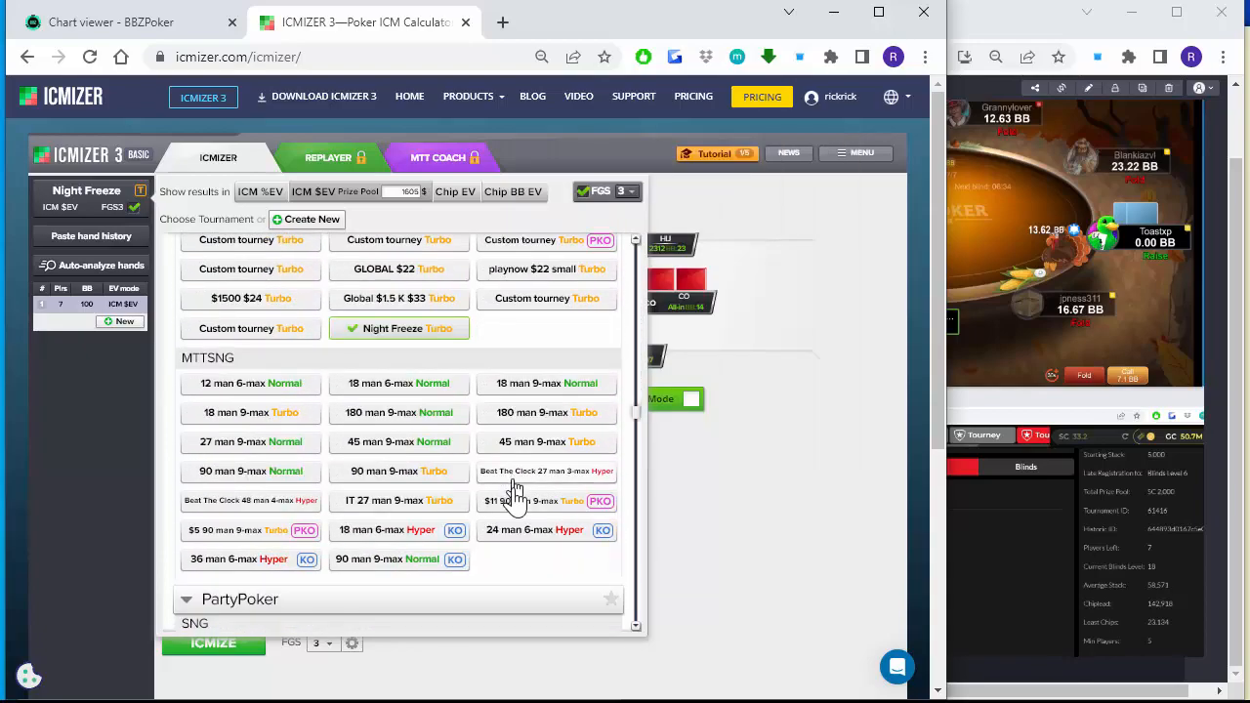
scroll(503, 522, up, 20)
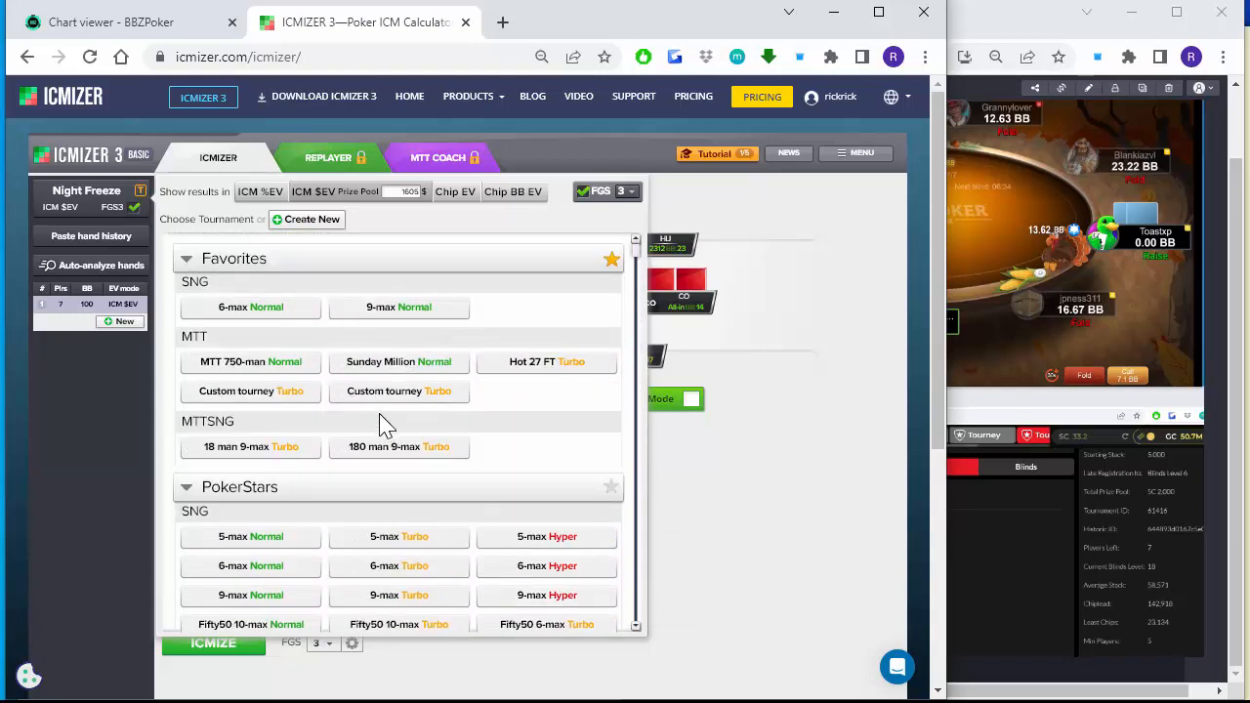
Try a new custom MTT structure with progressive knockout enabled, and dismiss it without creating it.
click(305, 220)
click(370, 327)
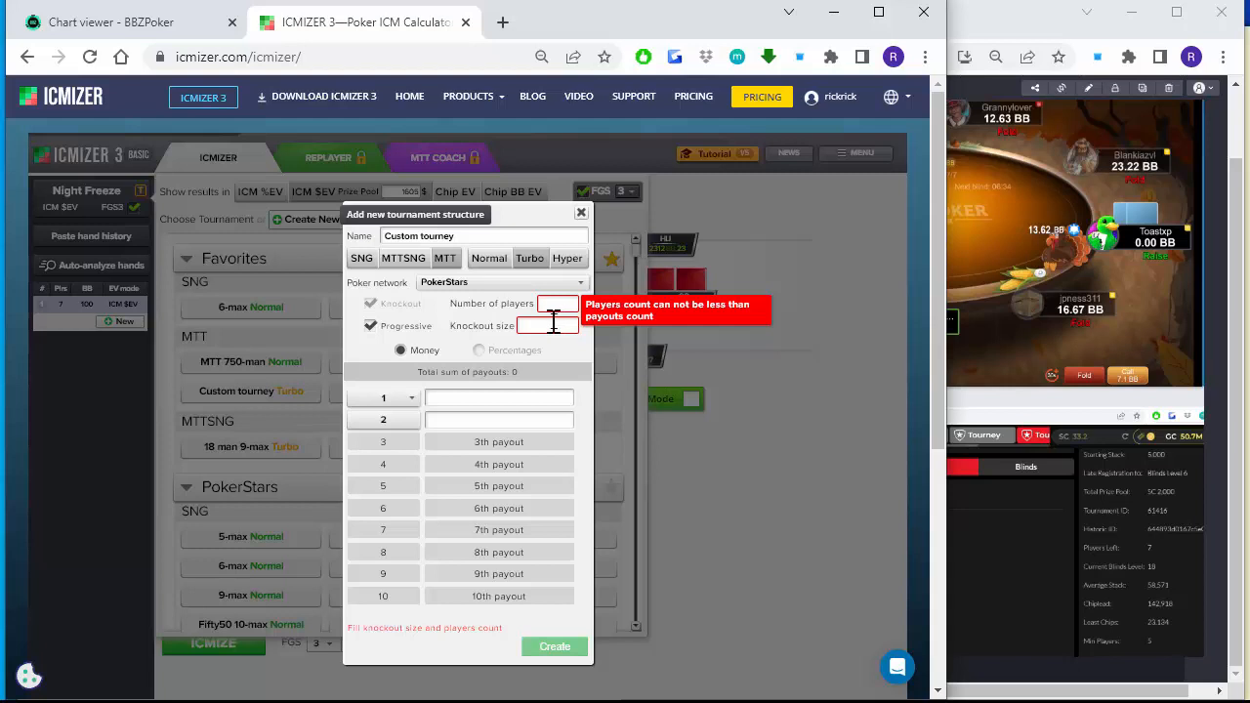
click(582, 213)
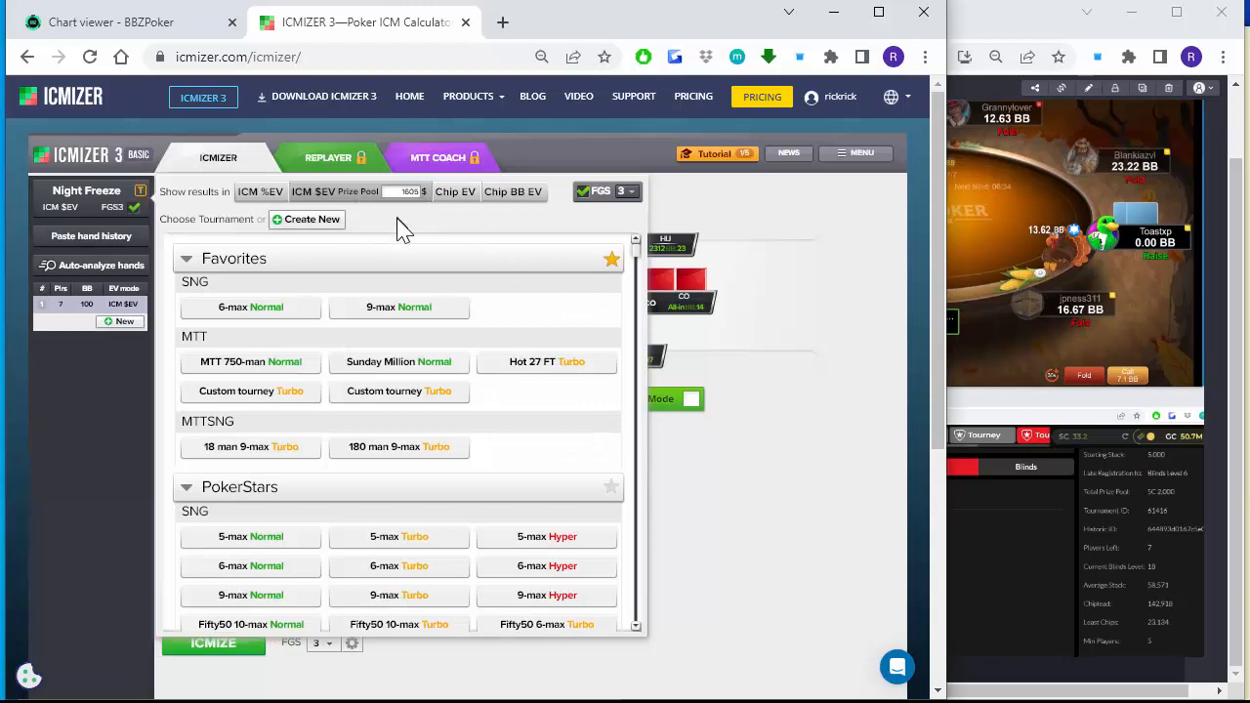
Choose the PokerStars $11 90 man 9-max Turbo PKO as the hand's tournament structure.
scroll(535, 372, down, 2)
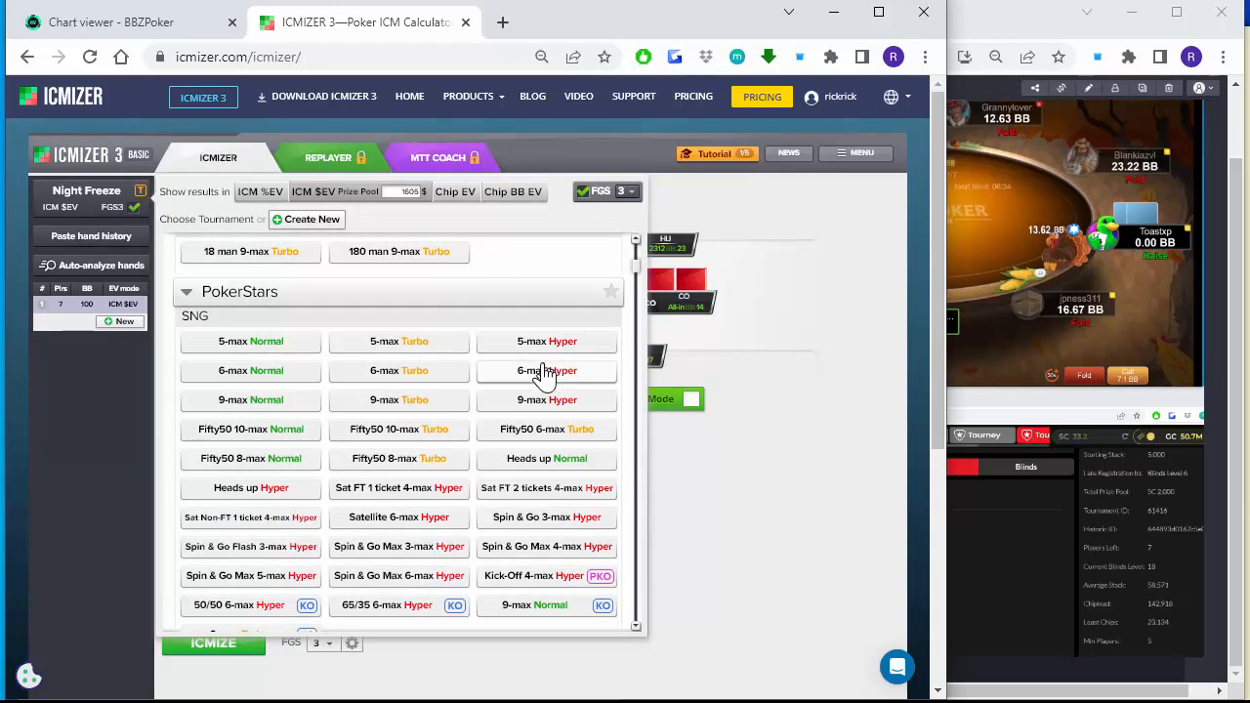
scroll(547, 411, down, 2)
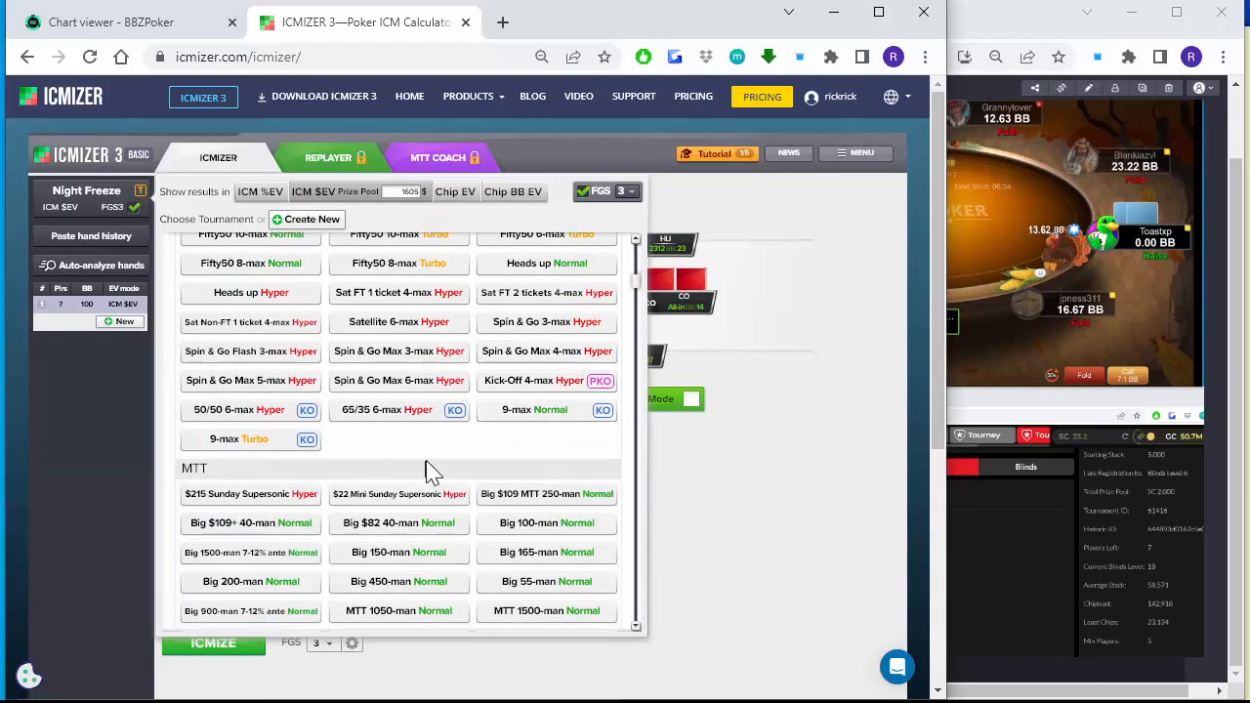
scroll(434, 469, up, 3)
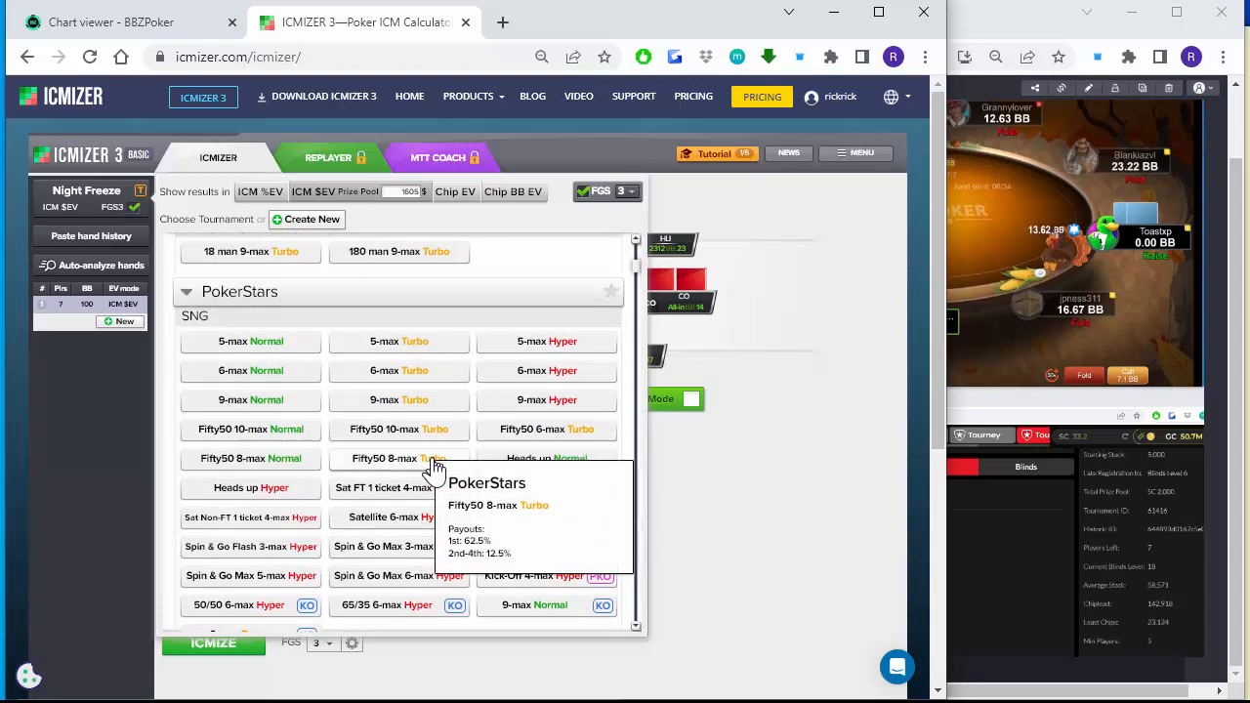
scroll(434, 471, down, 1)
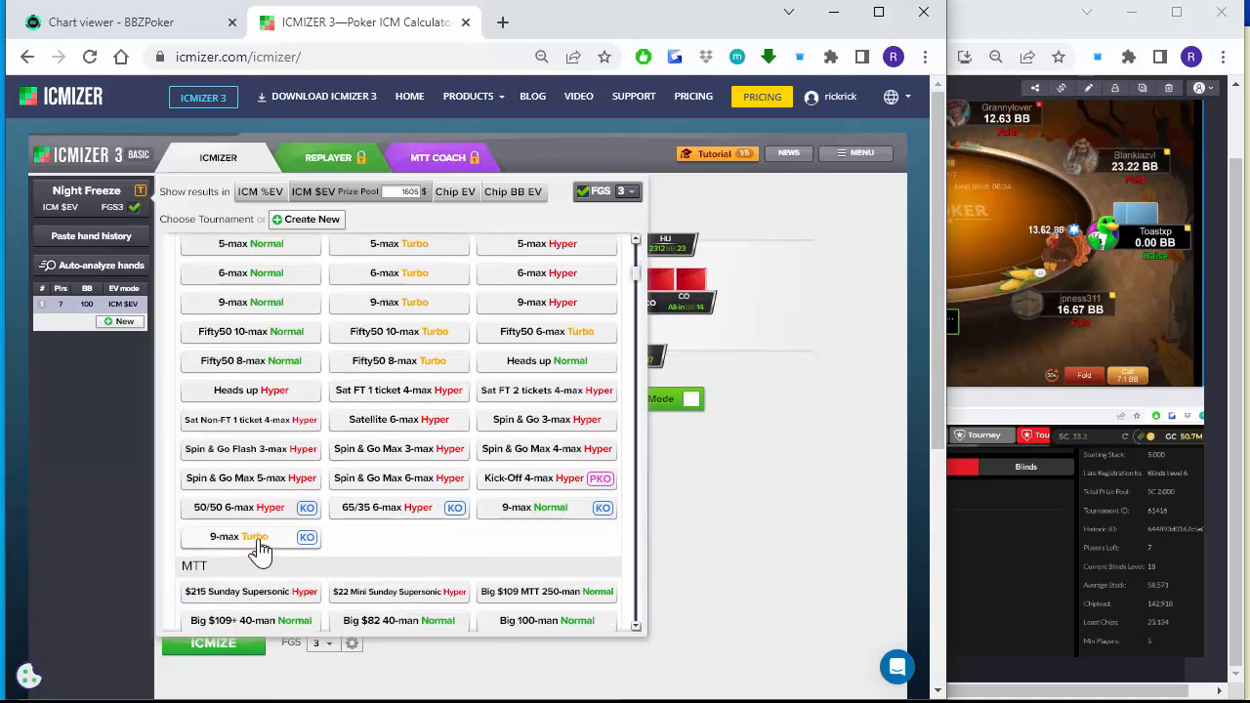
scroll(405, 513, down, 1)
scroll(408, 510, down, 2)
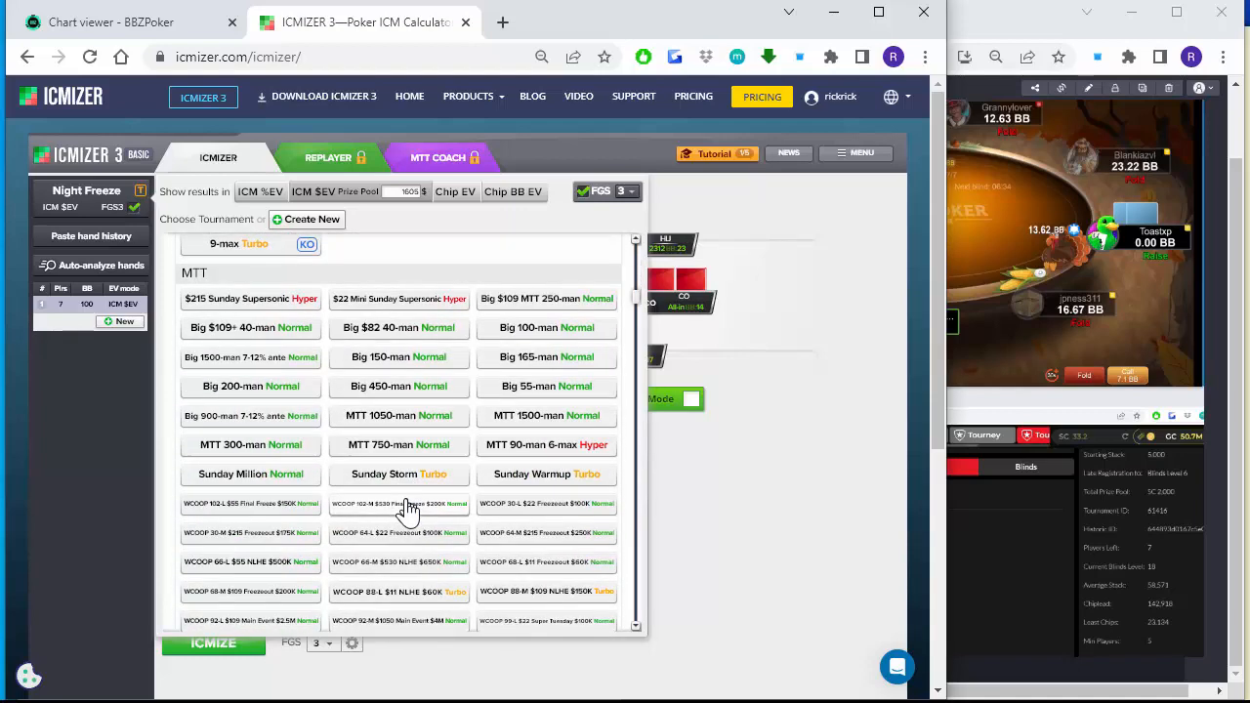
scroll(630, 422, down, 1)
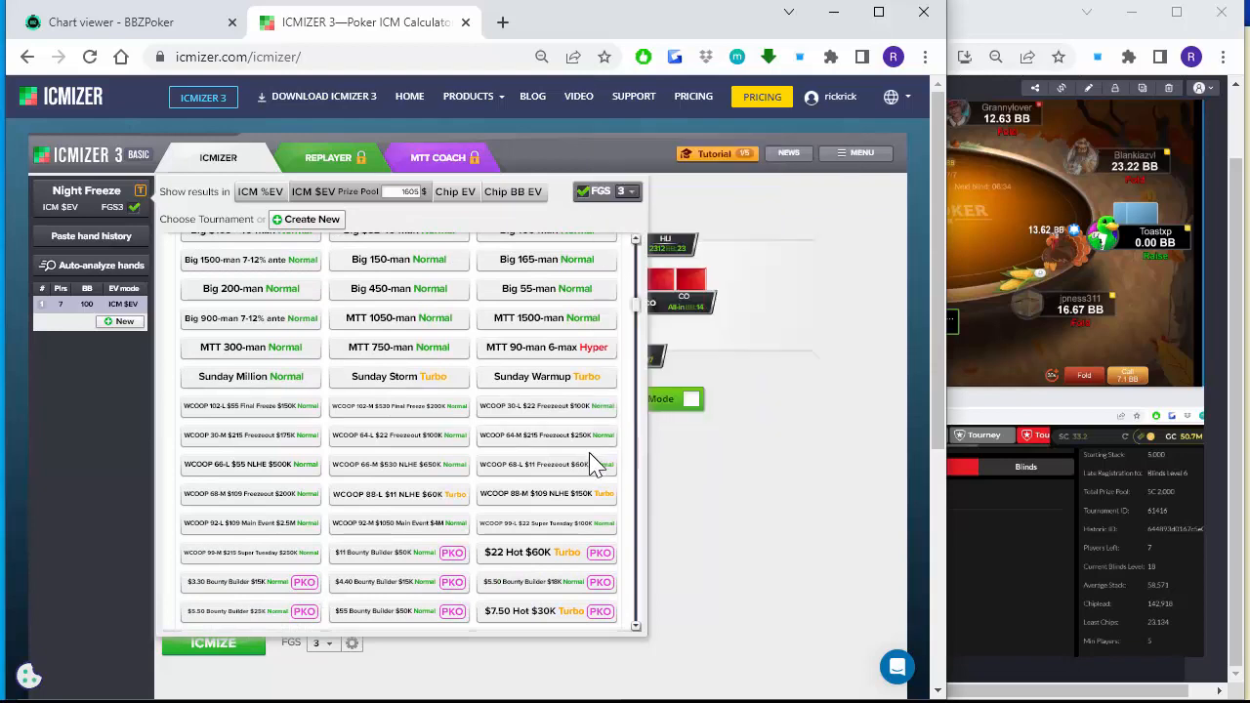
scroll(586, 400, down, 2)
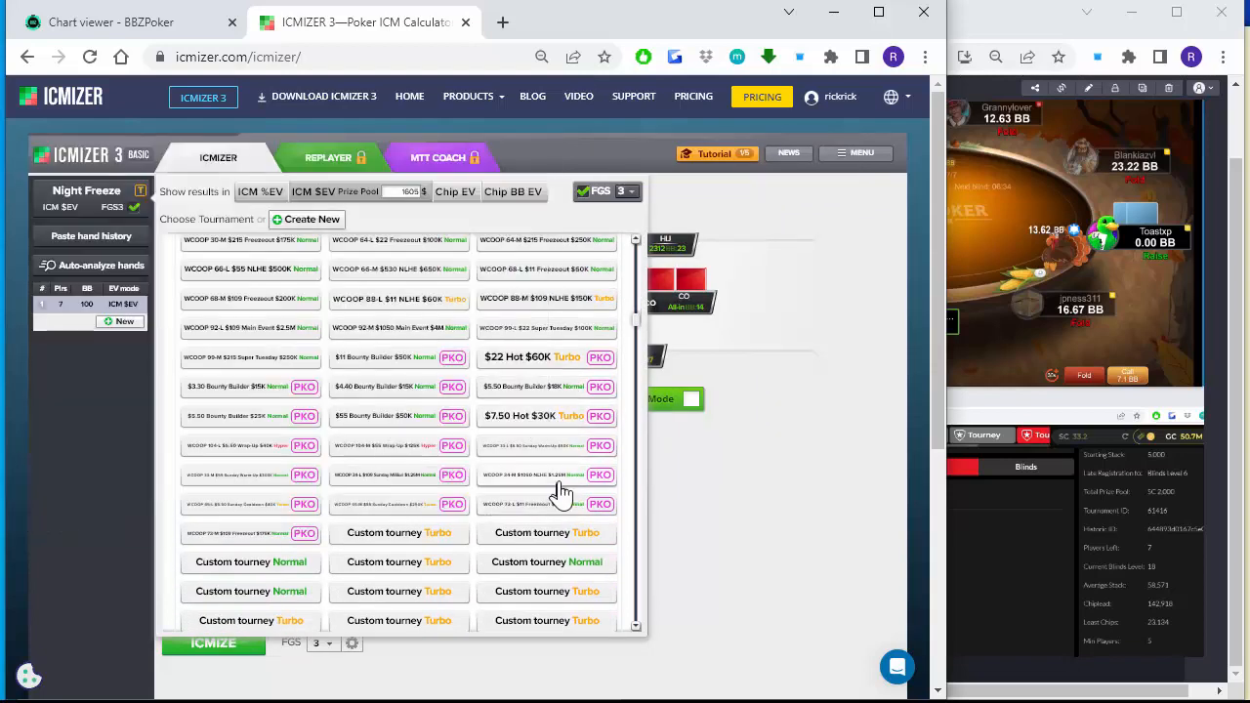
scroll(636, 322, down, 3)
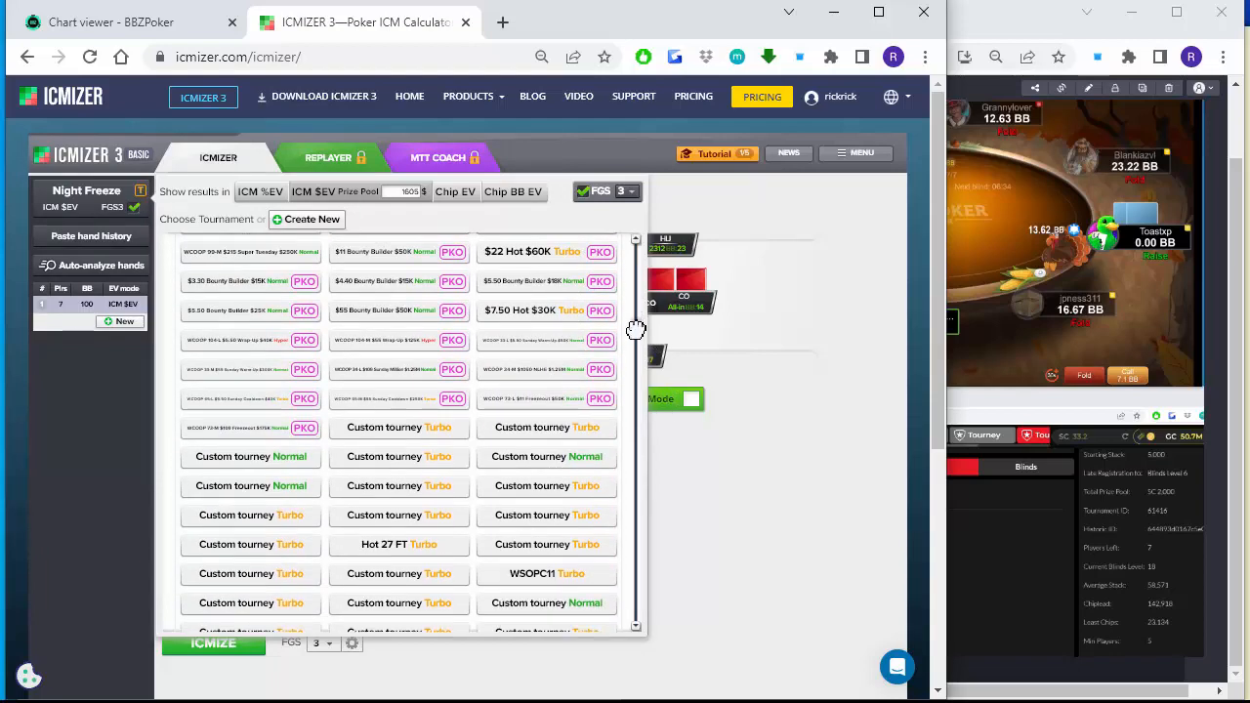
scroll(636, 340, down, 4)
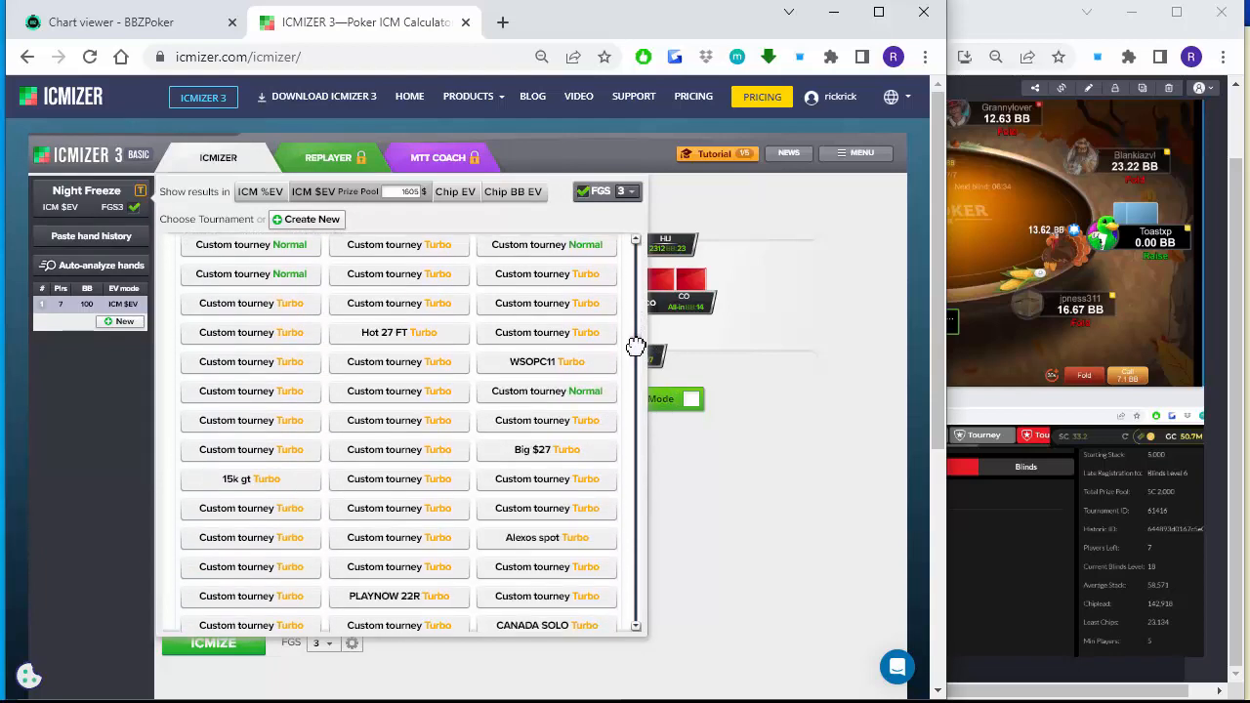
scroll(636, 361, down, 3)
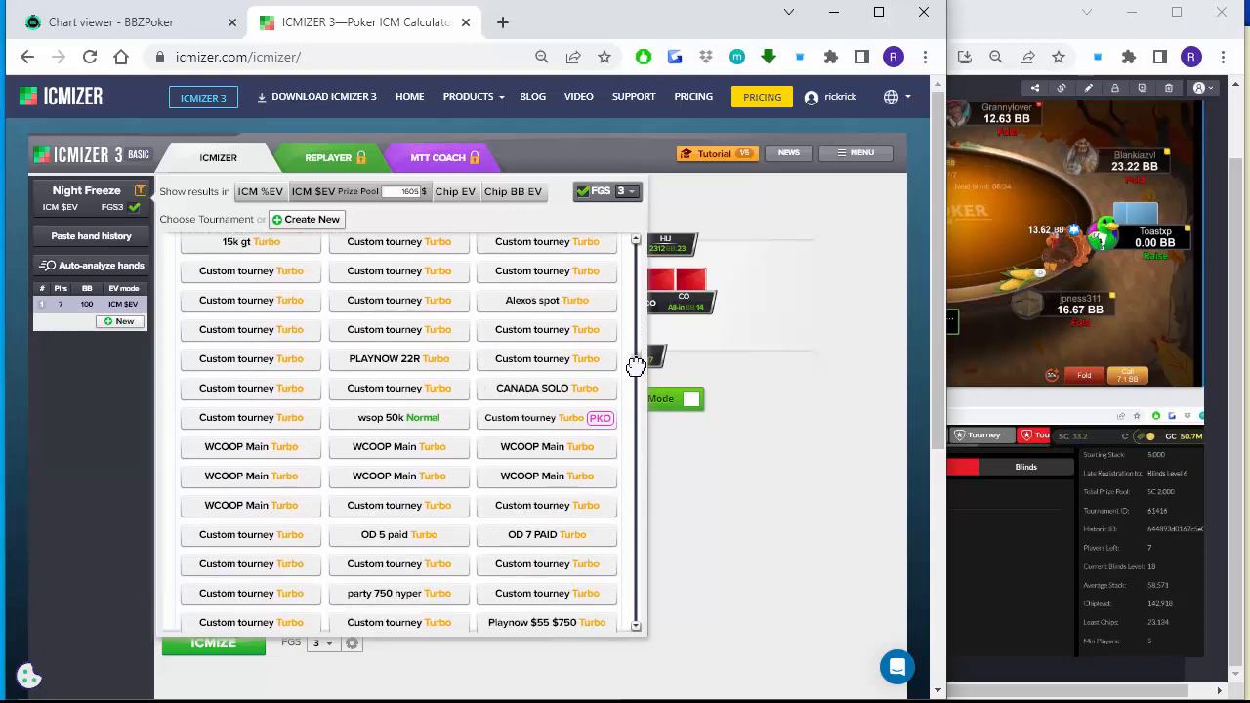
scroll(635, 386, down, 4)
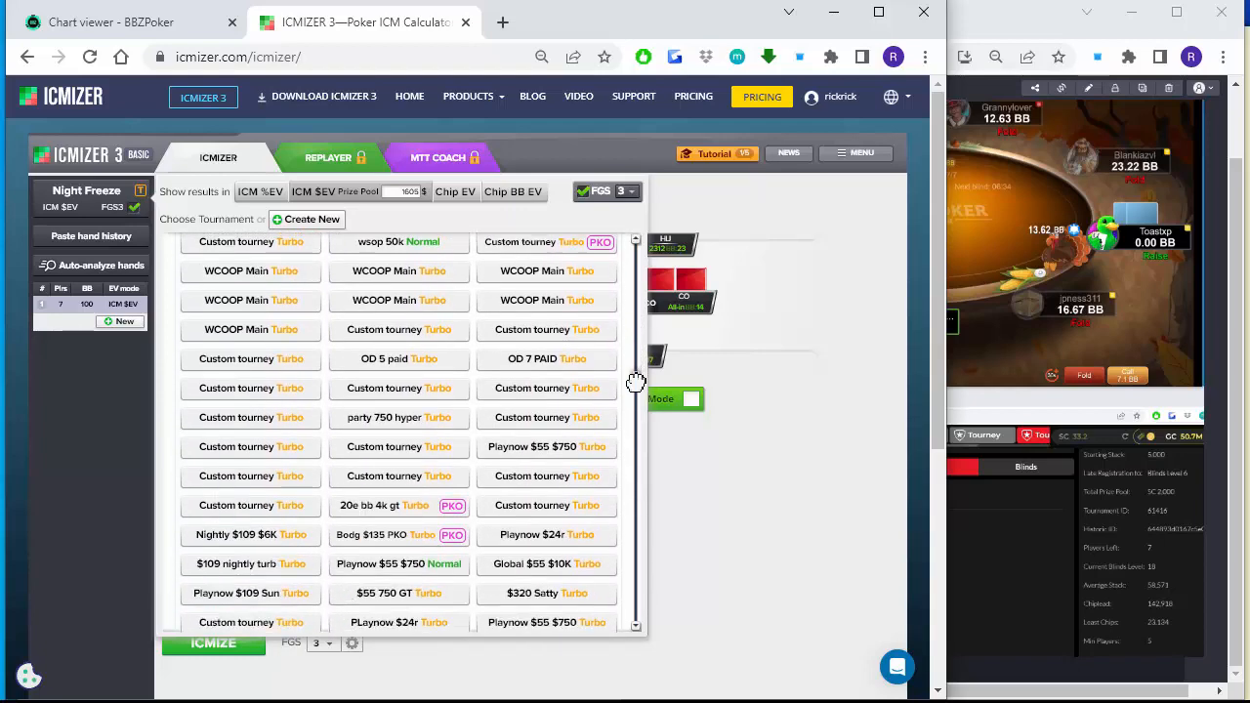
scroll(636, 410, down, 4)
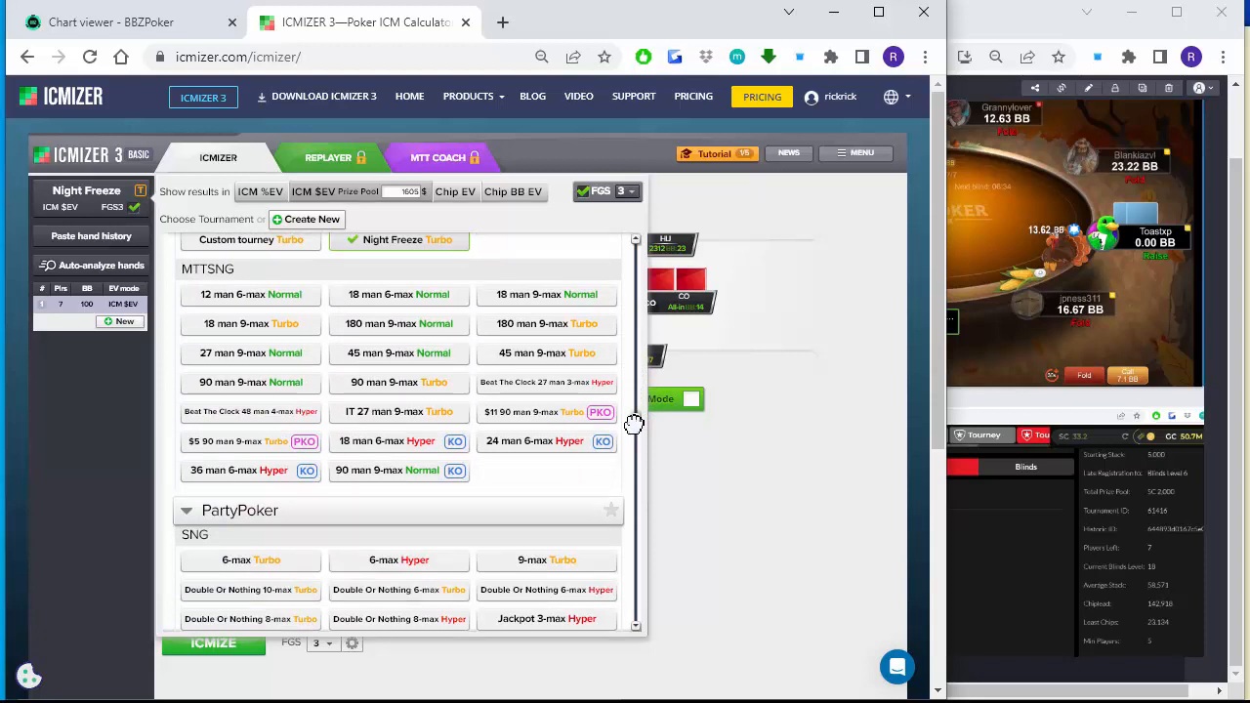
mouse_move(540, 427)
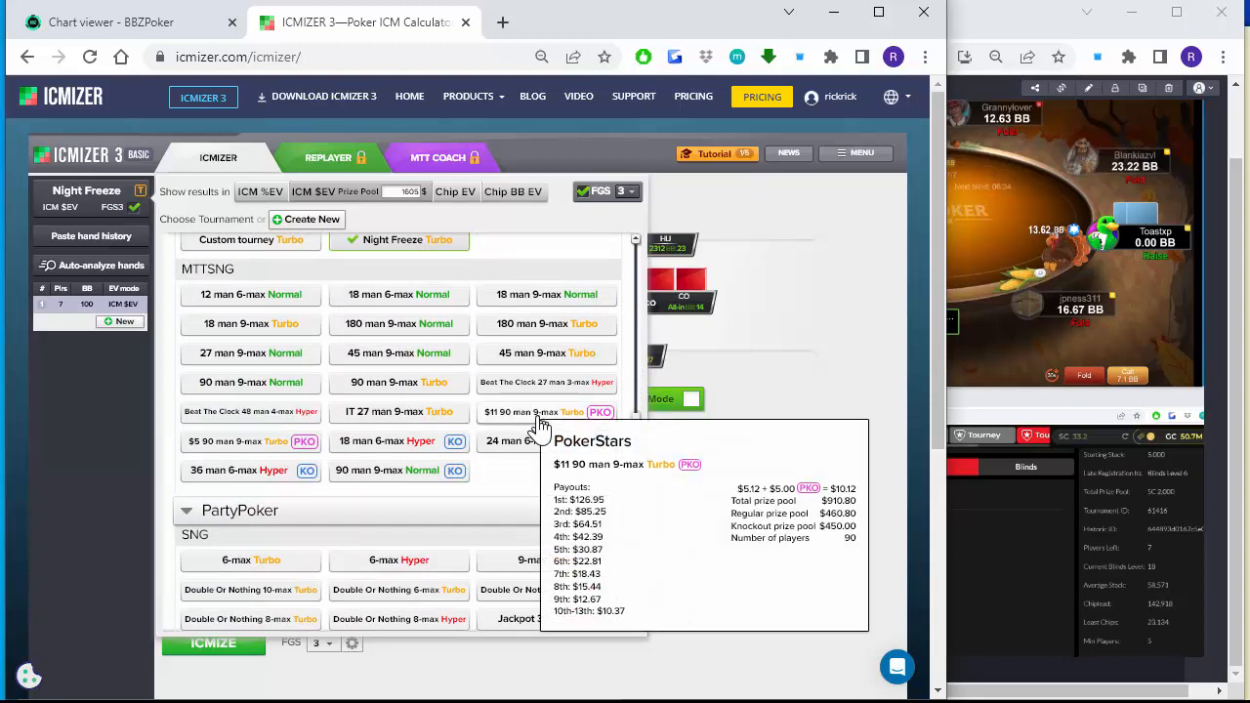
click(540, 426)
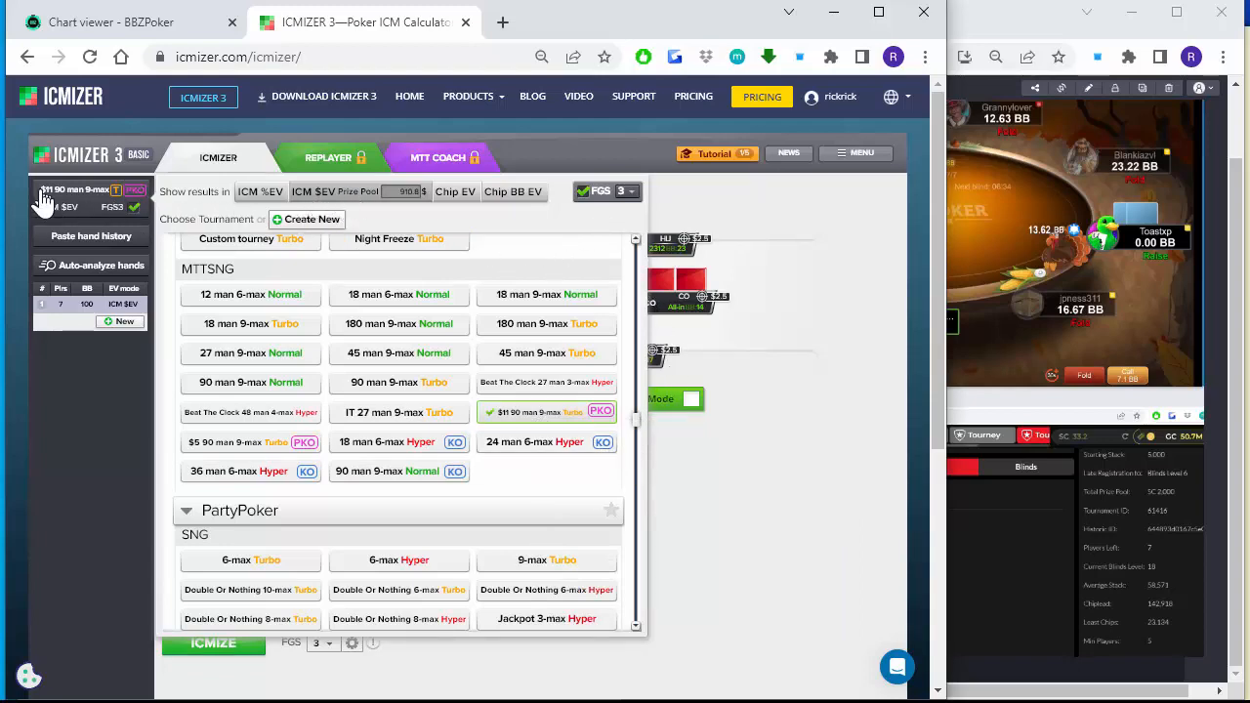
Close the tournament list and minimize the Gyazo window with the Night Freeze screenshot.
mouse_move(61, 209)
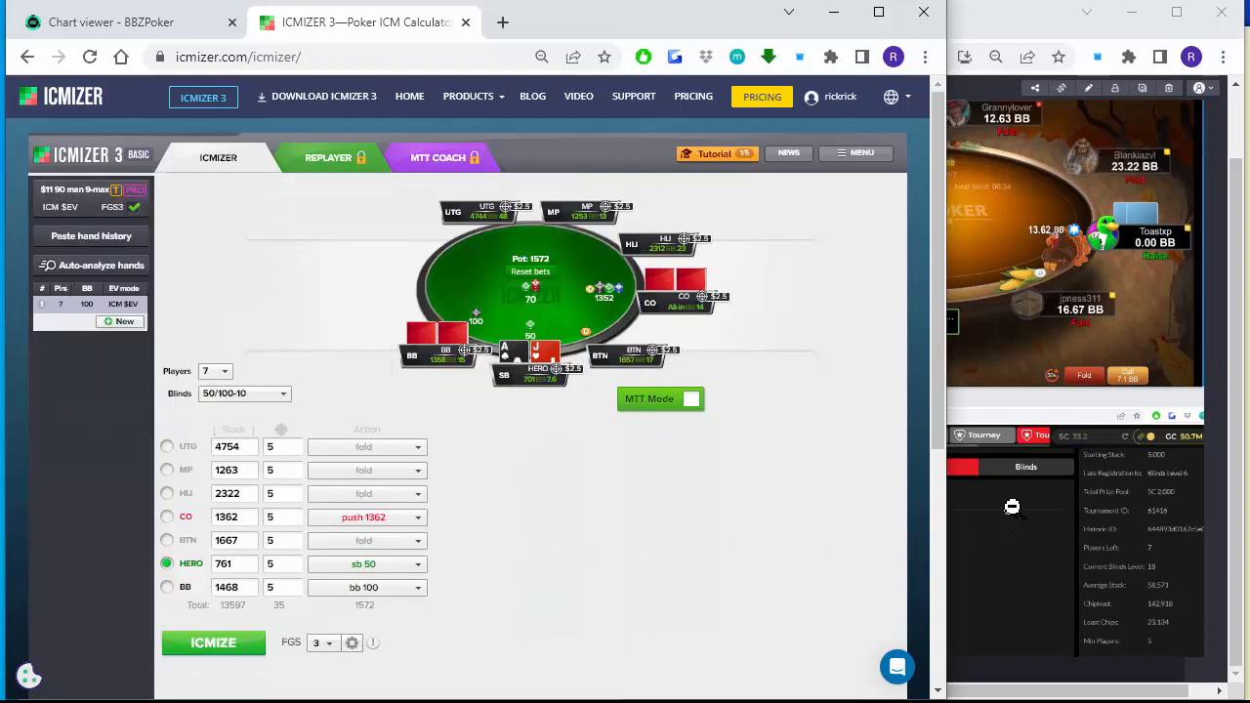
click(1118, 10)
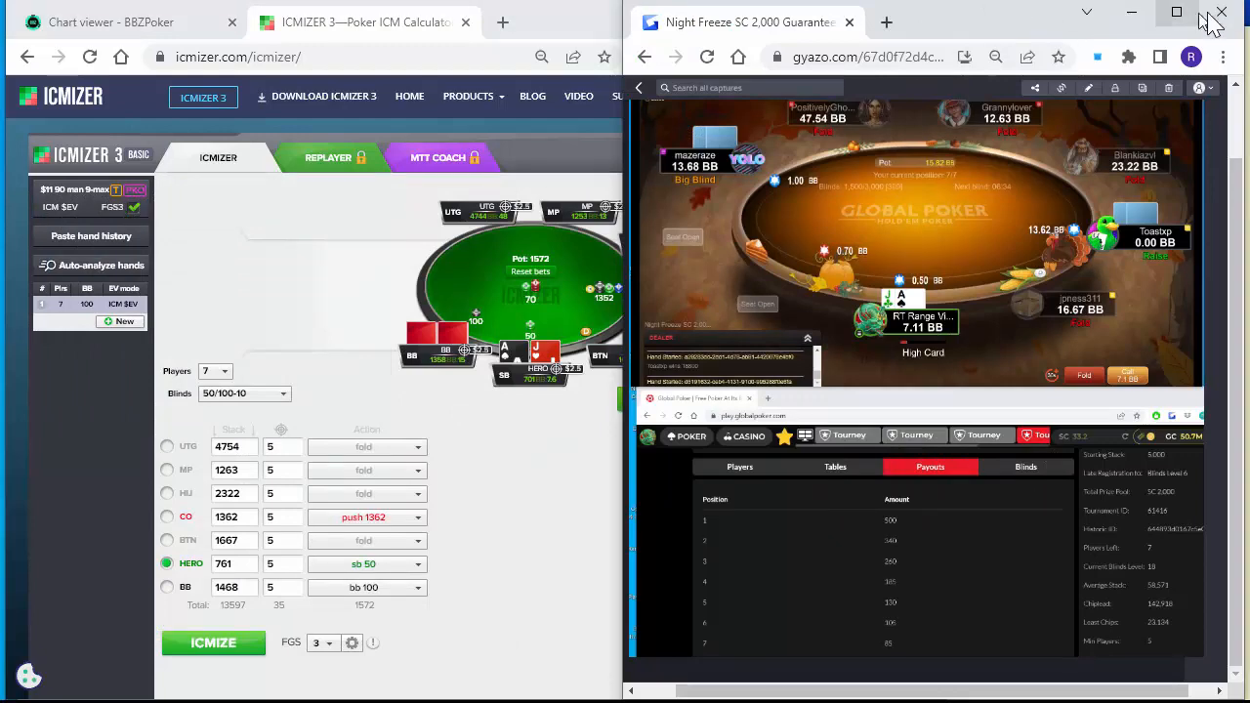
click(1140, 12)
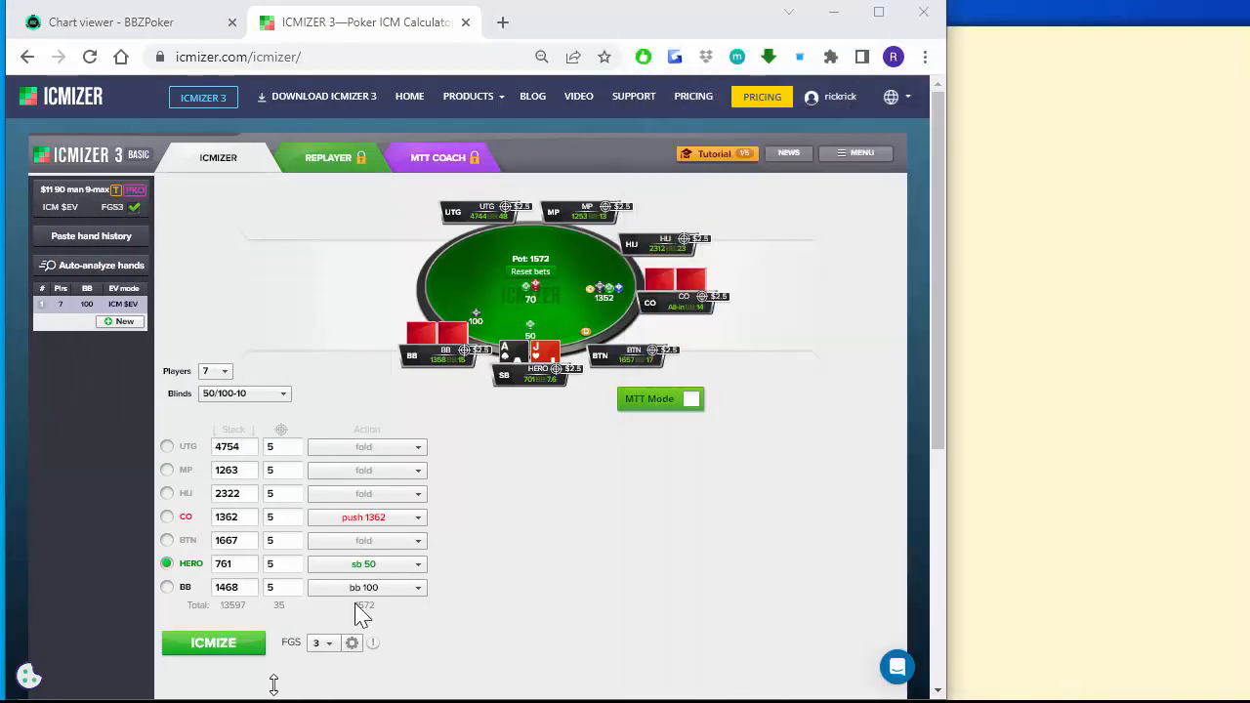
Set UTG's action to raise 200 and calculate the hand with the bounty structure.
click(377, 449)
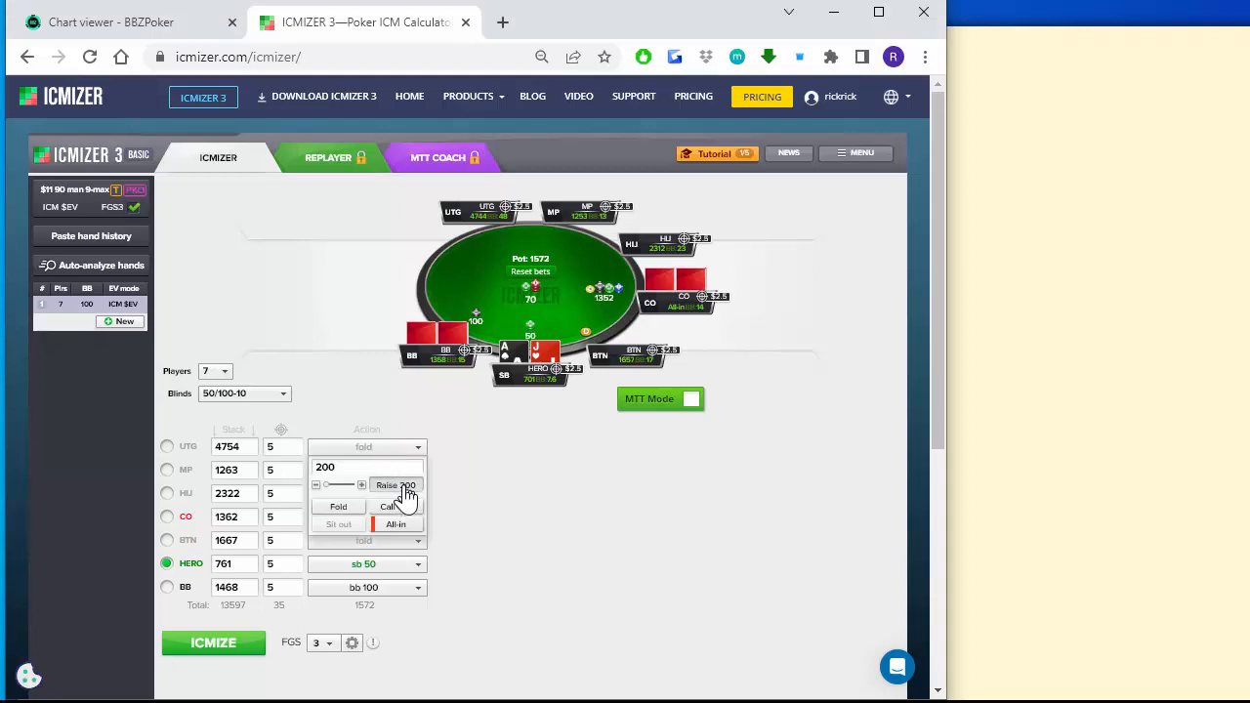
click(406, 486)
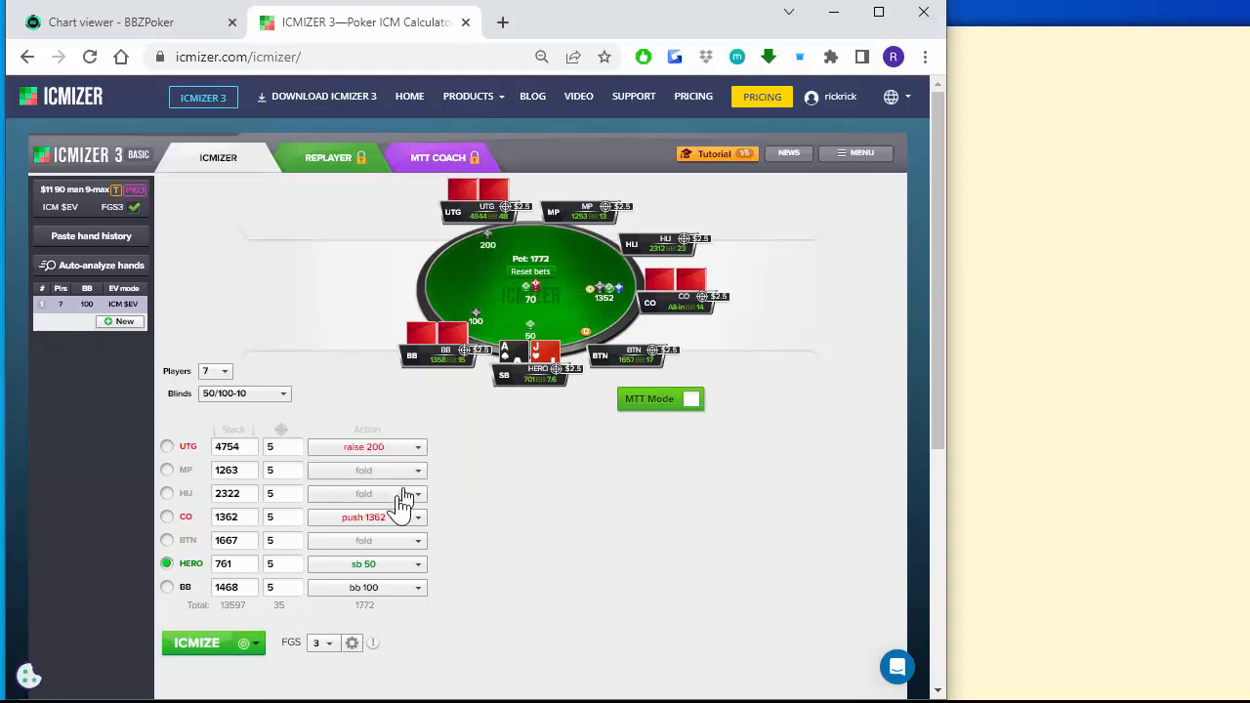
click(189, 662)
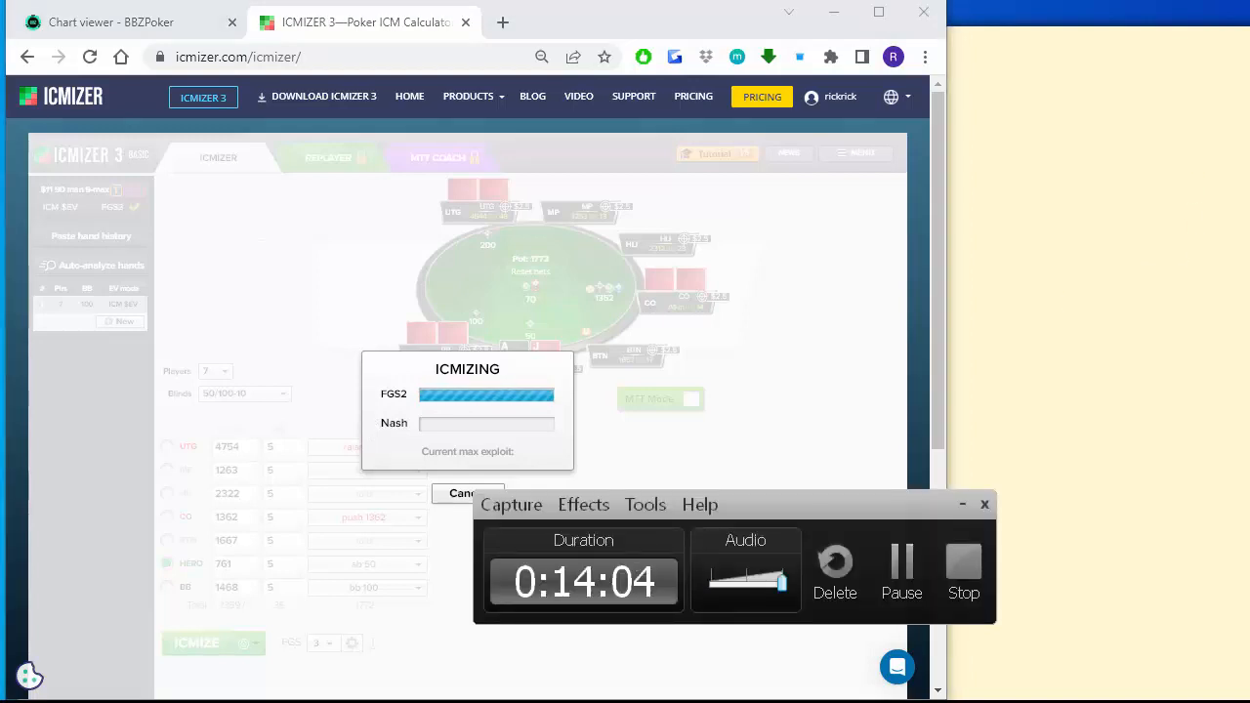
Cancel the running calculation and switch the hand's tournament structure to the custom Night Freeze Turbo.
drag(838, 509, 1100, 251)
click(485, 498)
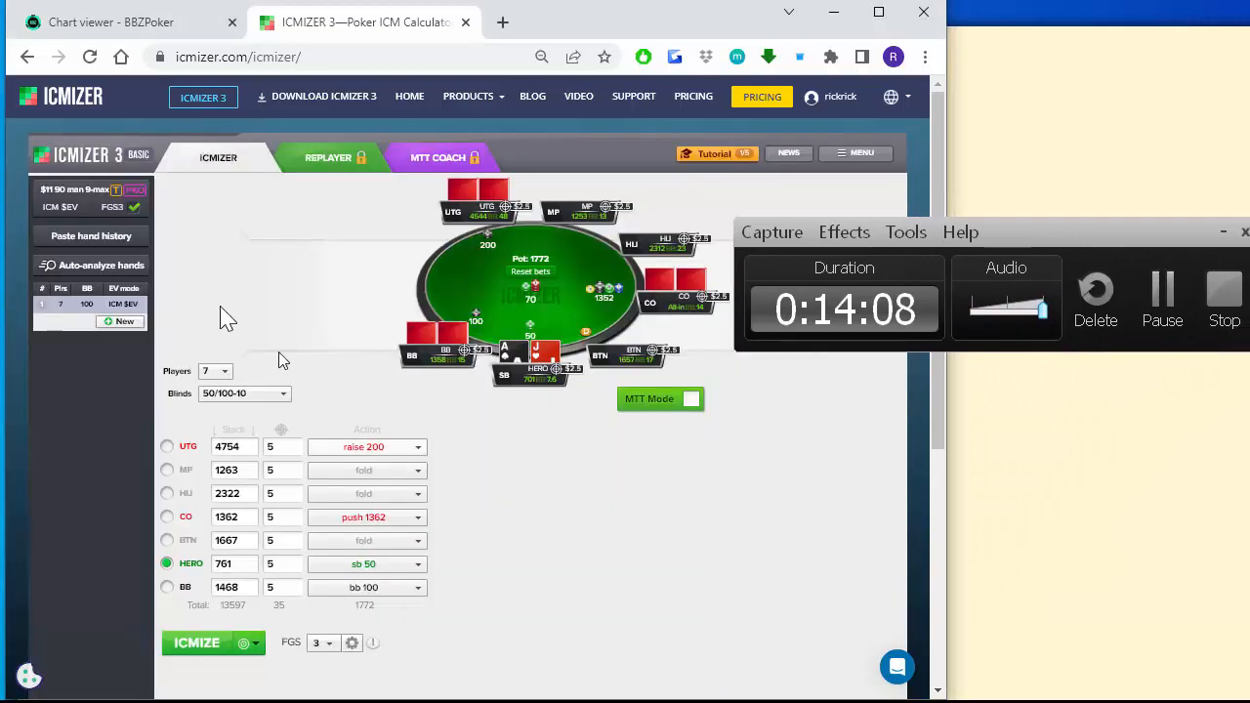
click(124, 224)
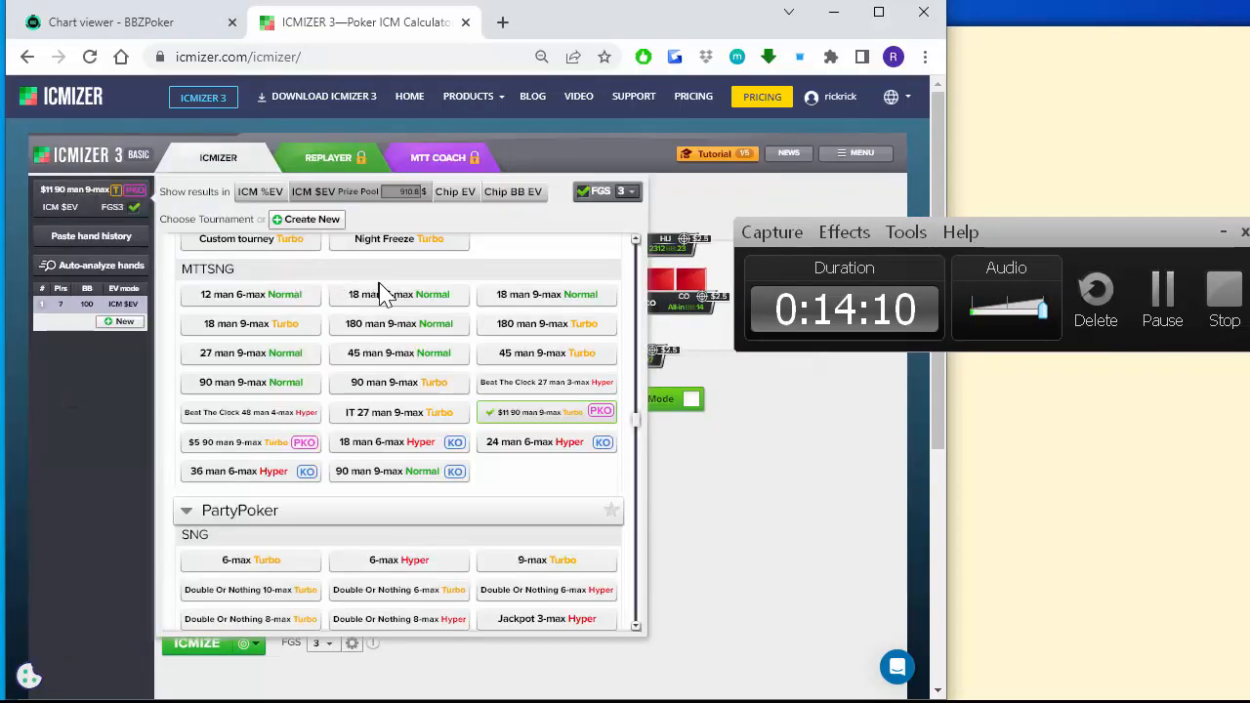
scroll(382, 290, up, 4)
scroll(444, 479, down, 2)
click(433, 439)
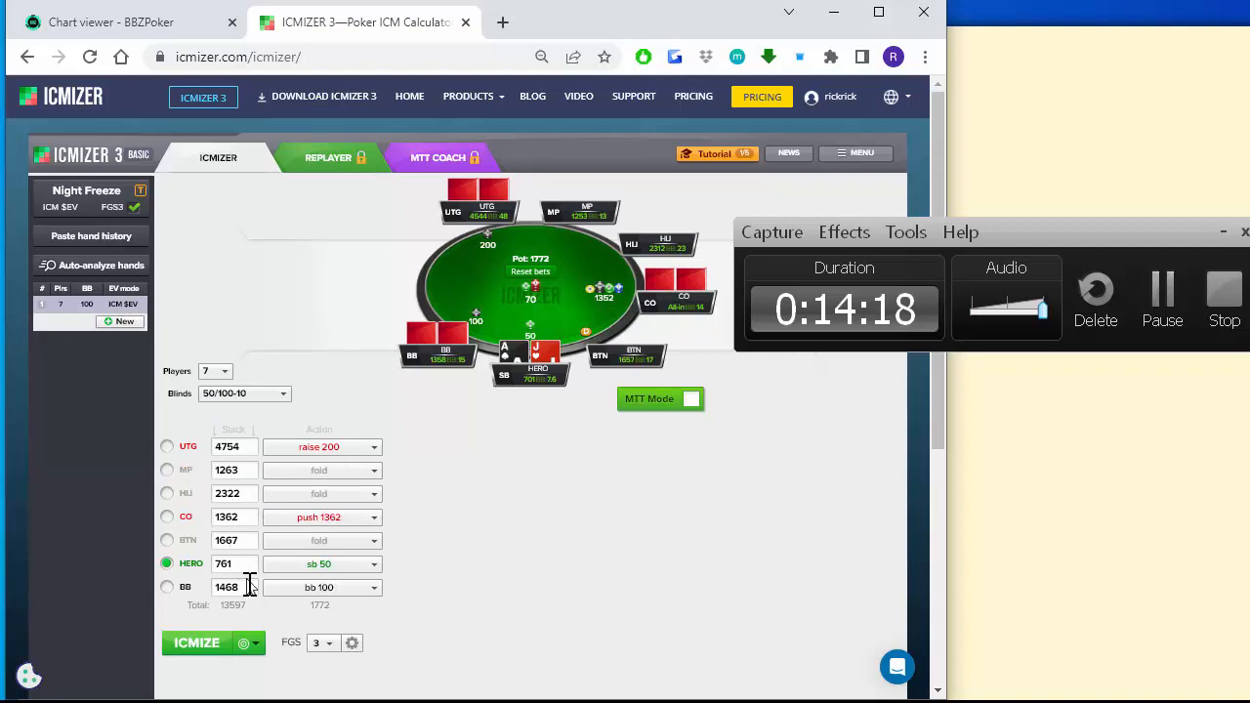
Make the button the hero's seat, set HIJ to put in 200 and set CO to fold.
click(167, 540)
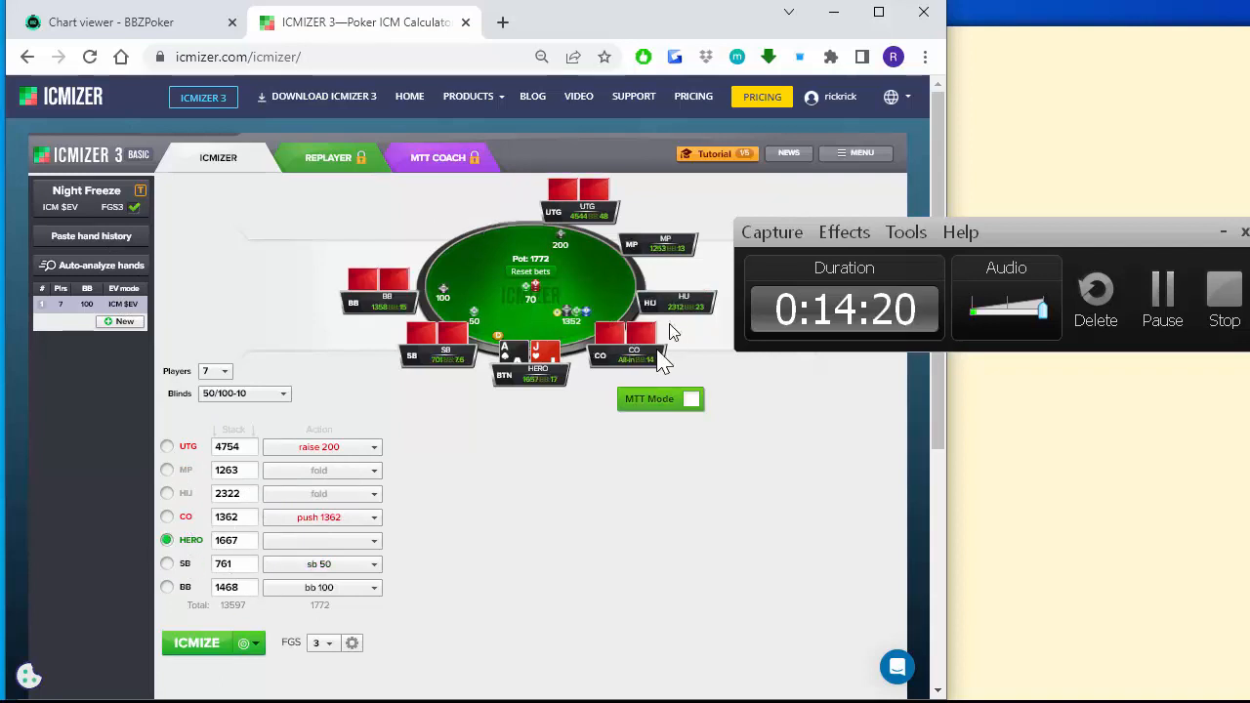
click(322, 527)
click(328, 495)
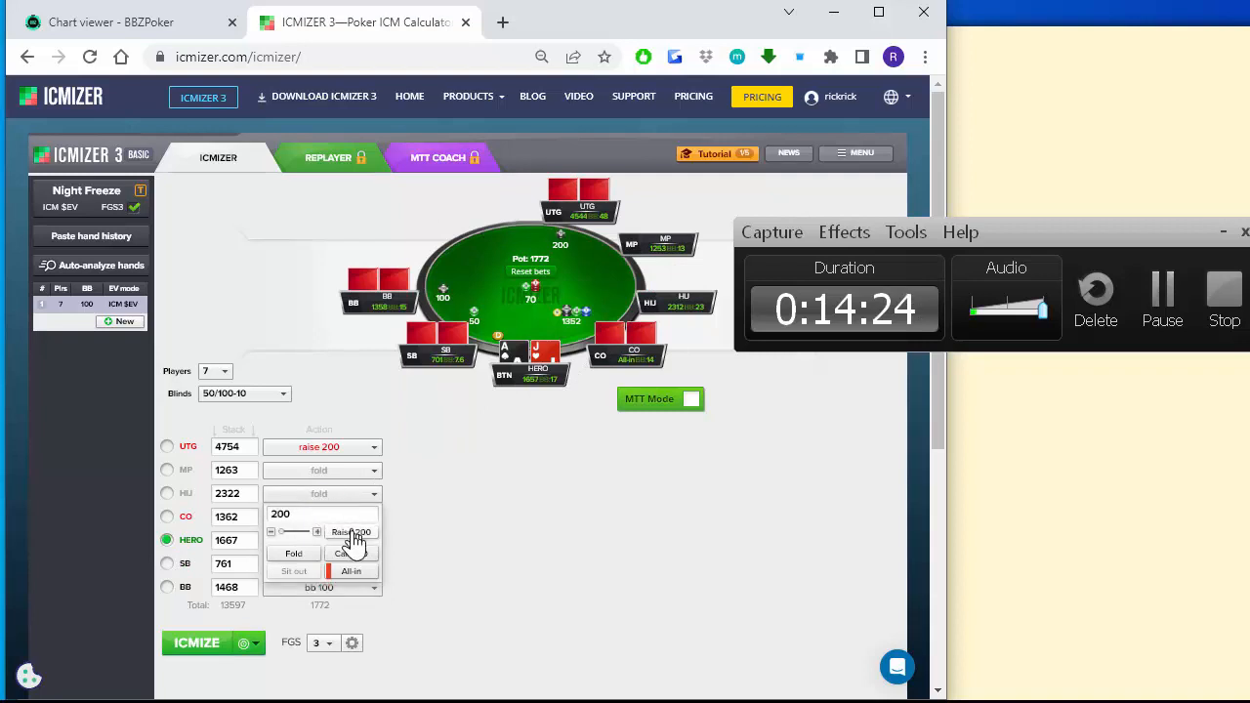
click(353, 540)
click(320, 537)
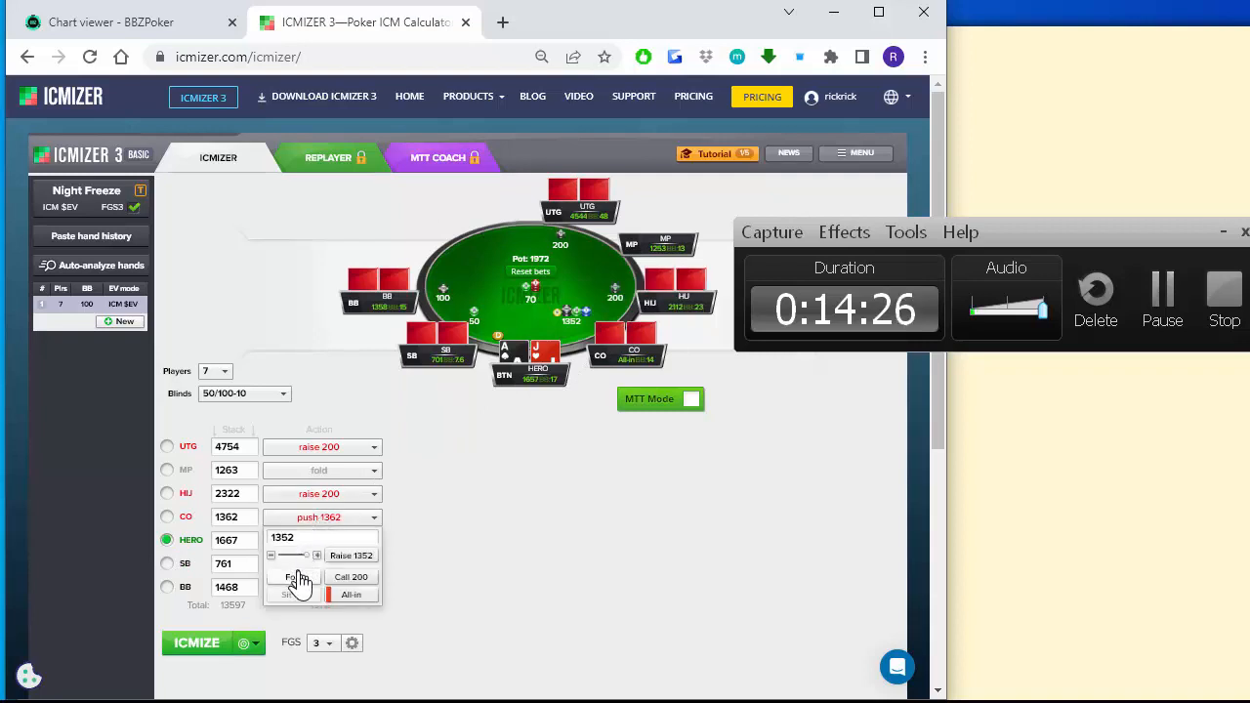
click(297, 577)
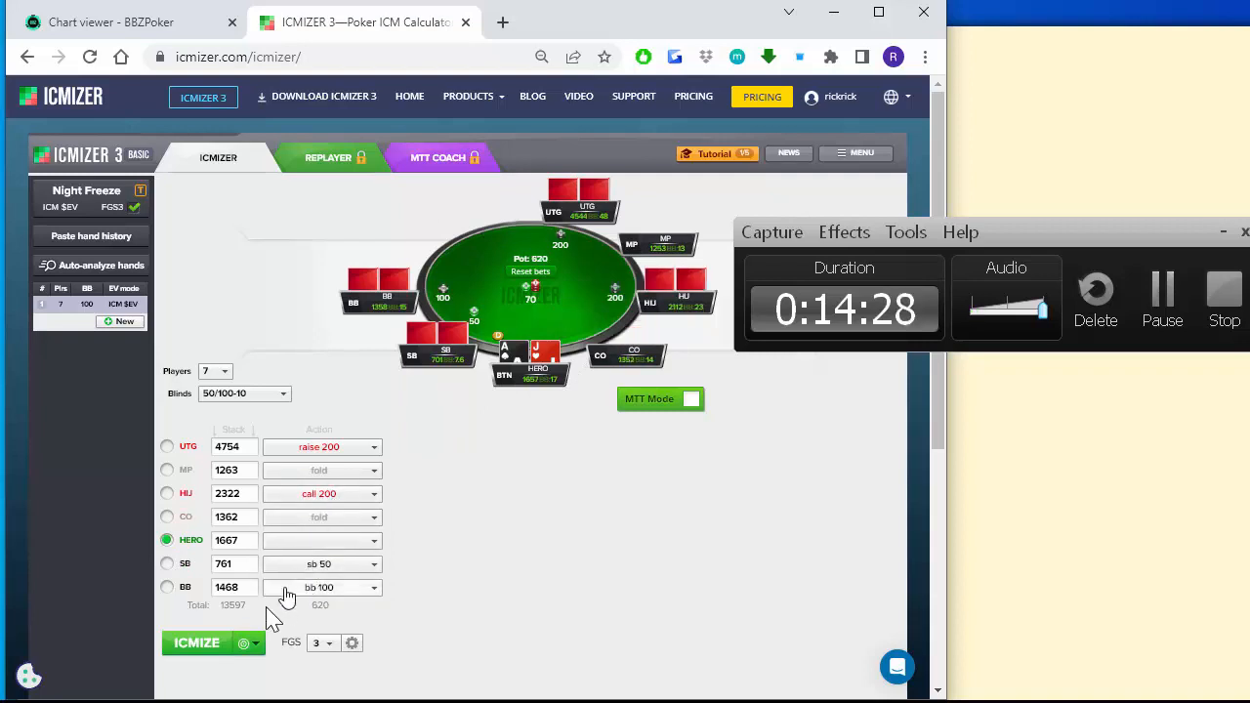
Start the calculation, cancel it and change UTG's action to fold.
click(196, 644)
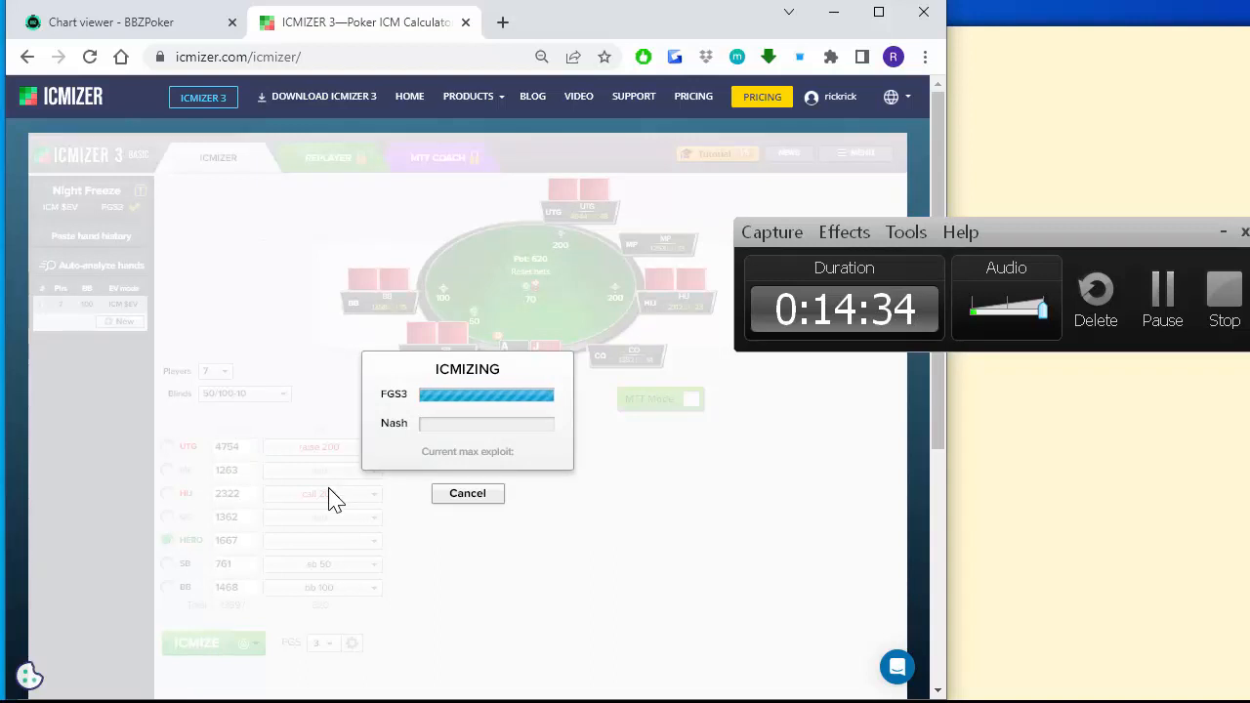
click(476, 495)
click(363, 493)
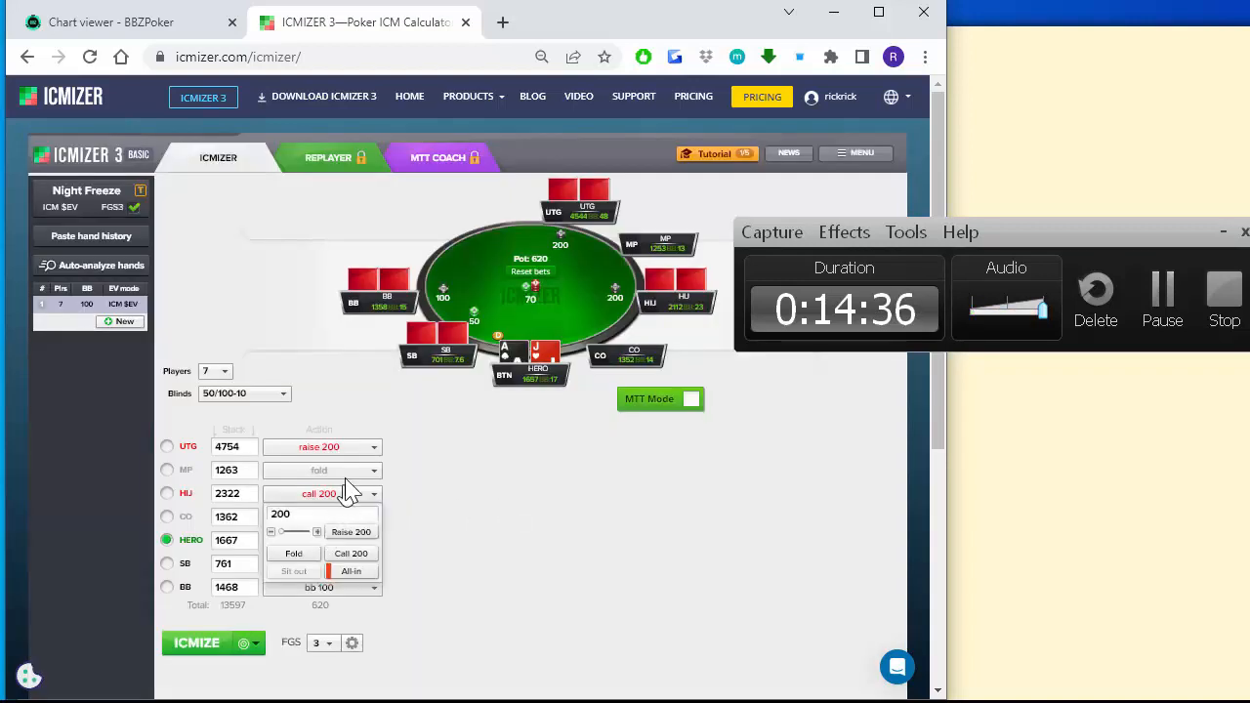
click(369, 447)
click(301, 507)
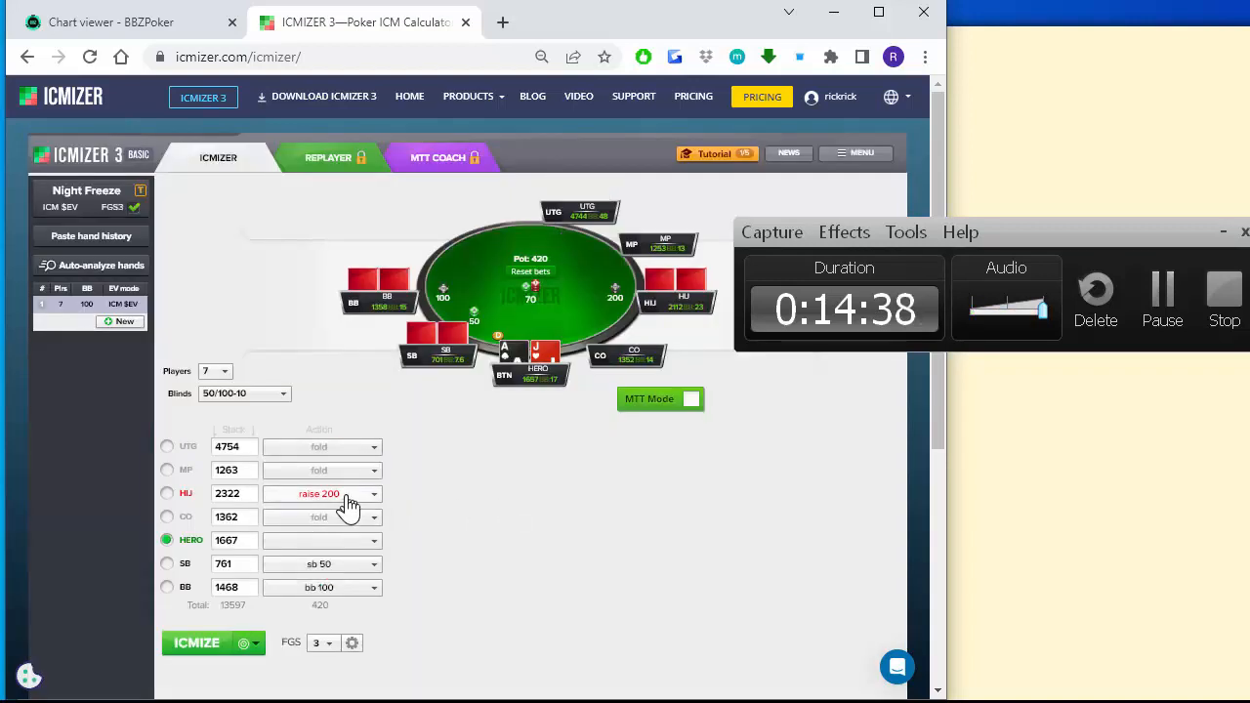
Set HIJ's action to raise 223 and calculate the hero's button decision.
click(319, 494)
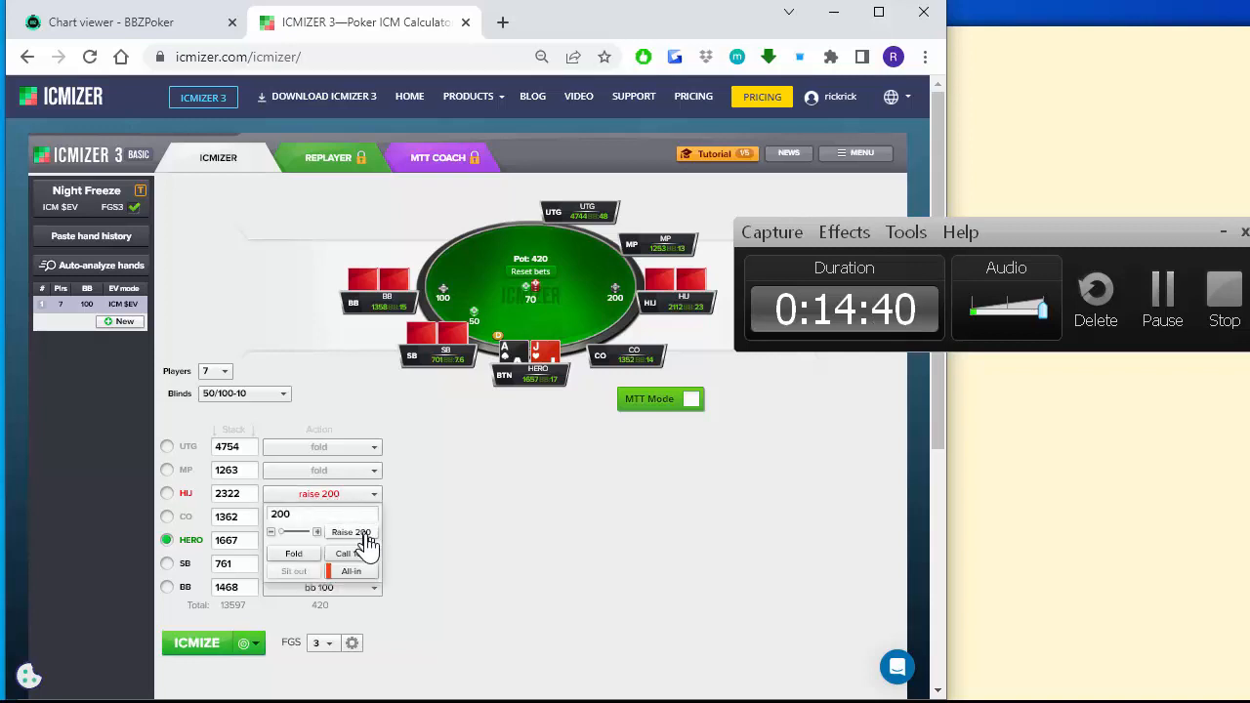
double_click(335, 514)
text(2)
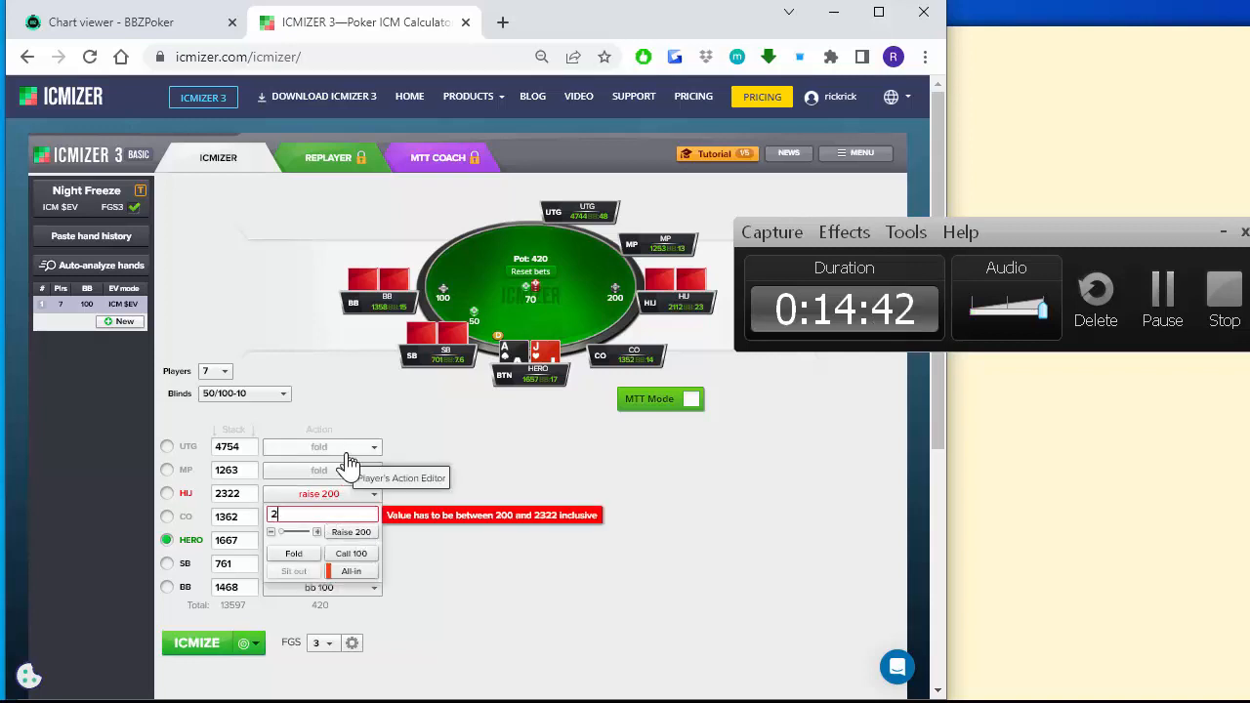
text(23)
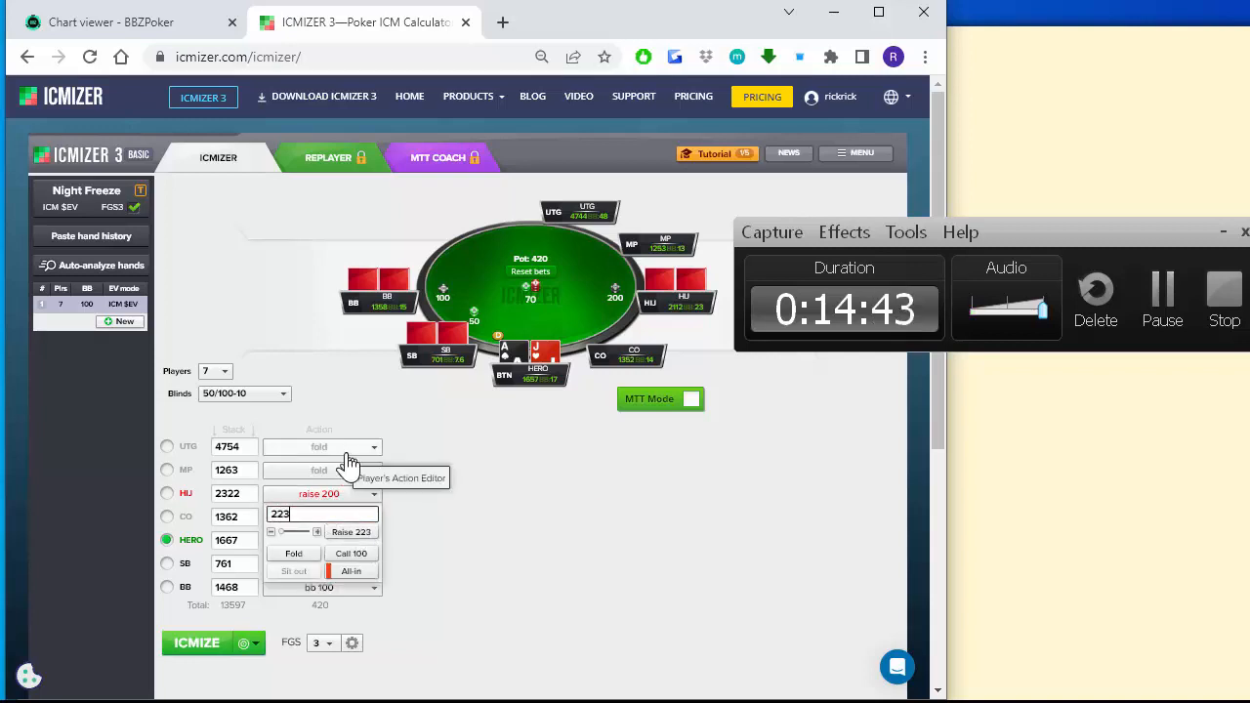
click(351, 532)
click(342, 541)
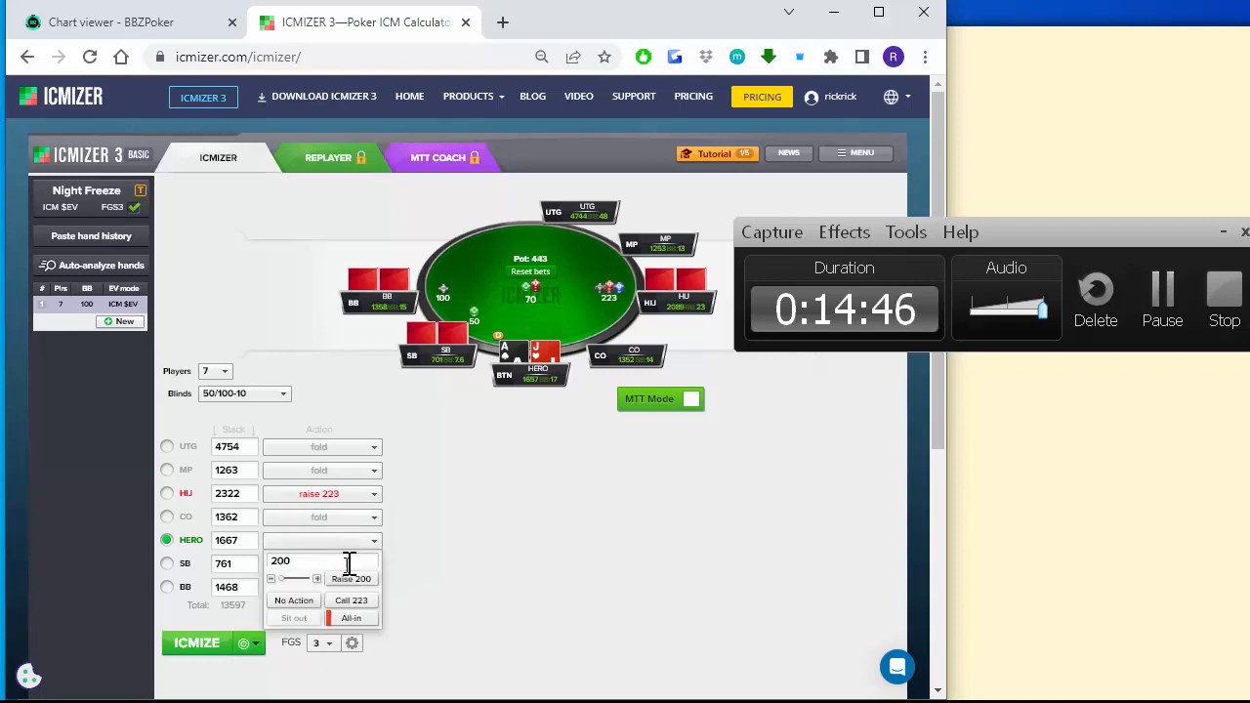
click(353, 552)
click(193, 646)
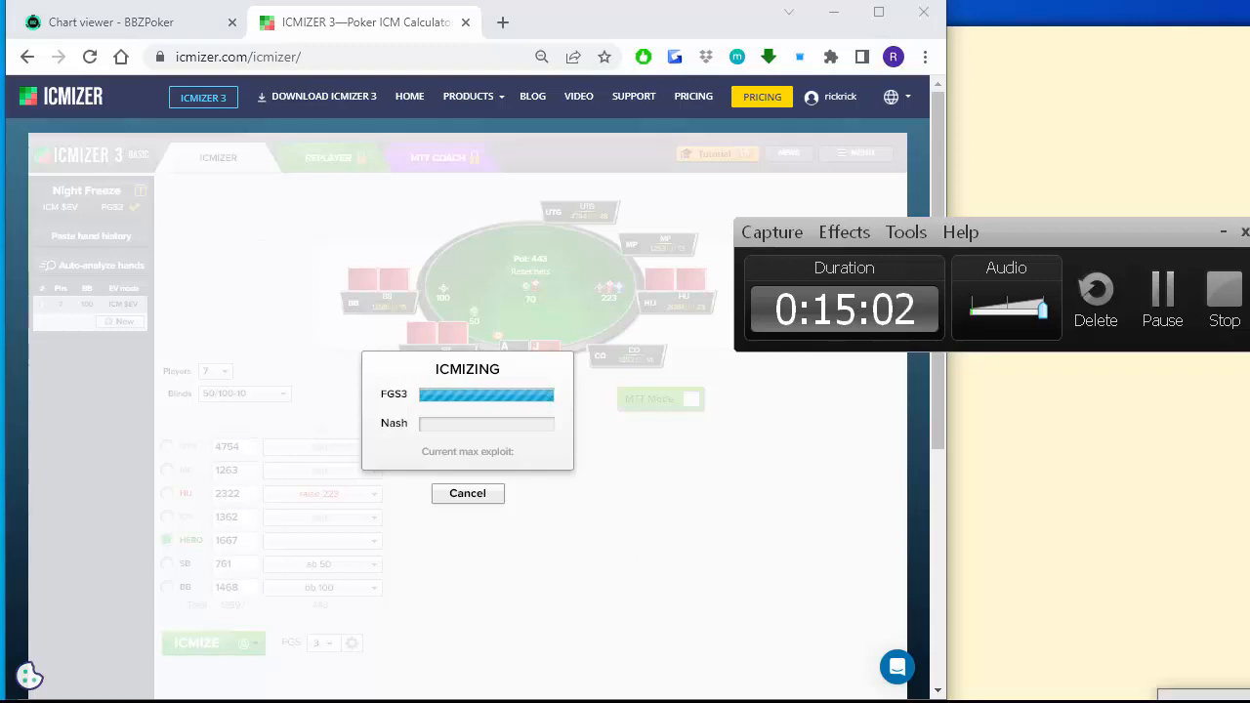
Bring up the Gyazo window, examine the Nightcap SC 2,000 bounty hand with K-10, and minimize the window.
drag(1249, 702, 767, 125)
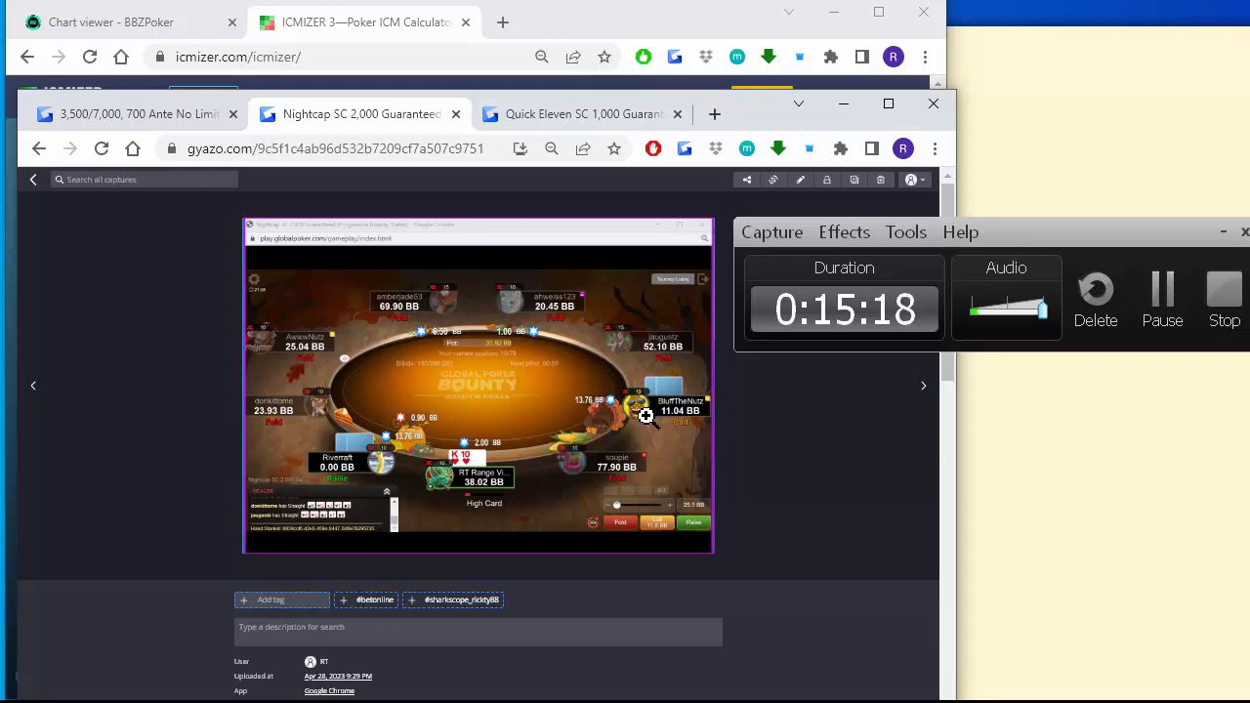
drag(772, 113, 779, 88)
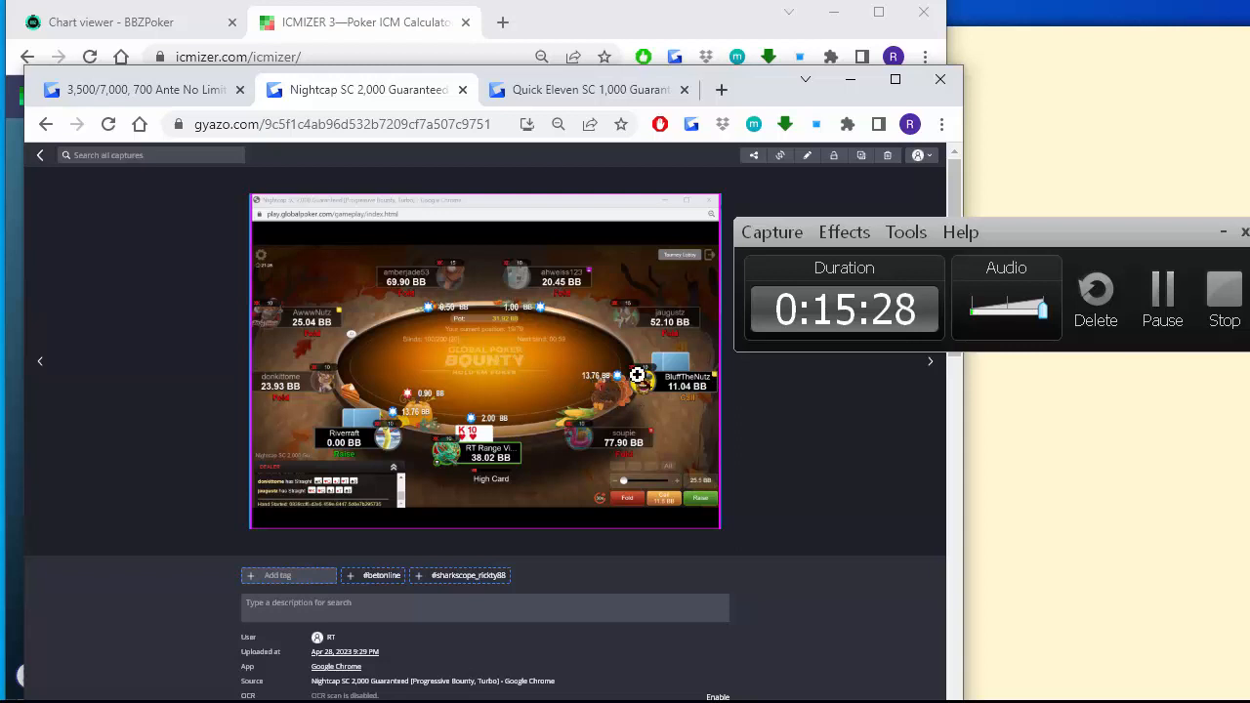
mouse_move(770, 90)
mouse_down()
mouse_move(770, 28)
mouse_move(771, 114)
mouse_up()
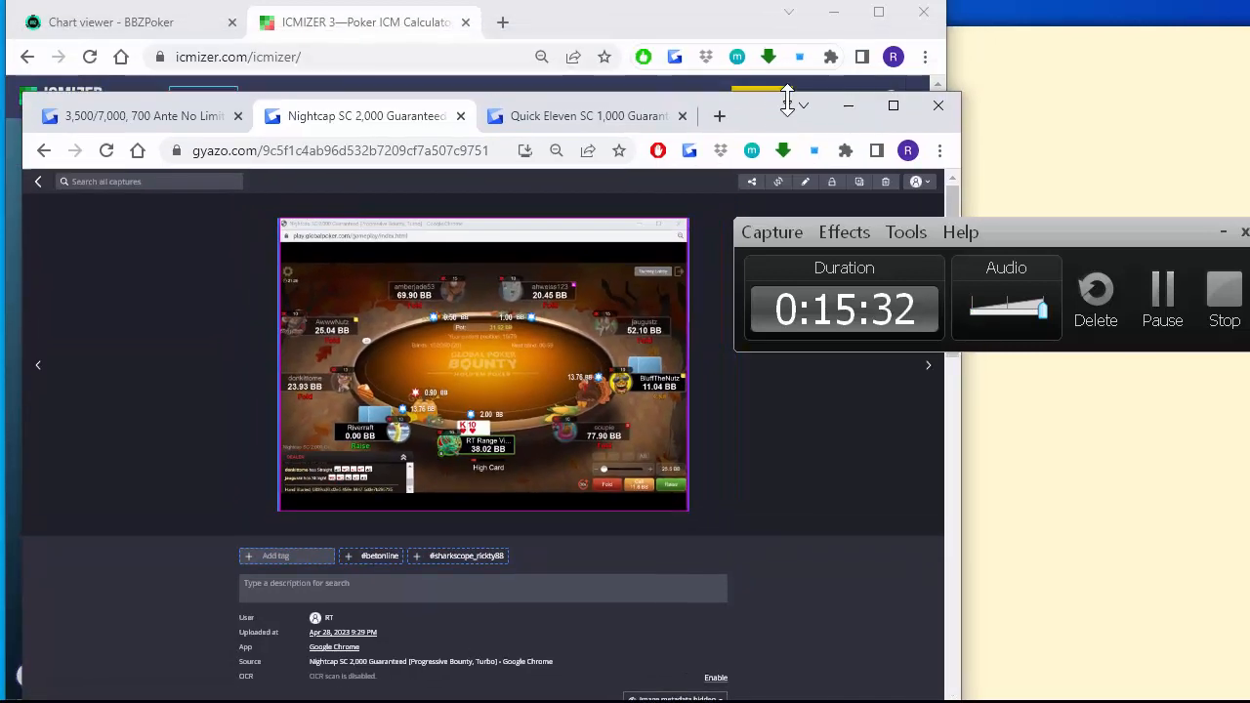
click(844, 119)
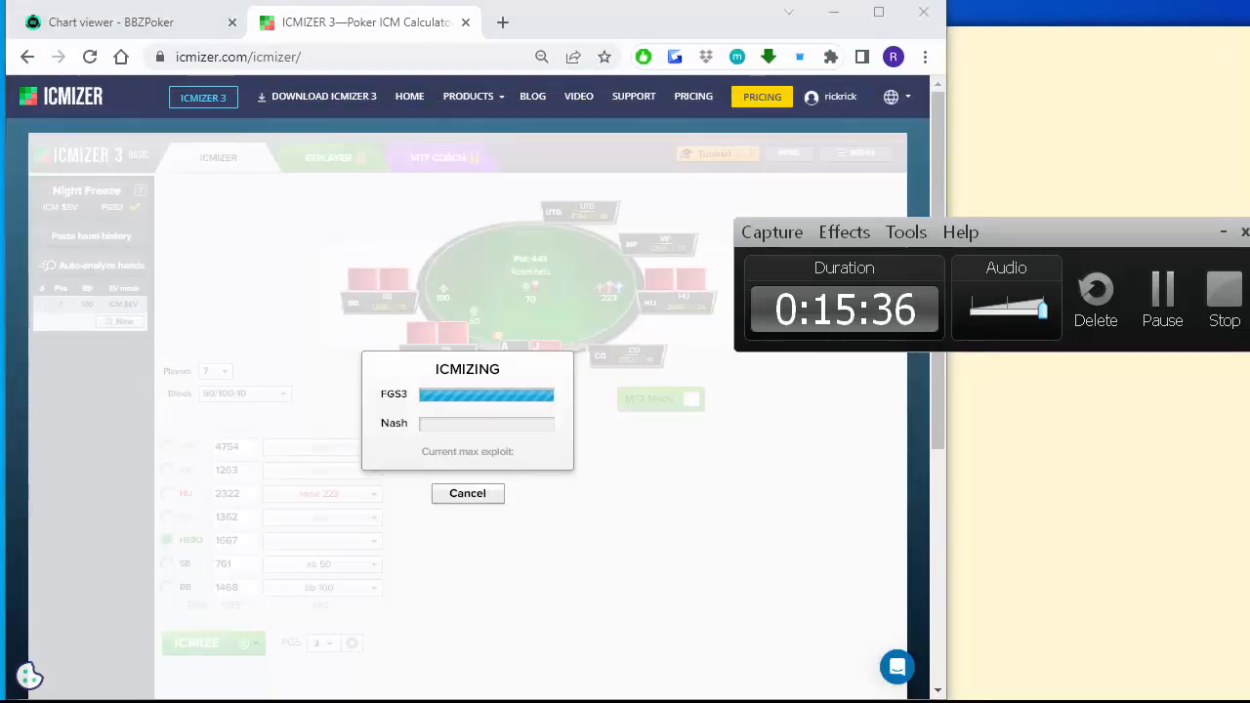
Reopen the Gyazo window, examine the Quick Eleven SC 1,000 and 3,500/7,000 hand screenshots, and minimize the window.
key(alt+Tab)
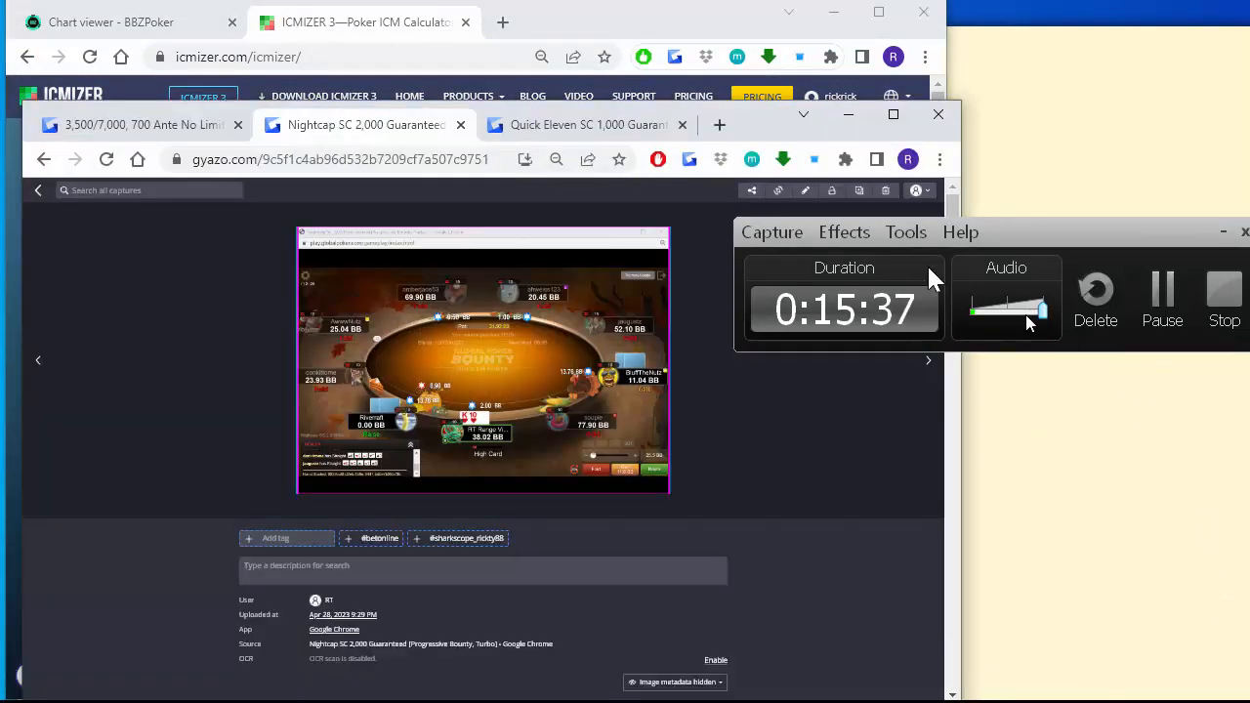
click(536, 125)
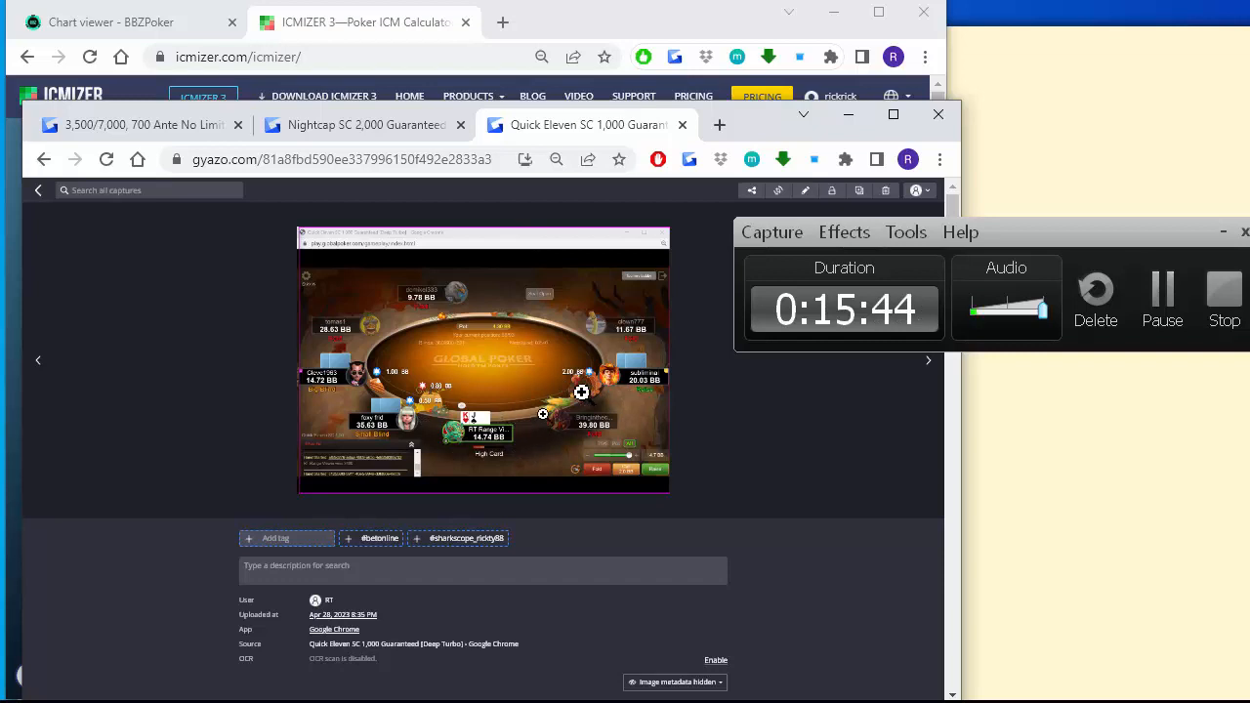
click(162, 127)
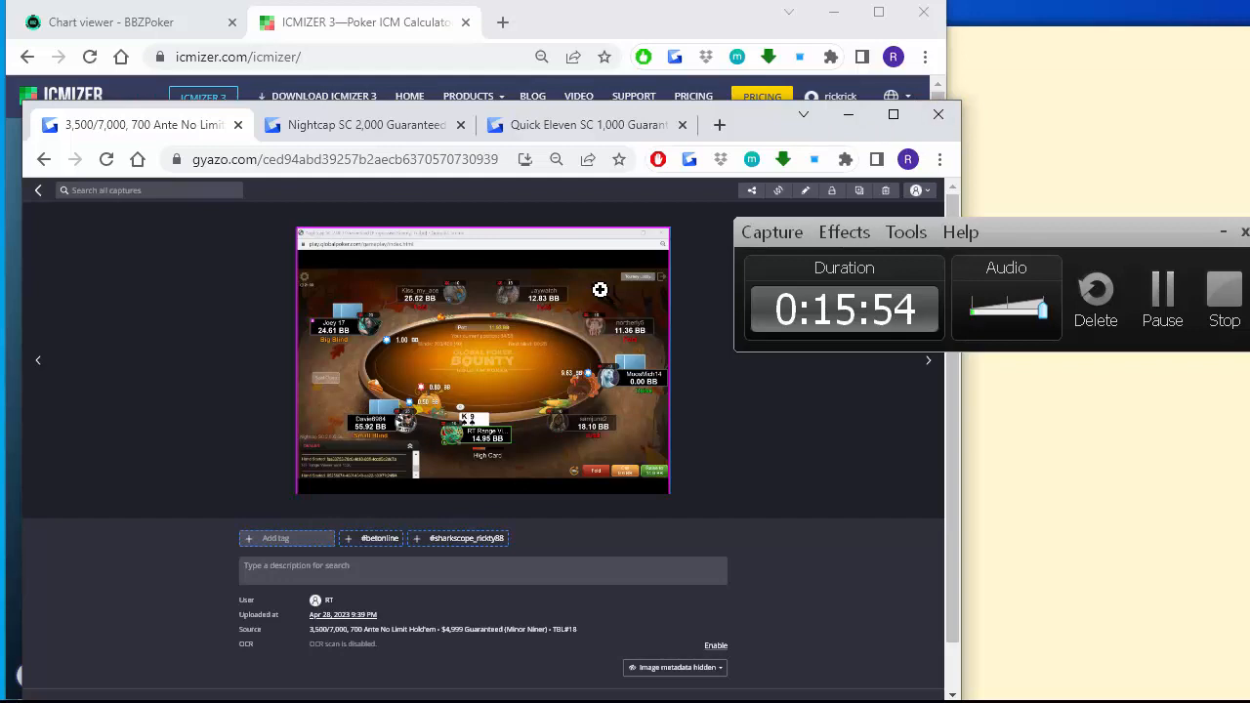
drag(762, 115, 811, 79)
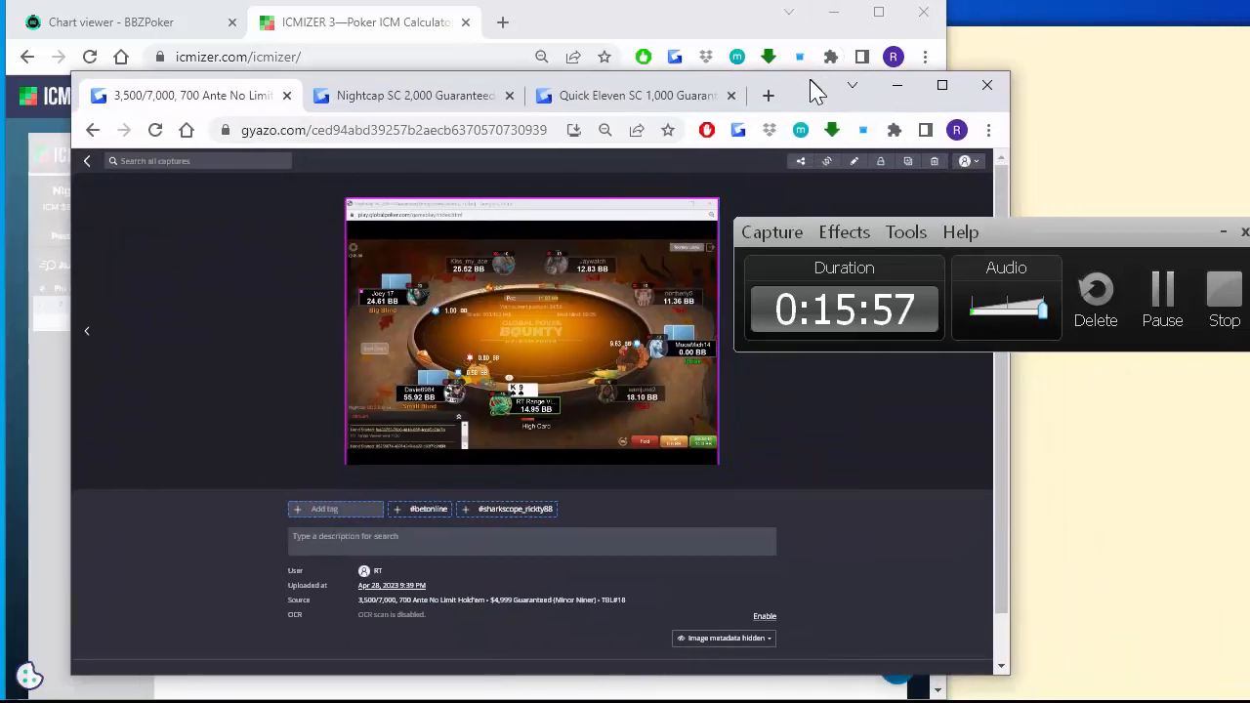
click(541, 317)
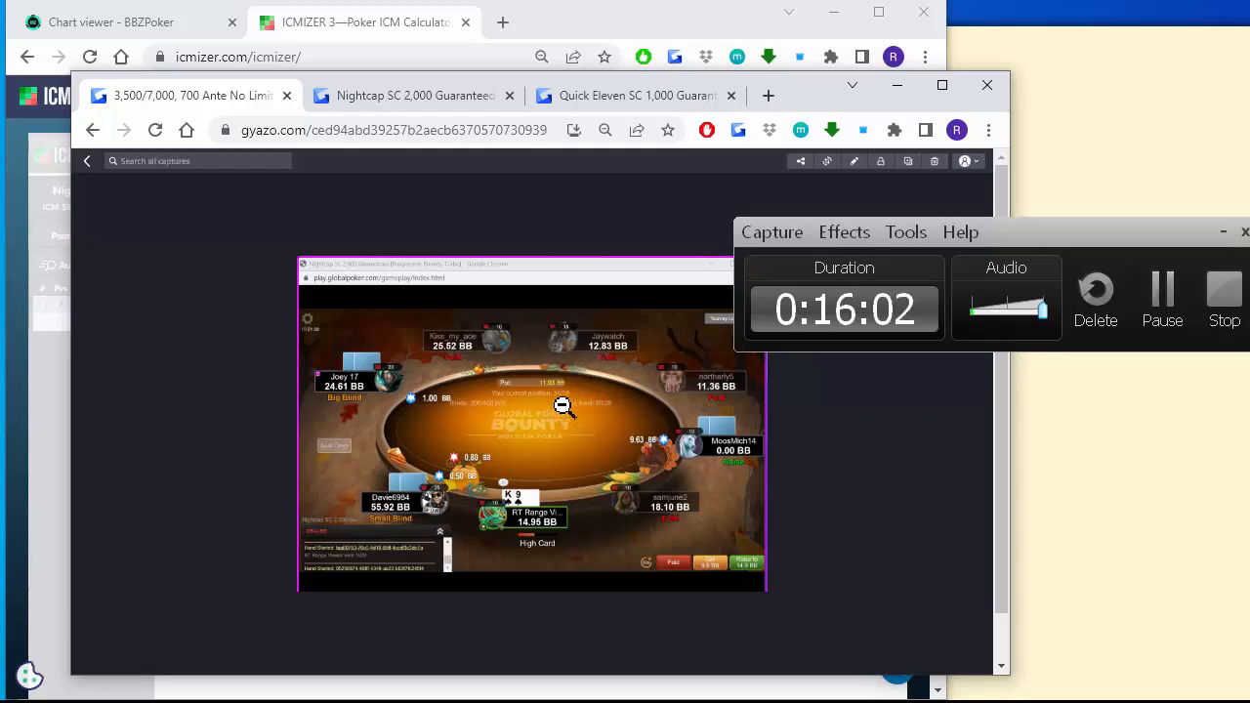
click(565, 403)
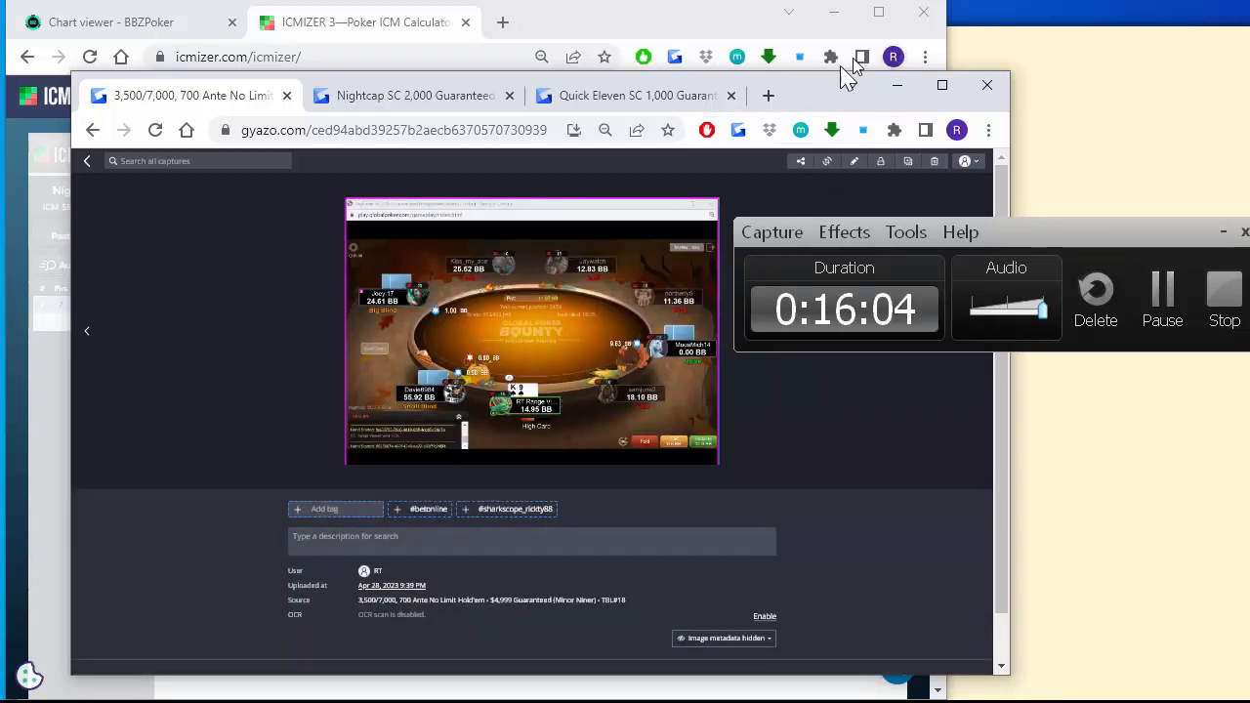
click(896, 85)
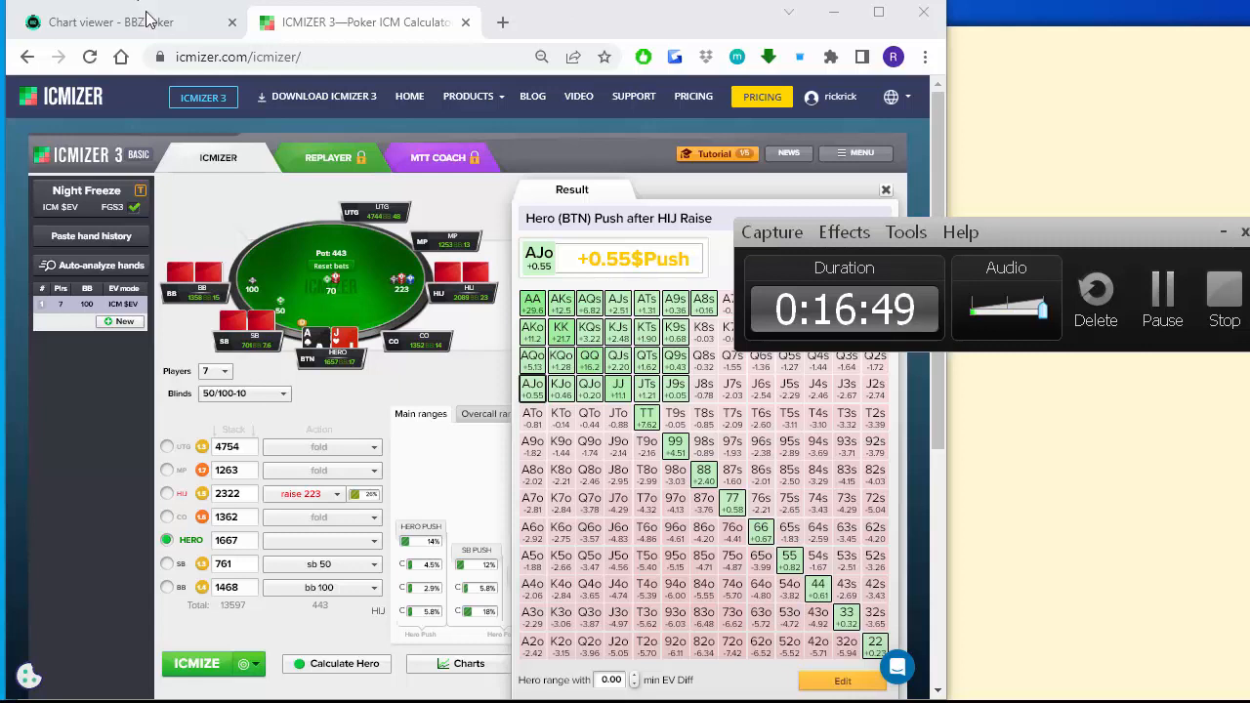
Move the screen recorder off the ICMIZER result and bring the browser back in front of the sticky notes.
drag(1052, 236, 1249, 329)
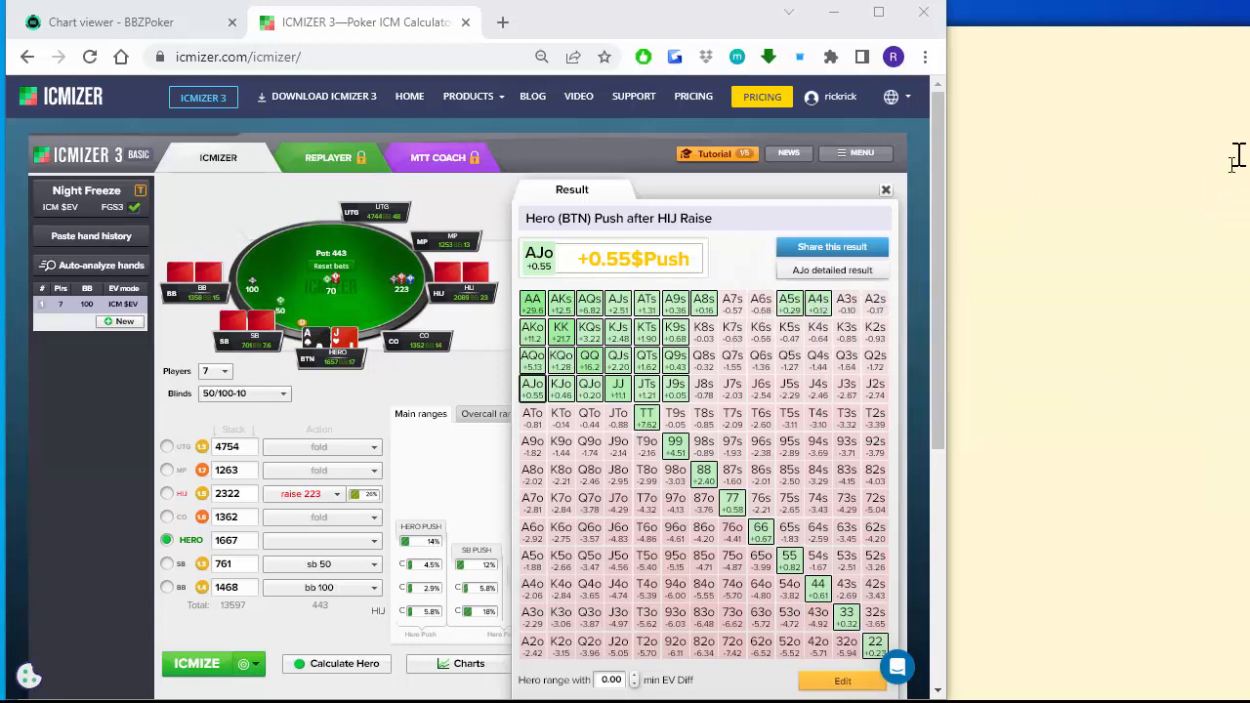
click(1242, 222)
mouse_move(1249, 225)
mouse_down()
mouse_move(1214, 232)
mouse_move(1234, 228)
mouse_up()
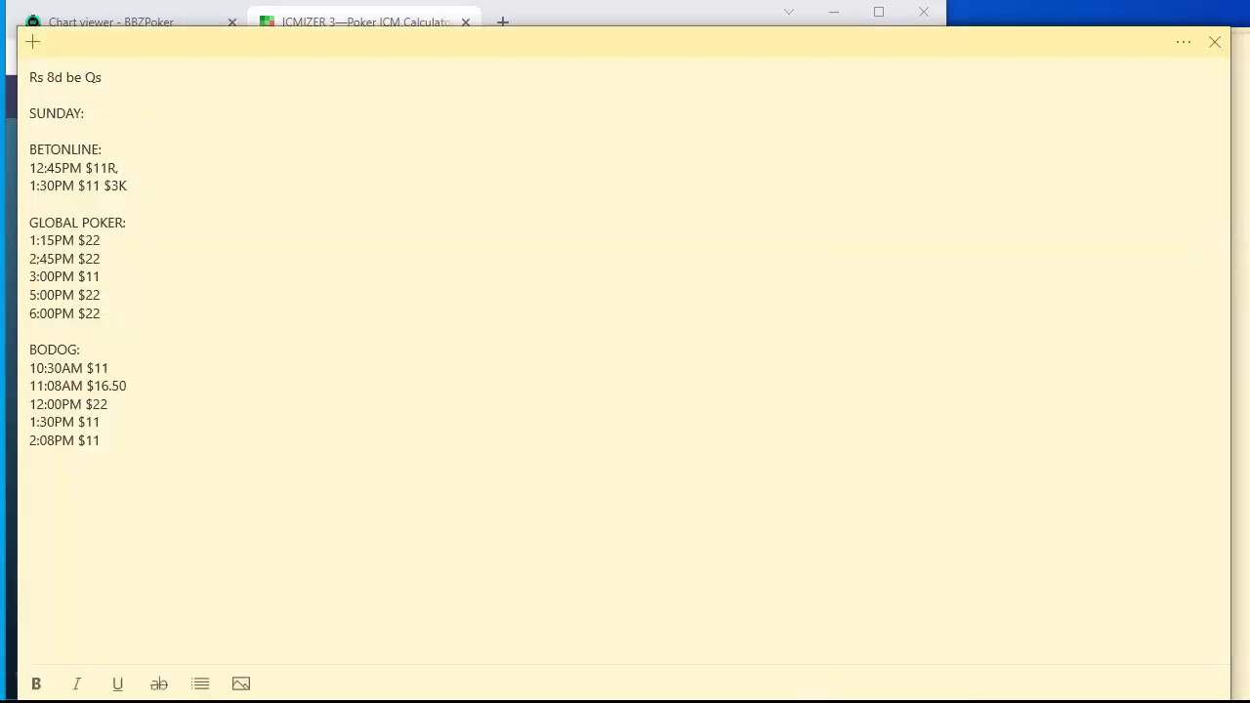
click(1240, 259)
drag(1237, 255, 1187, 305)
click(583, 18)
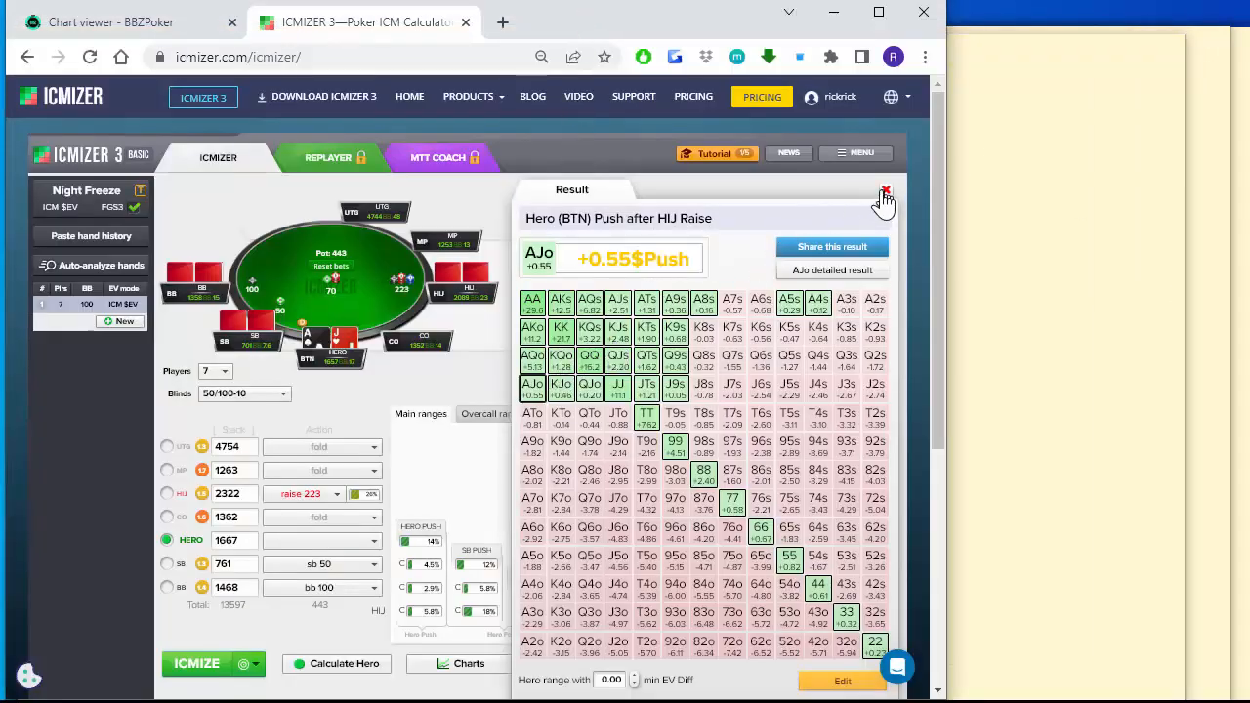
drag(660, 6, 668, 25)
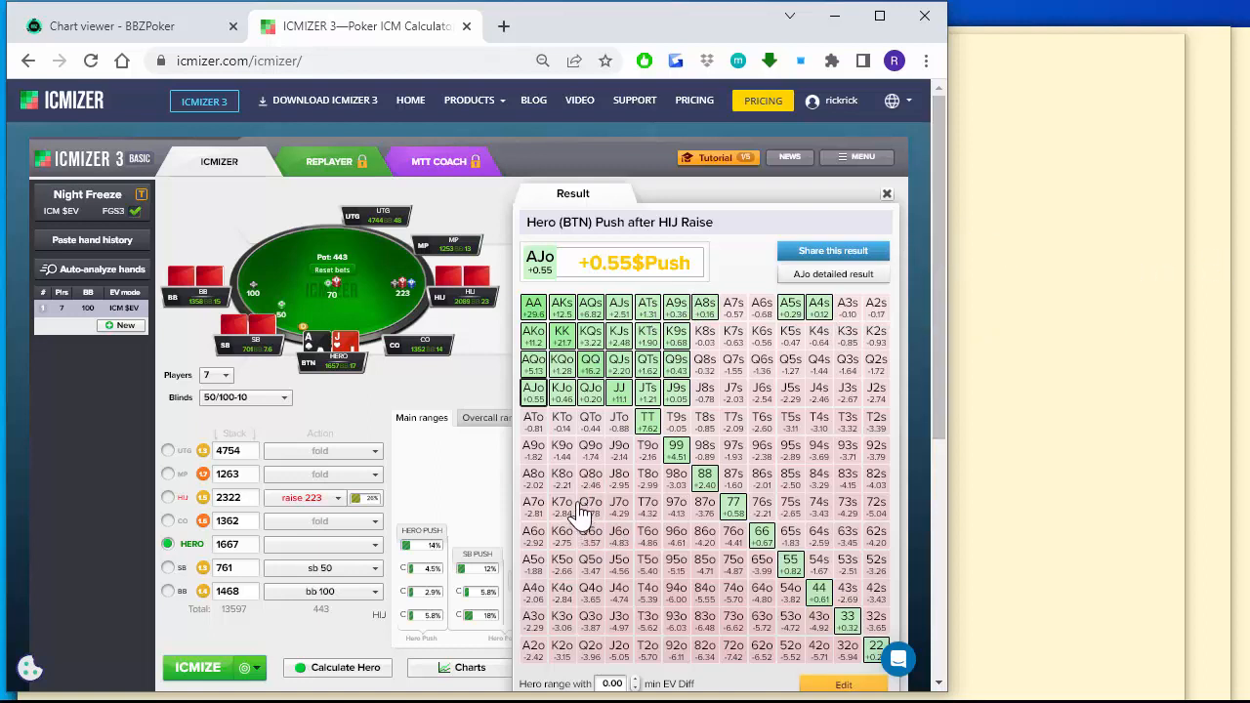
Close and reopen the hero's push result, and set the range's minimum EV difference first to 2.00, finally to 2.90.
click(346, 339)
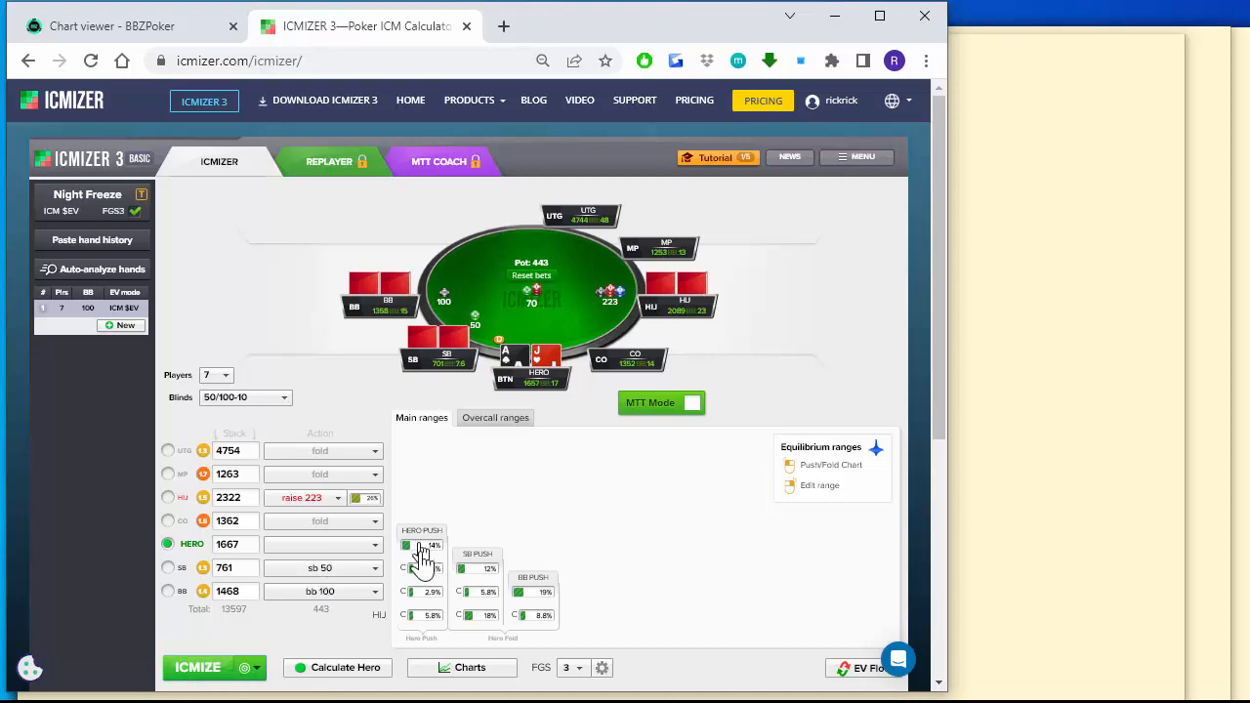
click(187, 670)
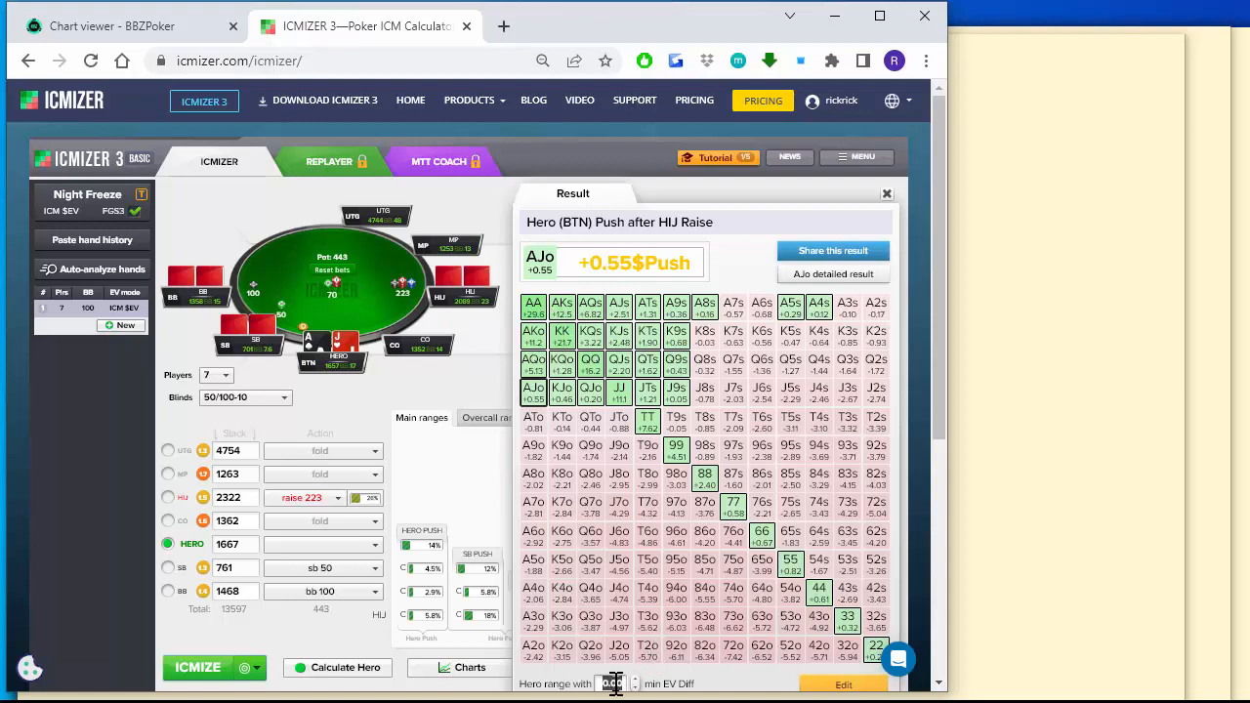
text(2)
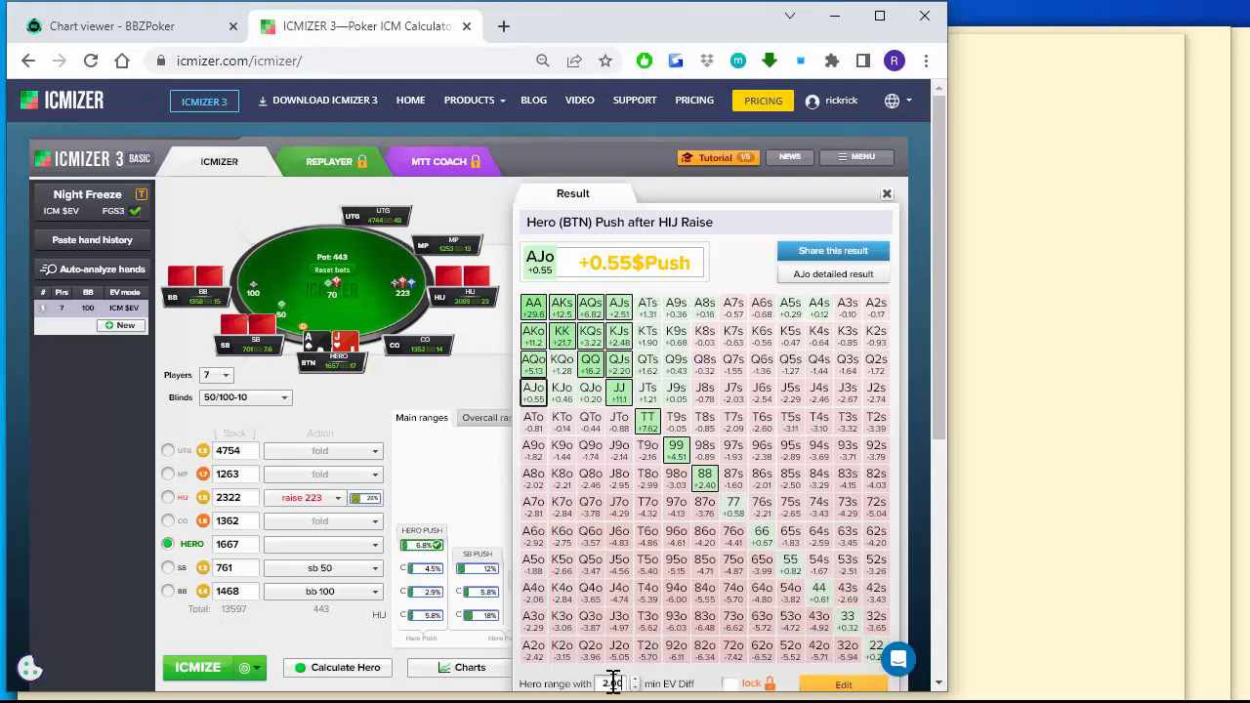
scroll(612, 682, down, 4)
scroll(625, 557, up, 3)
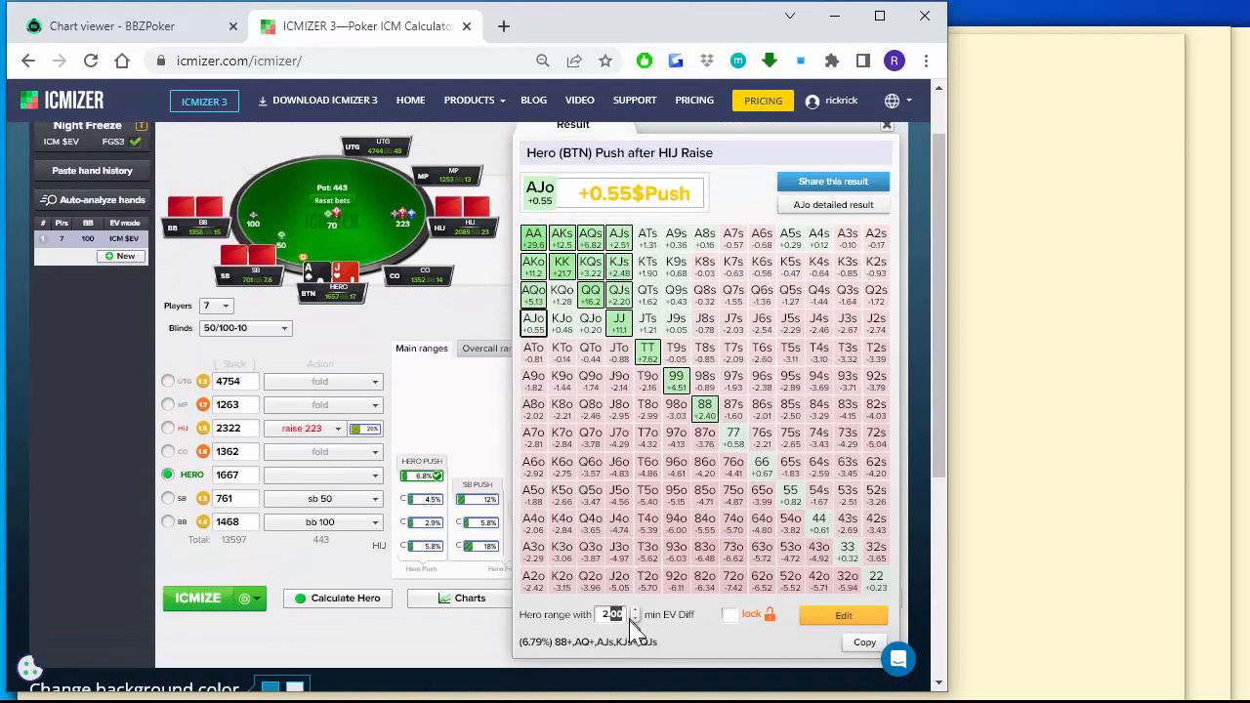
text(90)
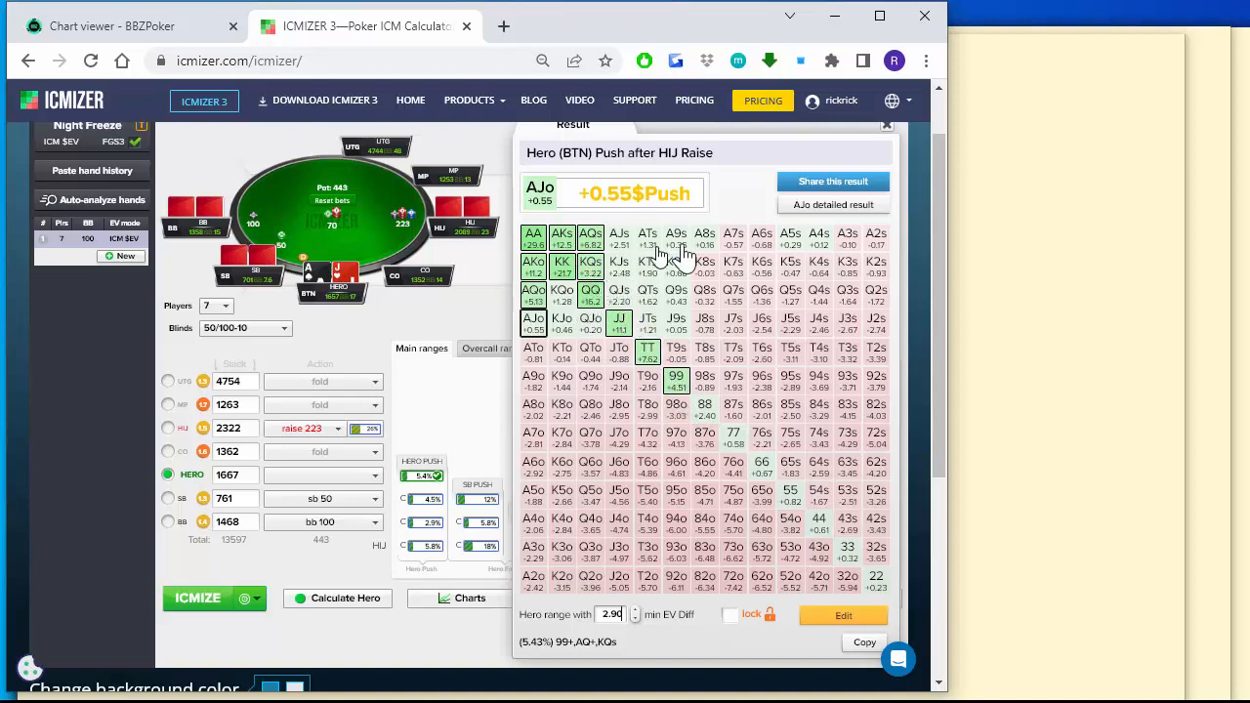
Set and lock the HIJ raise range at 33.3%, recalculate the hero's push against it, and close the result.
click(441, 433)
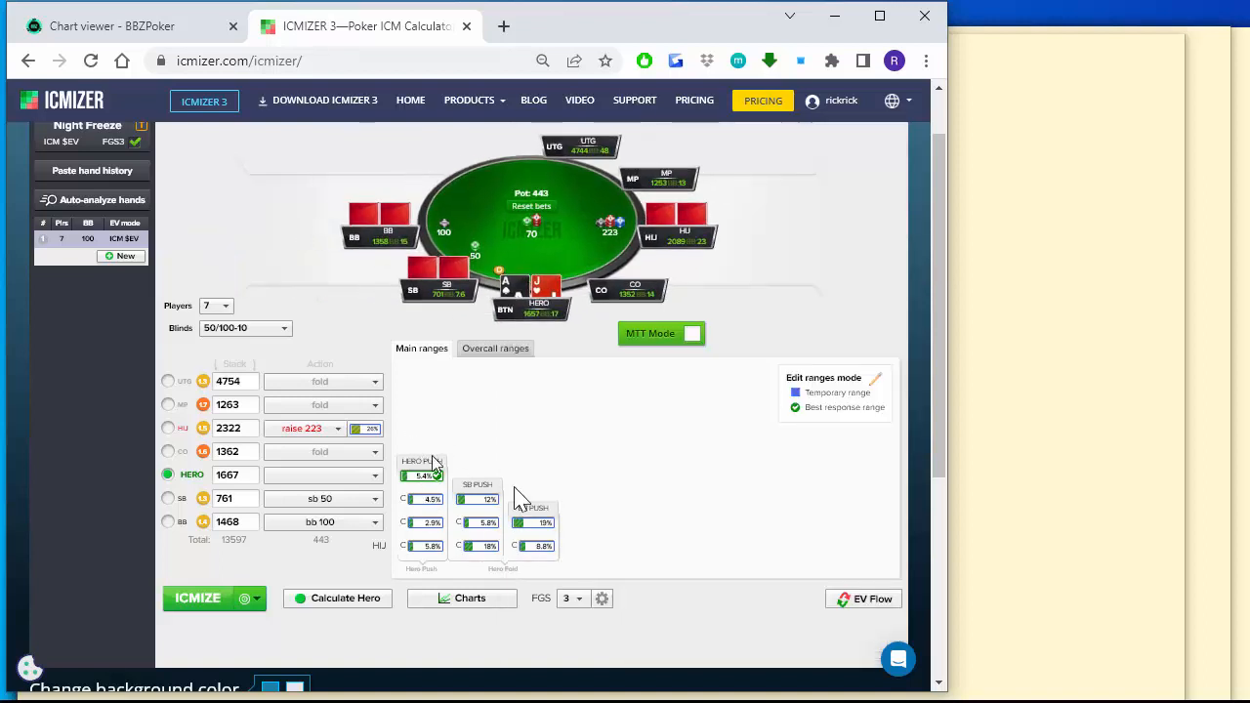
click(377, 435)
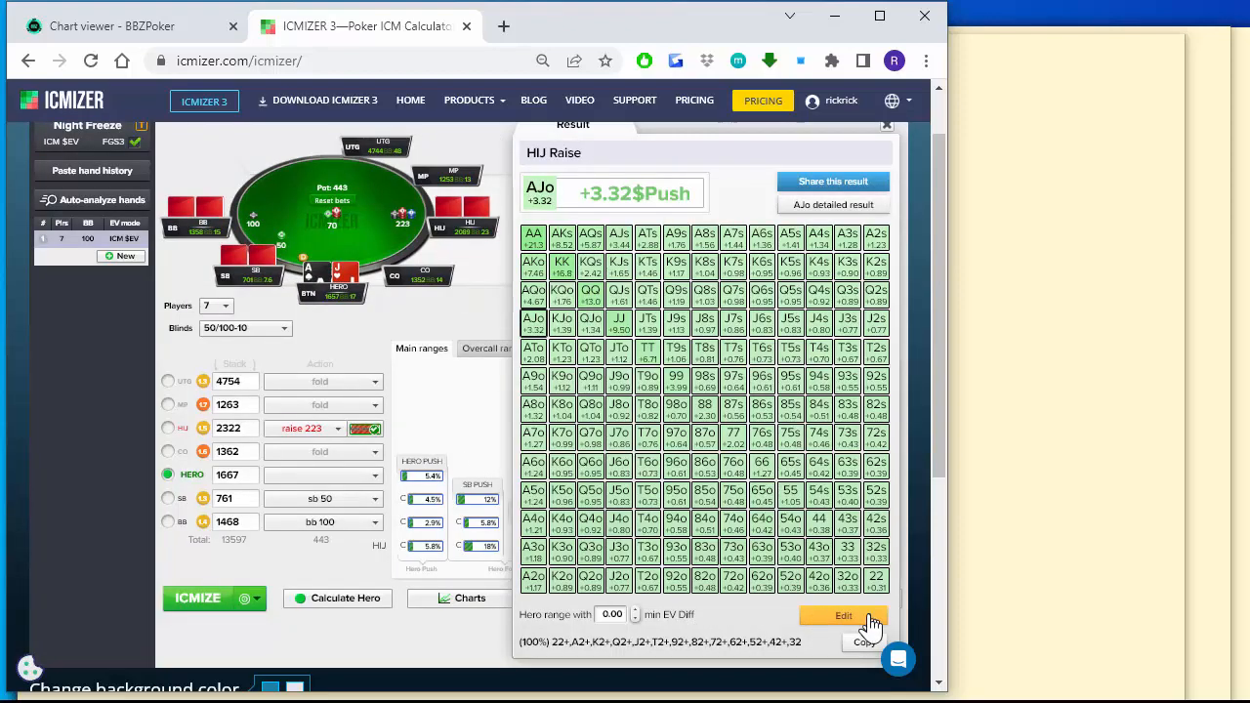
click(844, 616)
drag(713, 599, 607, 606)
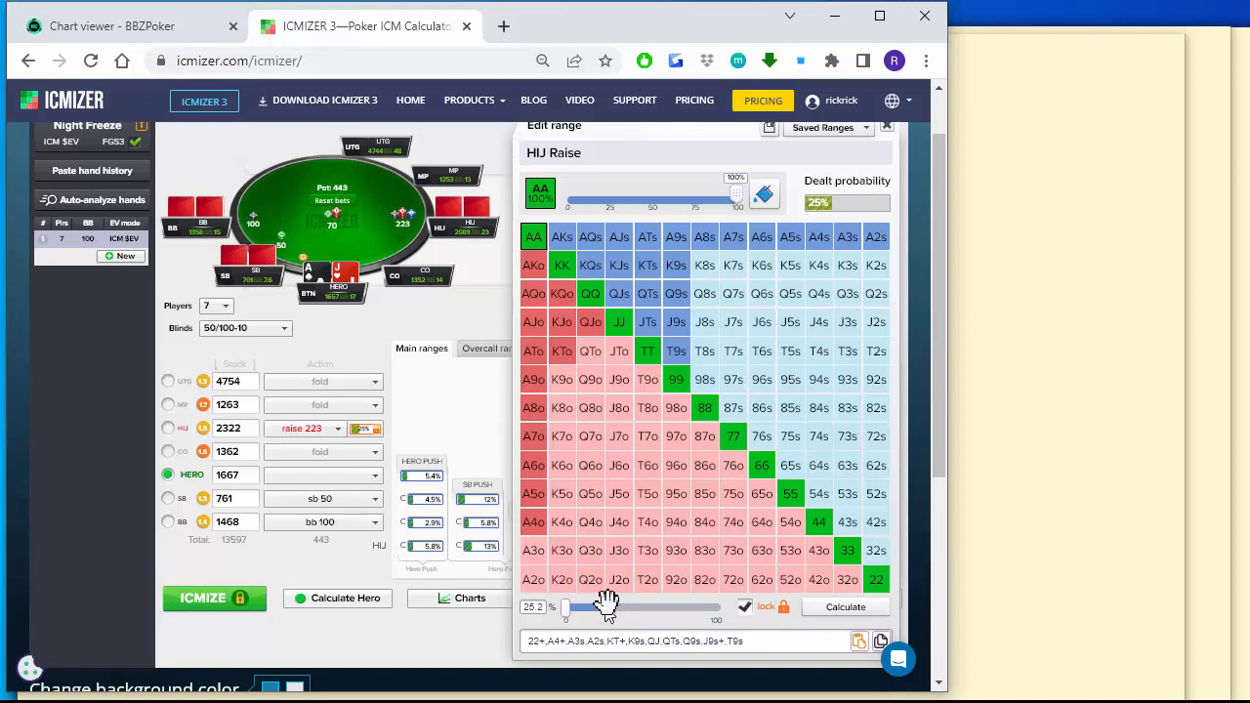
drag(614, 607, 616, 608)
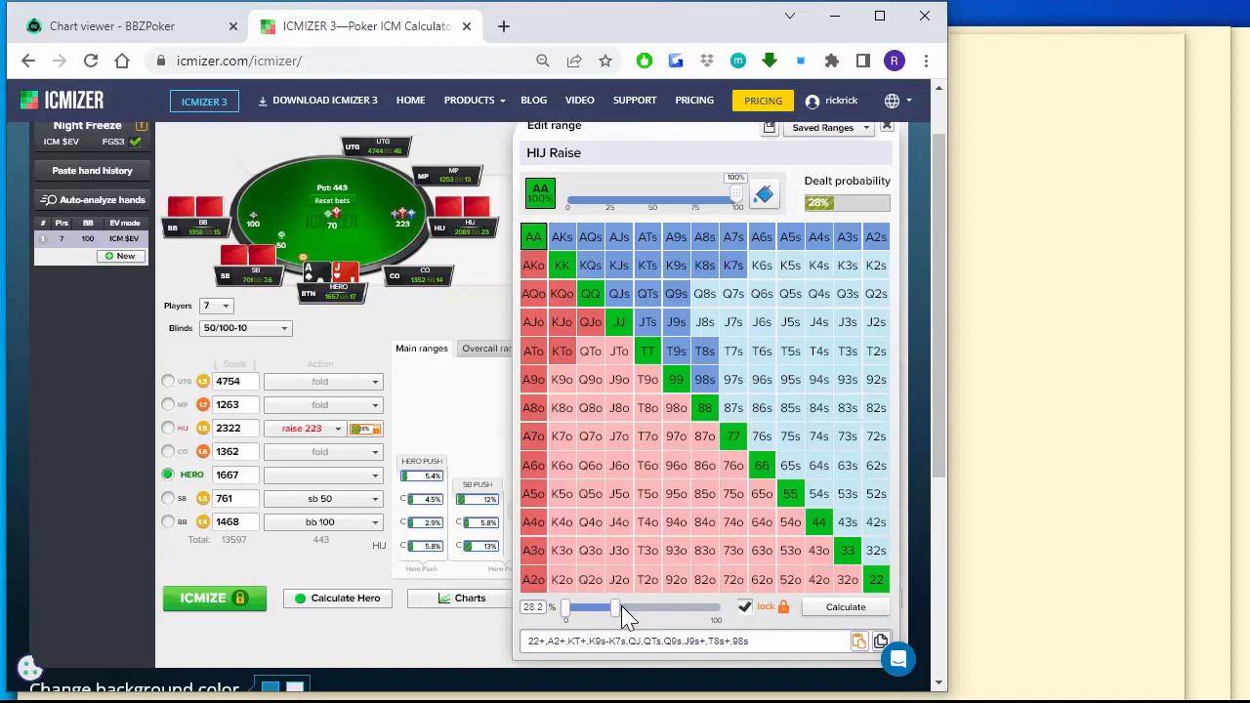
drag(612, 606, 622, 606)
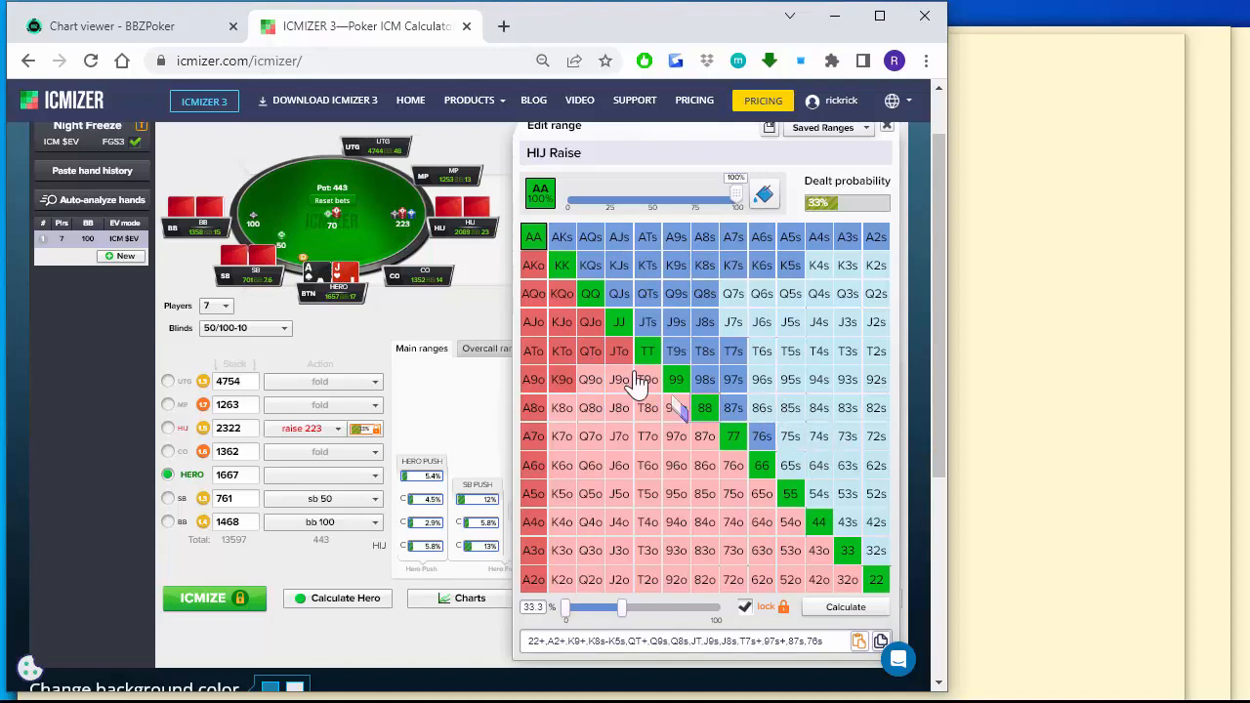
click(444, 434)
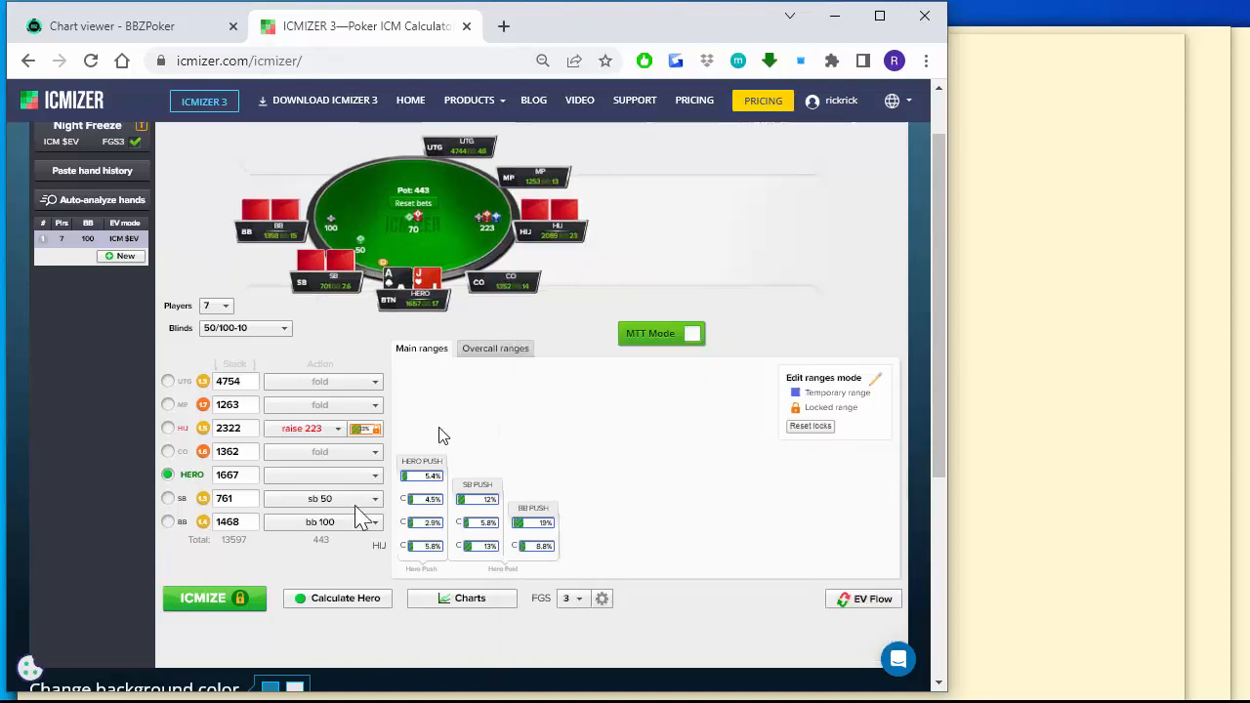
click(353, 606)
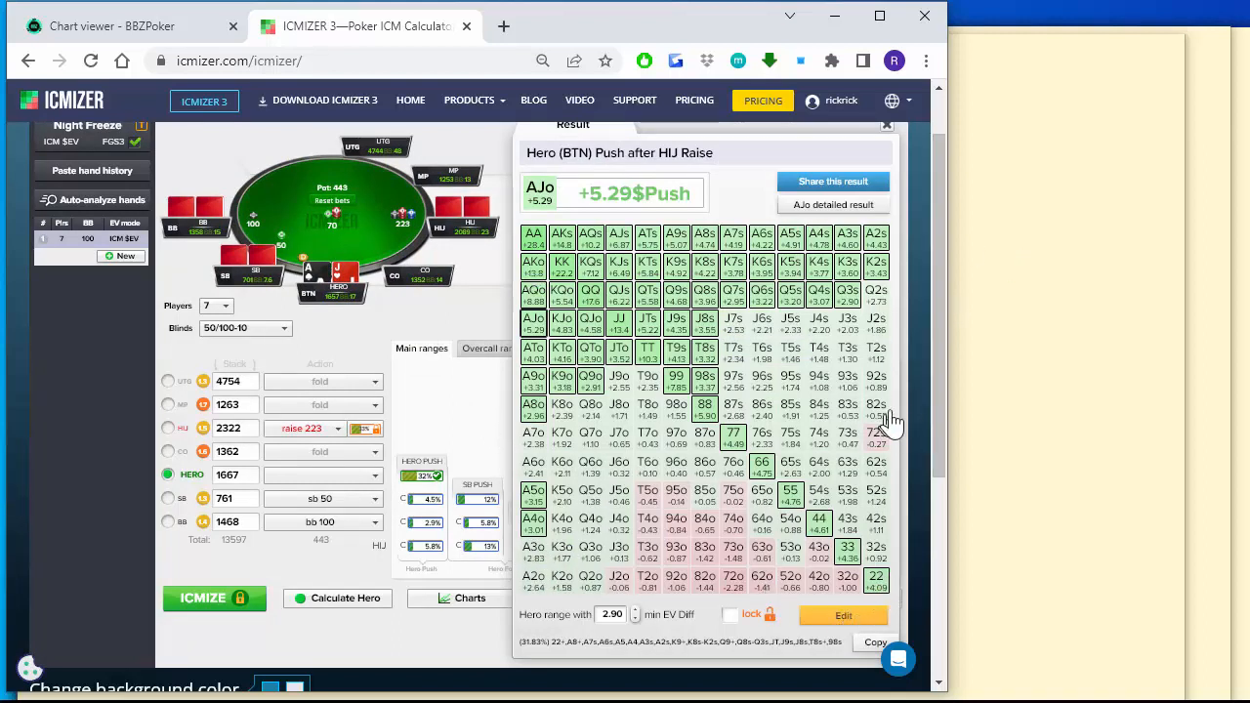
click(887, 125)
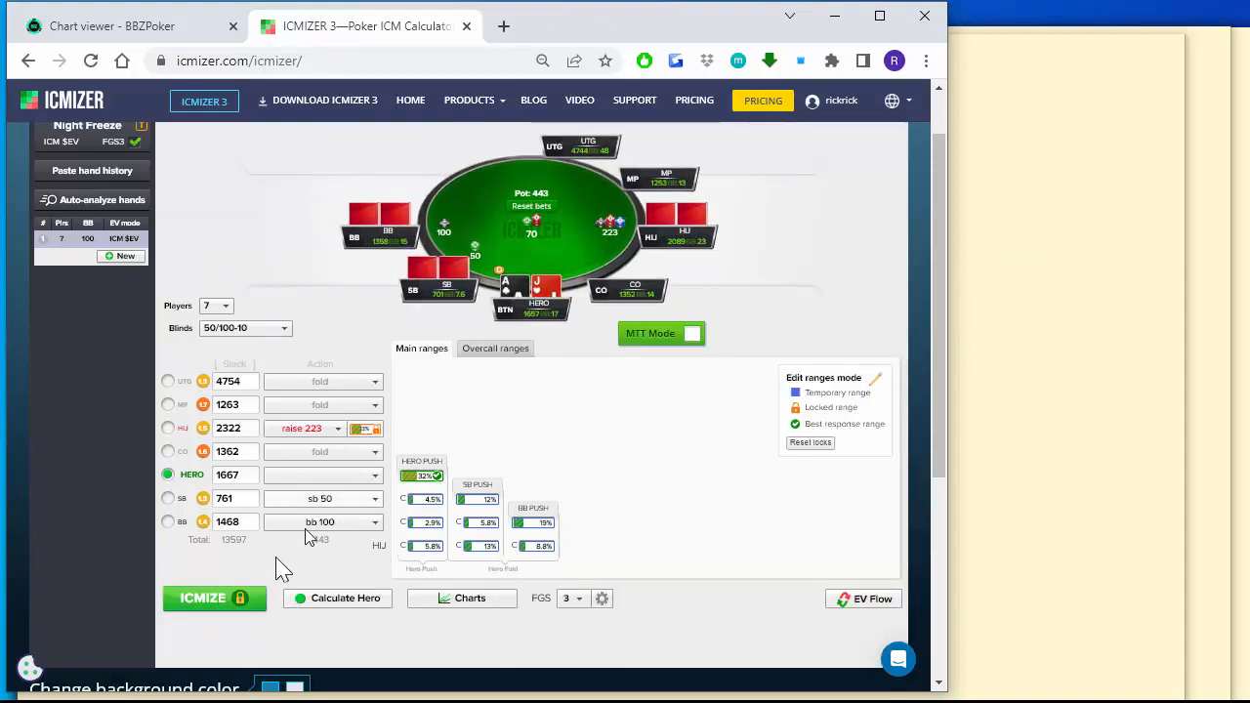
Rerun the full ICMIZE calculation without the HIJ range lock and set the hero push result's minimum EV difference to 3.00.
click(246, 607)
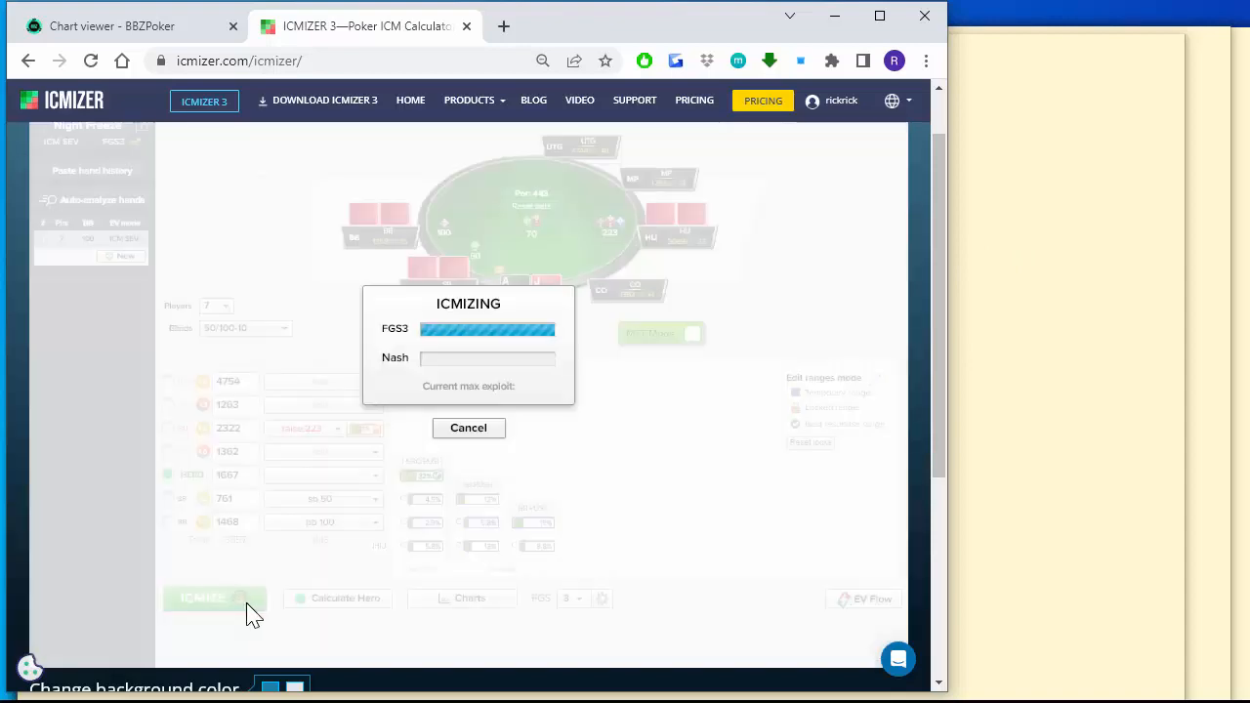
click(496, 431)
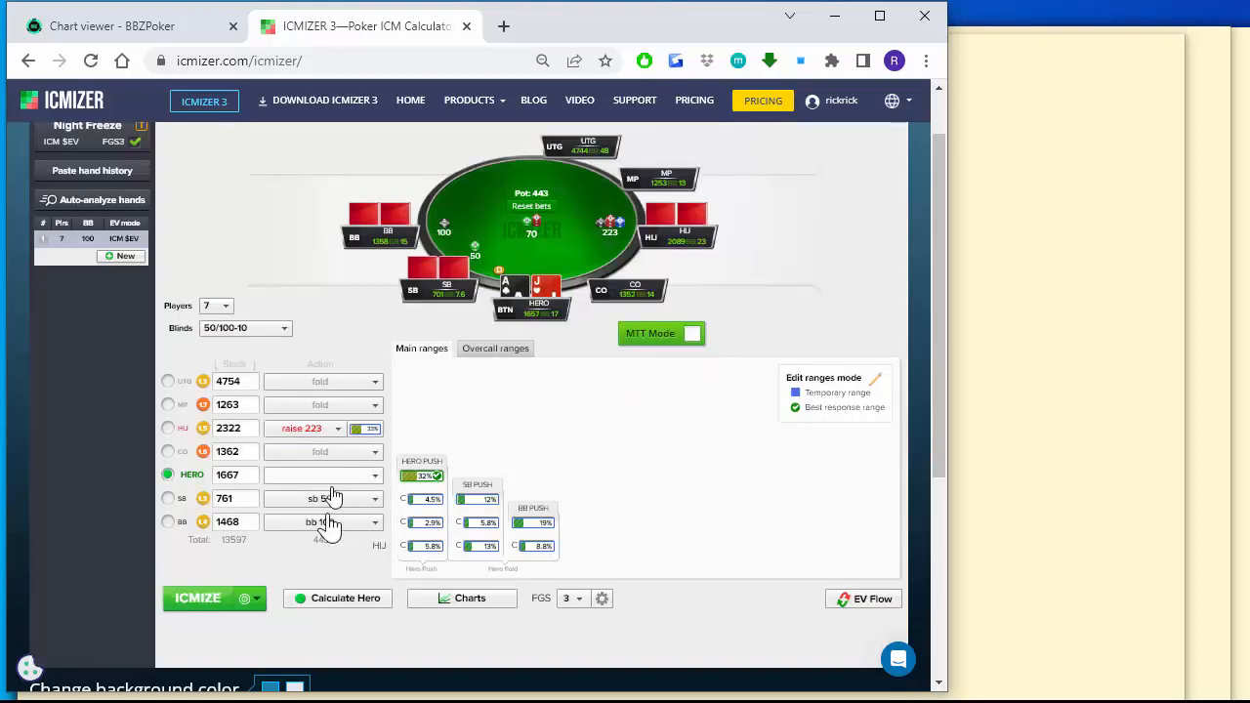
click(198, 600)
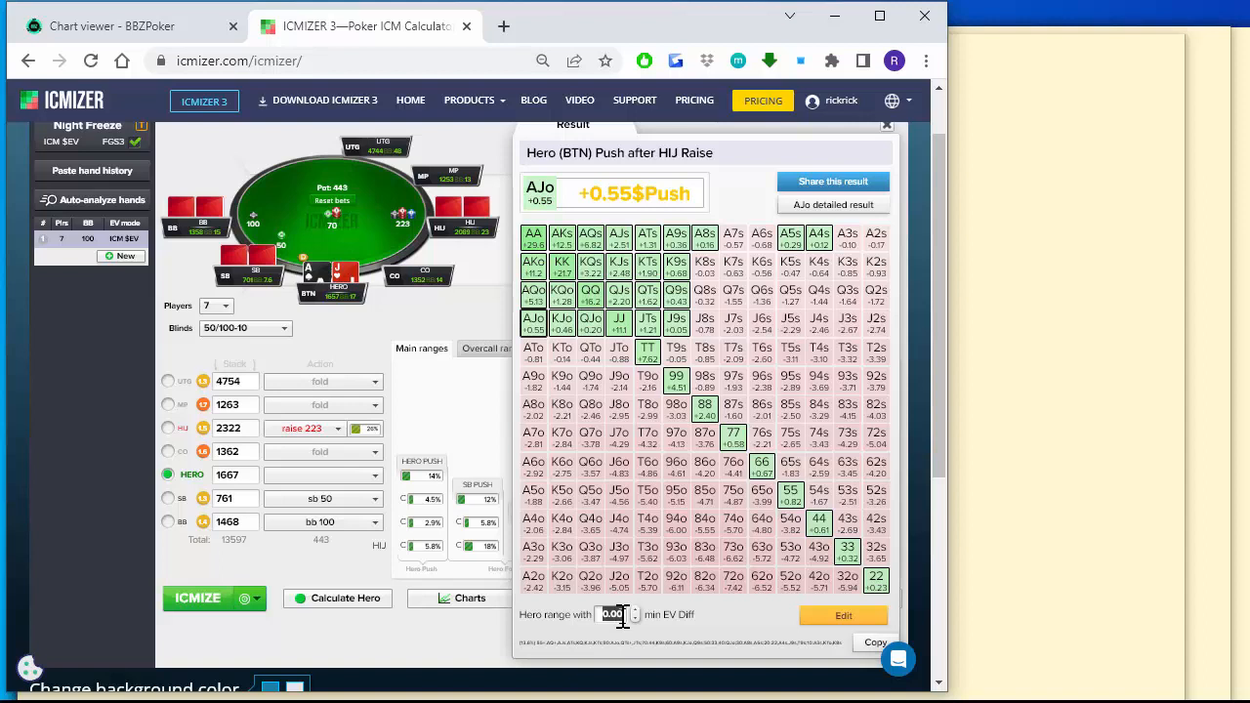
text(3)
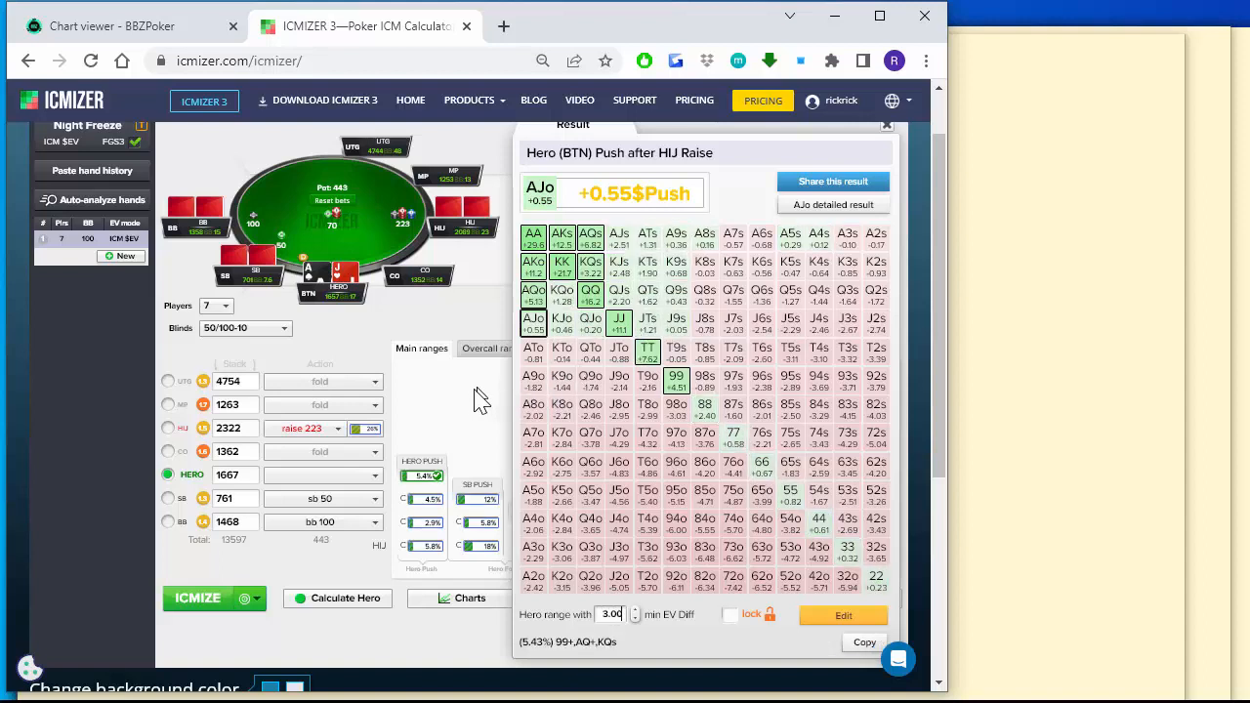
click(485, 451)
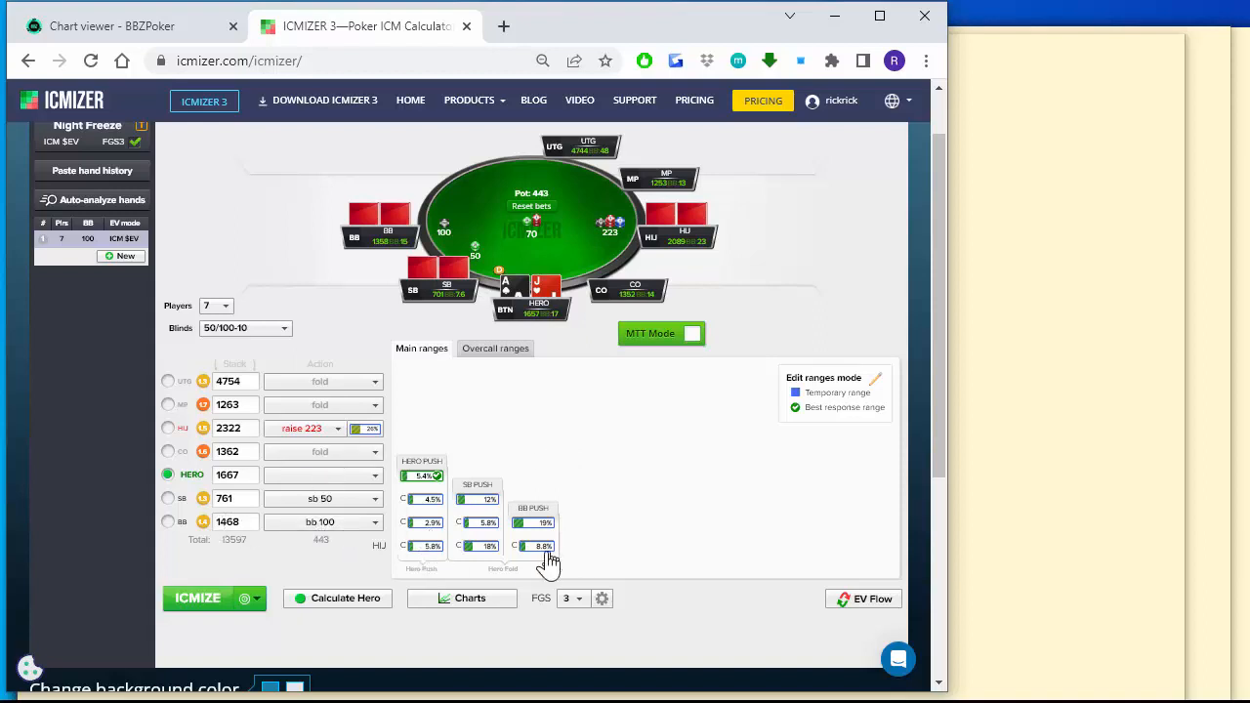
Narrow the BB push range after the HIJ raise to QQ-22, AT+ and KJ+, and recalculate the hero's push.
mouse_move(545, 558)
click(537, 530)
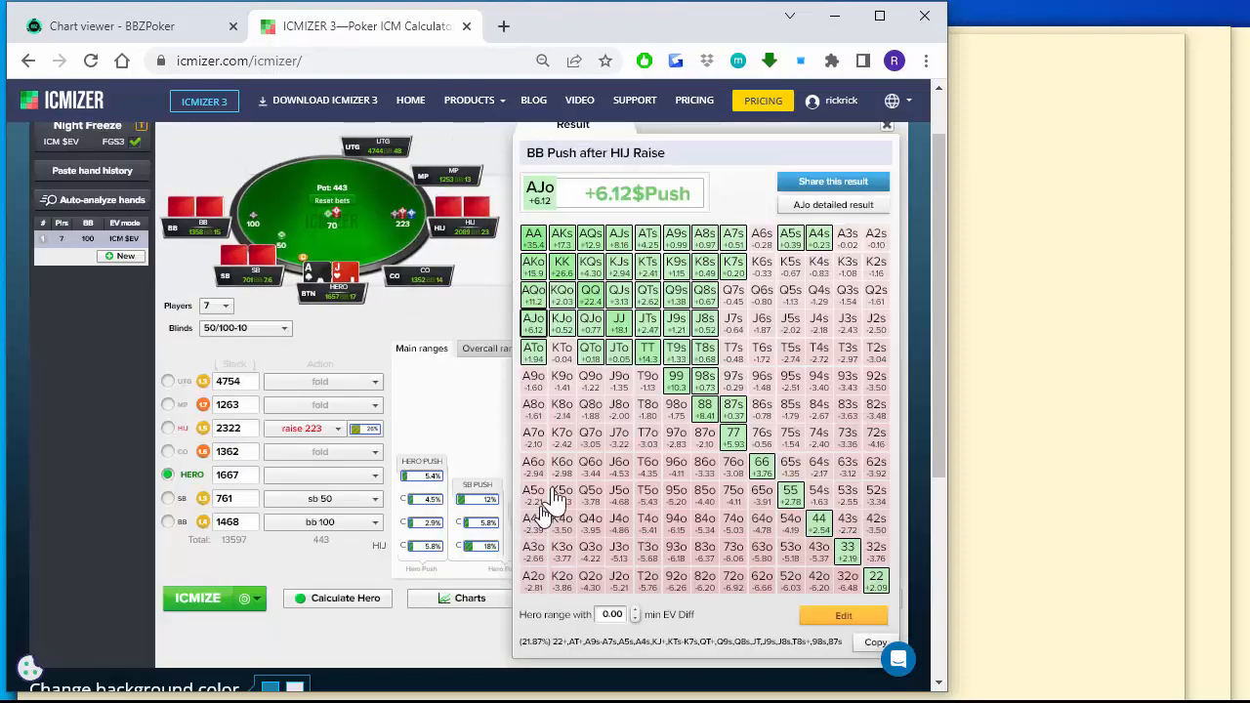
click(869, 617)
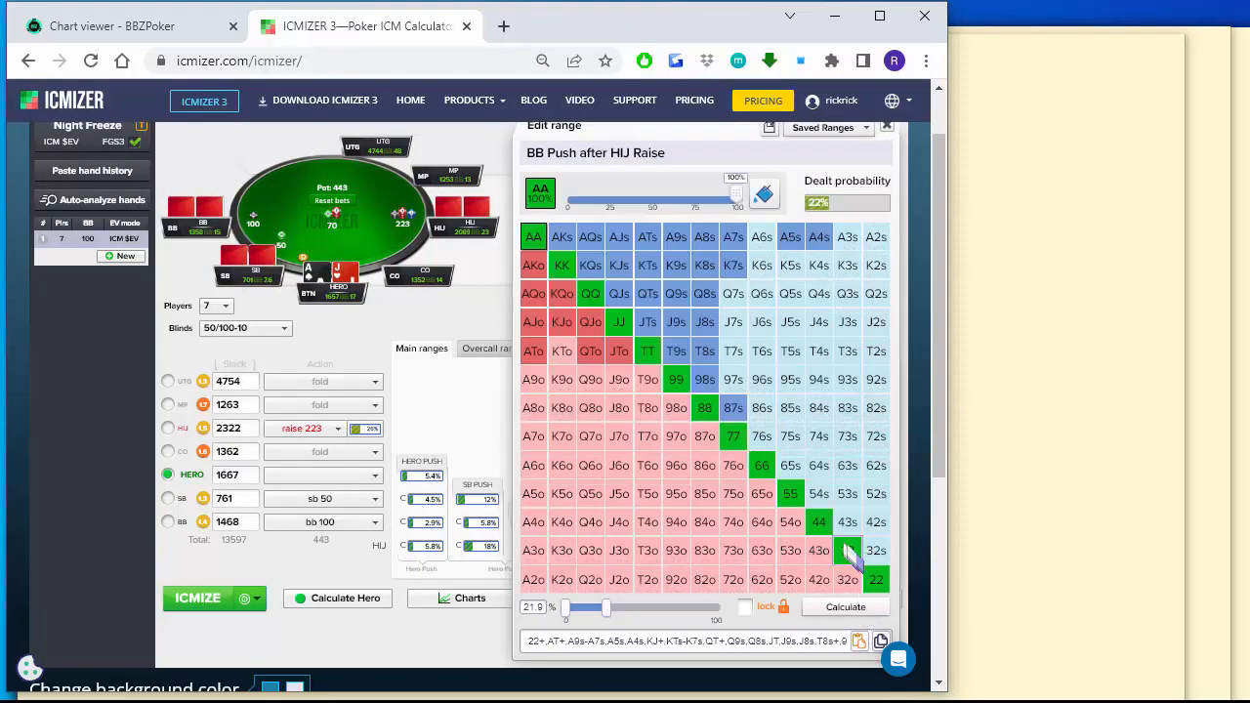
mouse_move(732, 408)
mouse_down()
mouse_move(684, 364)
mouse_move(676, 293)
mouse_move(656, 311)
mouse_move(731, 285)
mouse_move(739, 262)
mouse_move(793, 237)
mouse_move(722, 254)
mouse_move(690, 246)
mouse_move(687, 258)
mouse_up()
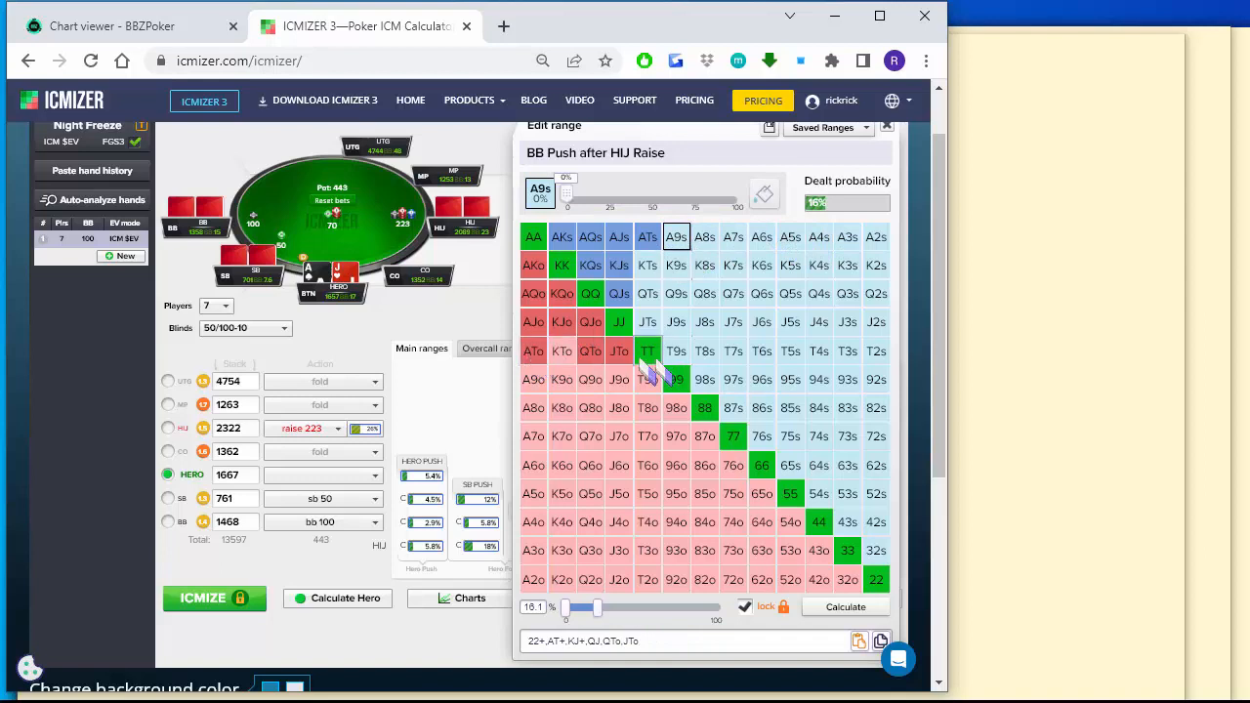
click(607, 357)
drag(598, 349, 595, 329)
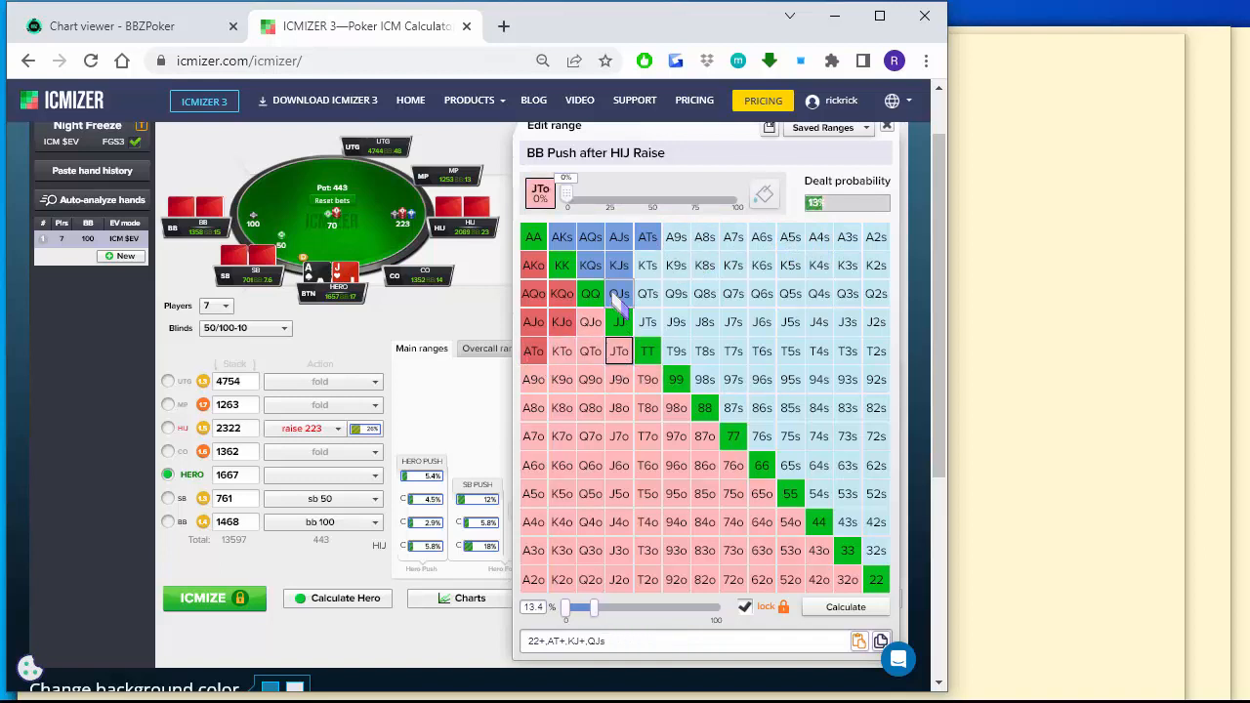
click(618, 302)
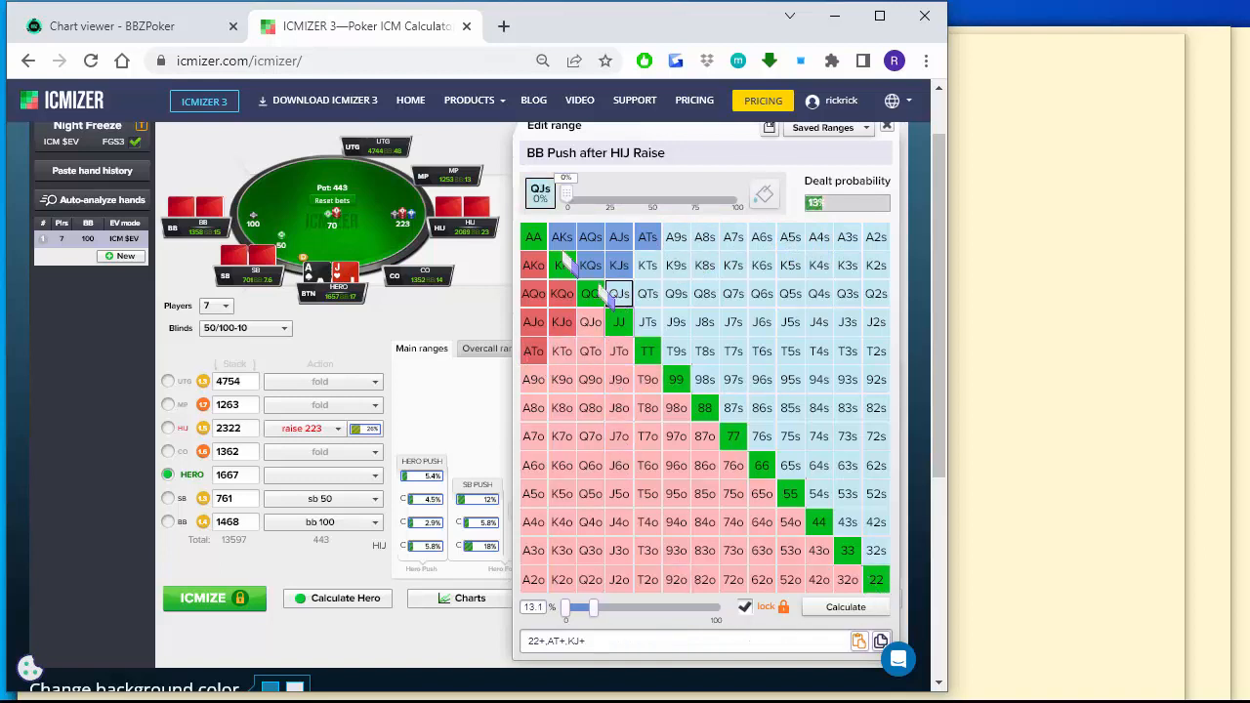
drag(537, 240, 561, 265)
click(479, 437)
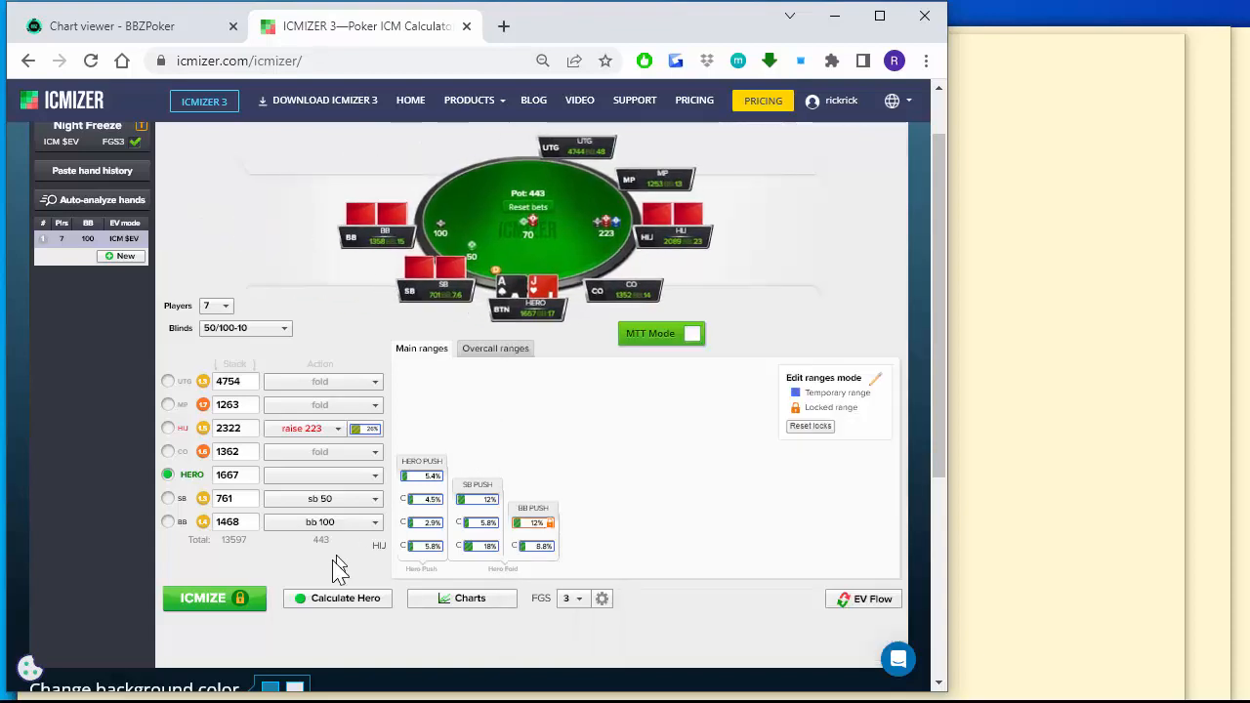
click(317, 610)
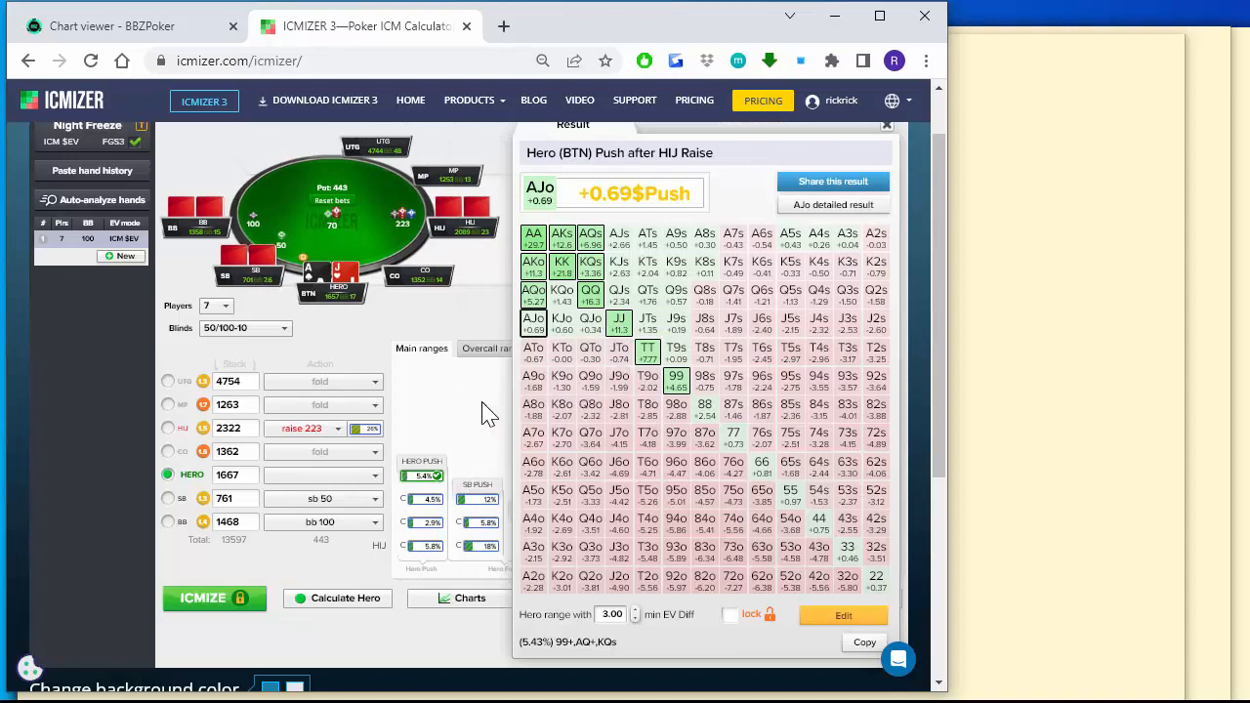
click(488, 419)
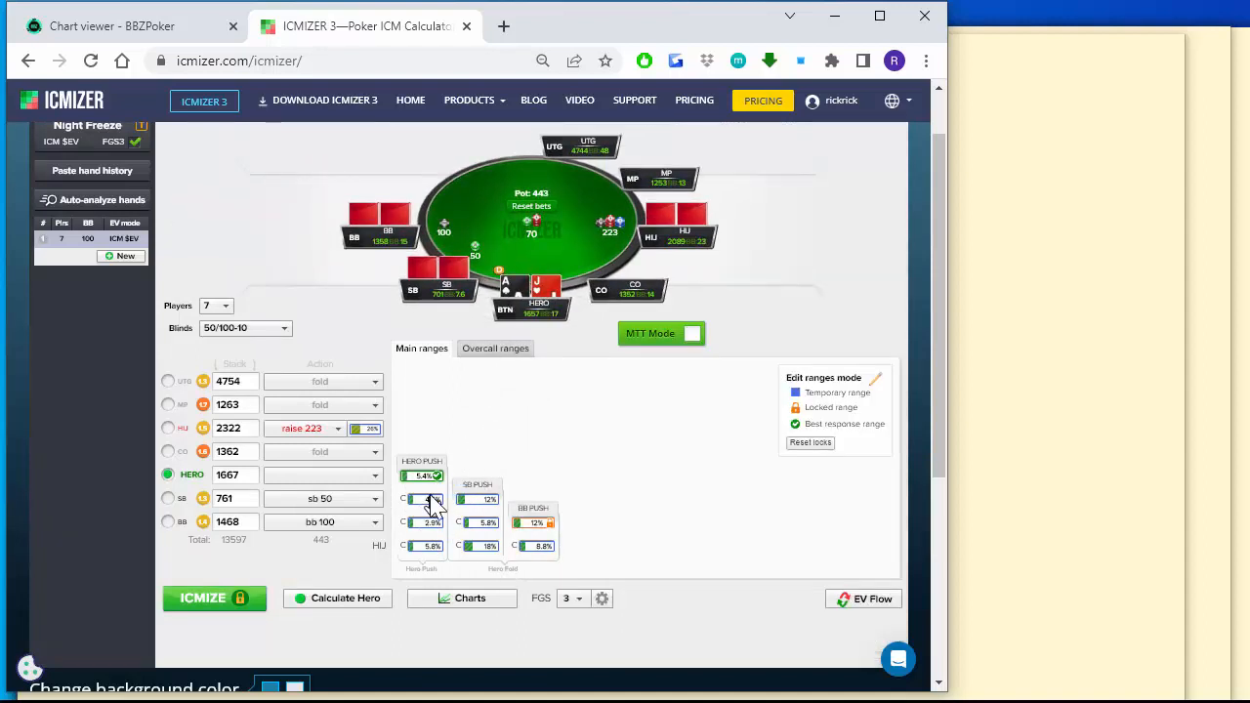
Add JJ and AKo to the SB's QQ+, AKs calling range against the hero's push, and recalculate the hero's push.
click(431, 499)
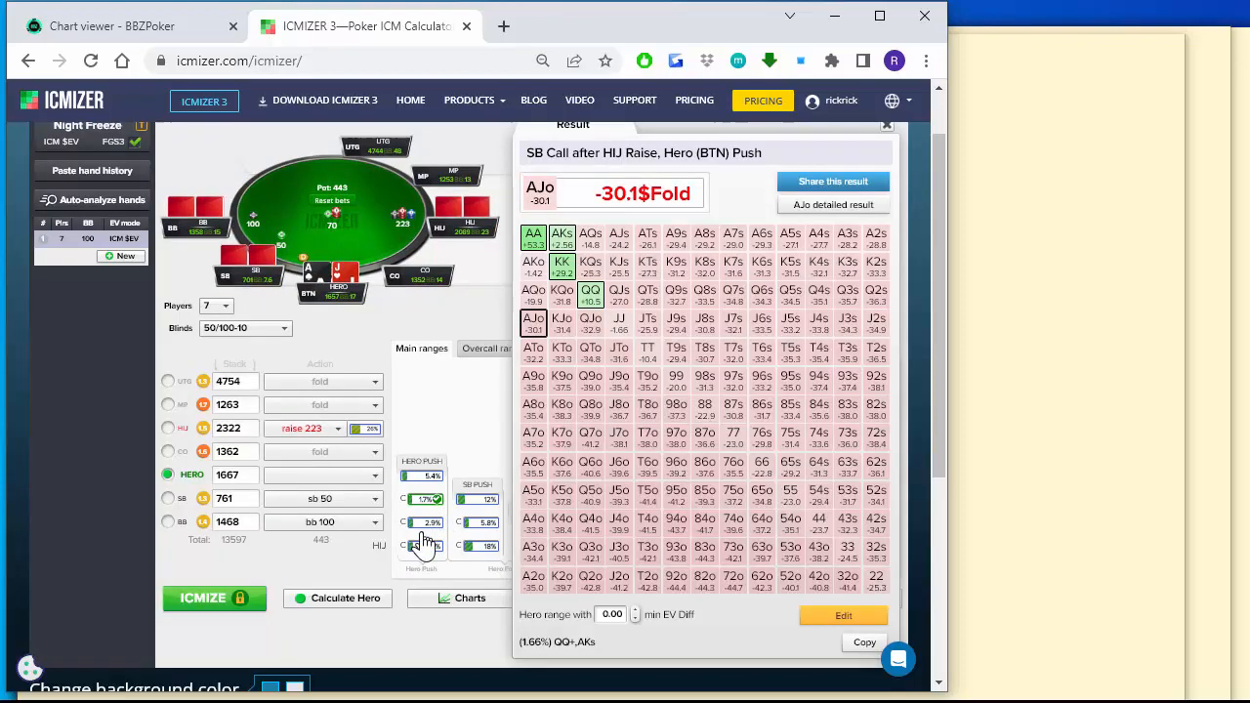
mouse_move(478, 530)
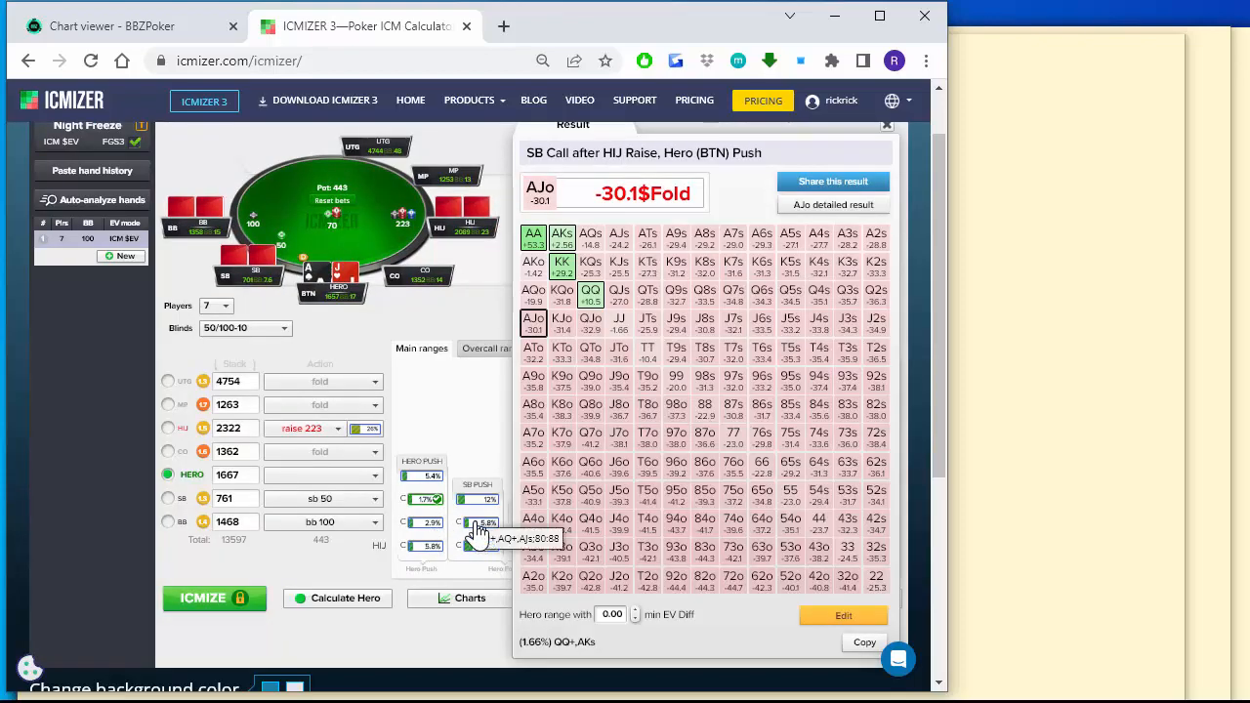
click(845, 615)
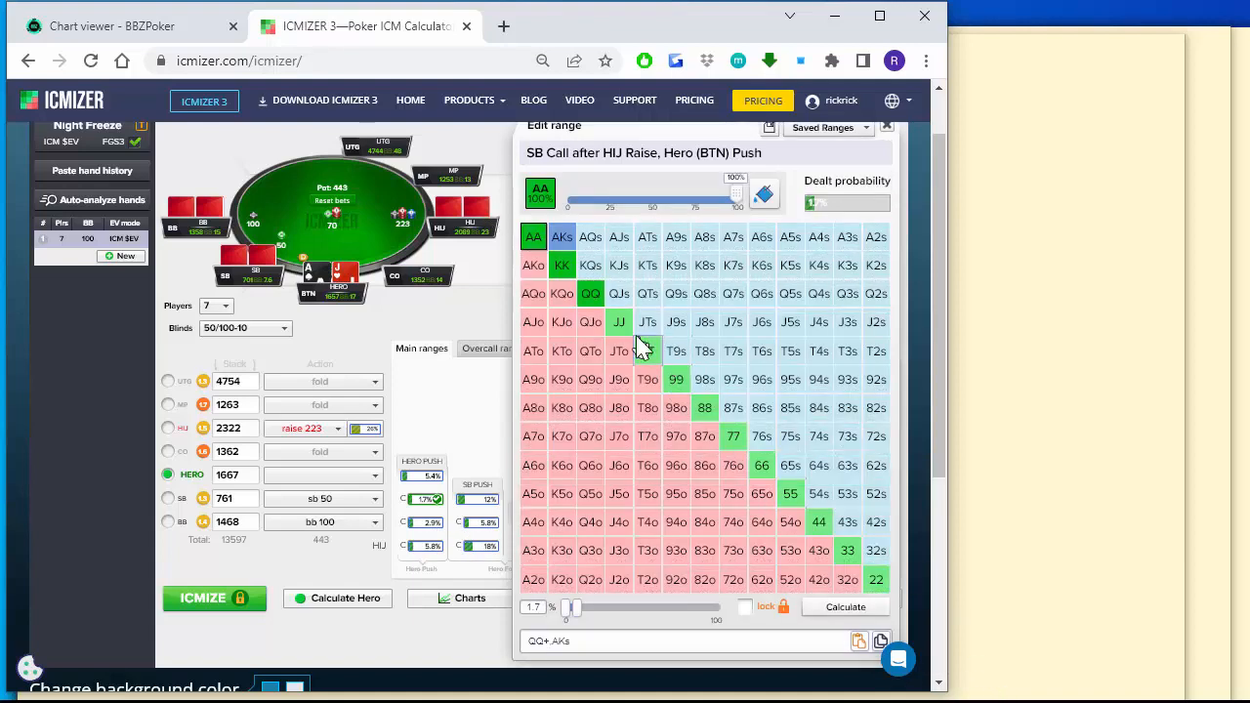
click(619, 321)
click(534, 266)
click(409, 553)
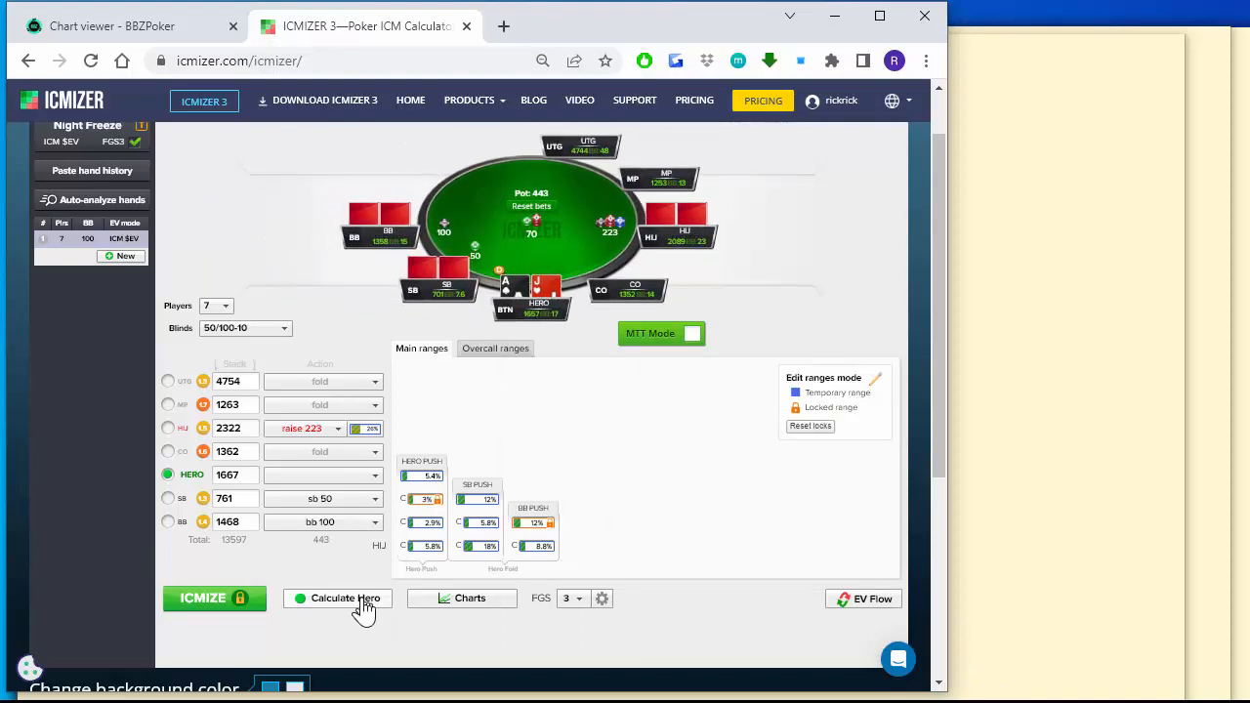
click(362, 603)
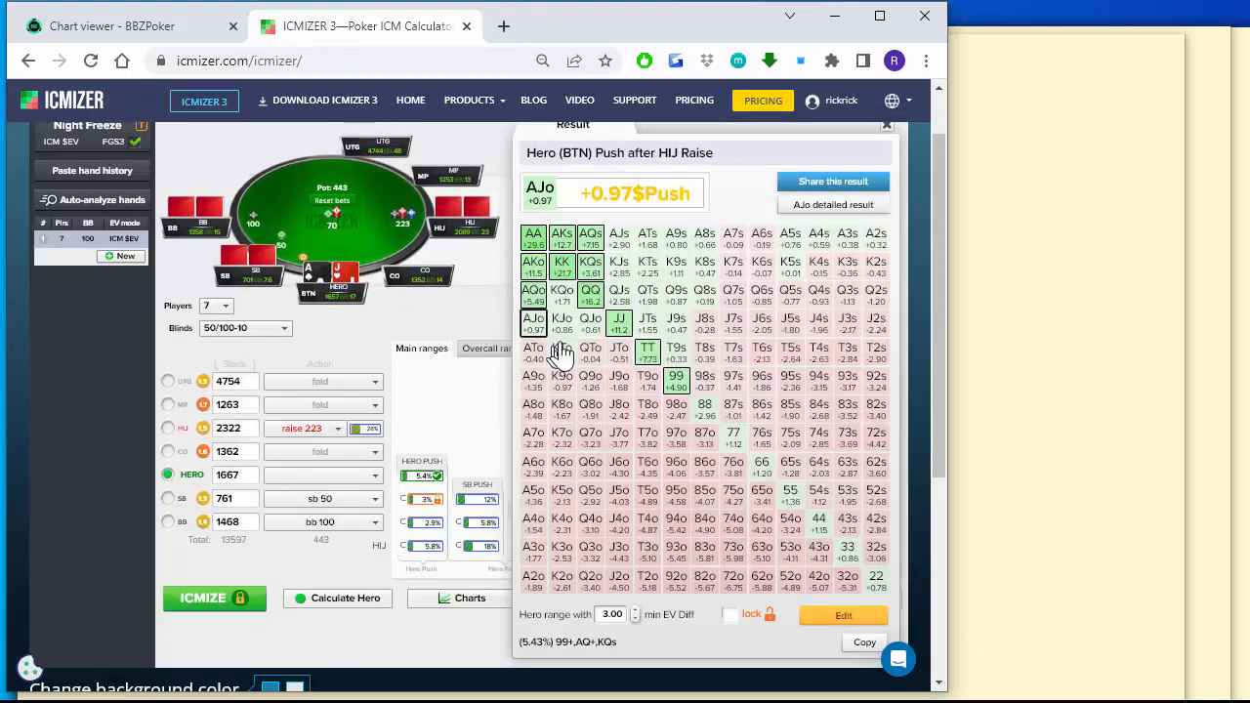
click(475, 399)
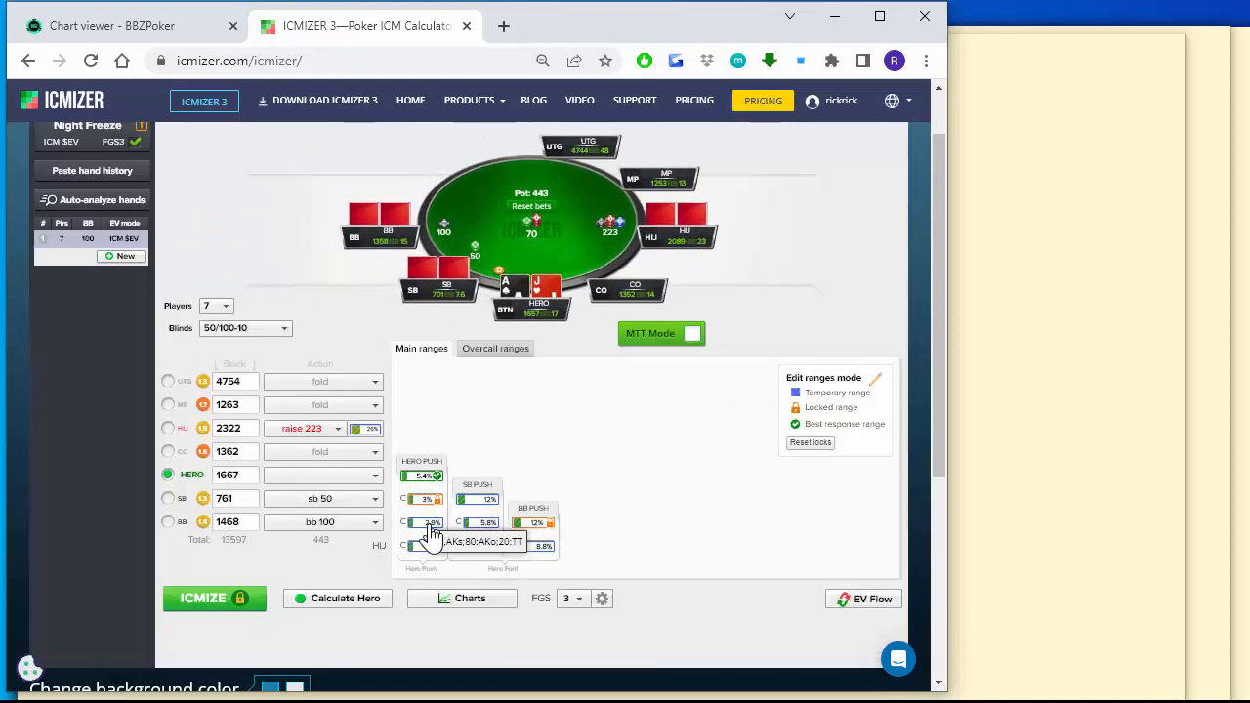
Calculate the BB's best-response calling range against the hero's push, and recalculate the hero's push with that range.
click(433, 532)
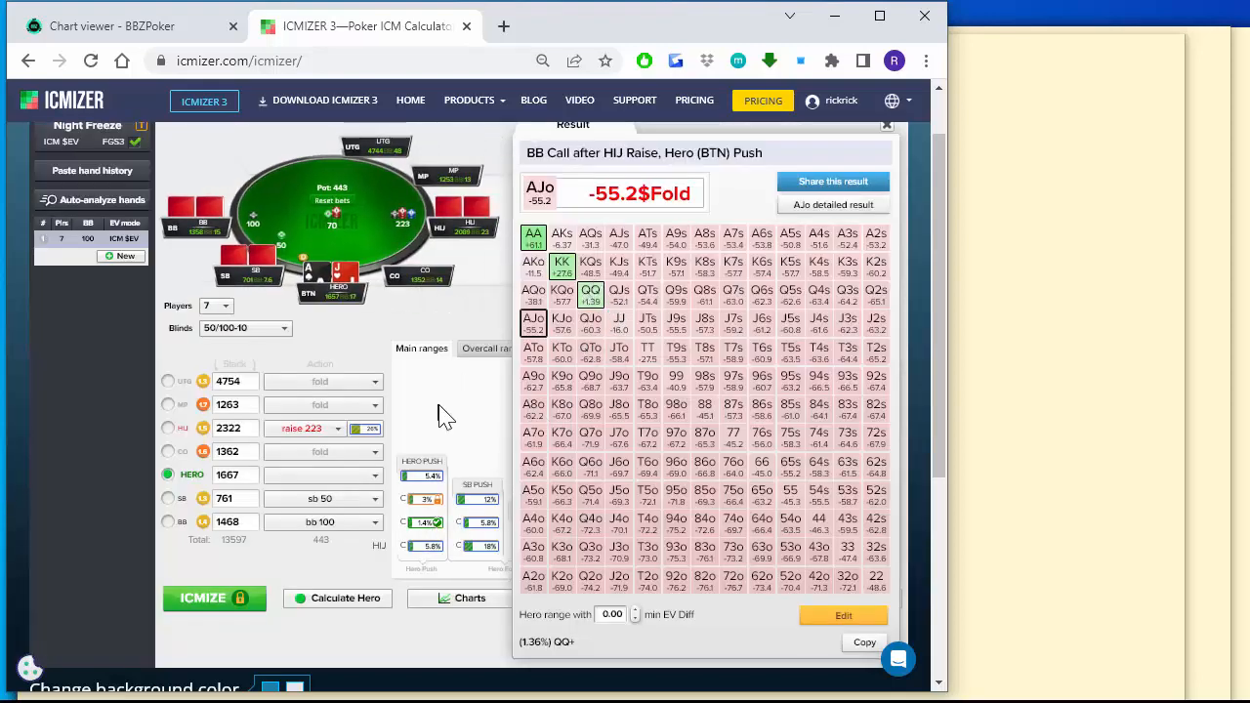
click(438, 413)
click(303, 600)
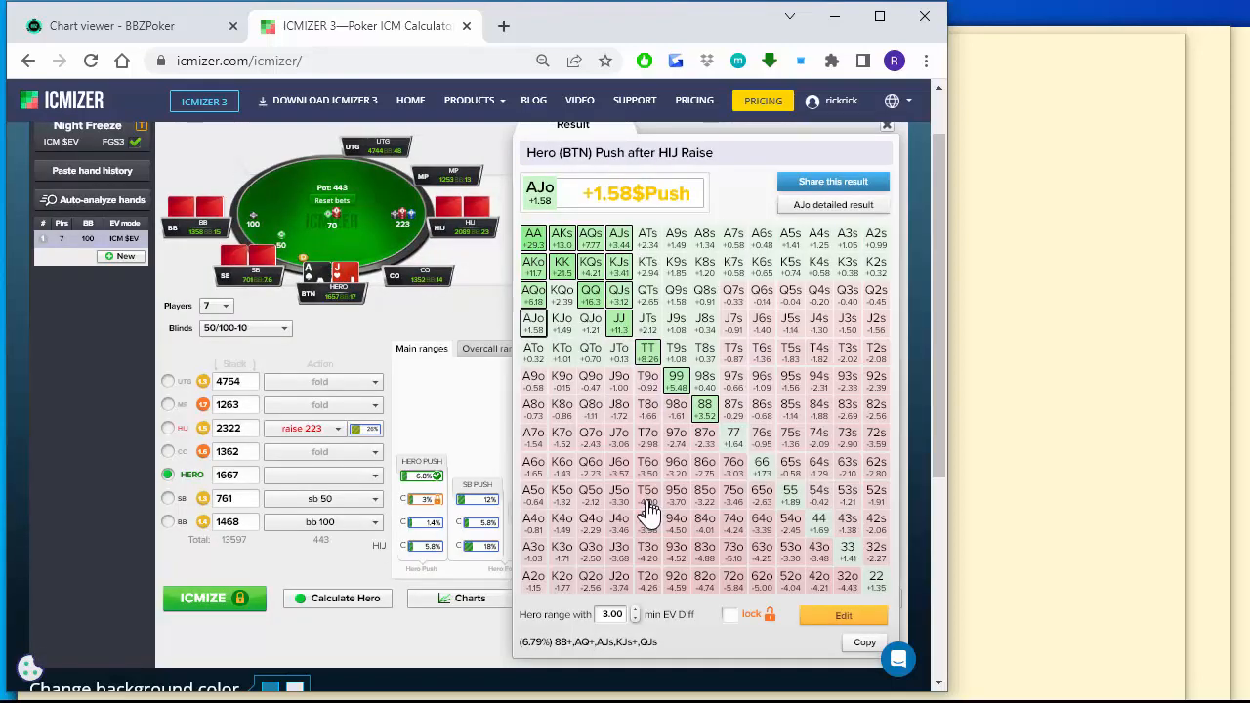
click(886, 126)
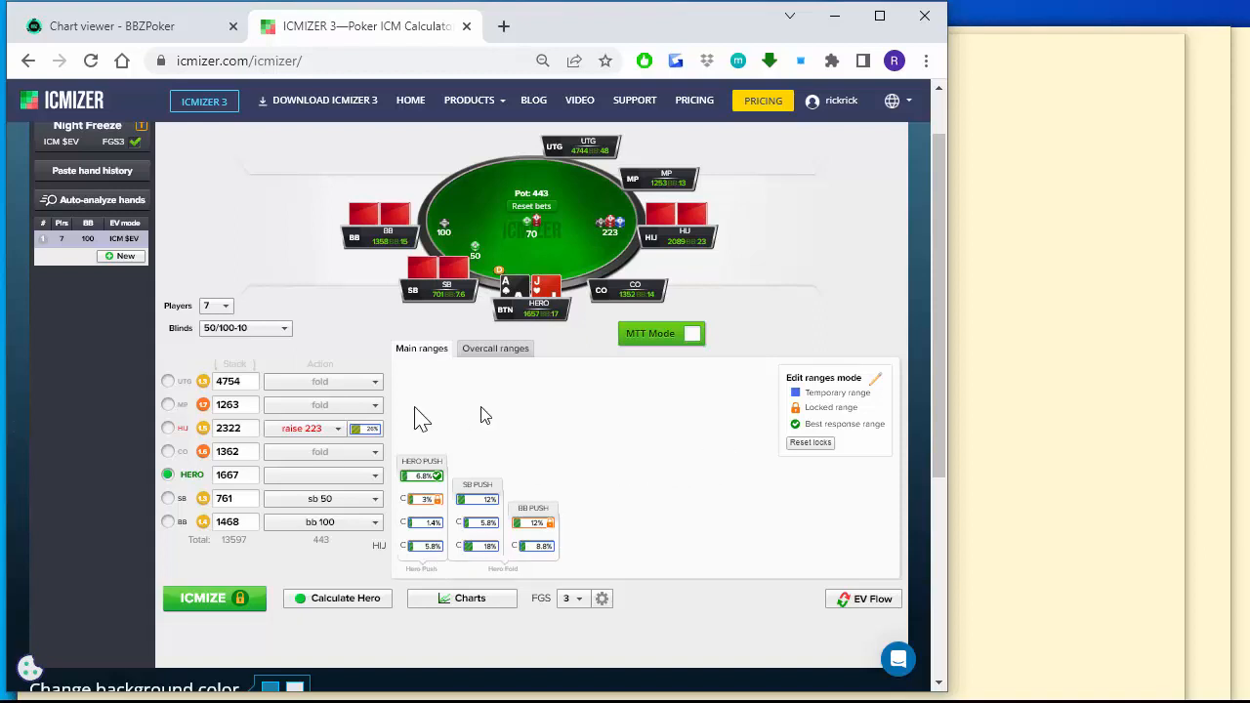
Reset the locked ranges and show the Fast and Precise calculation options.
click(809, 444)
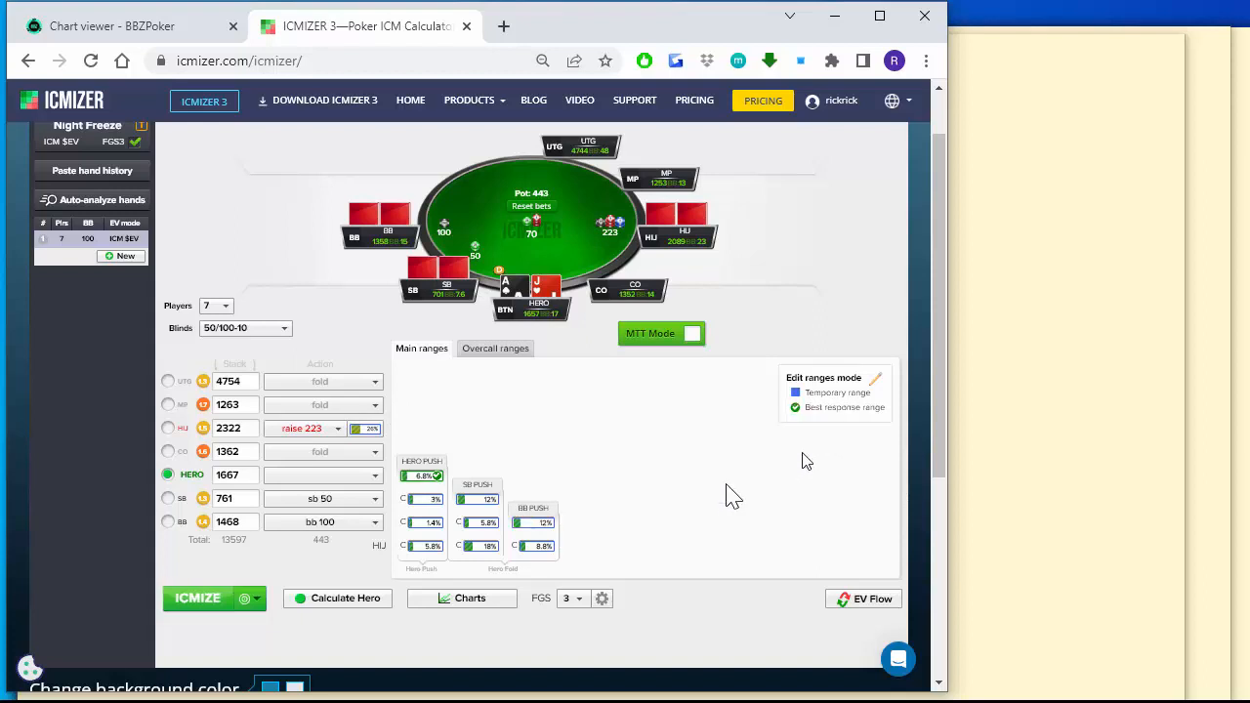
click(260, 599)
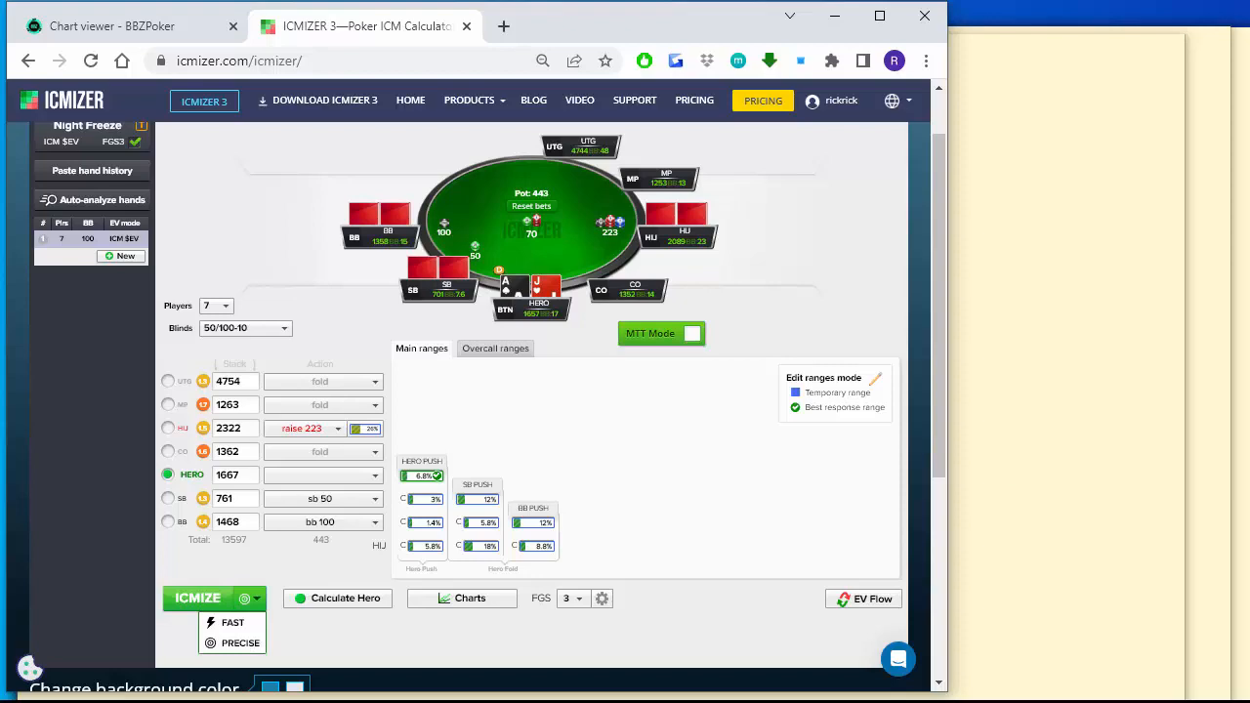
Bring up the PKO hand screenshot and select the $11 90 man 9-max Turbo PKO tournament structure for the calculation.
drag(1201, 701, 1053, 93)
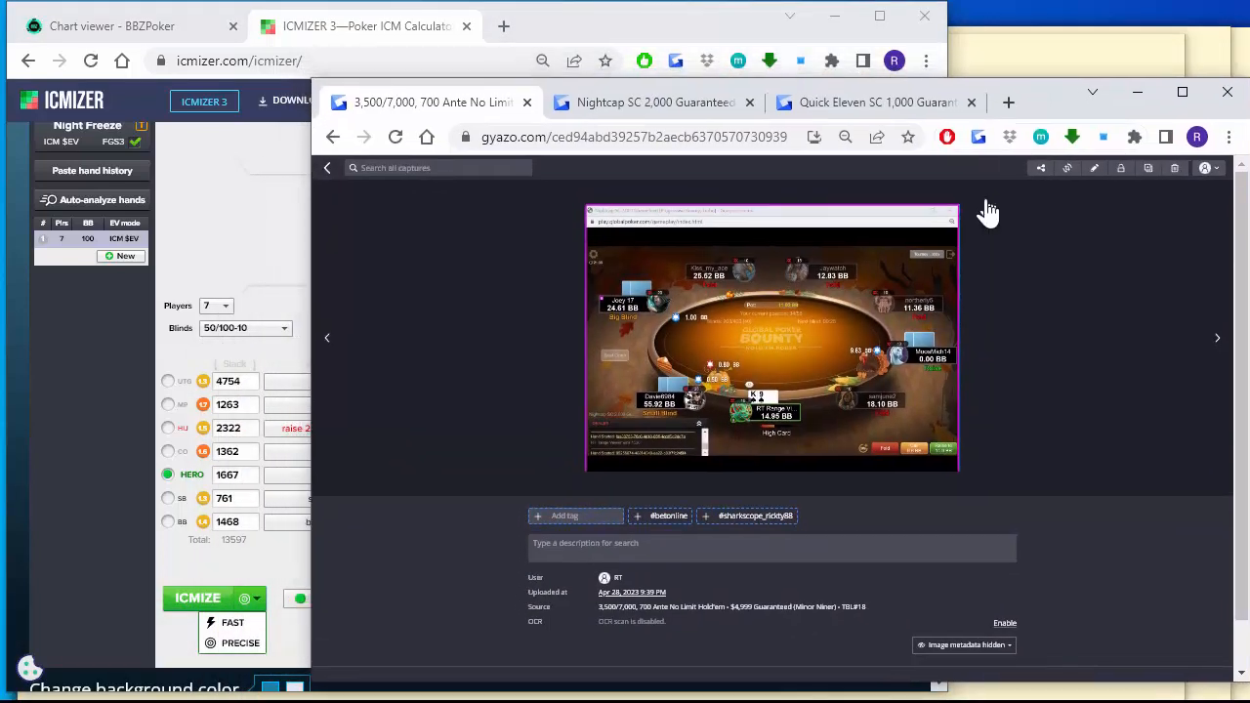
click(93, 142)
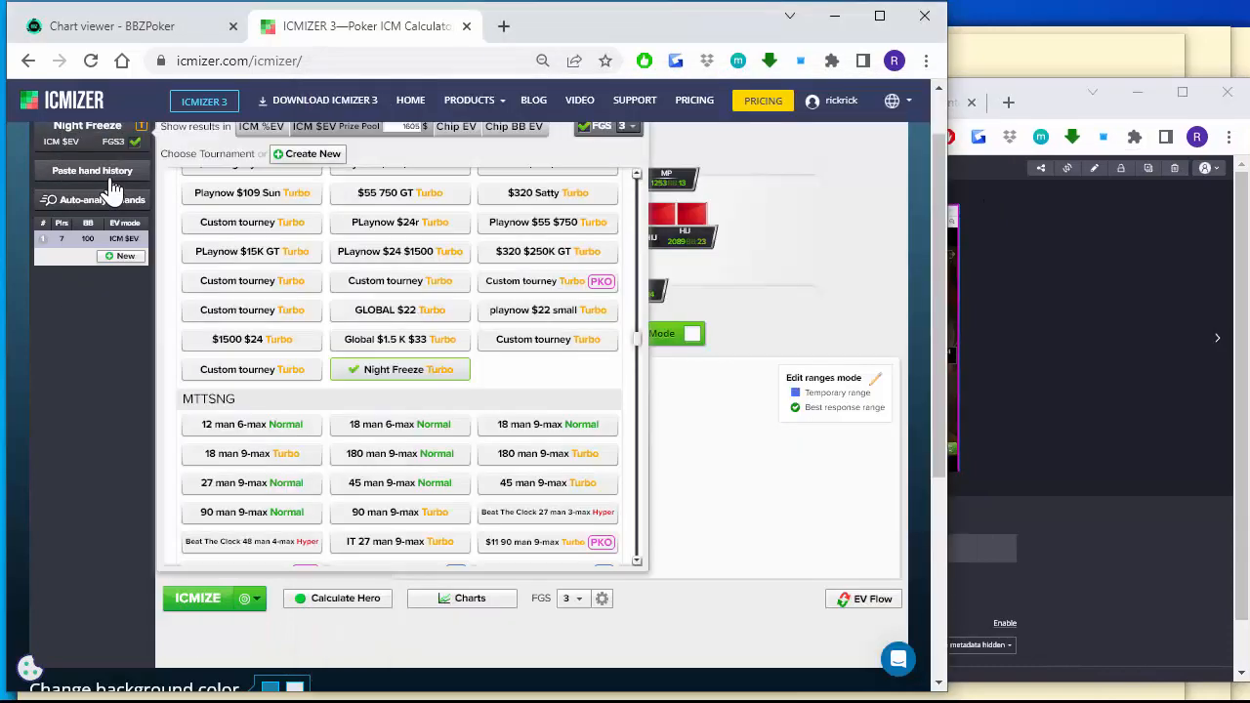
scroll(539, 404, down, 2)
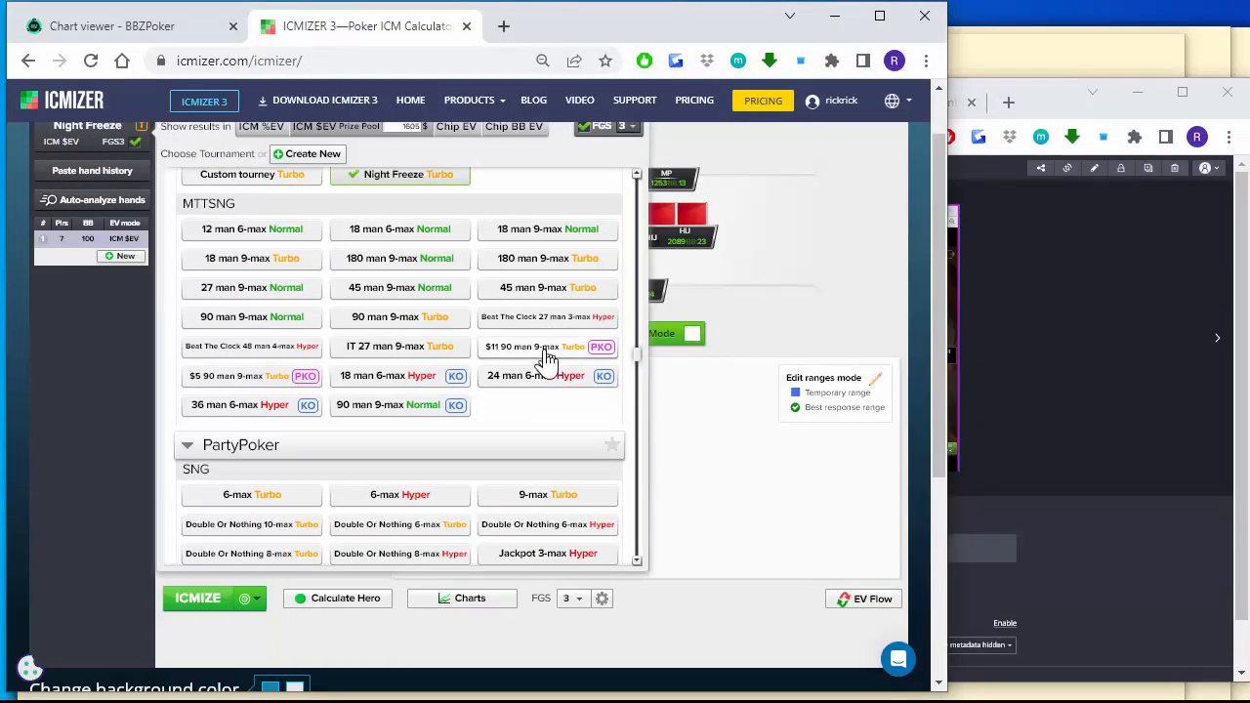
click(547, 359)
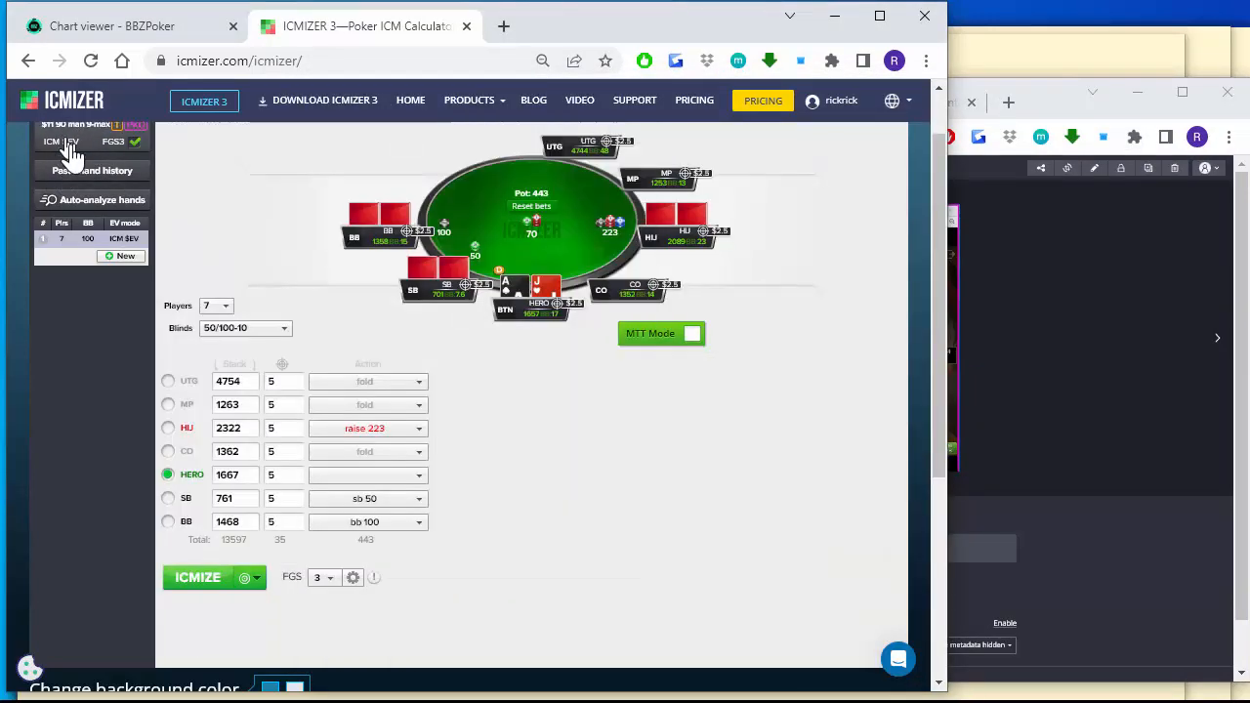
scroll(447, 438, up, 1)
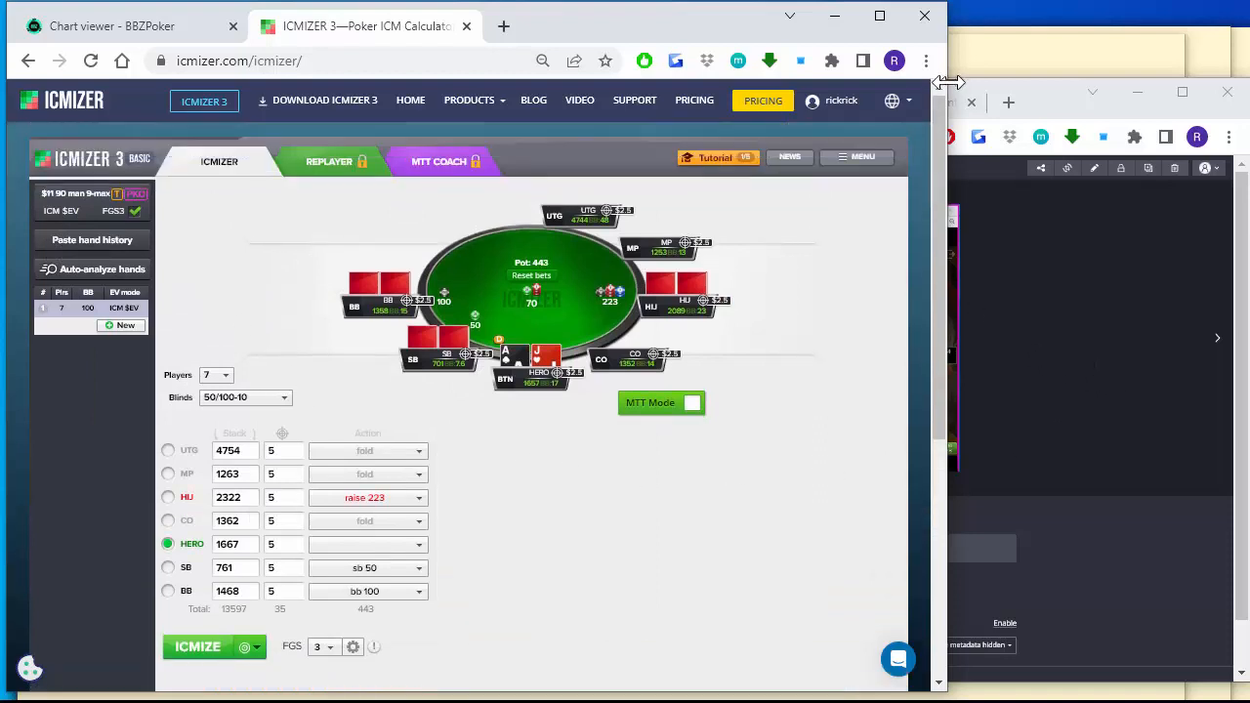
Narrow the calculator window and place the PKO hand screenshot window beside it.
drag(947, 82, 684, 117)
click(981, 109)
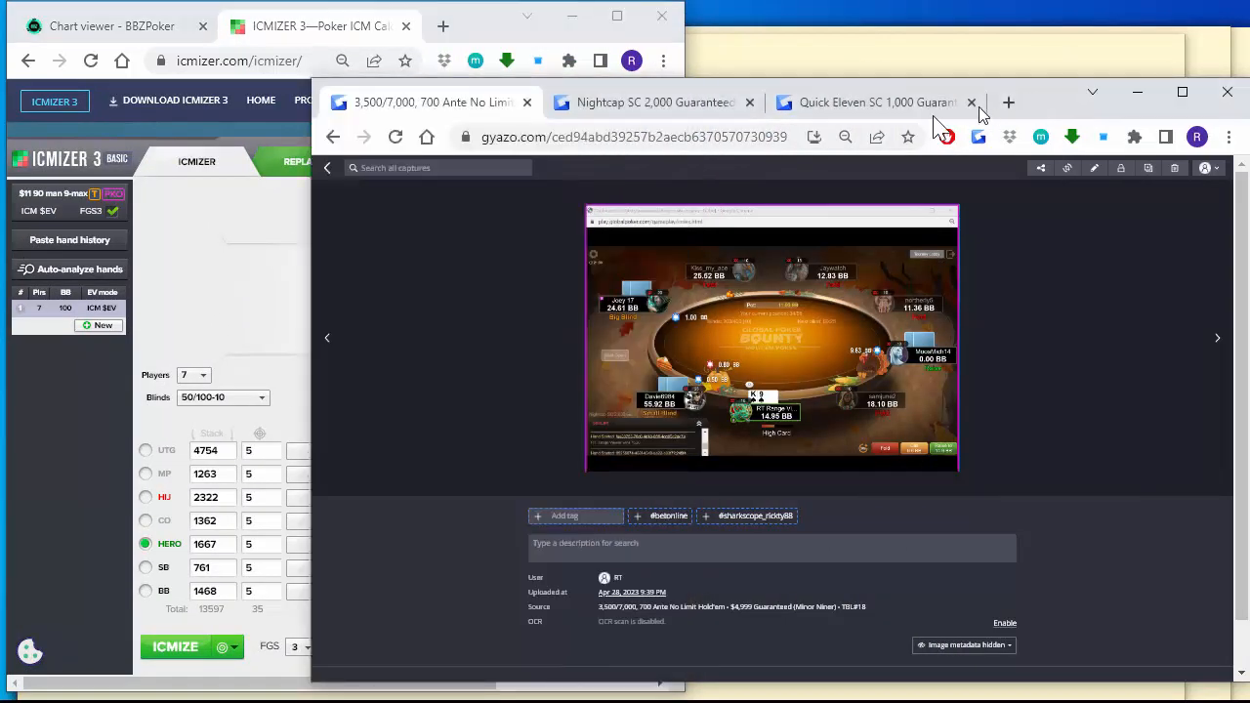
drag(311, 82, 676, 5)
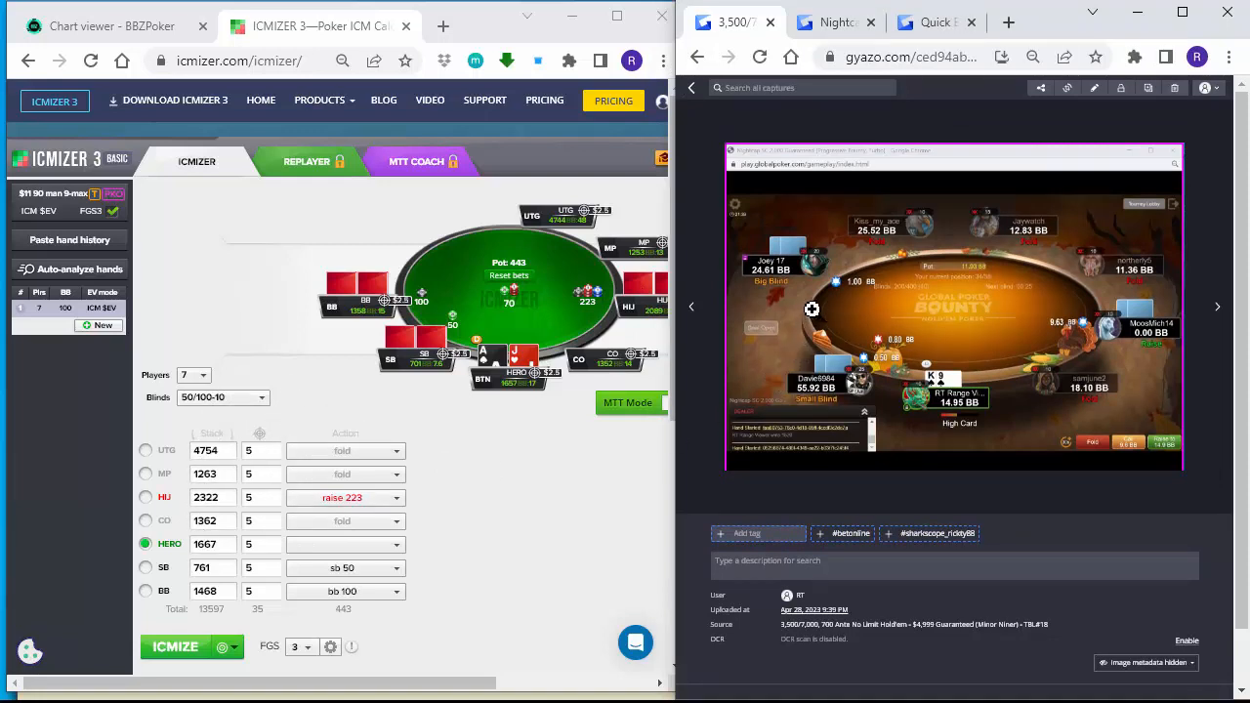
Set the table to 8 players and enter stacks of 2552 for UTG, 1283 for MP and 1136 for MP1.
click(193, 375)
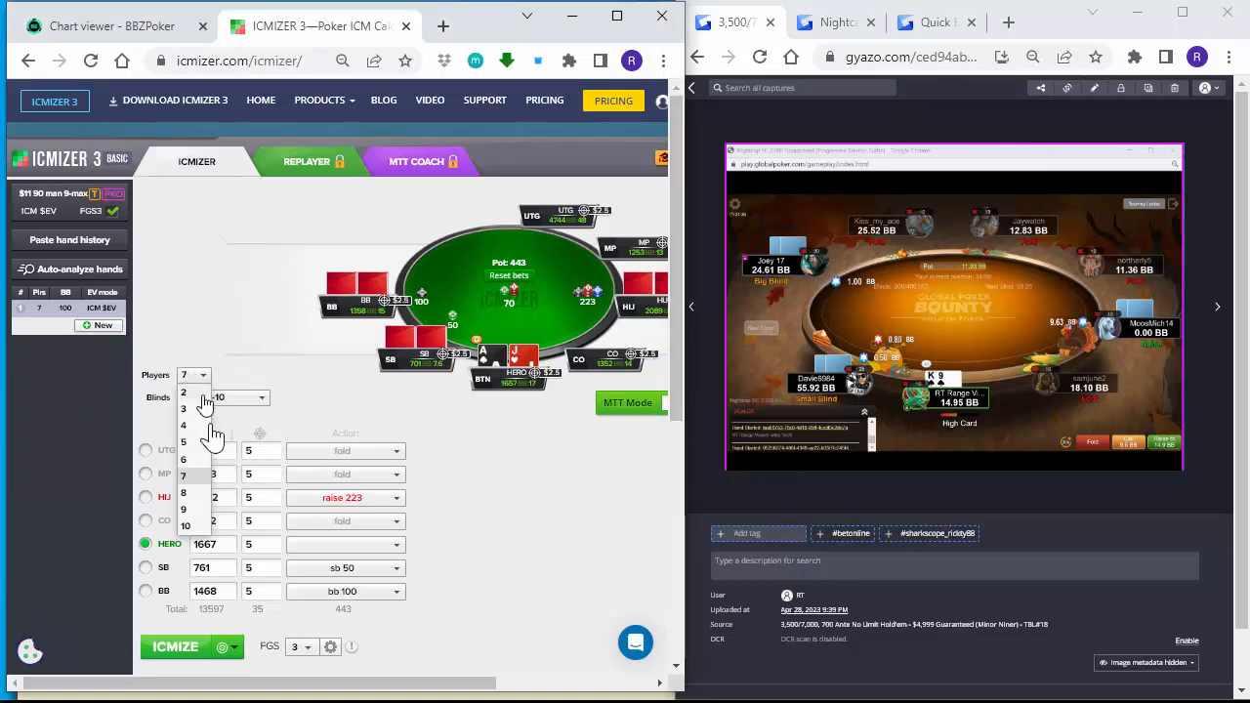
click(200, 493)
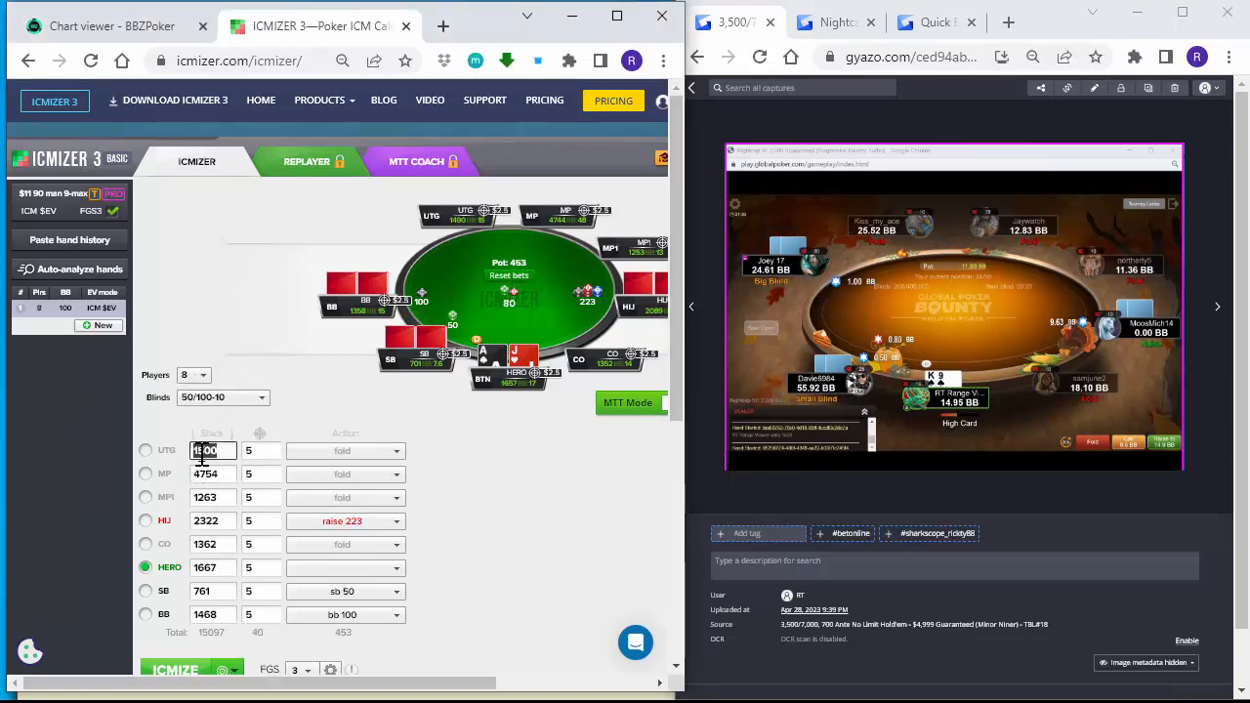
drag(202, 454, 259, 415)
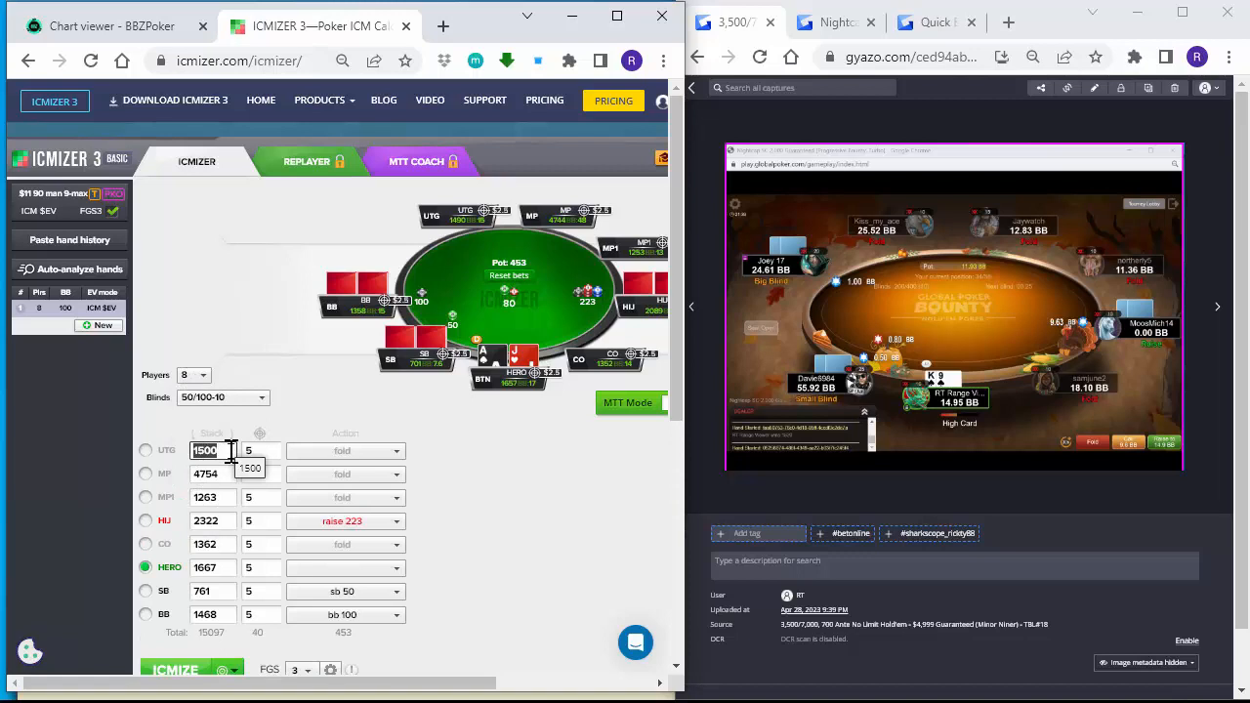
text(2552)
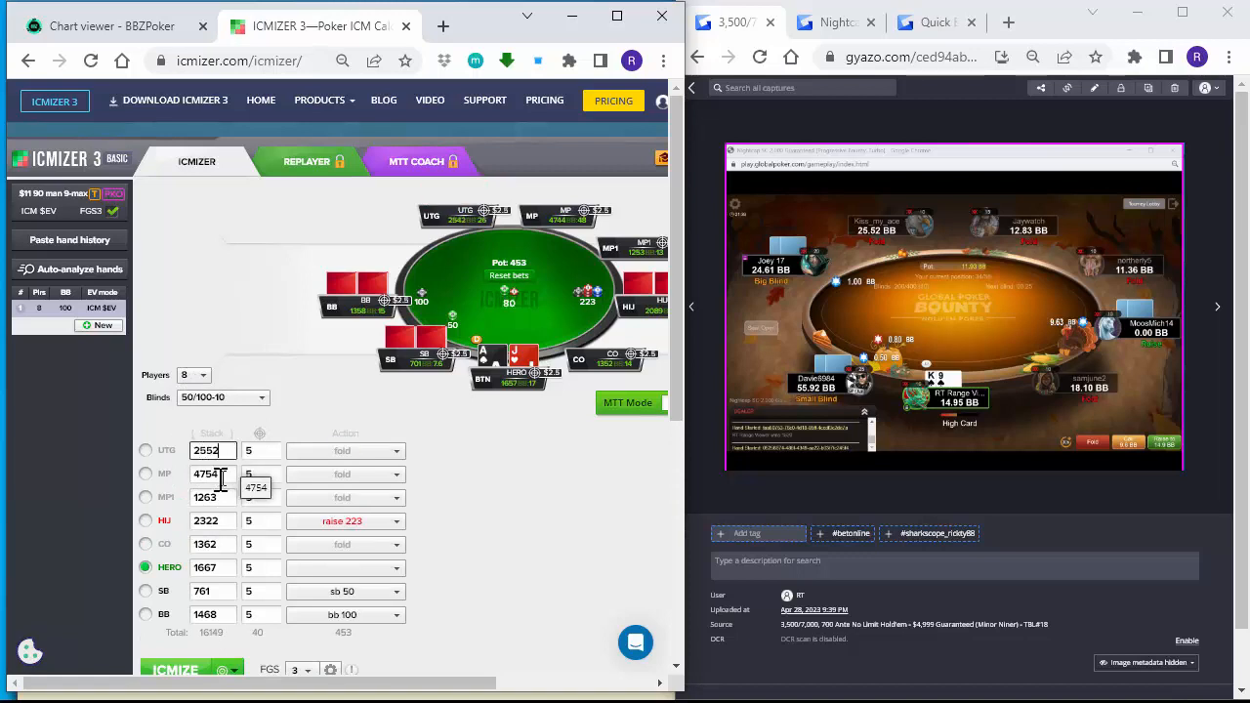
double_click(214, 474)
text(1283)
key(Tab)
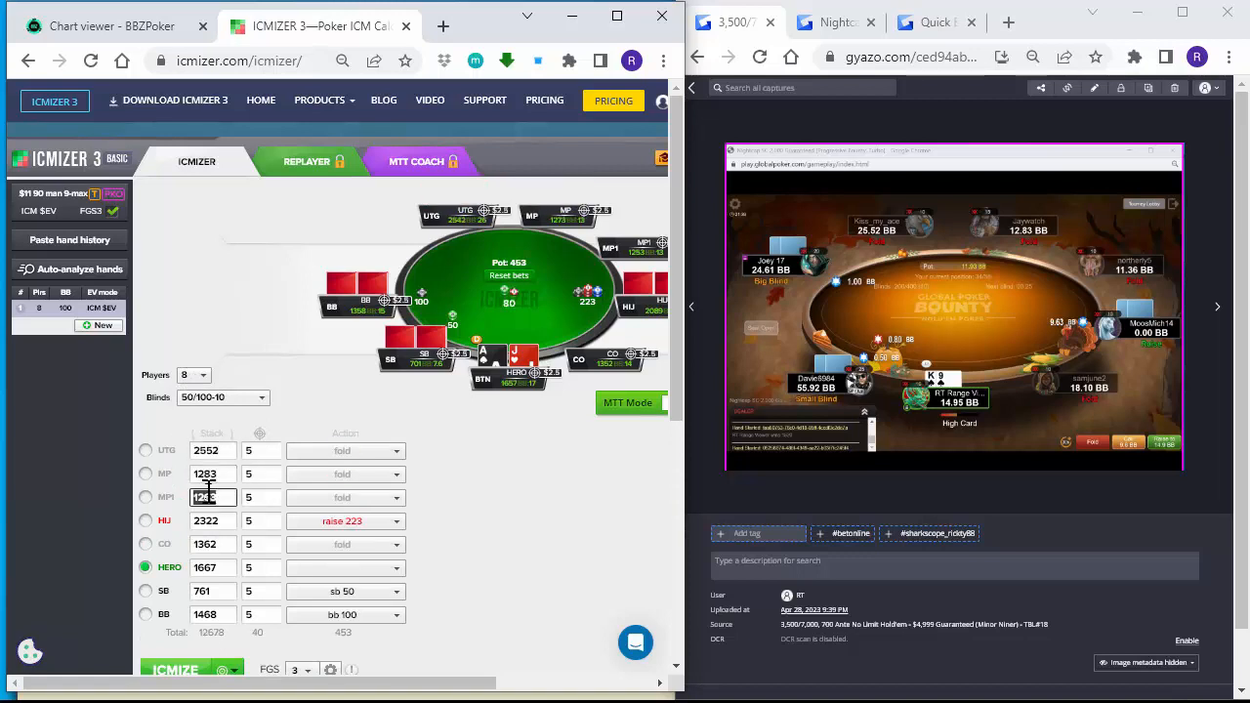
text(113)
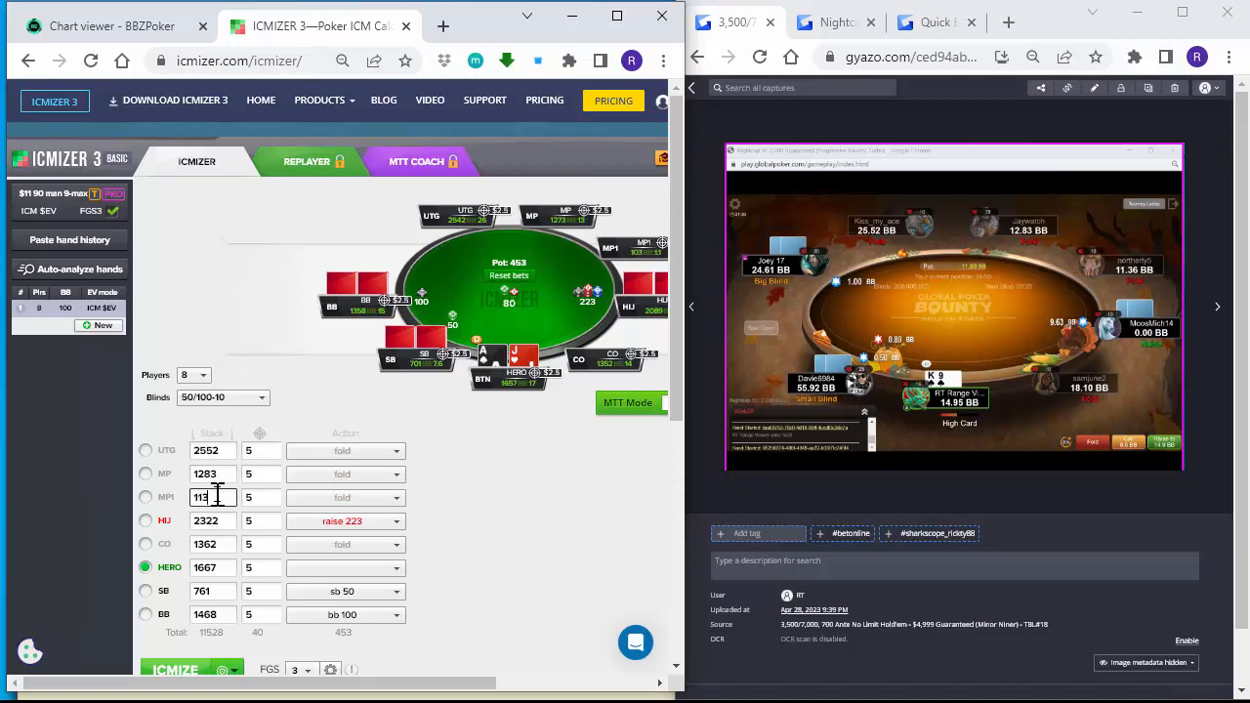
text(6)
Enter stacks of 963 for the HIJ, 1810 for the CO and 1495 for the hero.
double_click(222, 521)
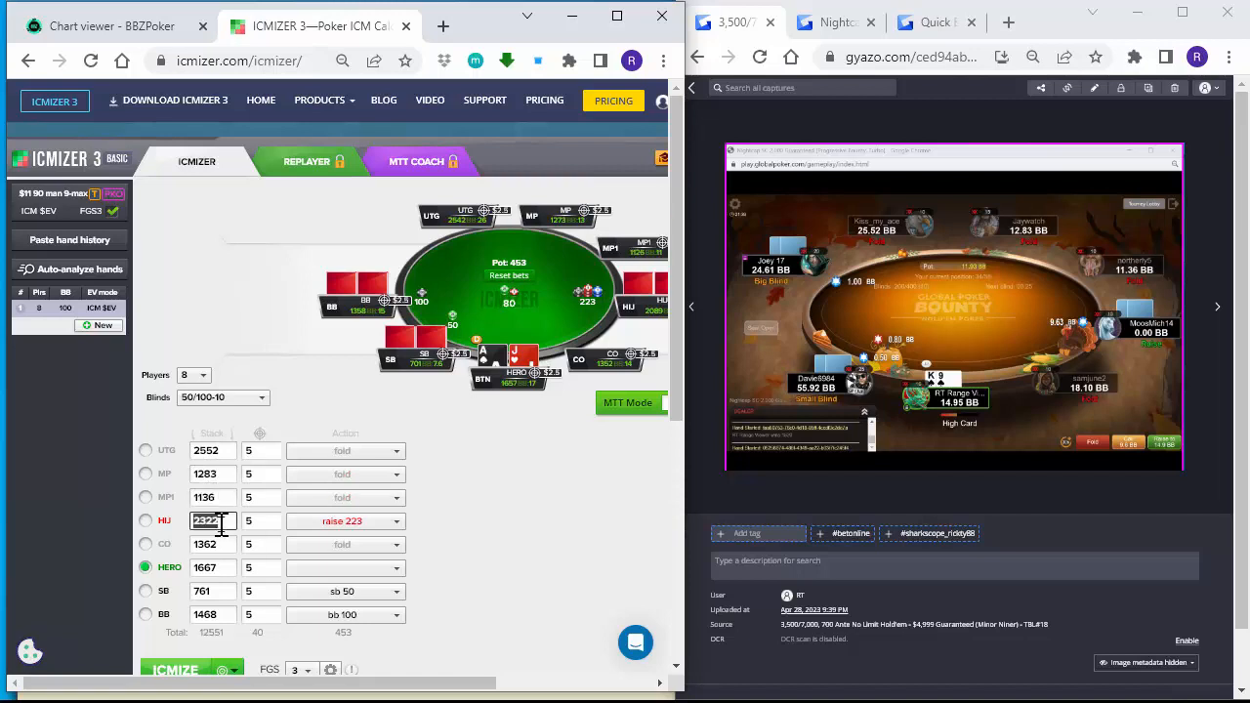
text(963)
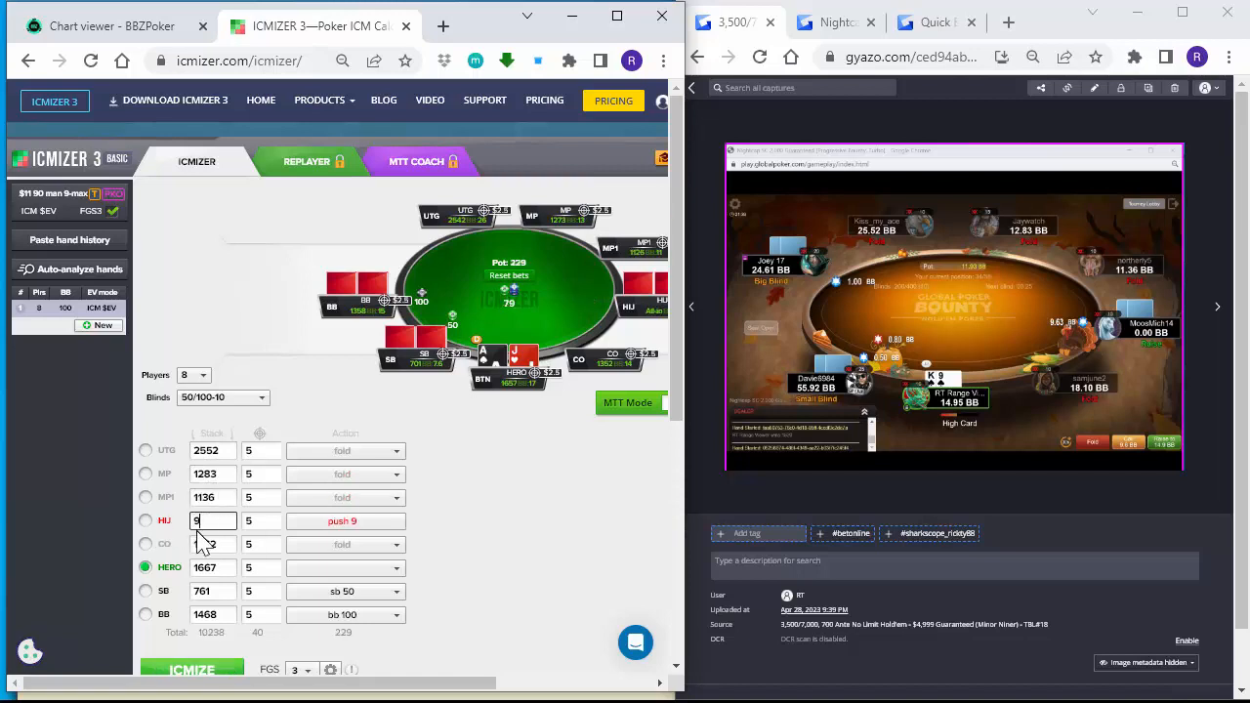
double_click(220, 544)
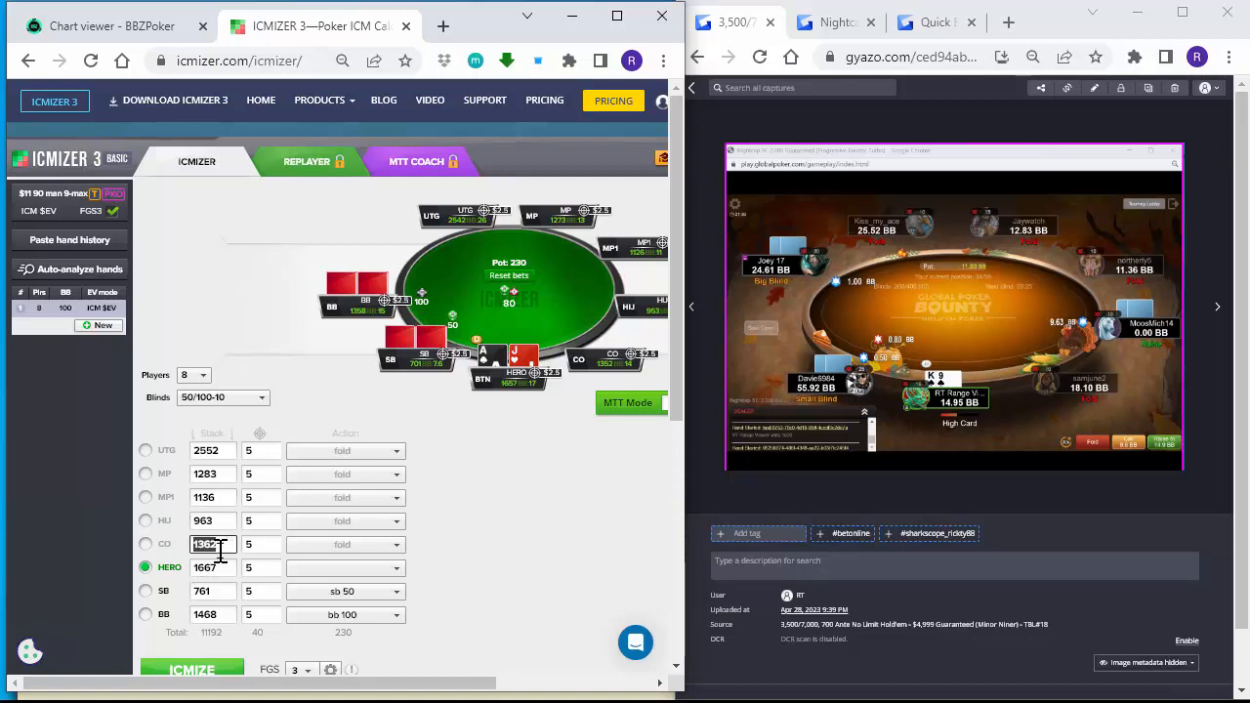
text(1810)
double_click(219, 570)
text(1495)
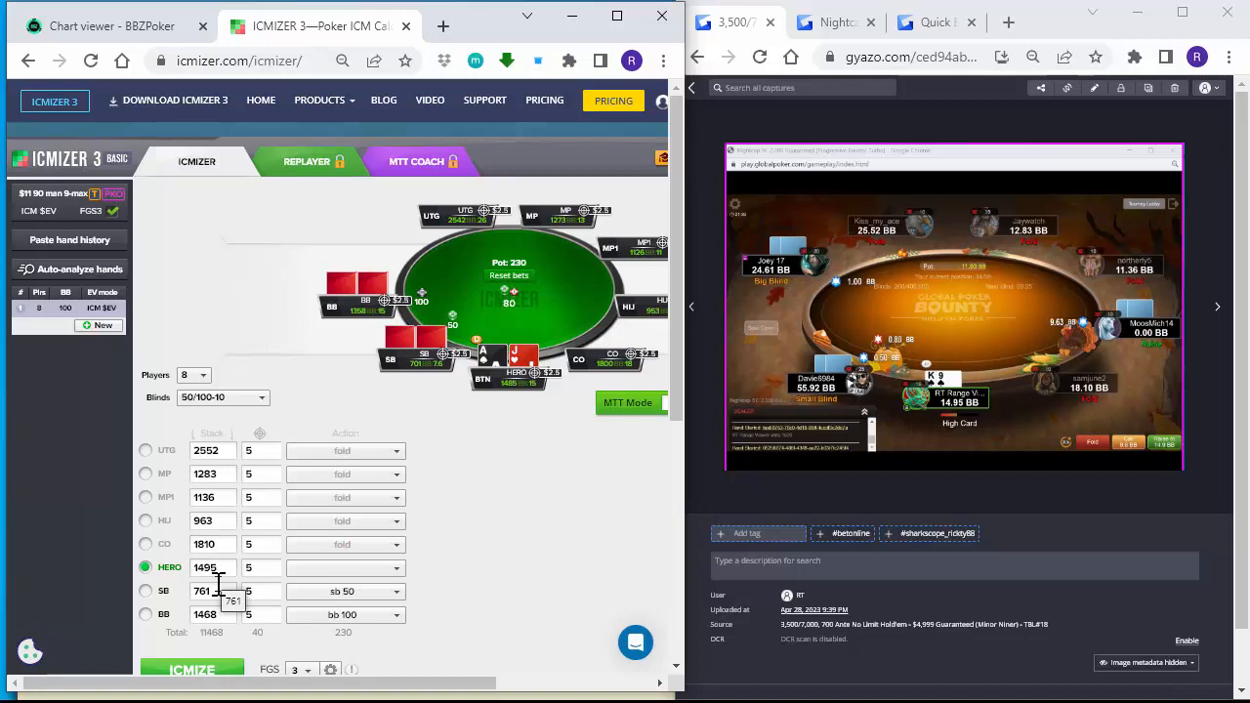
Enter stacks of 5642 for the SB and 2561 for the BB.
double_click(218, 586)
text(5)
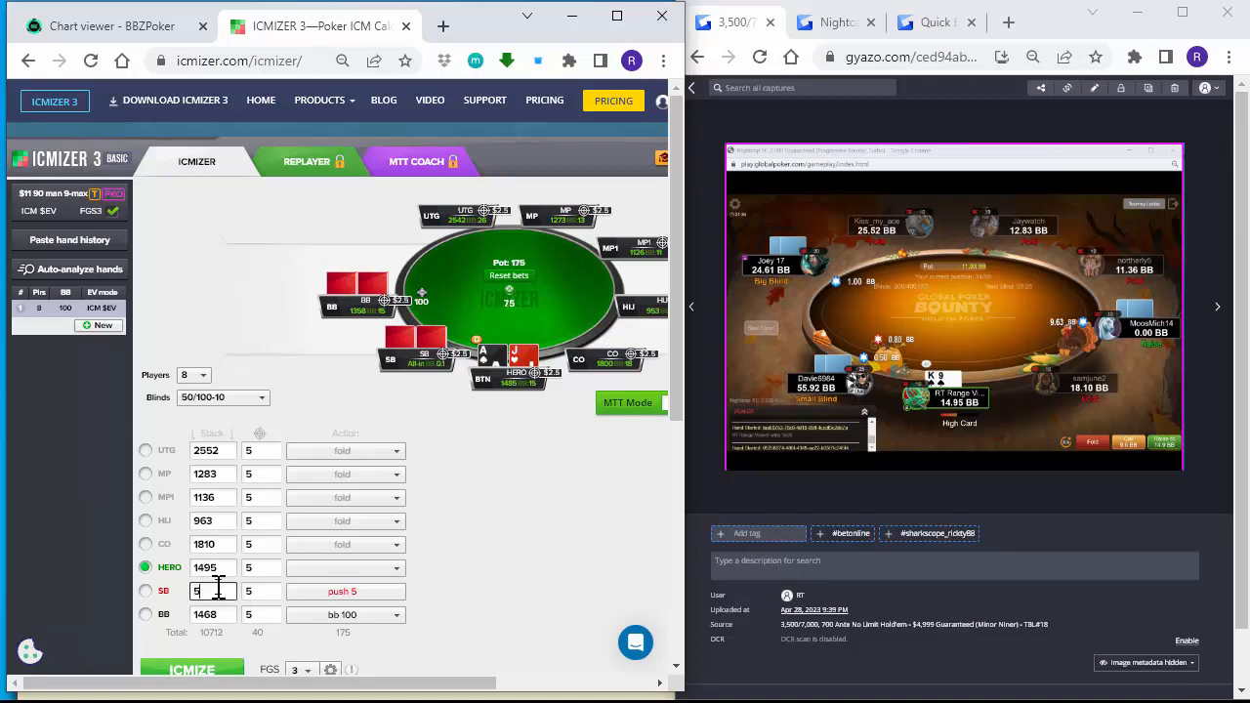
text(642)
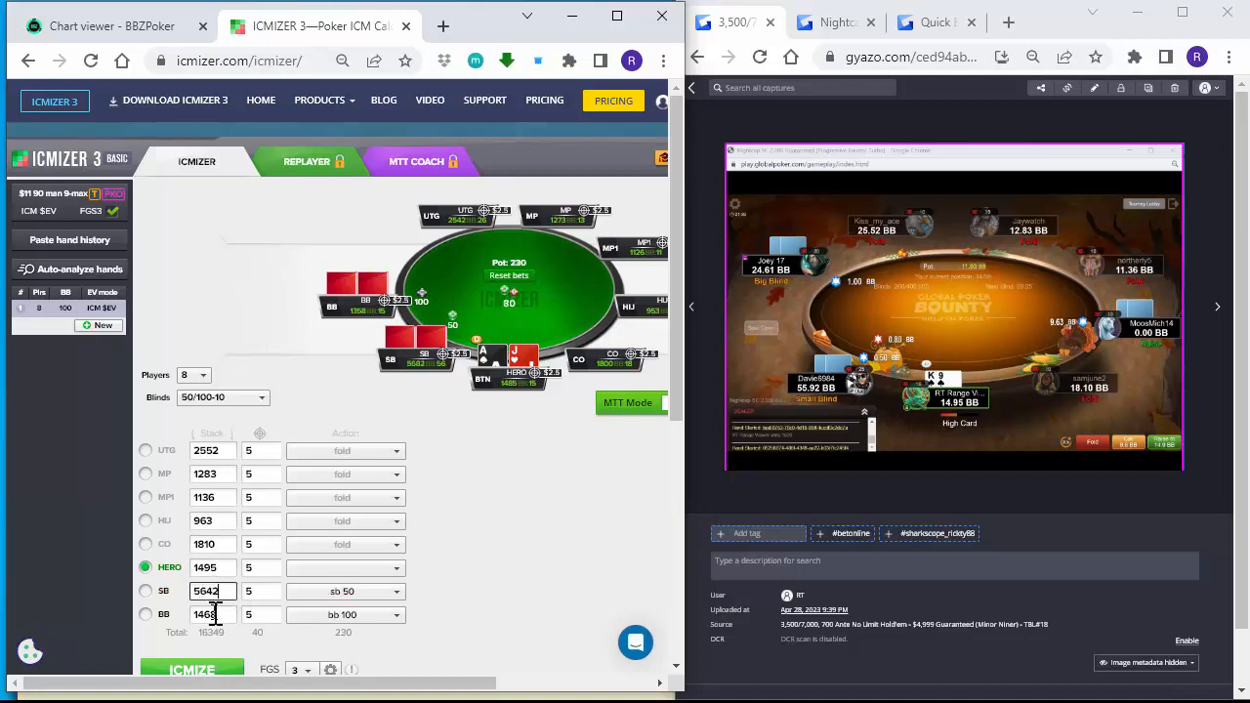
double_click(215, 613)
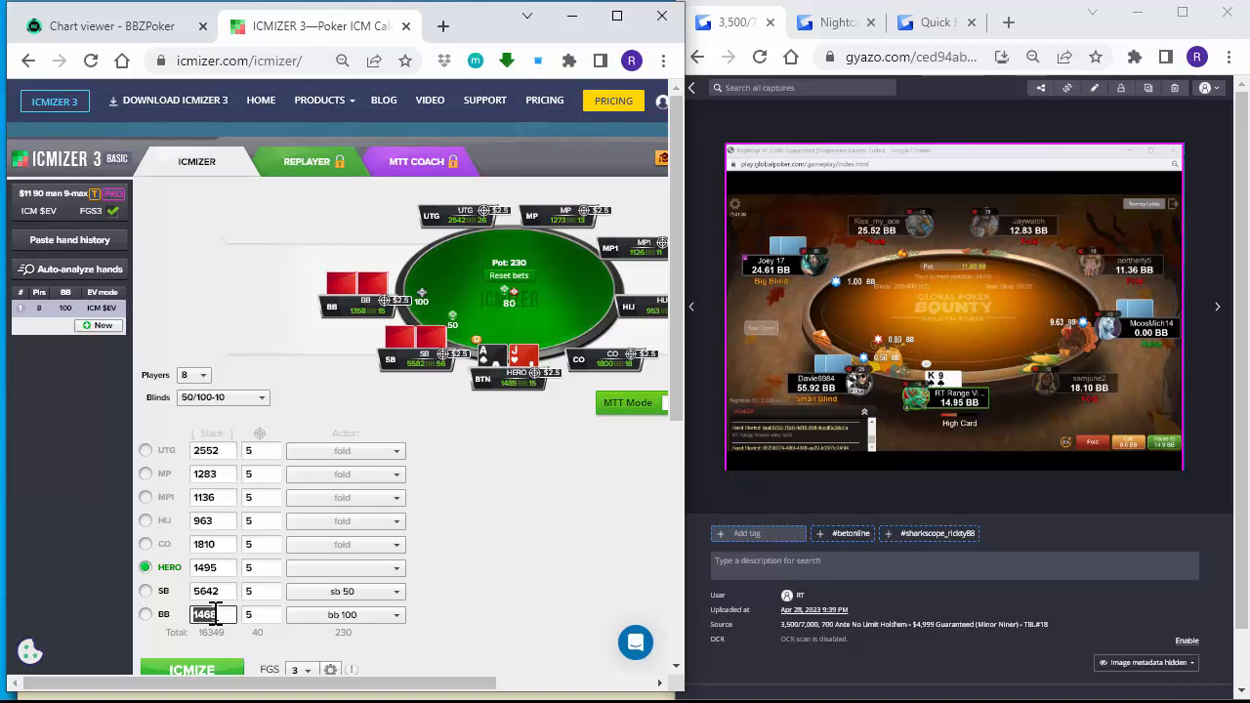
text(2561)
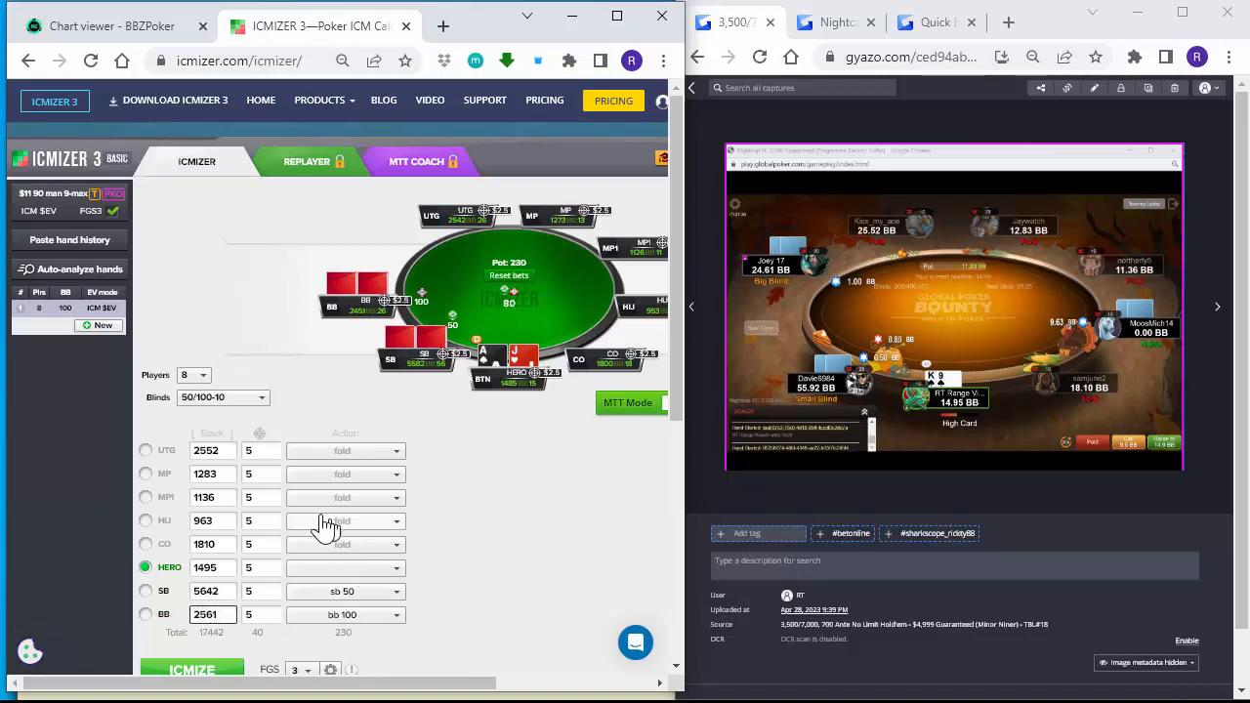
click(340, 543)
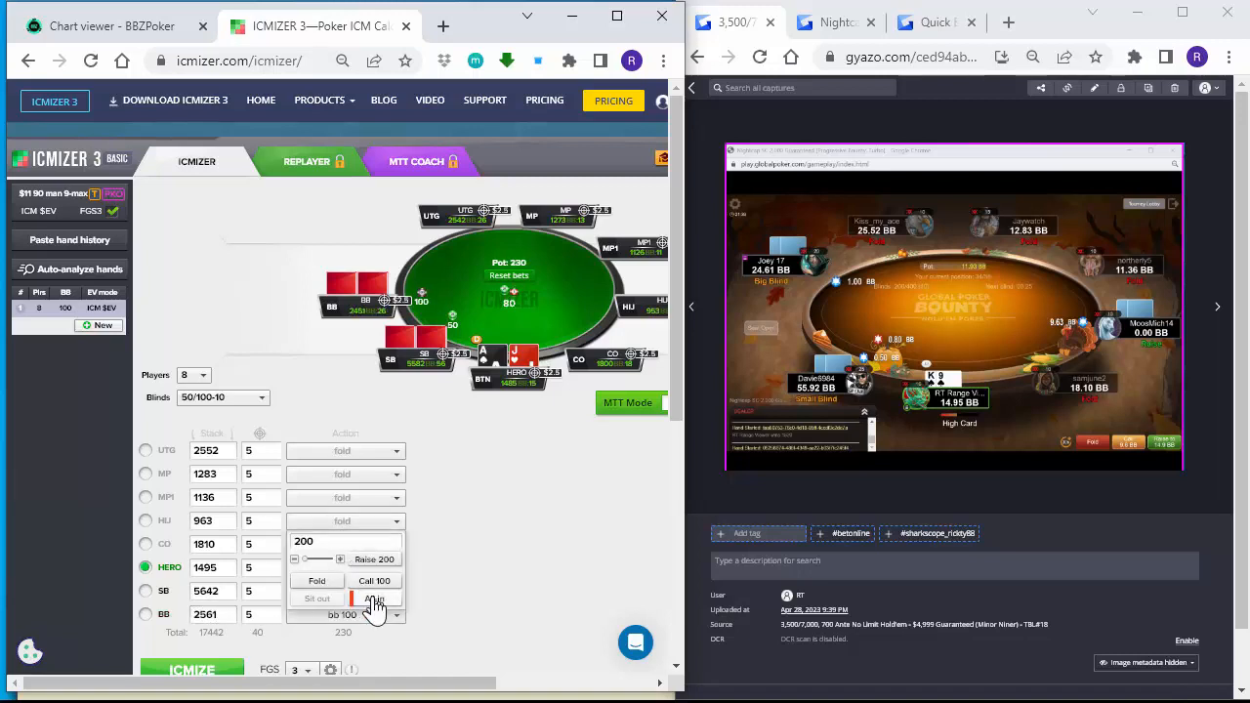
double_click(259, 521)
text(1)
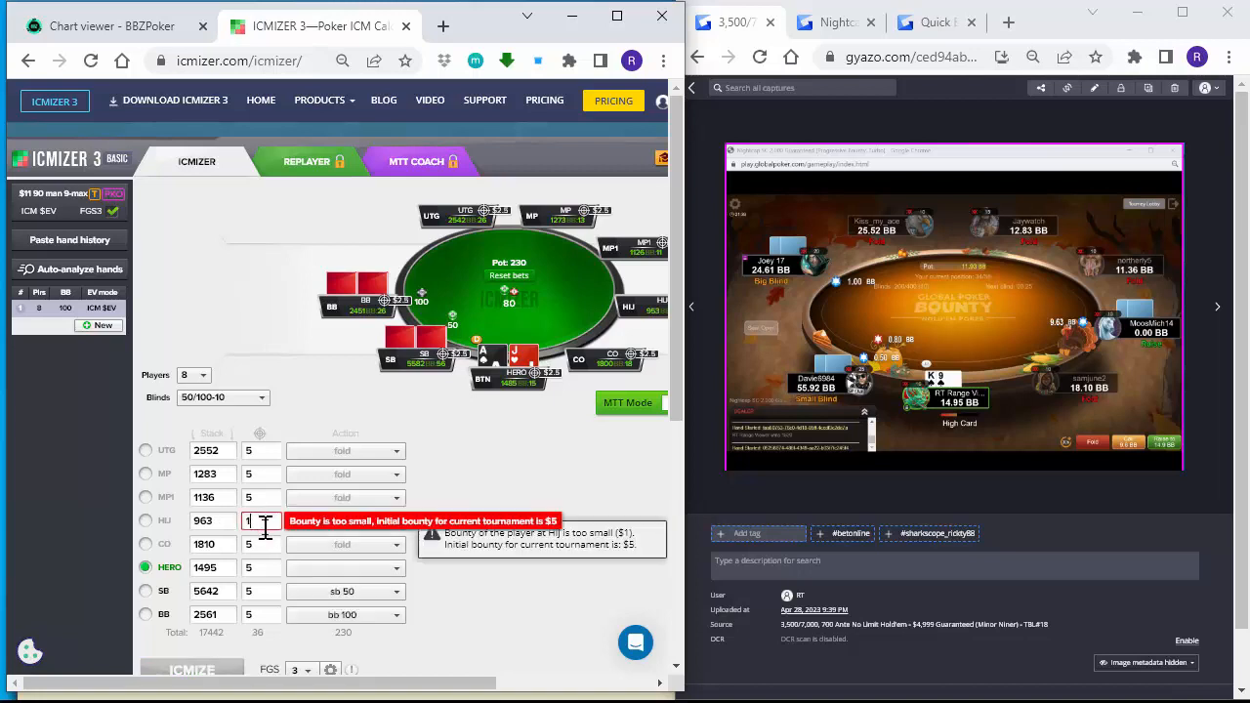
text(0)
double_click(265, 526)
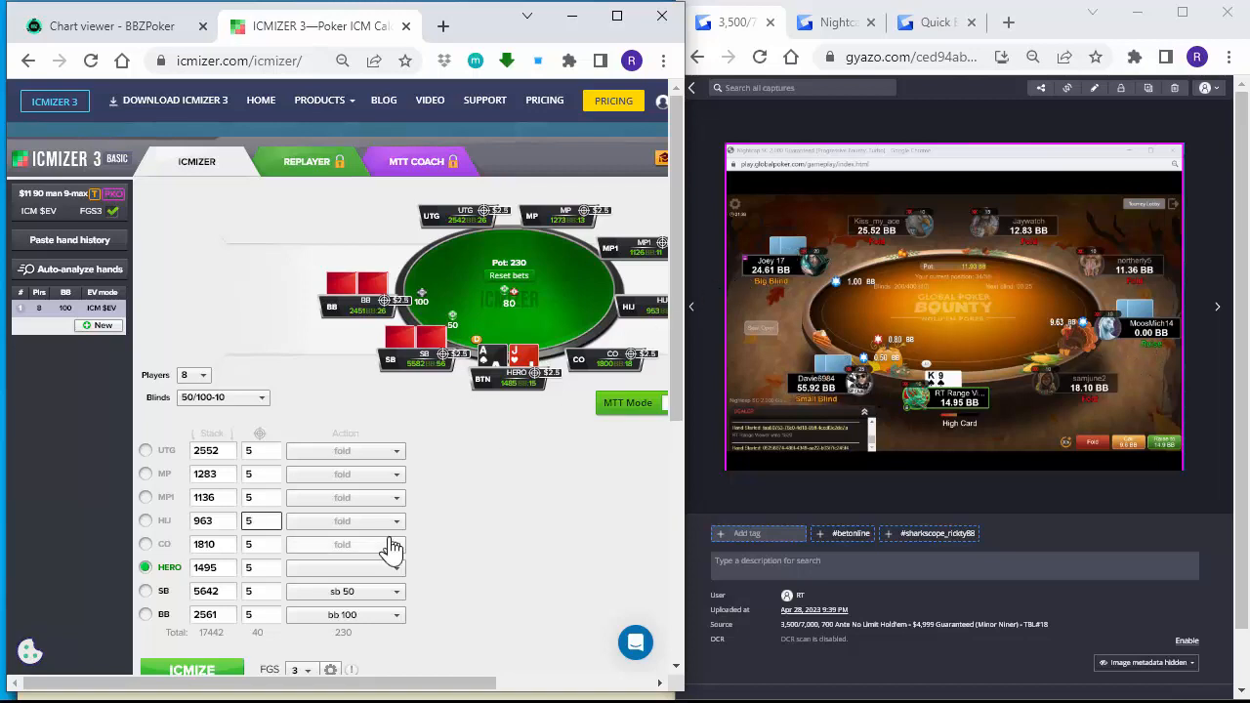
Set the bounties to 25 for the SB and 20 for the BB, and make the HIJ's action an all-in.
double_click(257, 589)
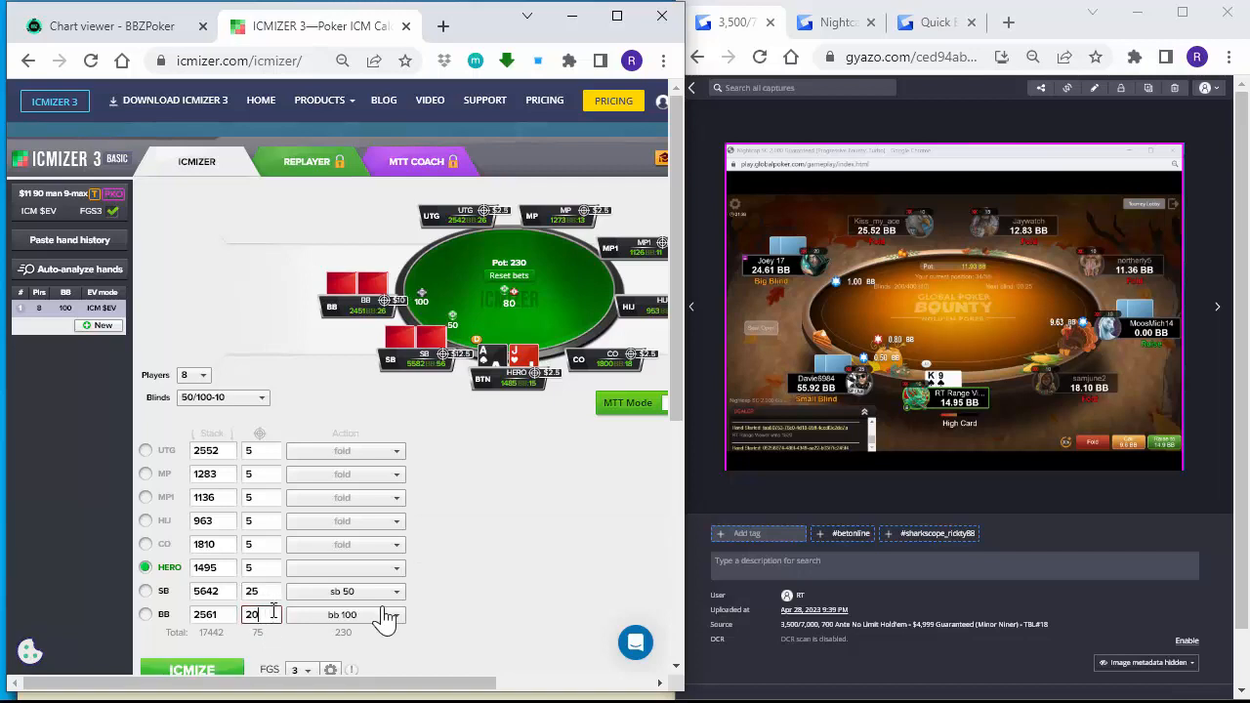
click(369, 567)
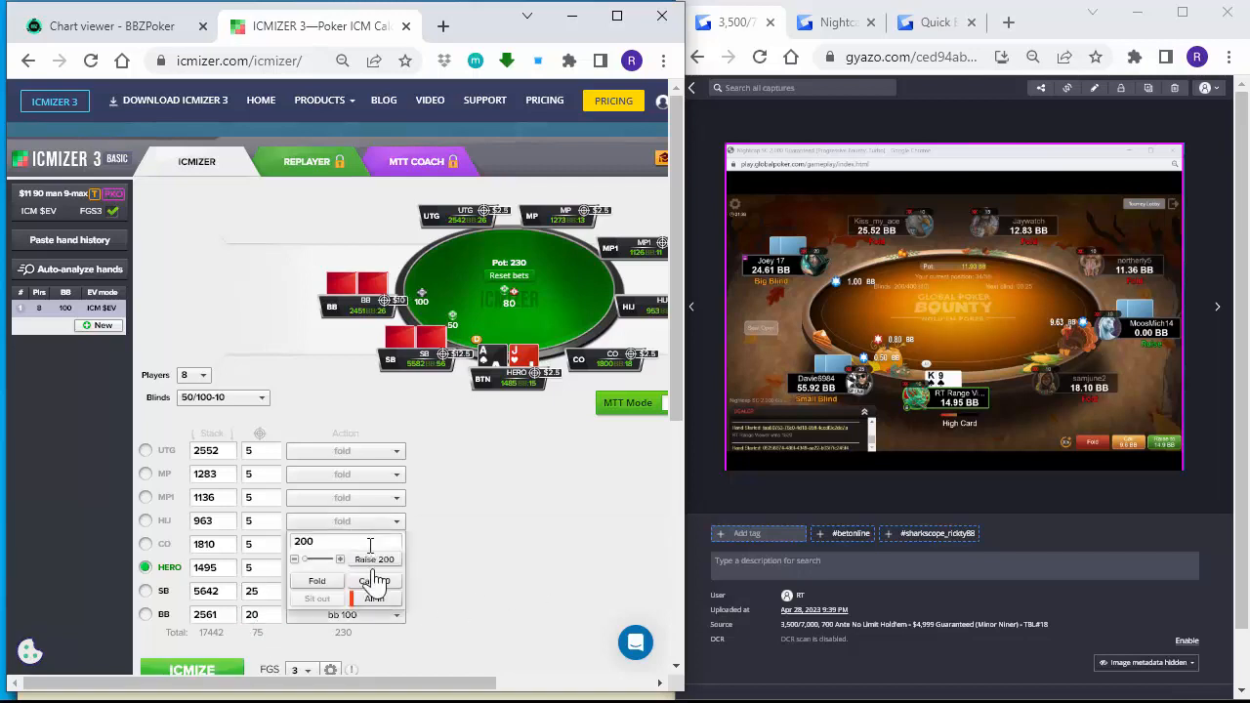
click(375, 599)
Start calculating the hand with FGS 3, cancel the run and turn FGS off.
scroll(358, 619, down, 1)
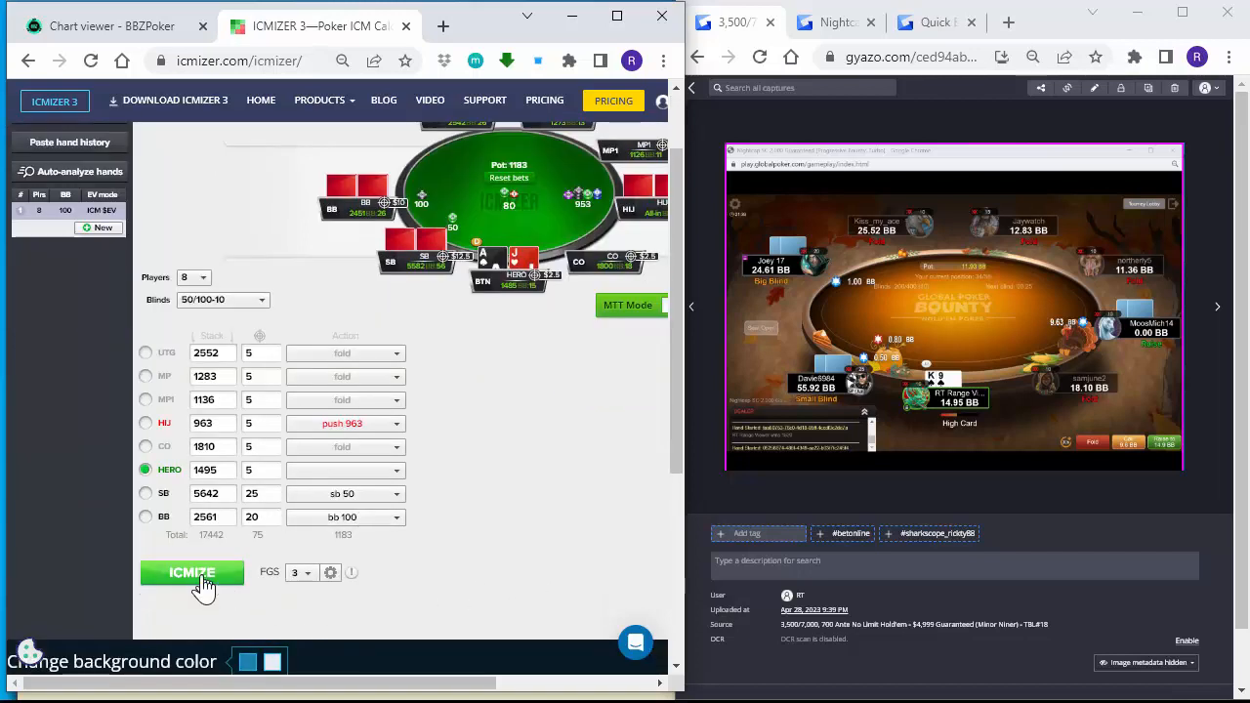
click(200, 576)
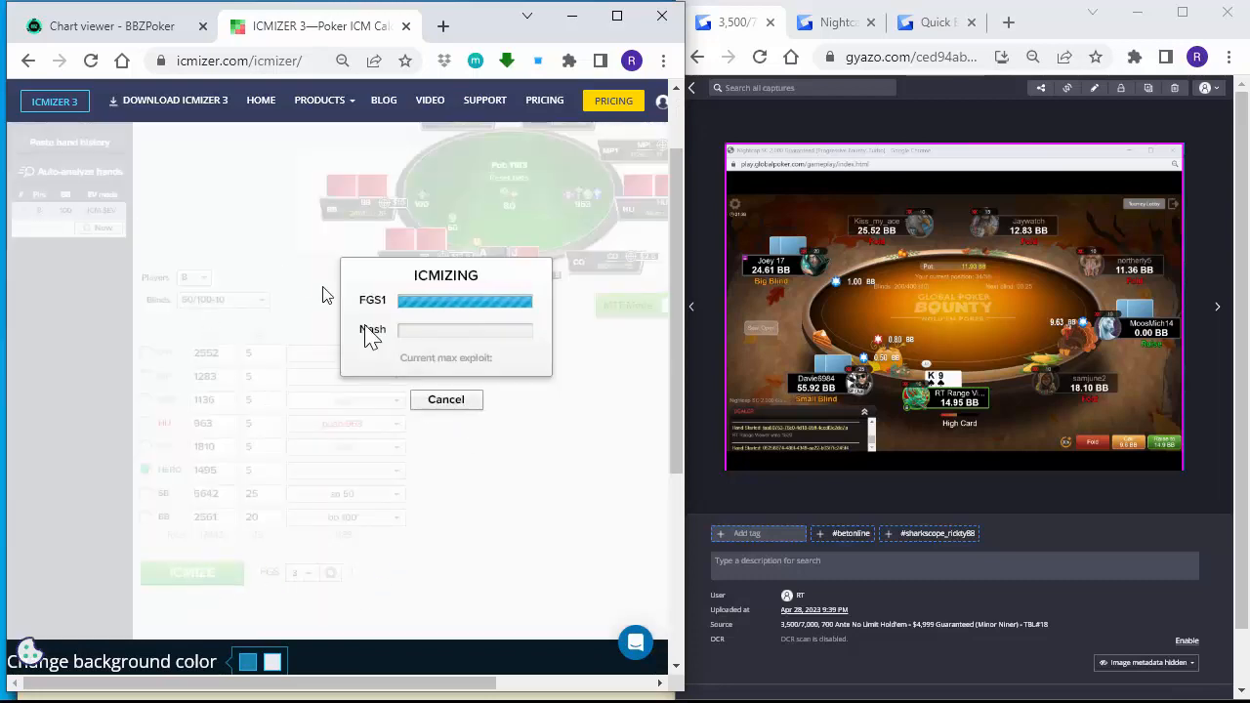
click(451, 404)
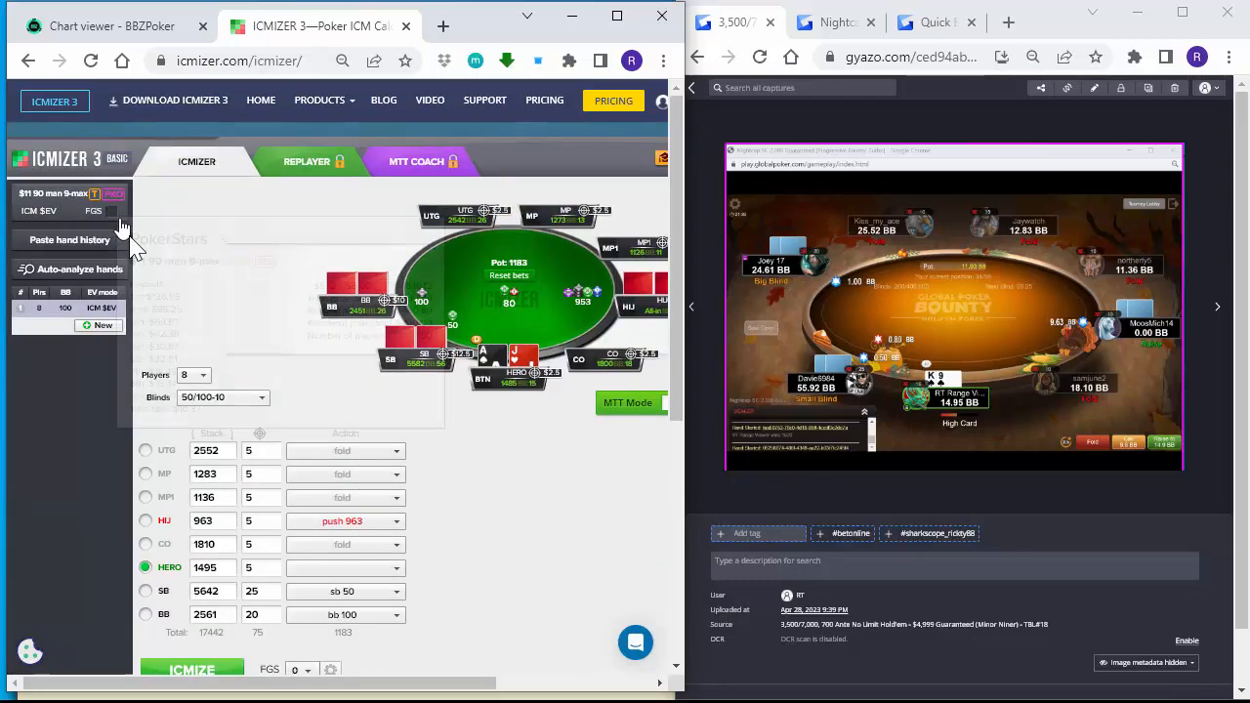
Try calculating the hand in ICM $EV mode without FGS.
scroll(351, 511, down, 4)
scroll(189, 474, up, 2)
click(189, 479)
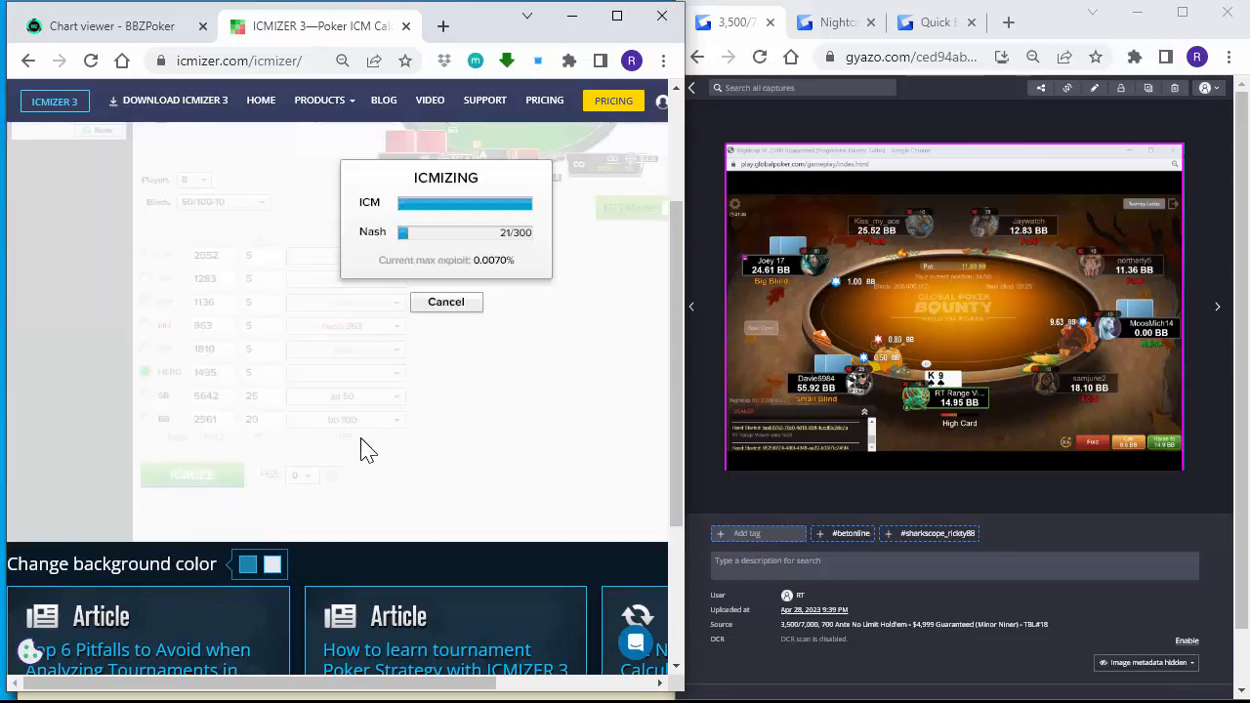
scroll(366, 456, up, 2)
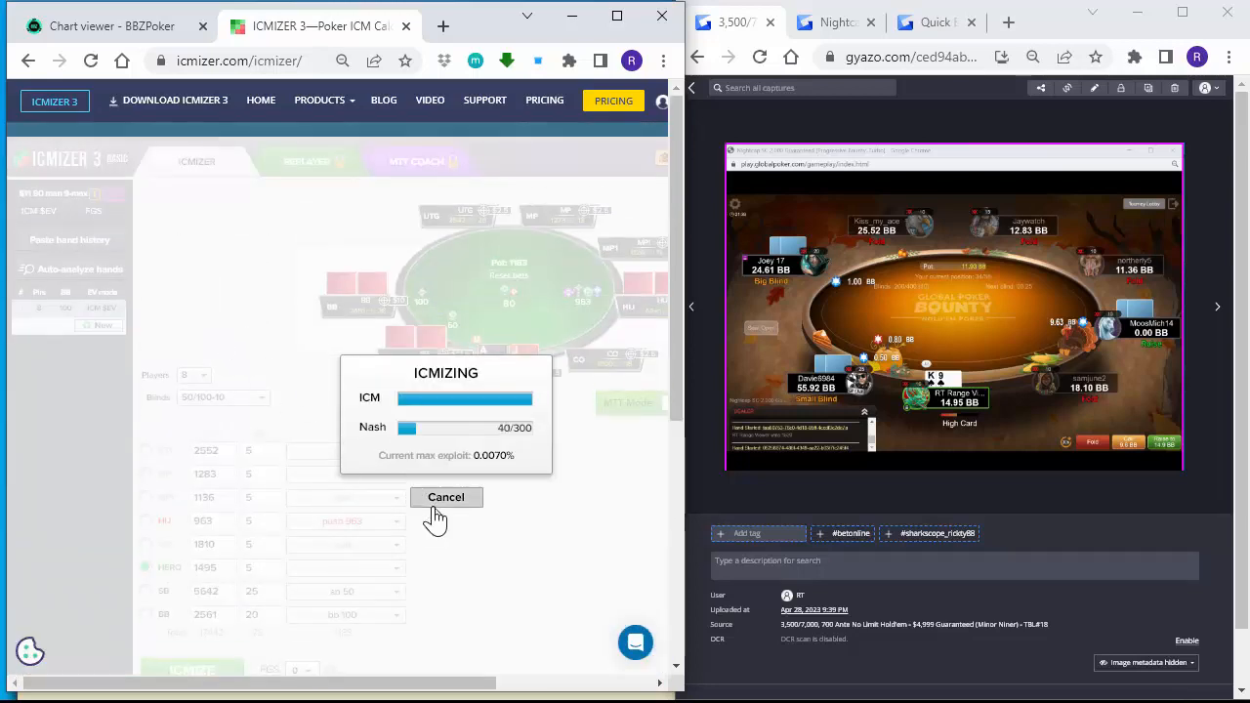
click(435, 505)
Switch the results mode to Chip EV and calculate the hand.
click(41, 210)
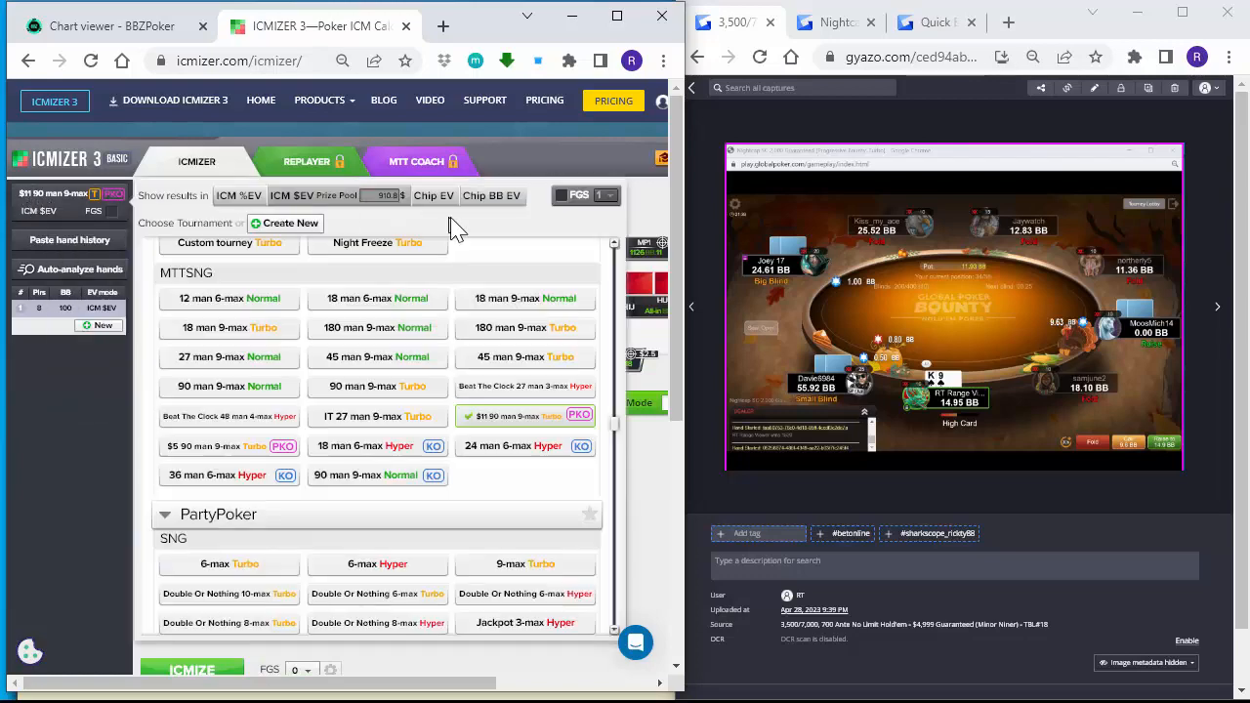
click(434, 198)
click(41, 210)
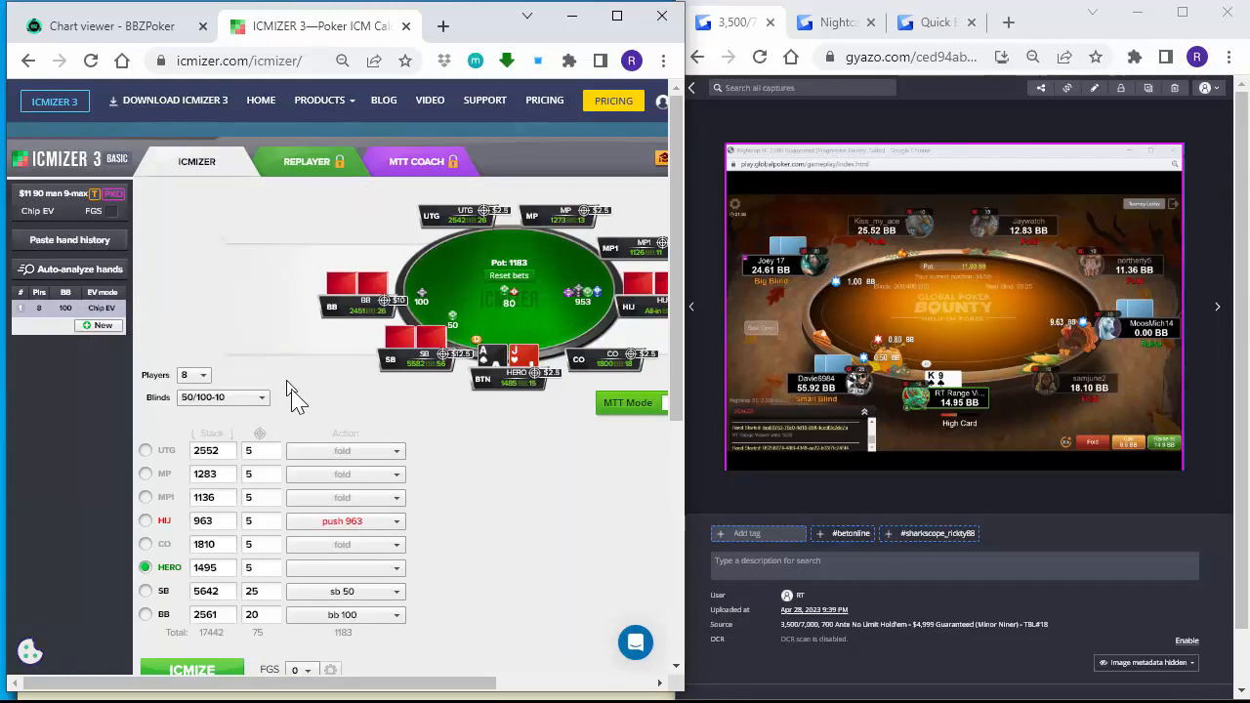
scroll(312, 454, down, 4)
scroll(315, 469, up, 3)
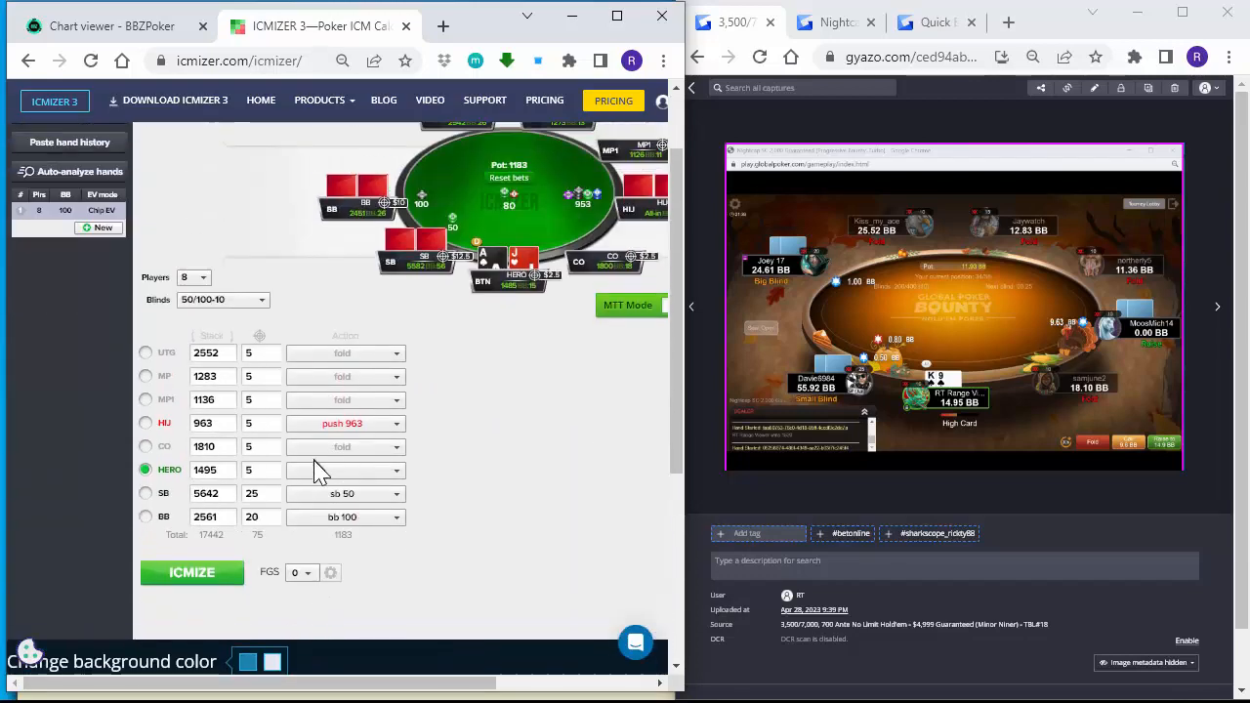
click(185, 581)
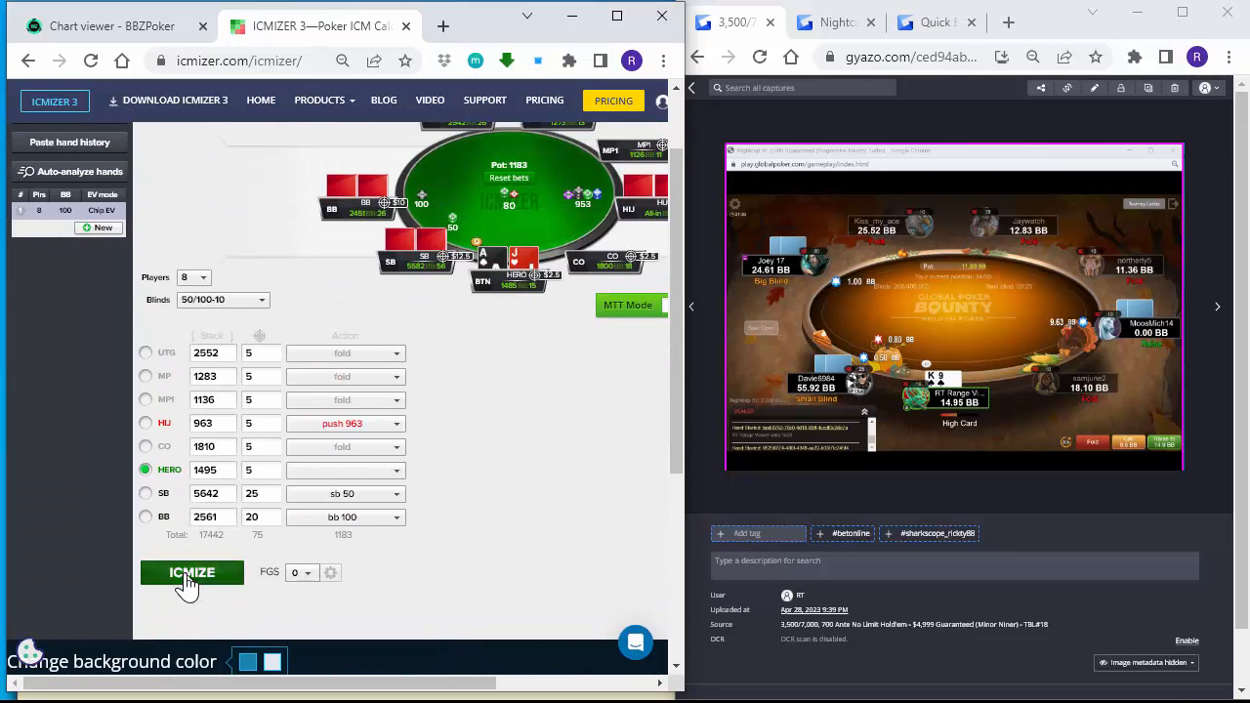
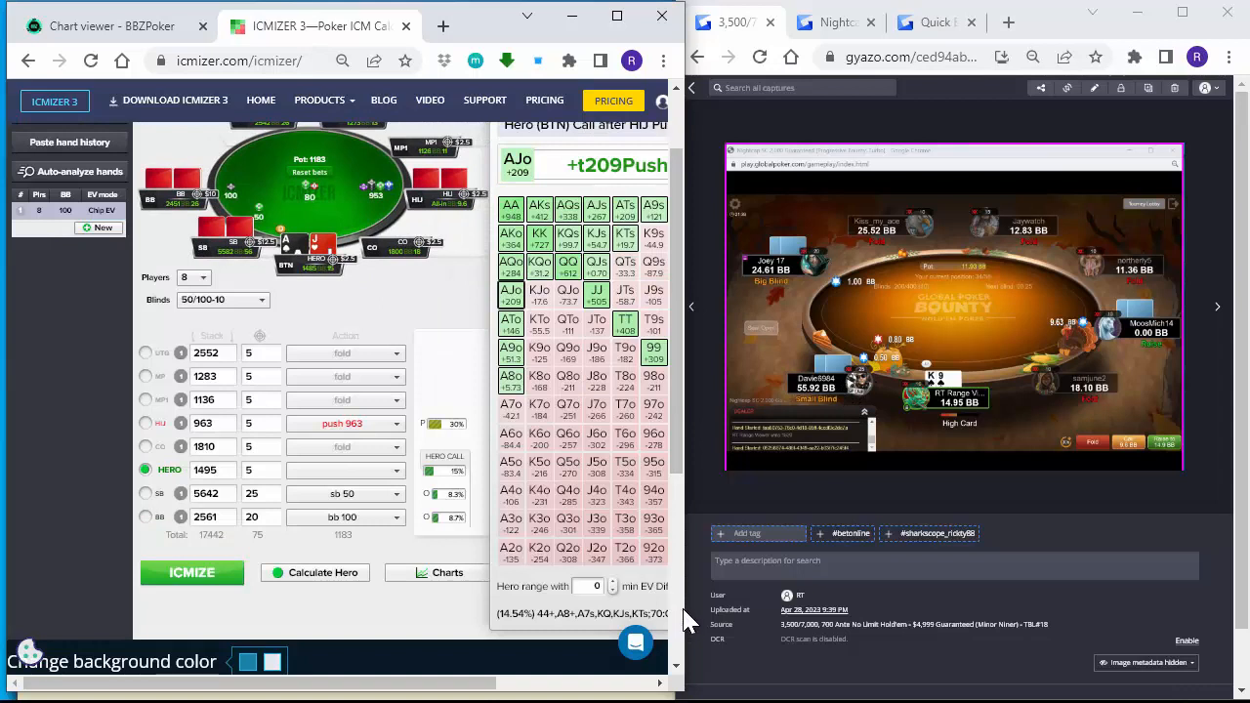
Narrow the HIJ's push range to 22+, A7+, A6s, A5, A4s-A2s, KT+, K9s, QJ, QTs and JTs, and recalculate the hero's call.
drag(684, 607, 716, 615)
drag(555, 681, 661, 691)
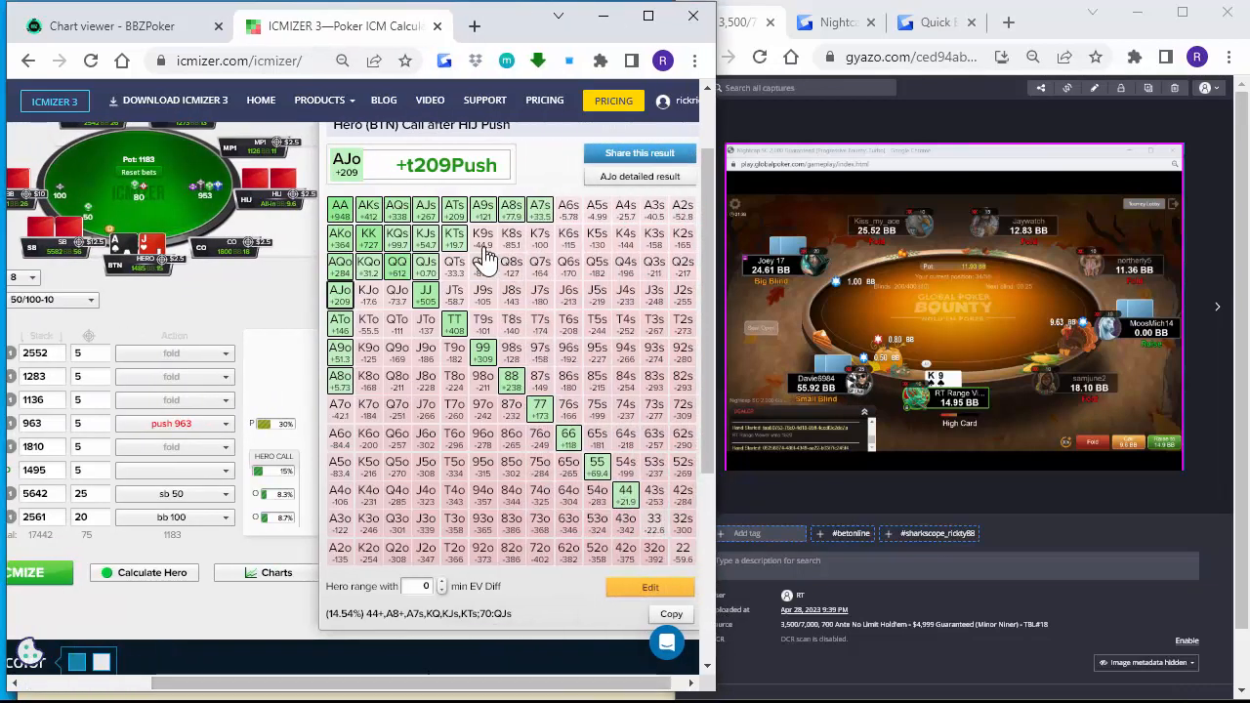
click(280, 431)
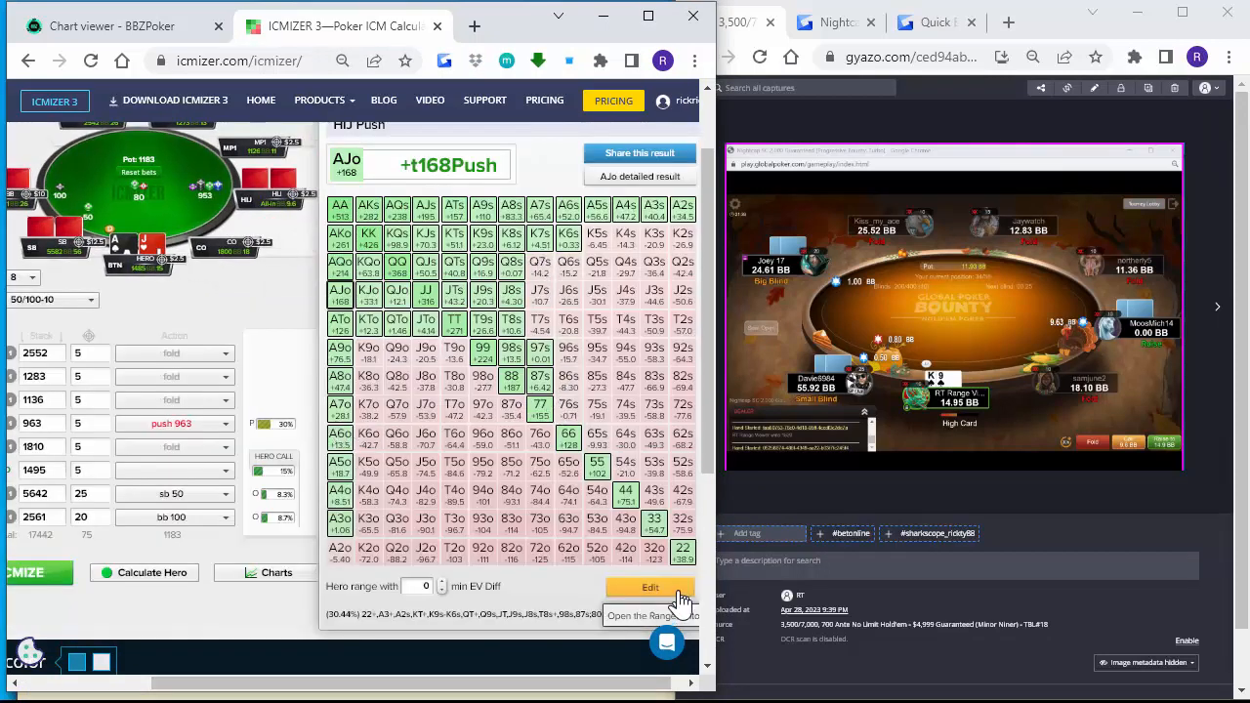
click(679, 593)
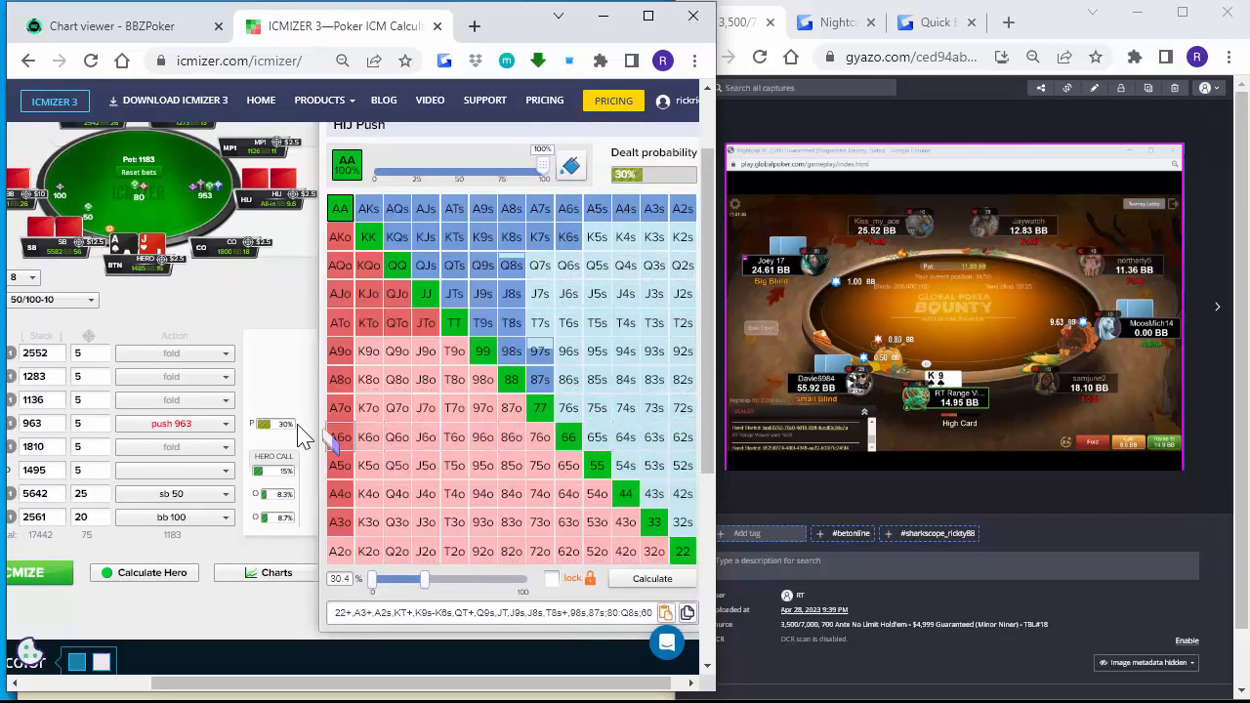
mouse_move(552, 381)
mouse_down()
mouse_move(511, 326)
mouse_move(533, 244)
mouse_move(491, 326)
mouse_move(497, 284)
mouse_up()
mouse_move(340, 523)
mouse_down()
mouse_move(338, 542)
mouse_move(343, 424)
mouse_move(341, 557)
mouse_move(343, 439)
mouse_up()
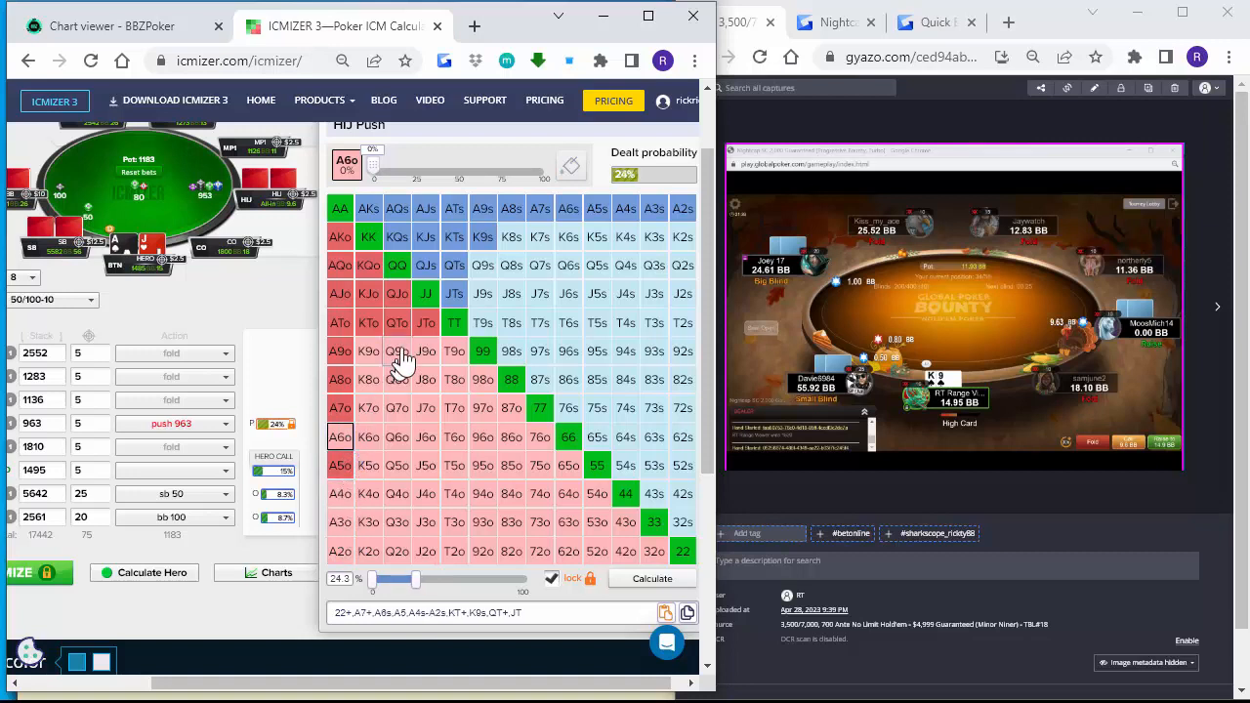
mouse_move(427, 335)
mouse_down()
mouse_move(399, 328)
mouse_move(423, 337)
mouse_up()
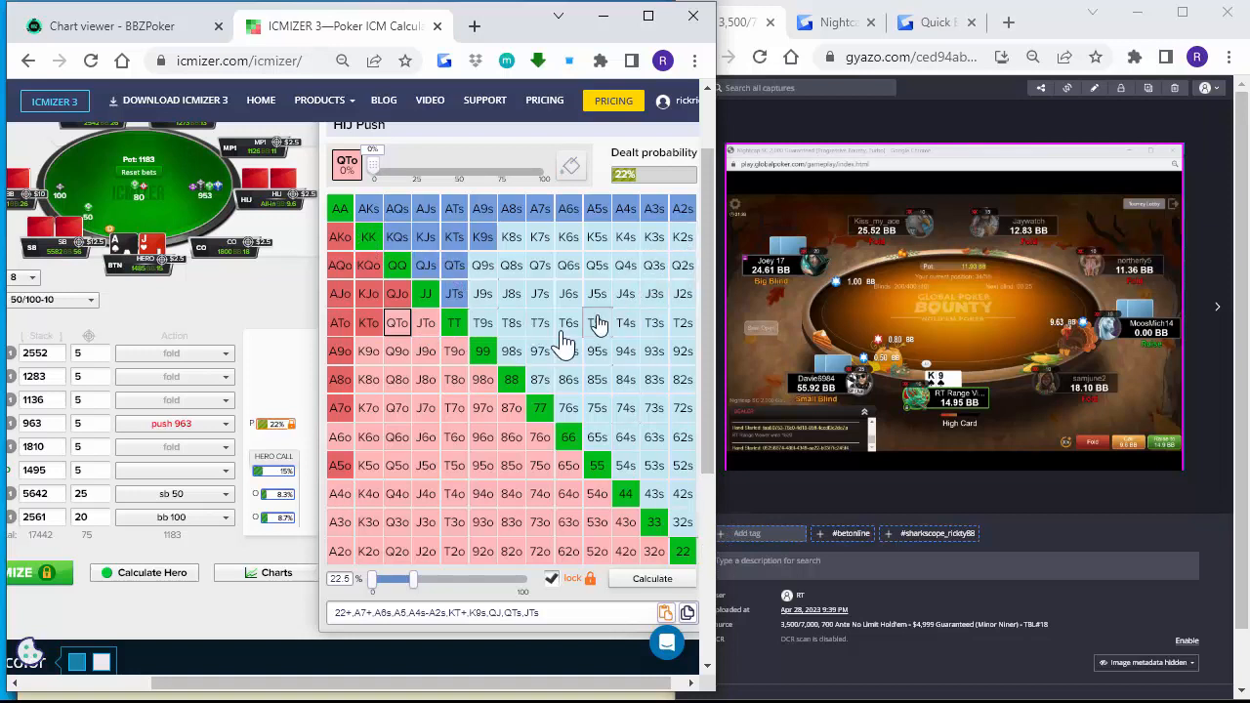
click(285, 363)
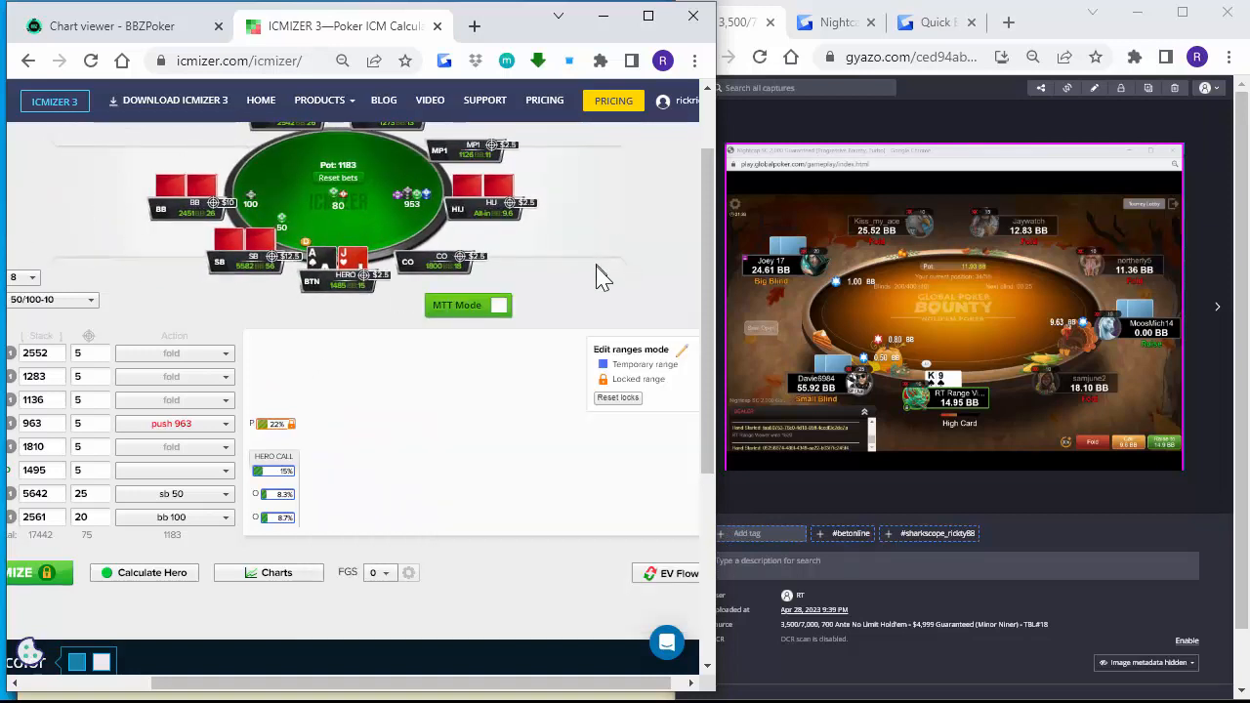
click(139, 575)
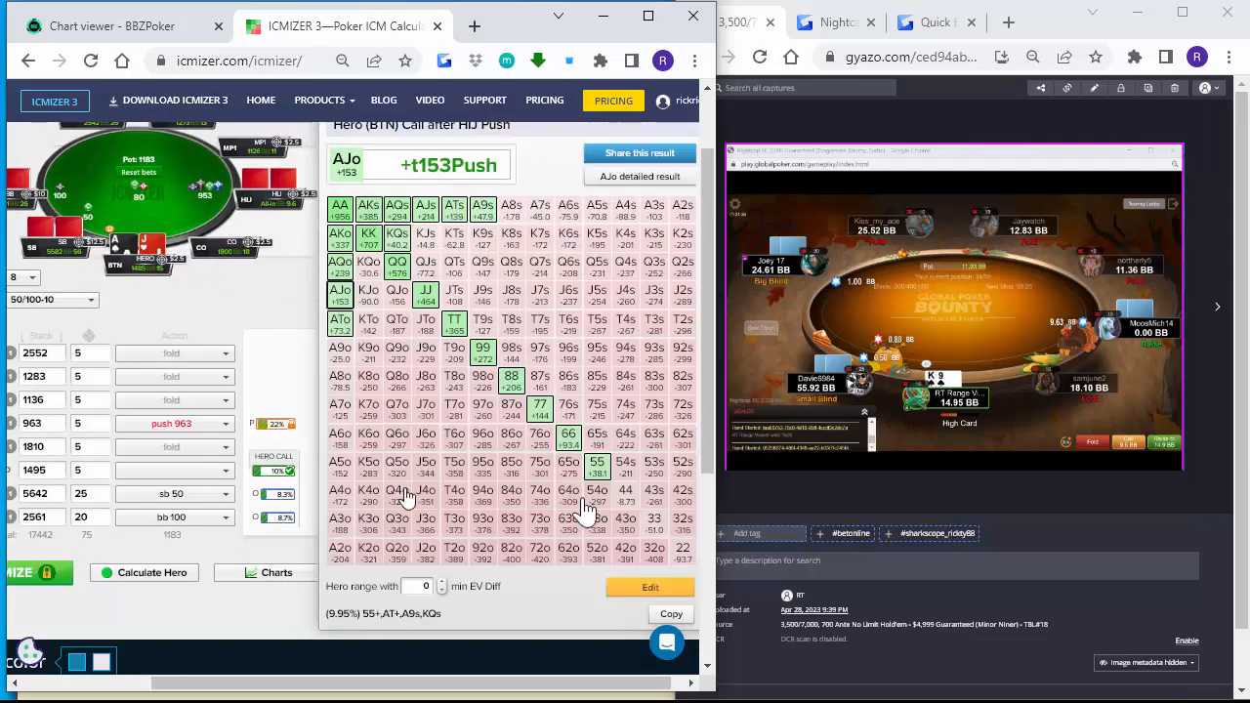
Widen the SB's overcall range to 44+, AT+, A9s, A8s and KQ, and recalculate the hero's call.
click(311, 371)
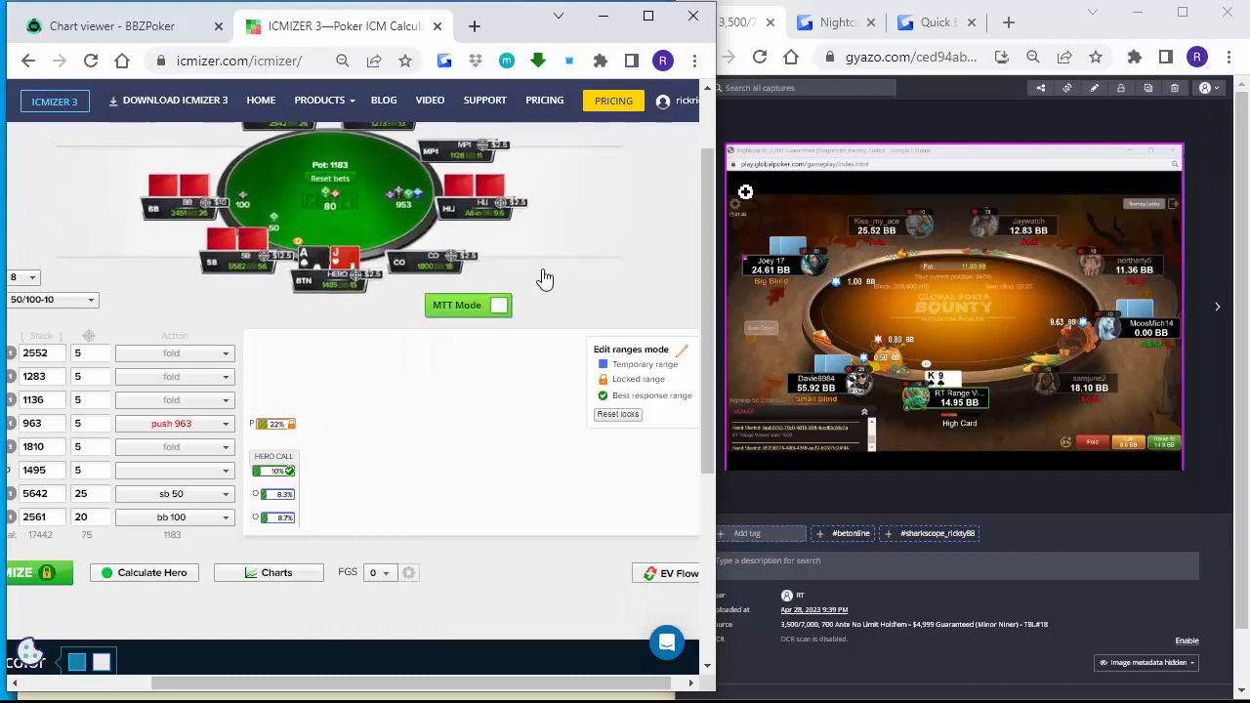
click(280, 506)
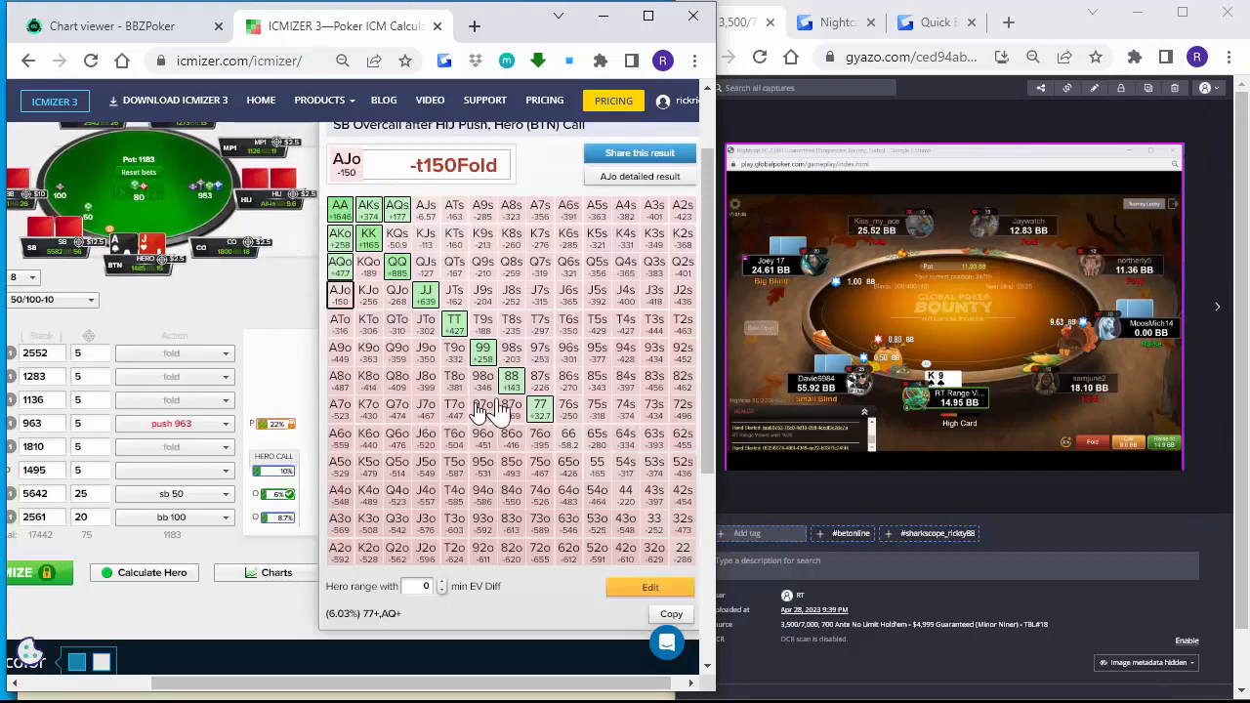
click(647, 586)
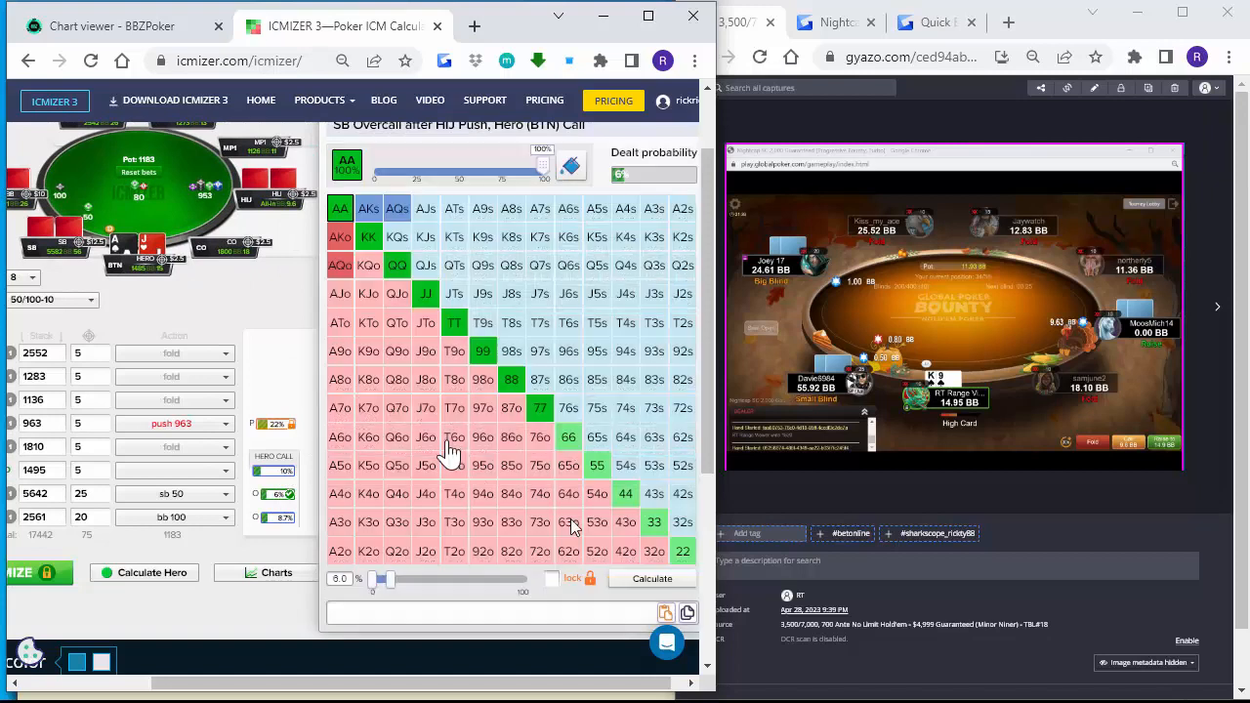
drag(341, 310, 341, 324)
drag(426, 208, 511, 208)
click(400, 240)
click(368, 269)
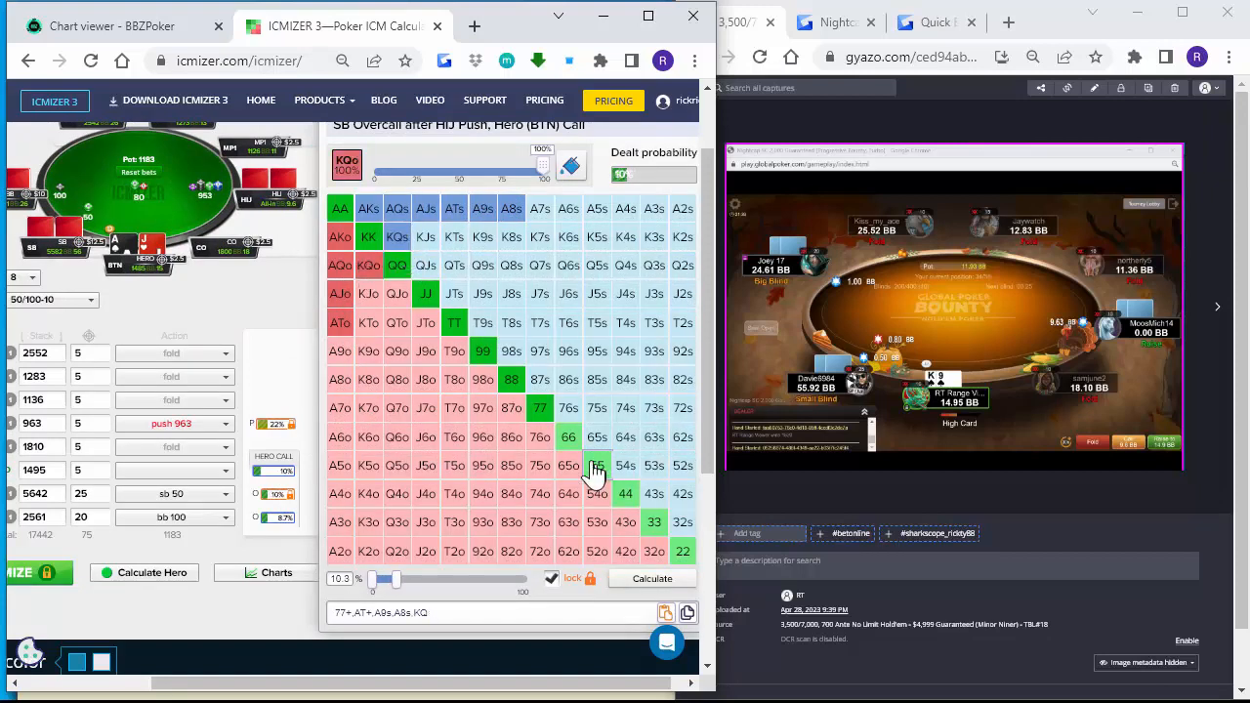
click(569, 439)
click(595, 469)
click(624, 497)
click(167, 580)
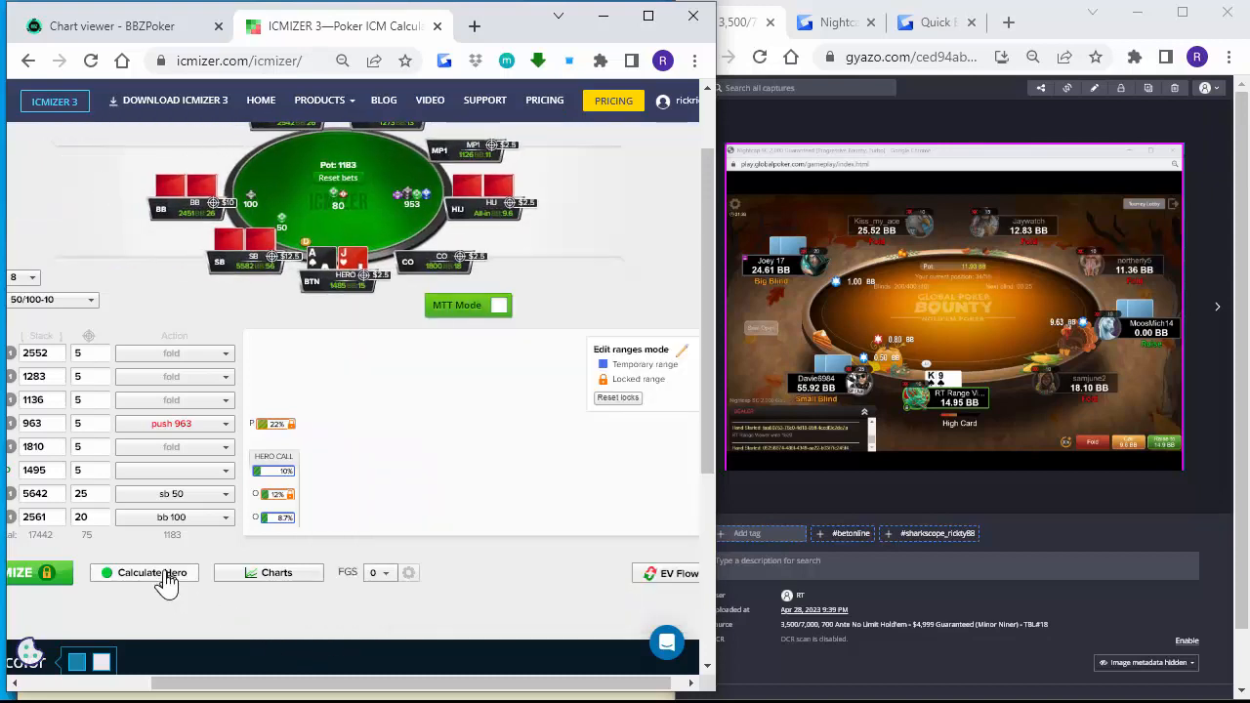
click(167, 580)
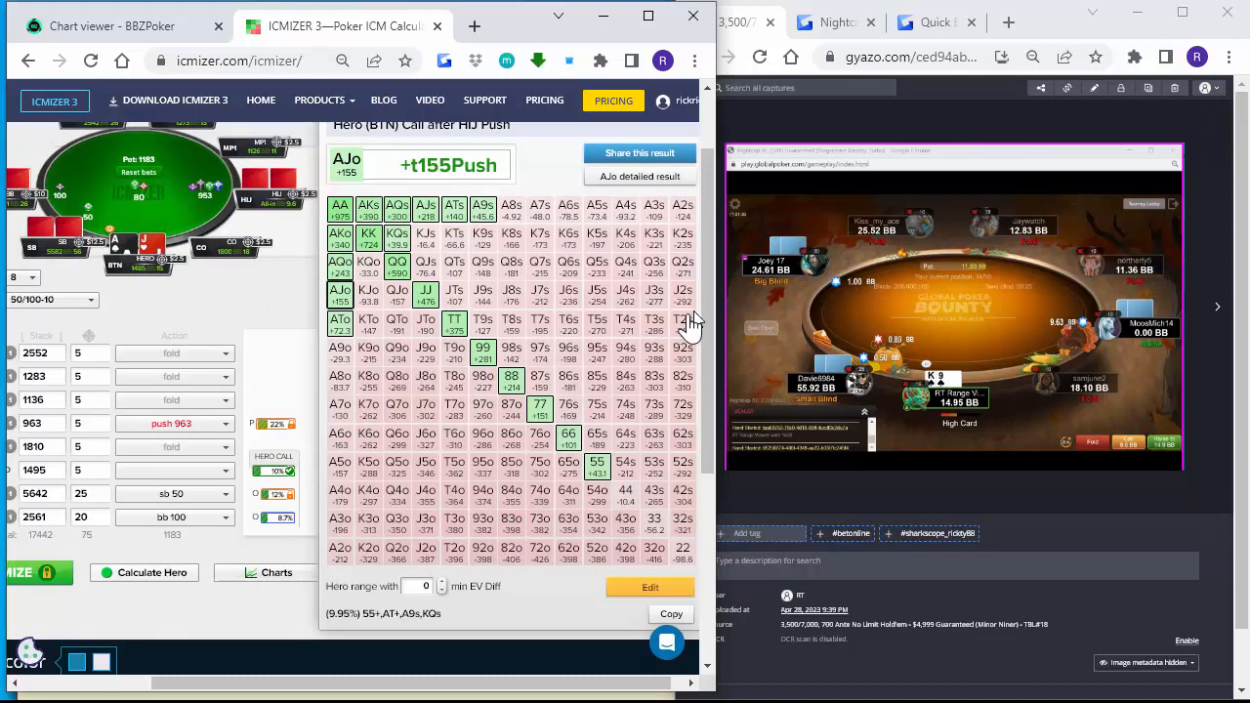
Widen the BB's overcall range with A8+, A7s-A2s, KJ+, KTs, QJ, QTs, JTs and small pairs, and recalculate the hero's call.
click(299, 386)
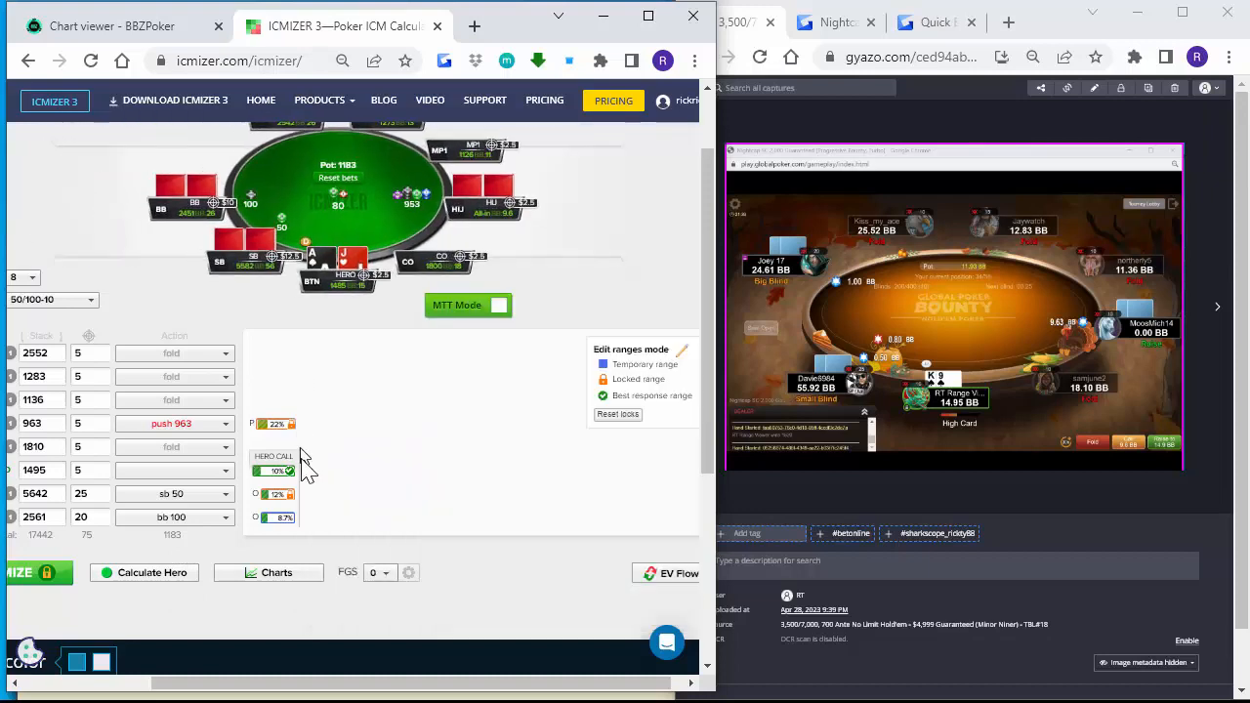
click(278, 521)
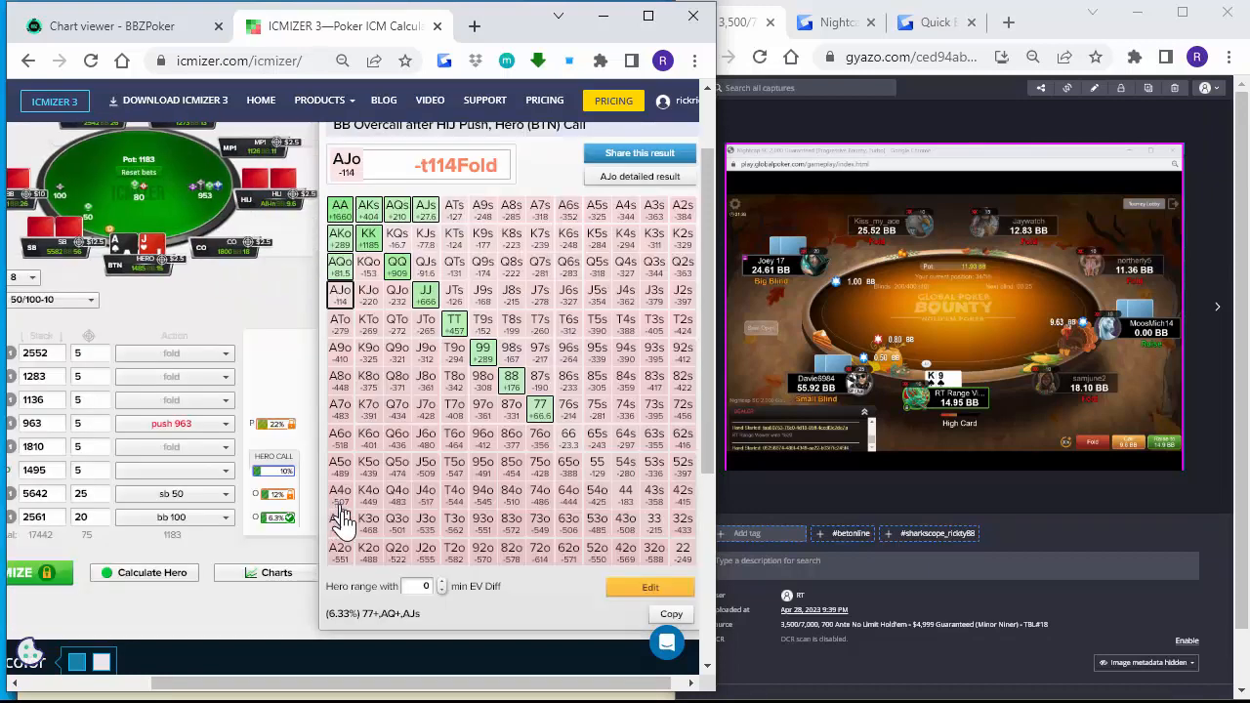
click(676, 592)
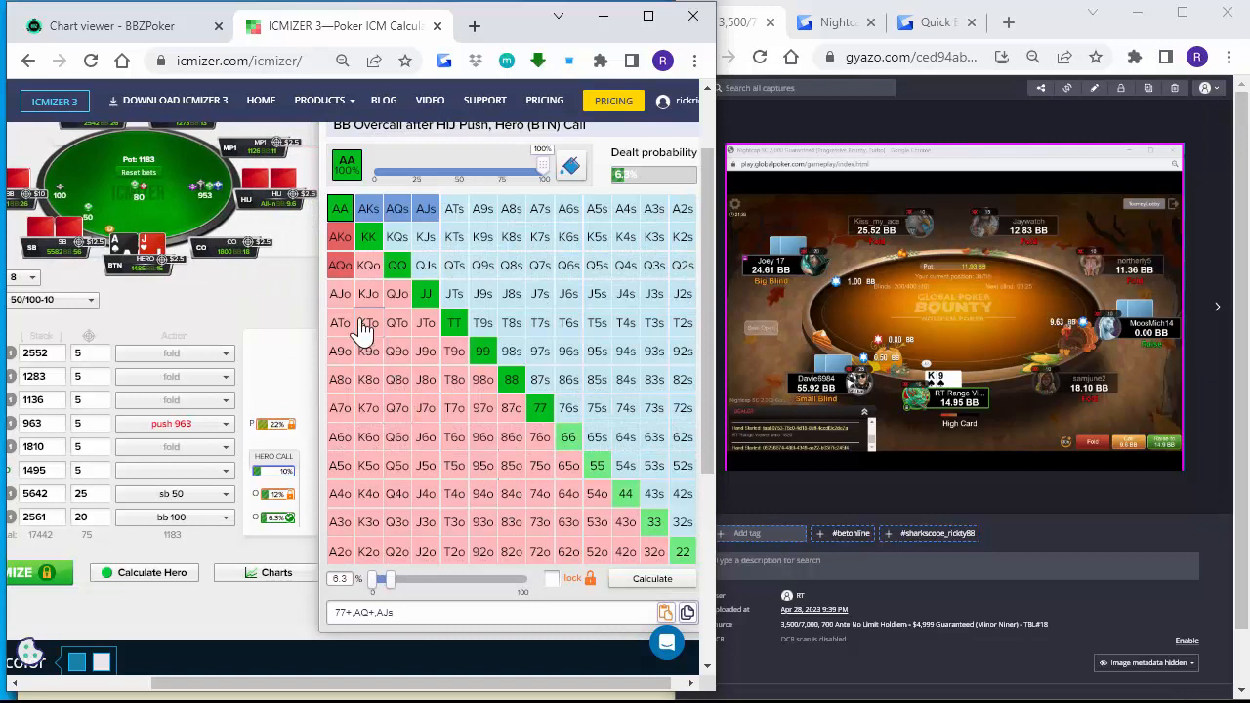
drag(341, 292, 349, 383)
drag(454, 209, 684, 209)
double_click(374, 268)
double_click(373, 293)
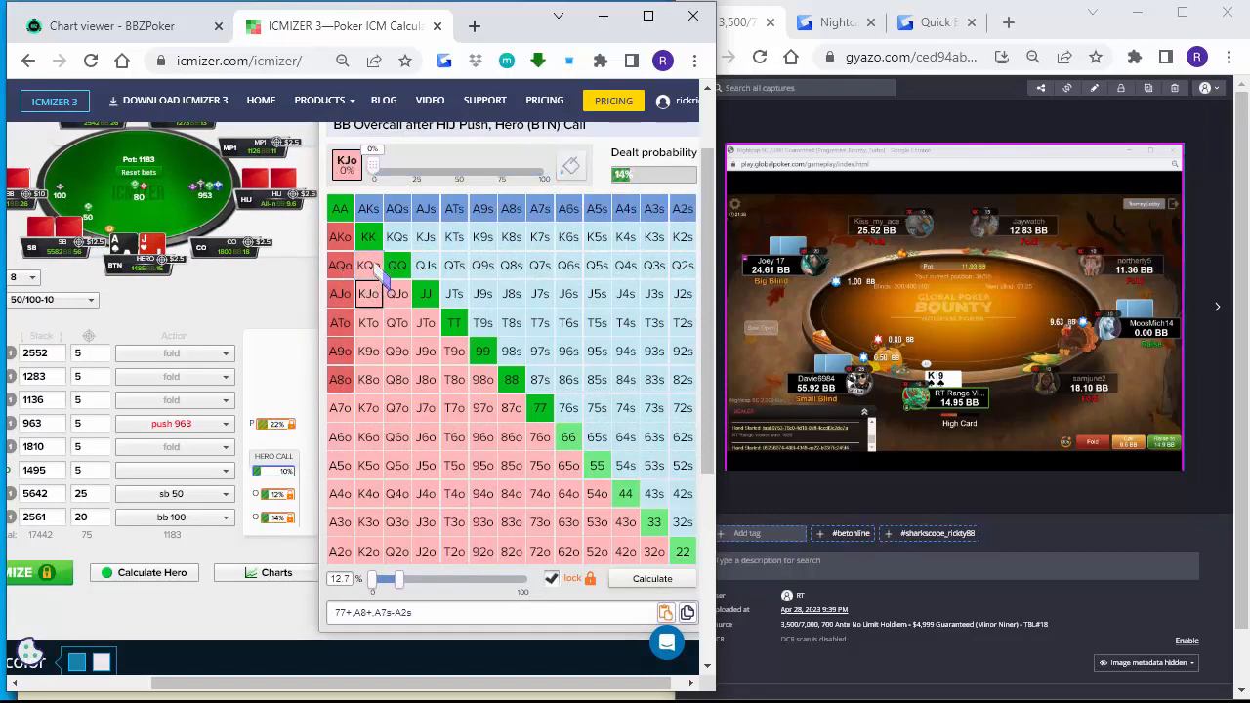
mouse_move(393, 293)
mouse_down()
mouse_move(368, 266)
mouse_move(457, 293)
mouse_up()
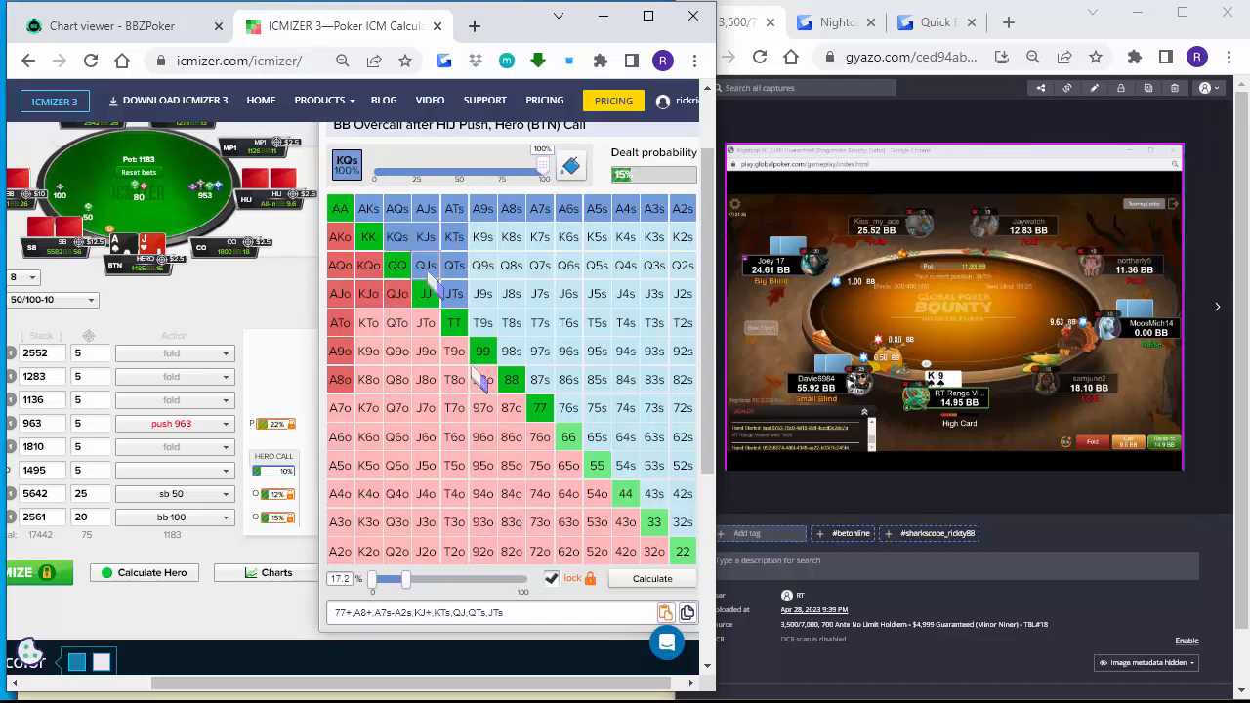
click(680, 551)
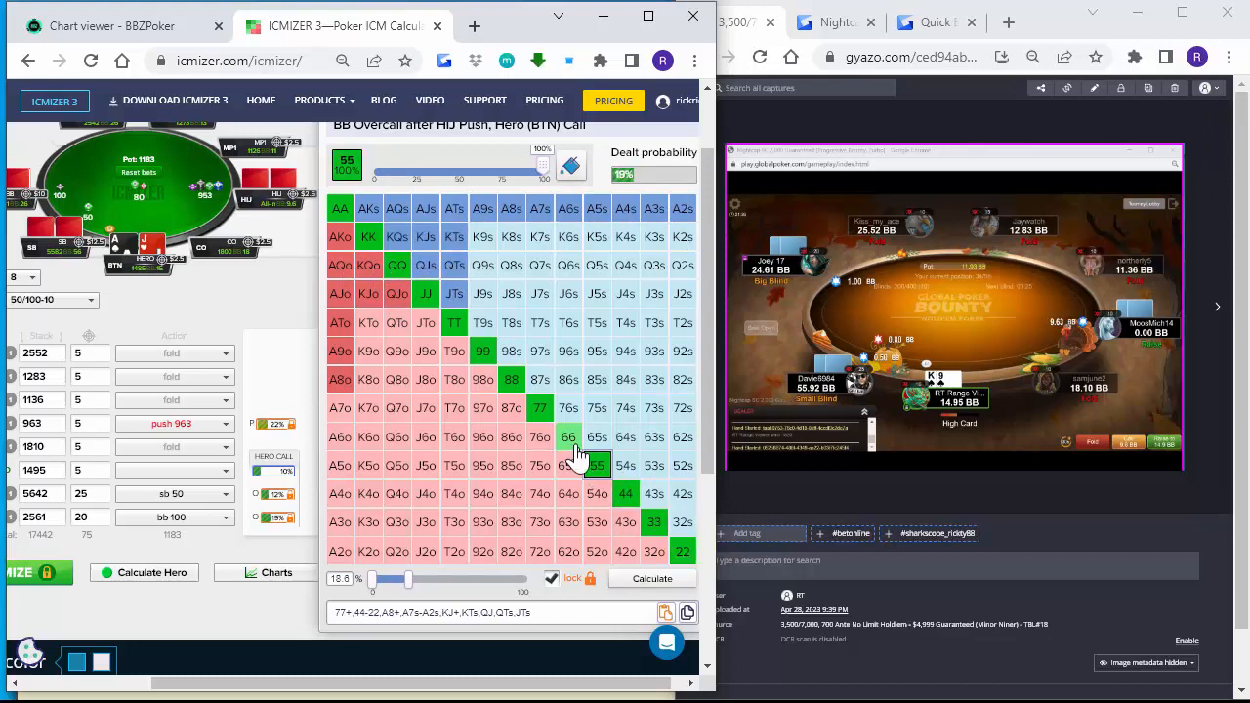
click(174, 580)
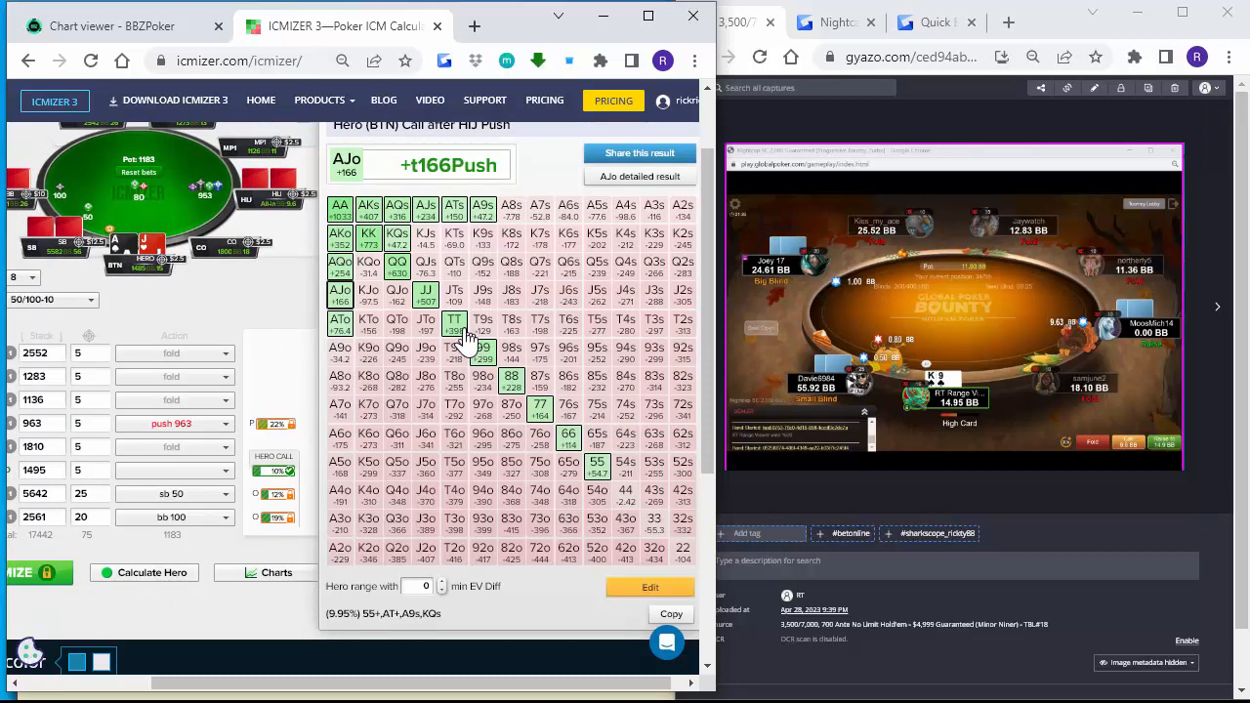
Reset the locked ranges and recalculate the hand, using a minimum EV difference of 95 for the hero's range.
click(276, 354)
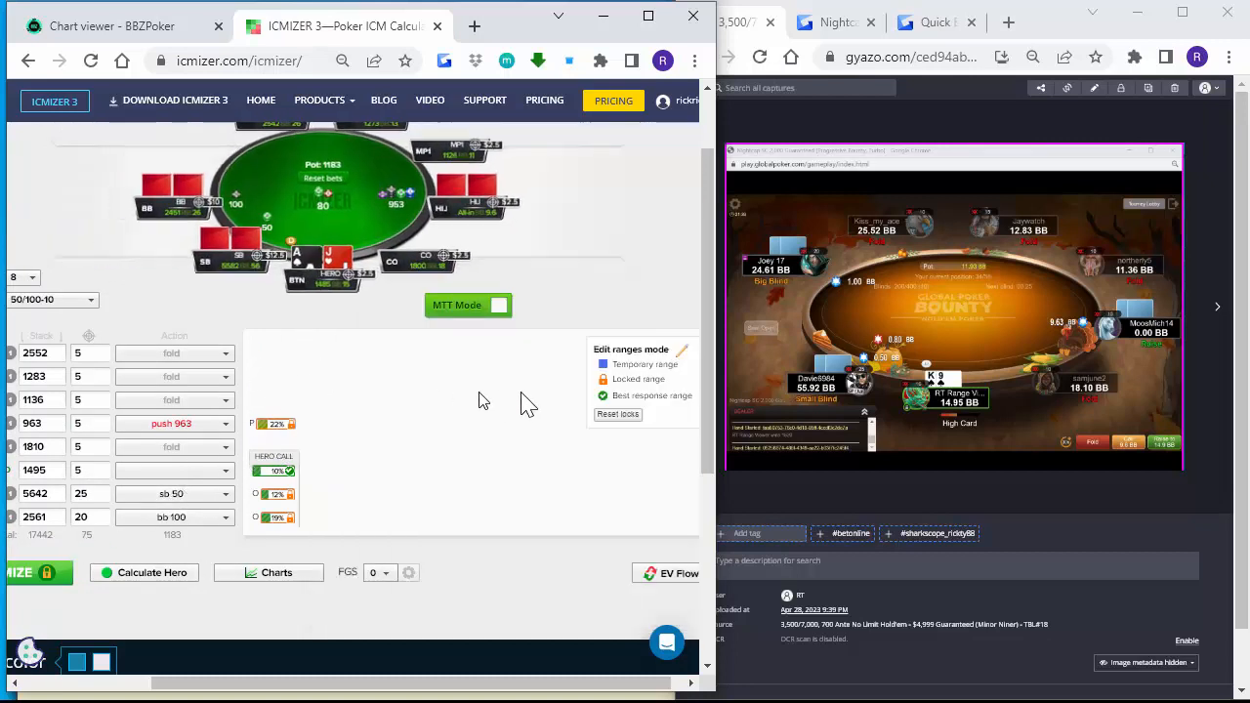
click(629, 419)
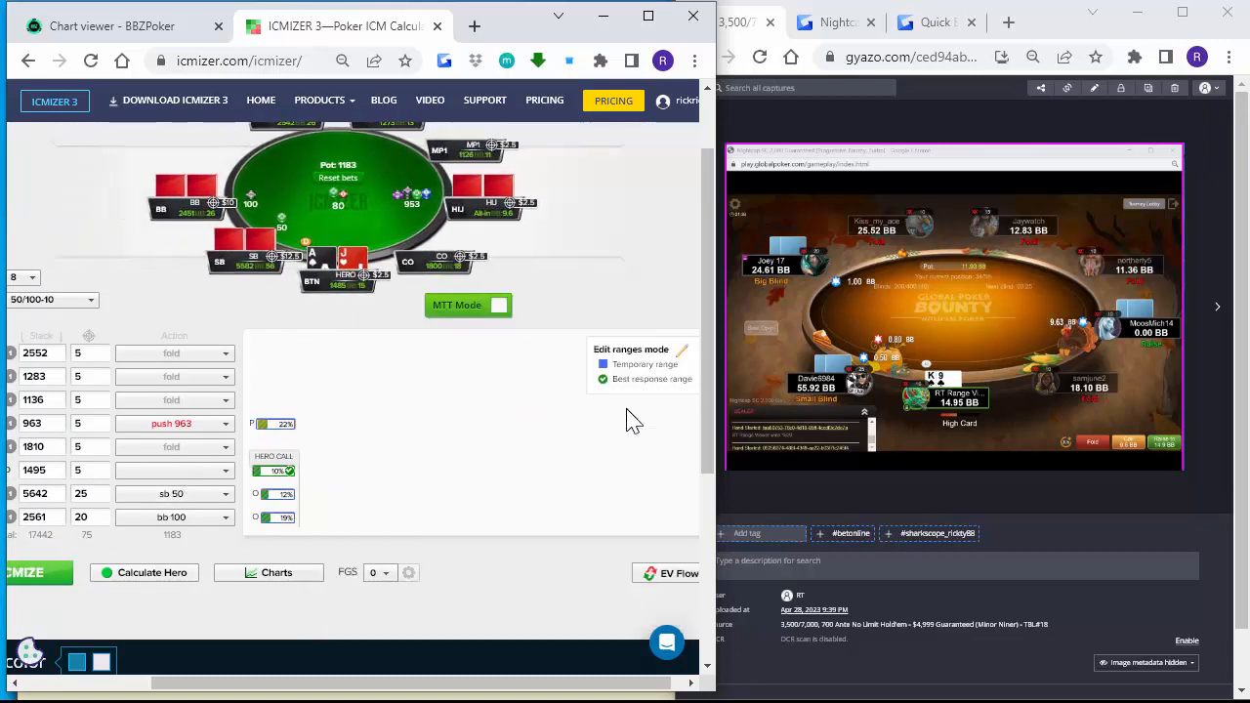
click(139, 580)
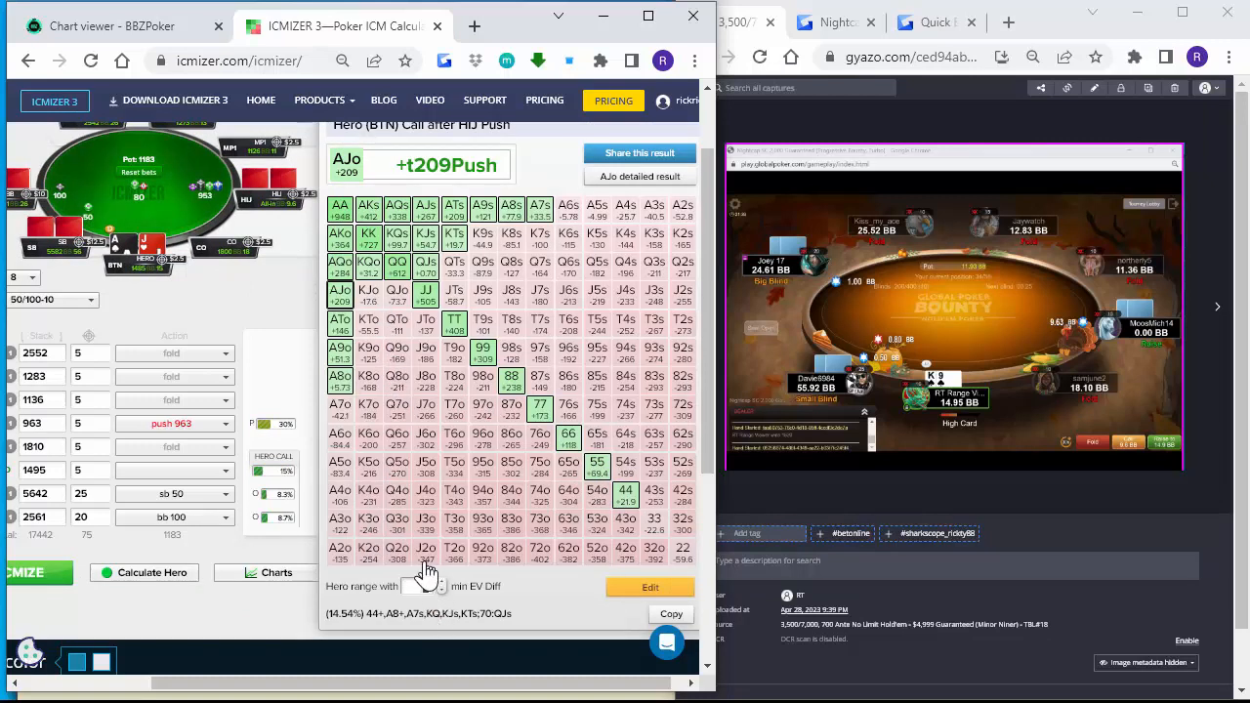
text(95)
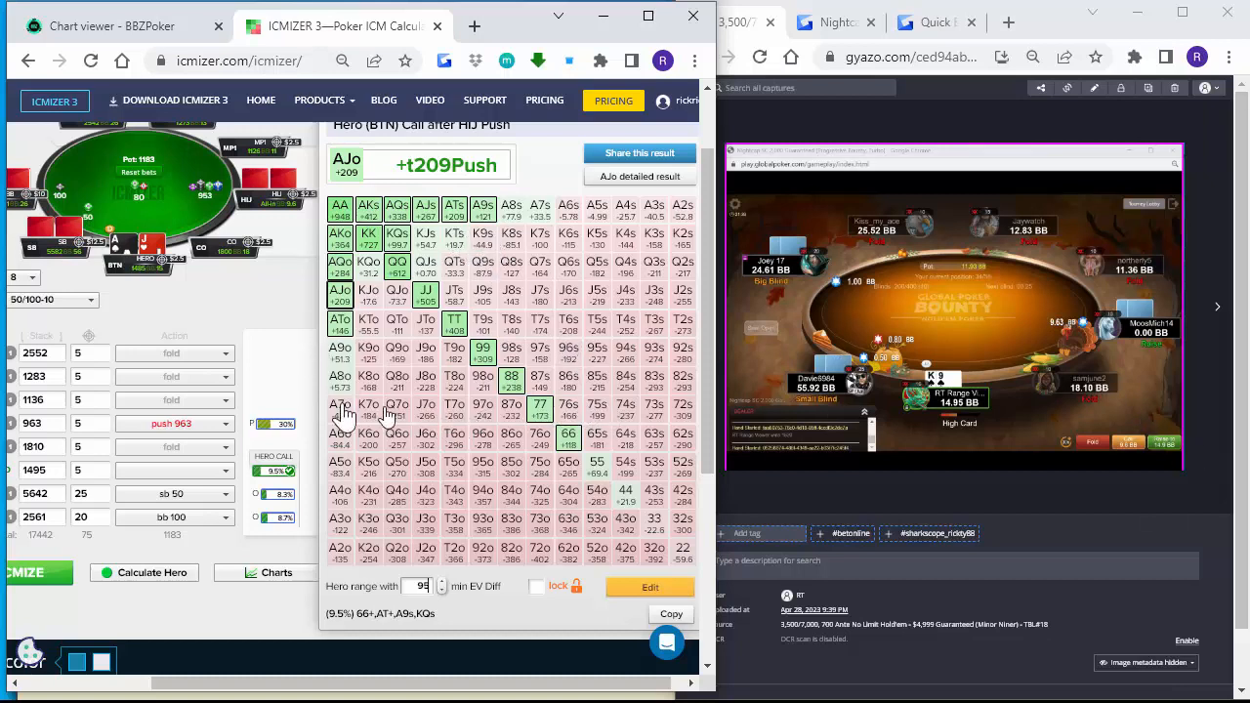
Narrow the HIJ's push range to 22+, A2+, KT+, K9s and QJs, and recalculate the hero's call.
click(272, 430)
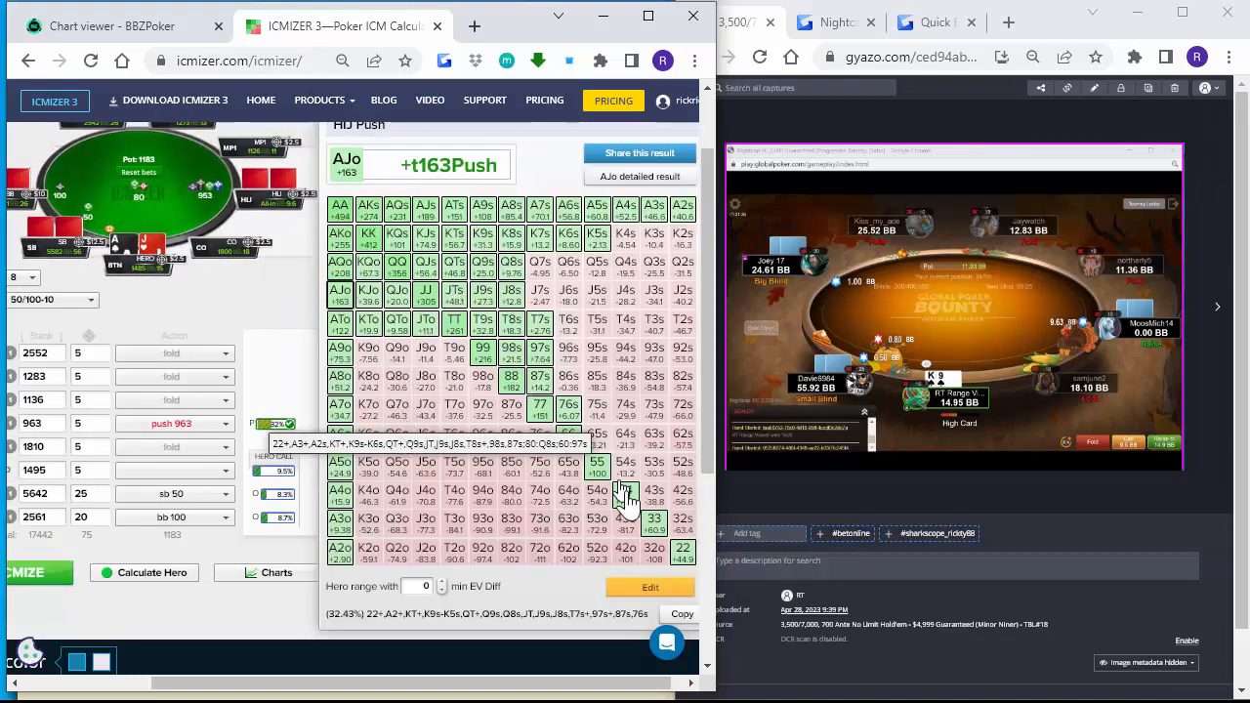
click(650, 587)
click(568, 408)
mouse_move(488, 276)
mouse_down()
mouse_move(555, 233)
mouse_move(531, 337)
mouse_move(508, 273)
mouse_move(469, 271)
mouse_move(480, 270)
mouse_move(400, 337)
mouse_up()
click(396, 330)
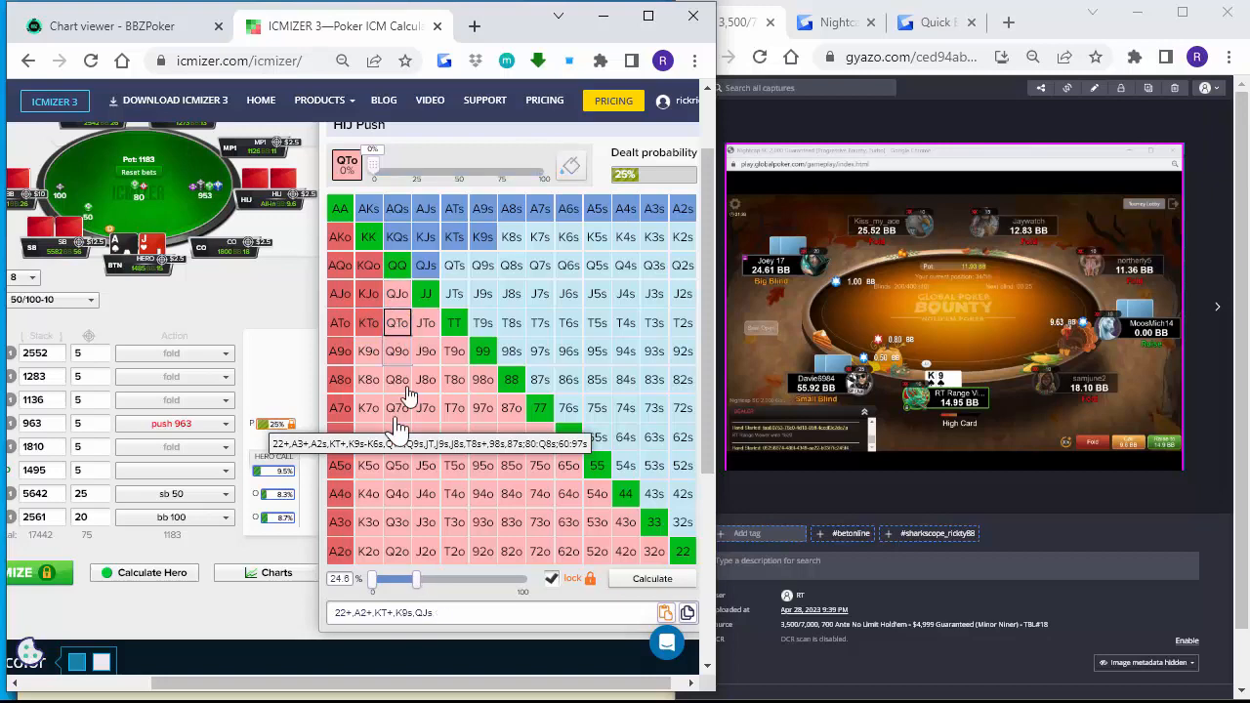
click(147, 574)
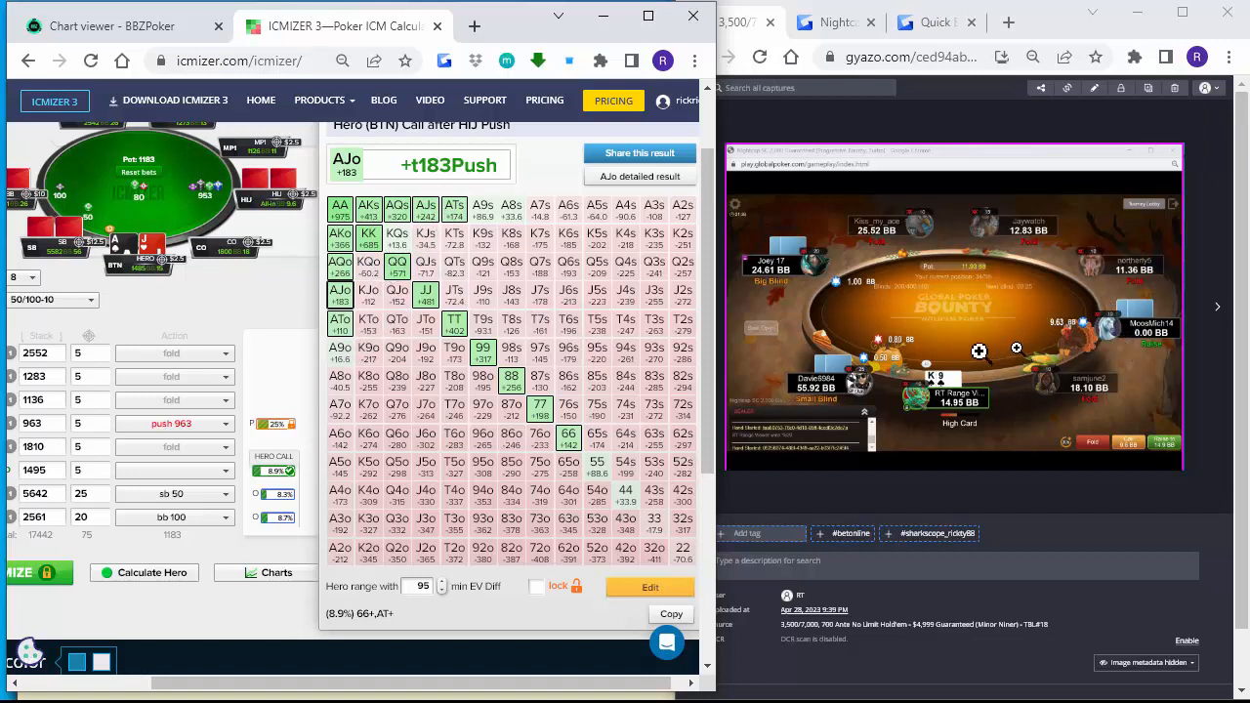
click(296, 399)
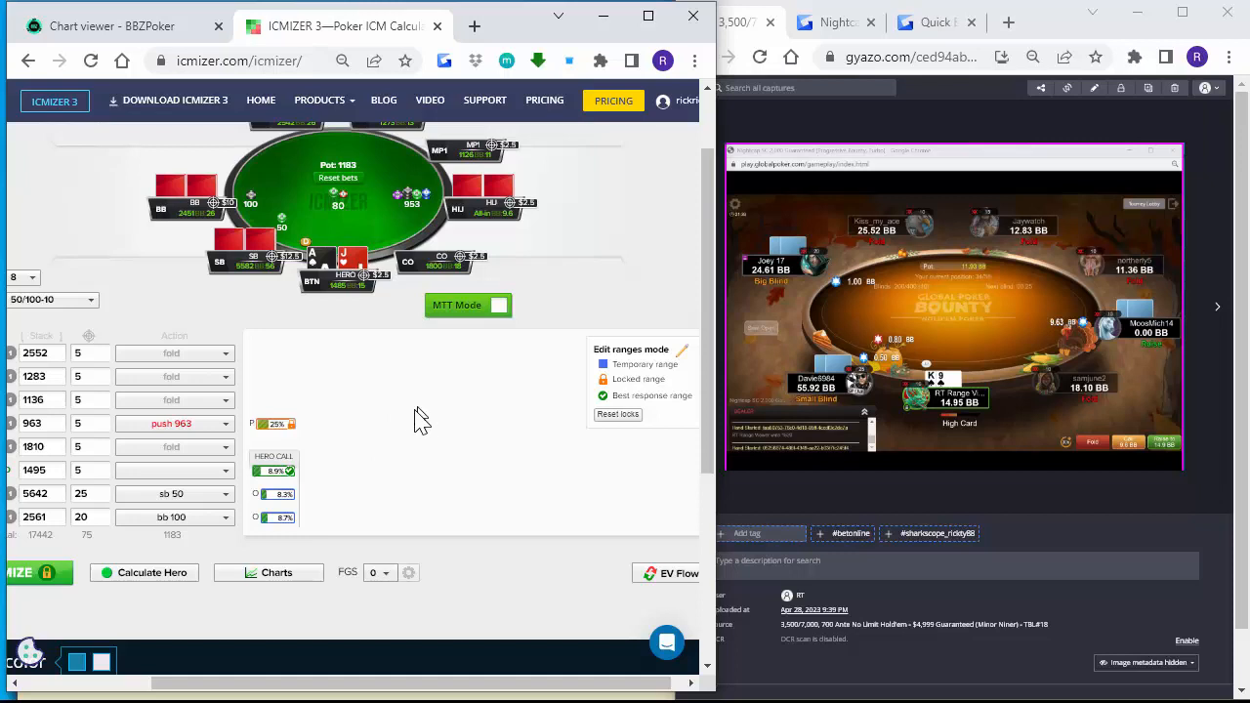
Open the hand-history import for automatic hand analysis.
drag(252, 686, 111, 687)
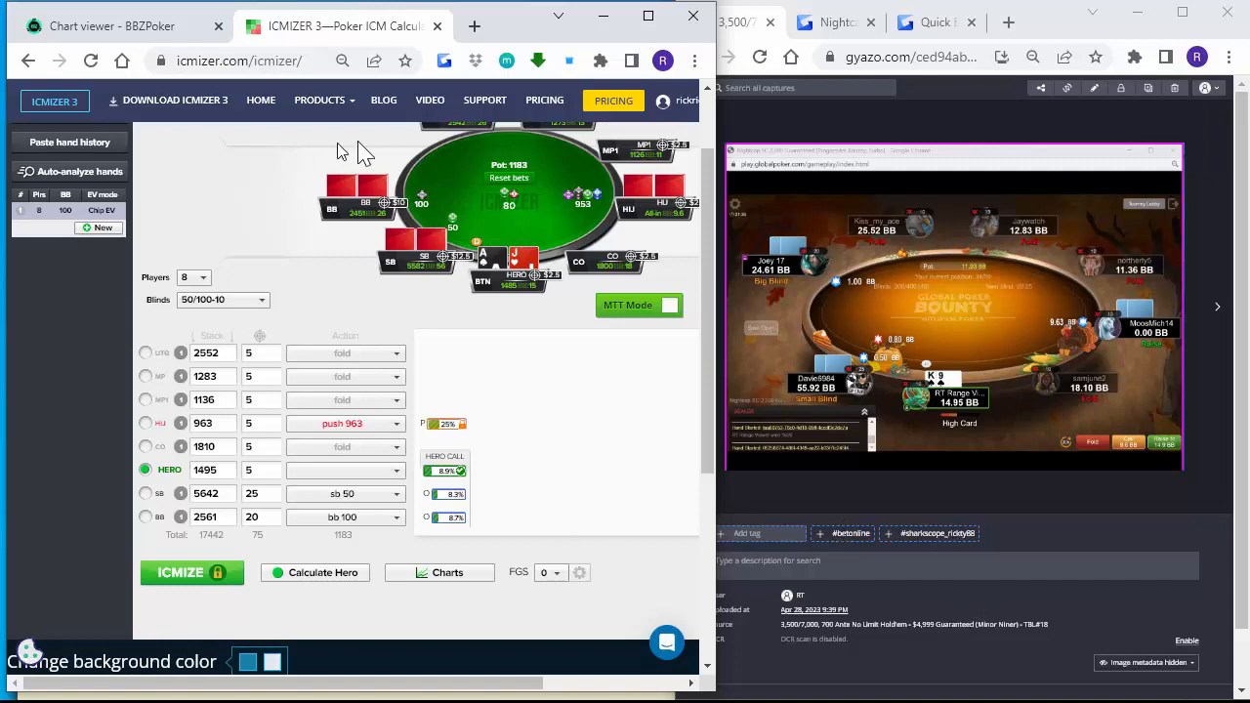
scroll(380, 371, up, 1)
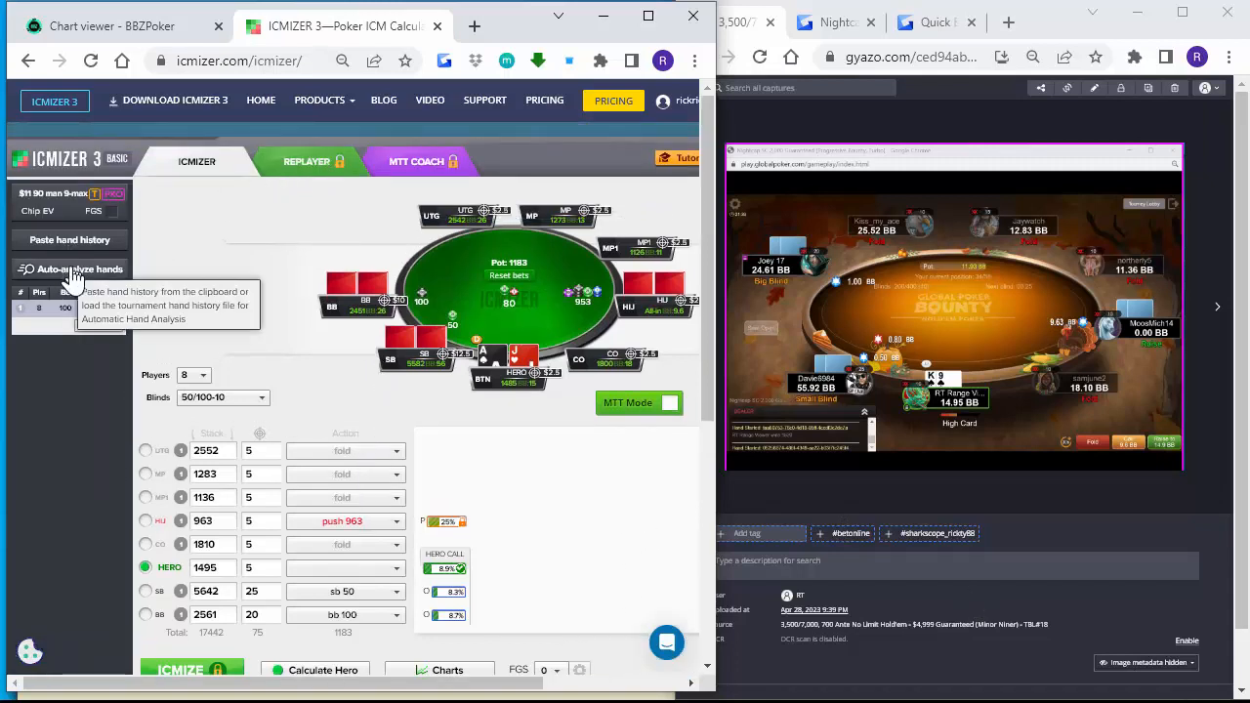
click(74, 276)
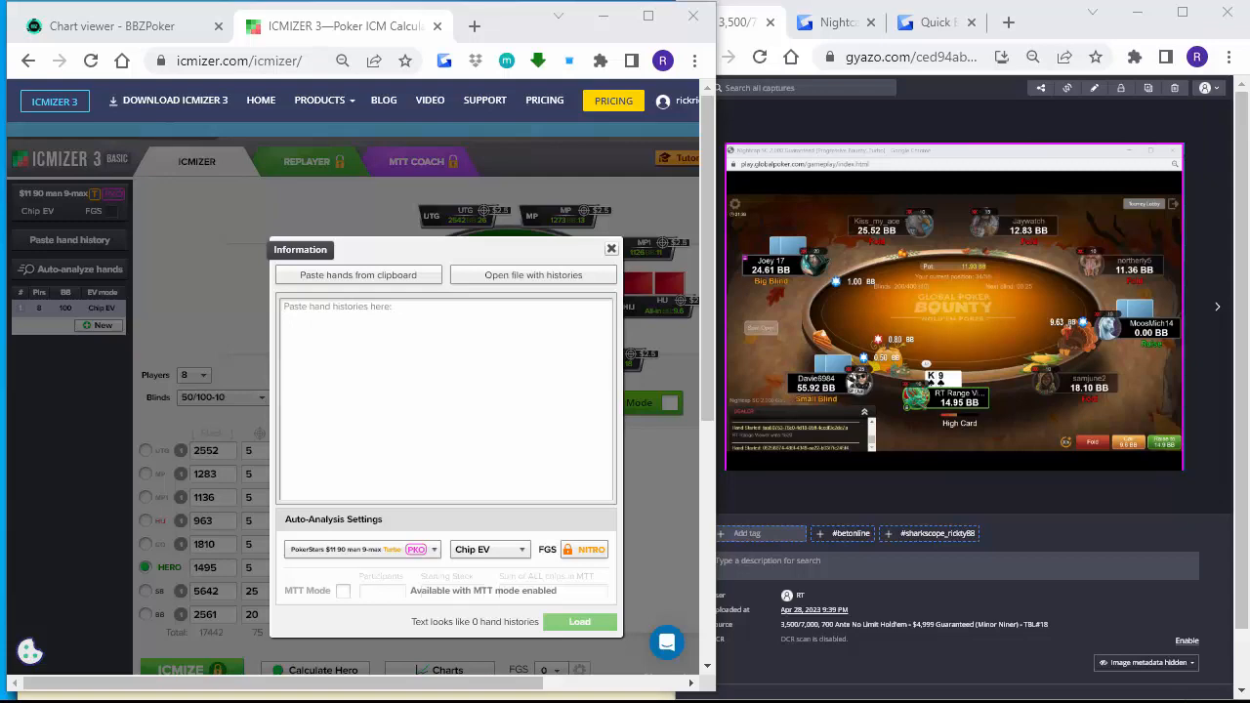
Switch to PokerTracker 4, maximize its window and open the hands of the 2023/04/27 6:38 pm MTT.
drag(1249, 481, 578, 251)
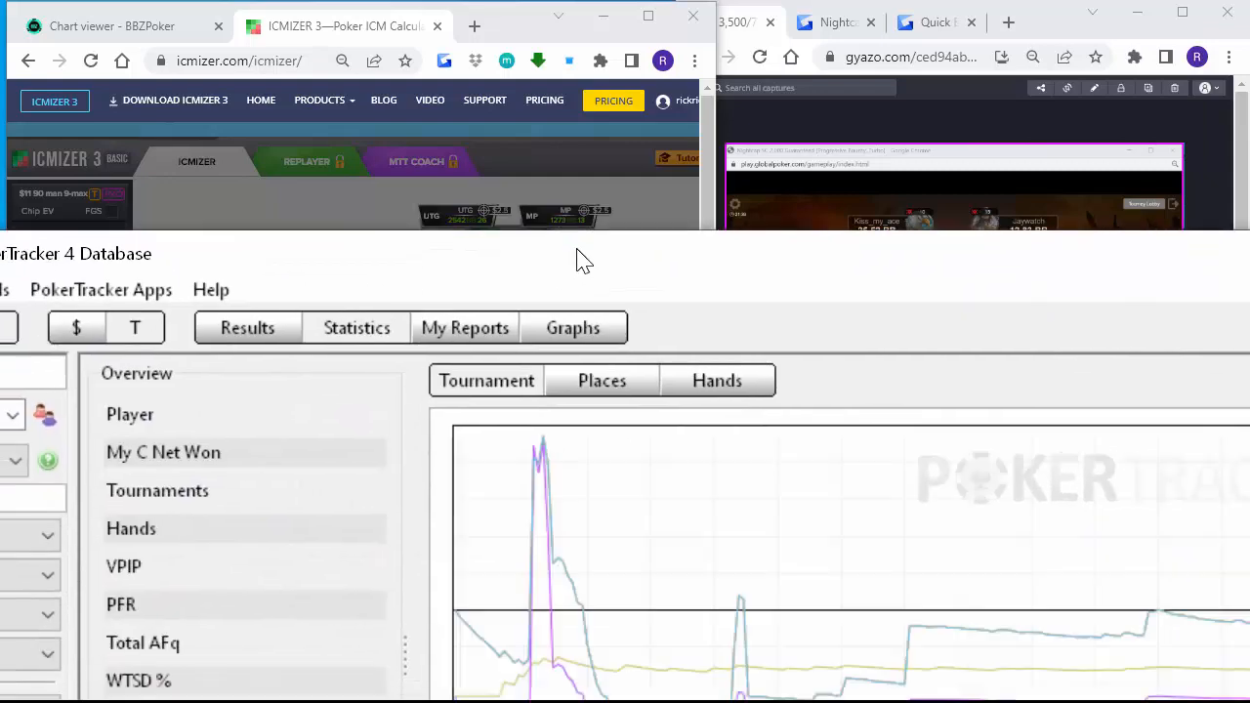
double_click(578, 251)
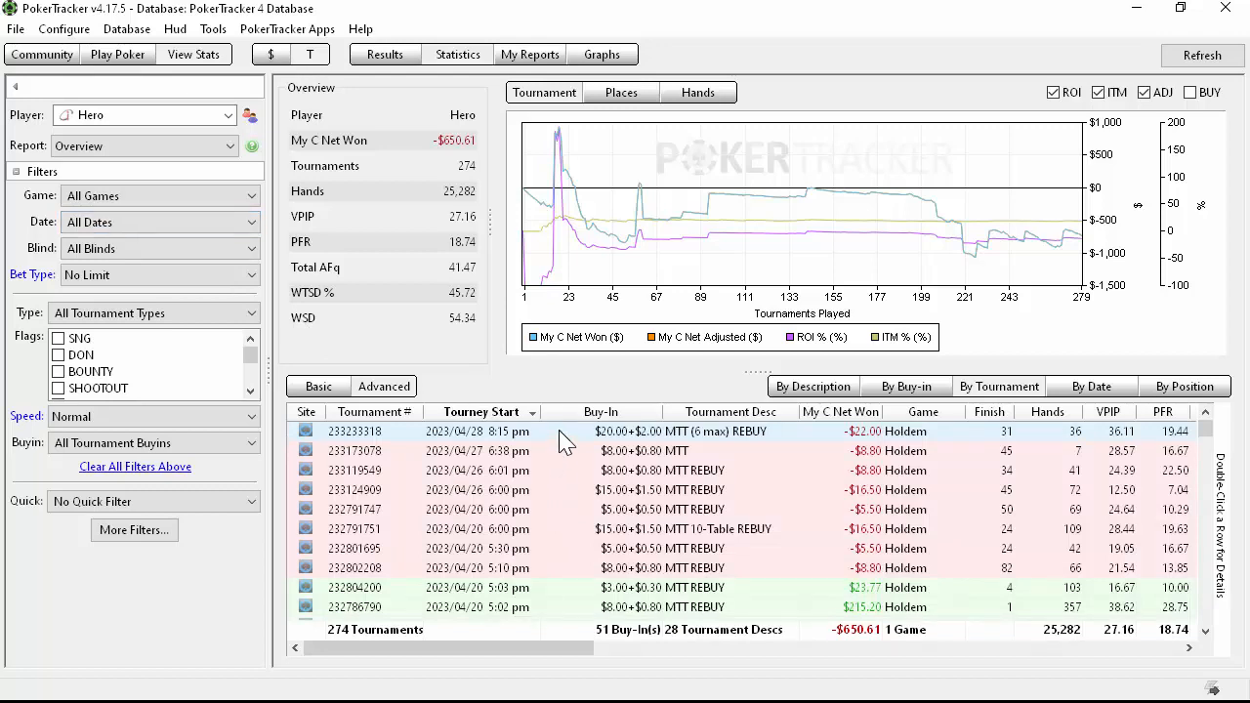
double_click(566, 451)
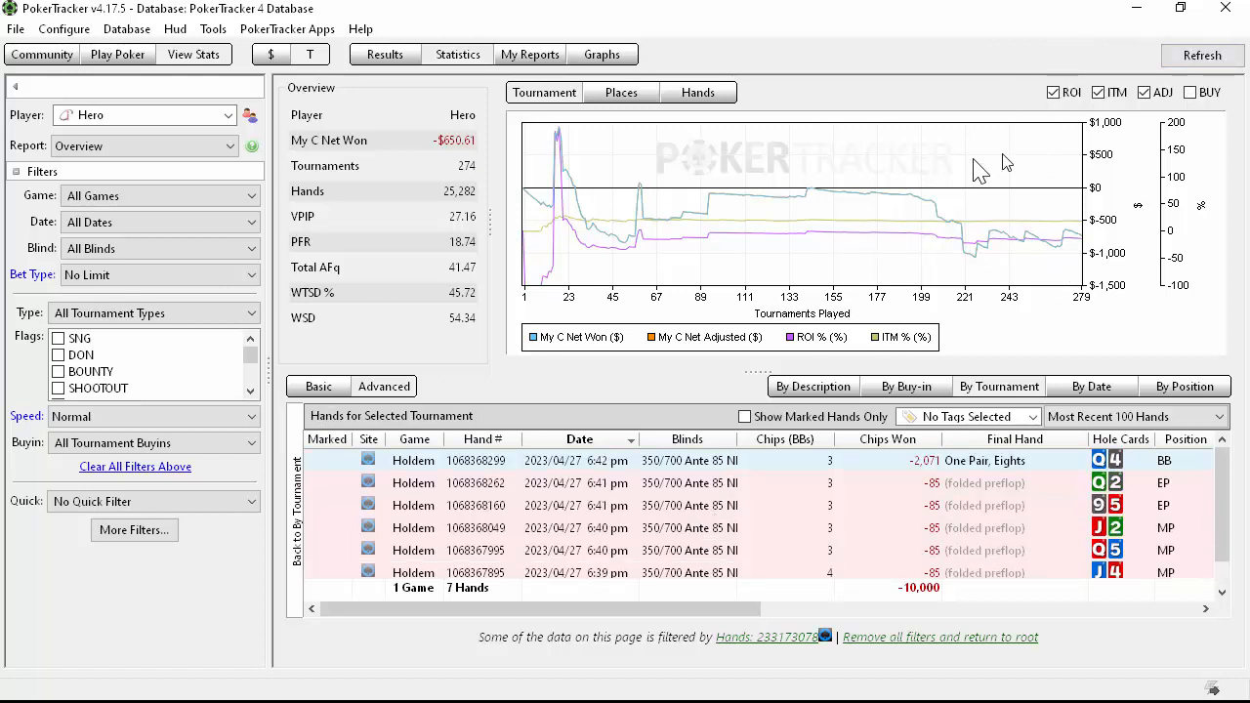
Return to the tournament list, sort it by number of hands and open the hands of the 2021/08/29 3:00 pm MTT REBUY DEEP.
click(1209, 59)
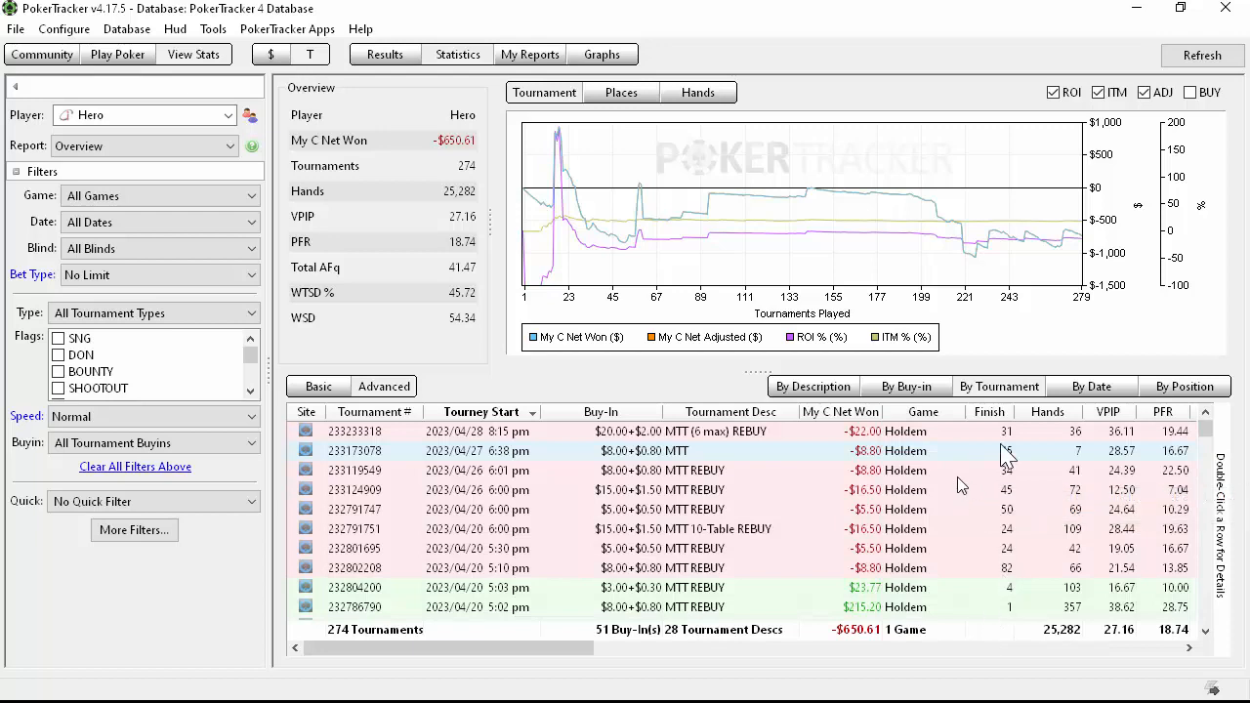
click(1053, 413)
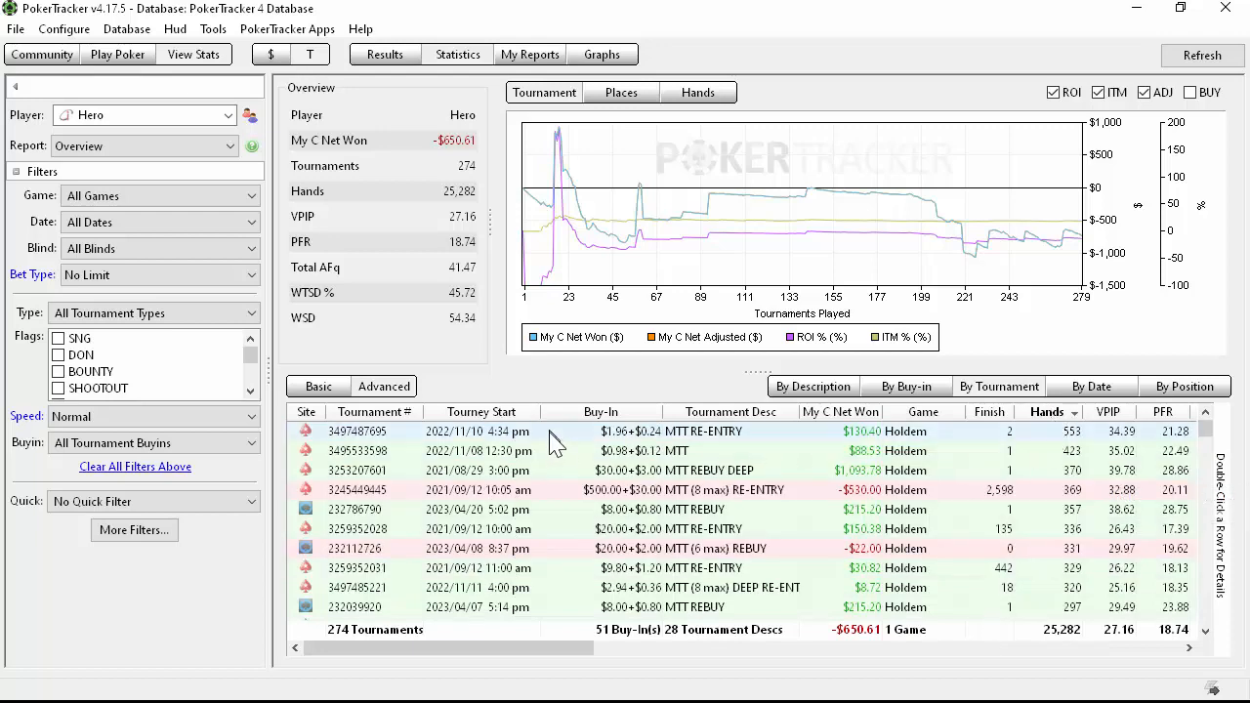
right_click(549, 482)
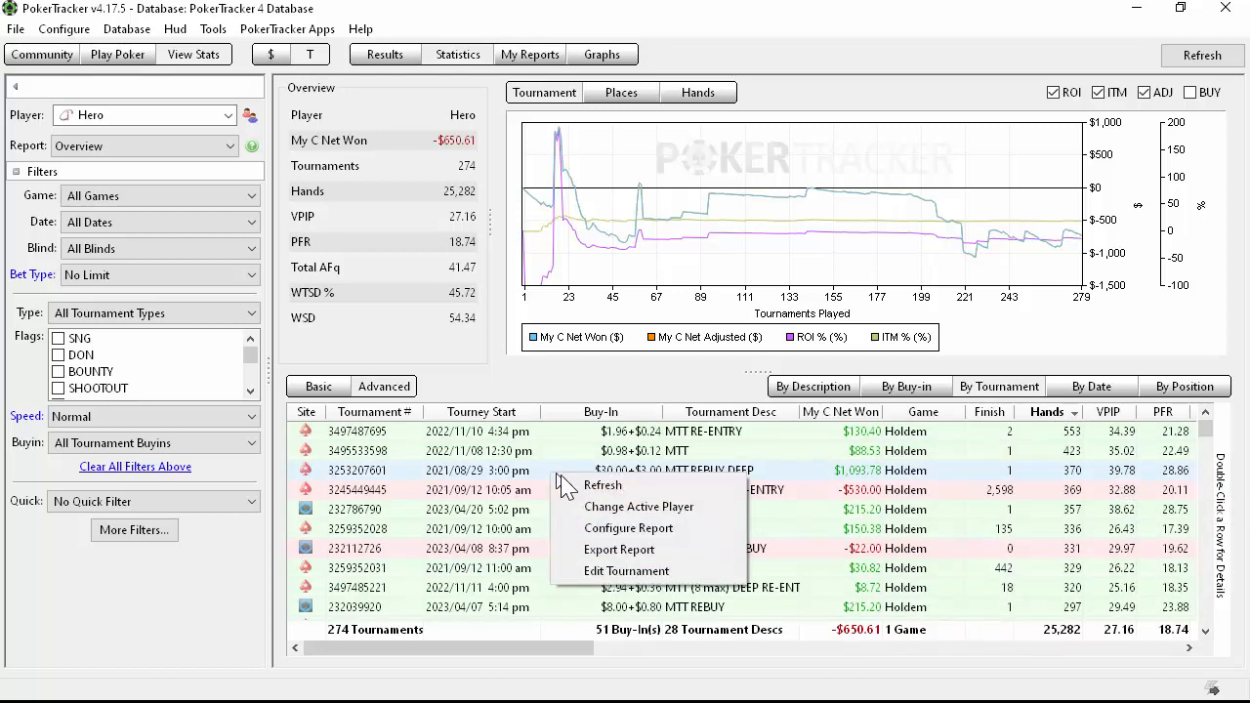
click(530, 472)
double_click(529, 470)
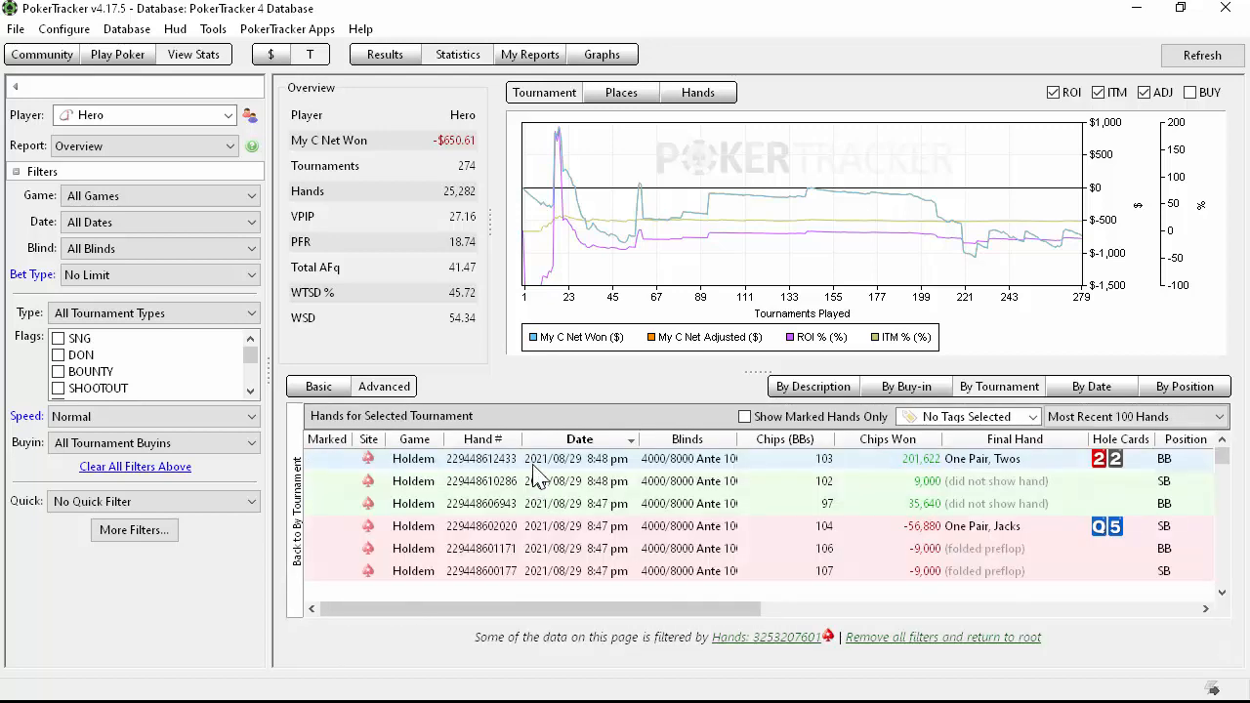
Set the tournament's hand list to Max Hands and sort it by blinds.
click(1191, 417)
click(1083, 475)
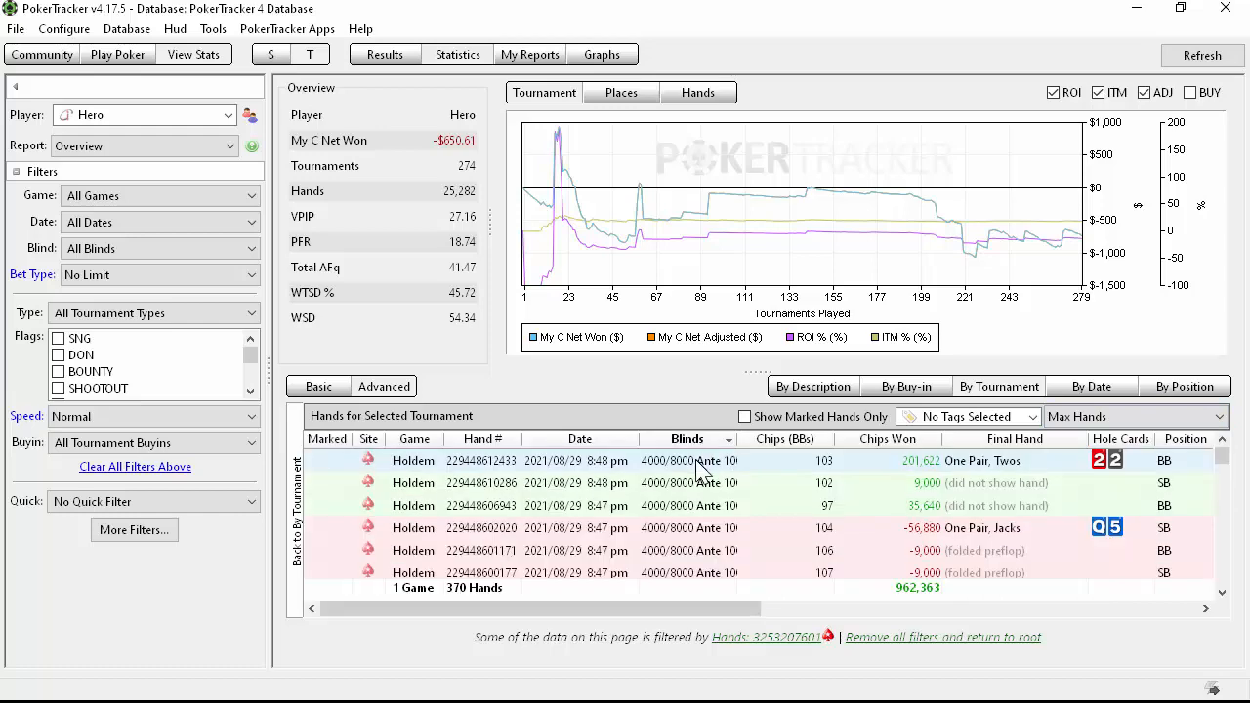
right_click(697, 463)
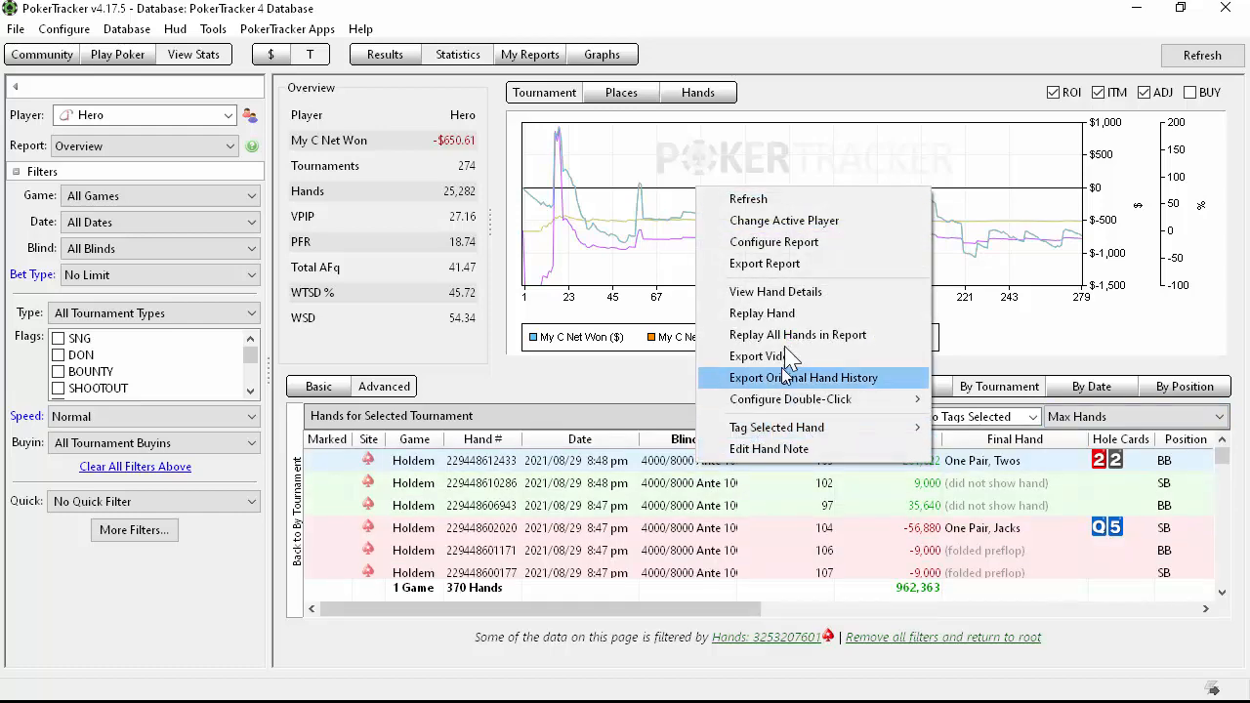
key(Escape)
Select all hands of the tournament and try to export their original hand histories.
key(ctrl+a)
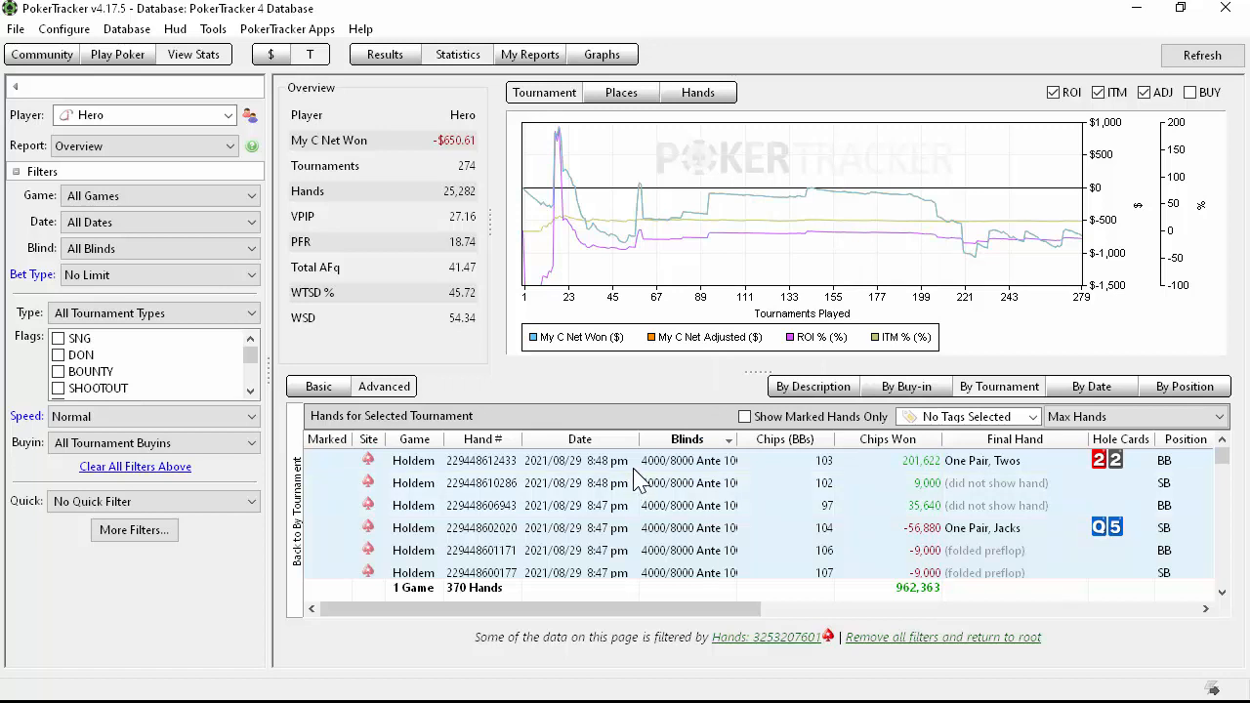
right_click(637, 459)
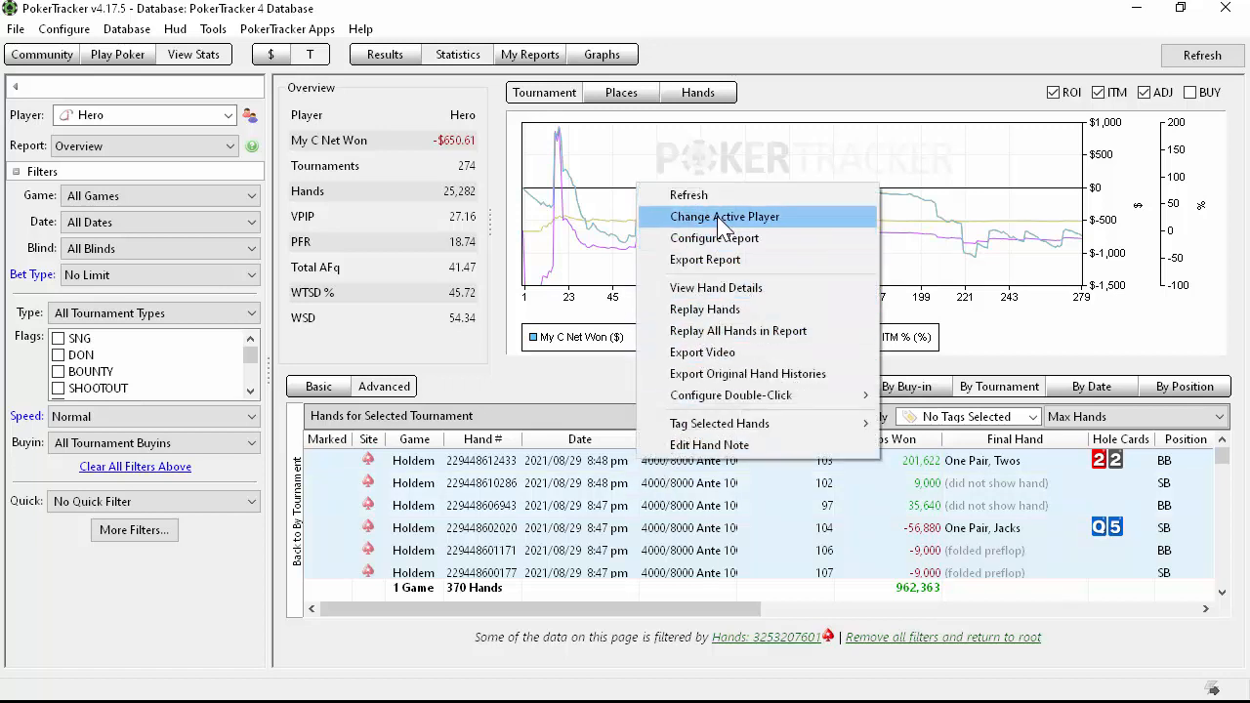
mouse_move(735, 397)
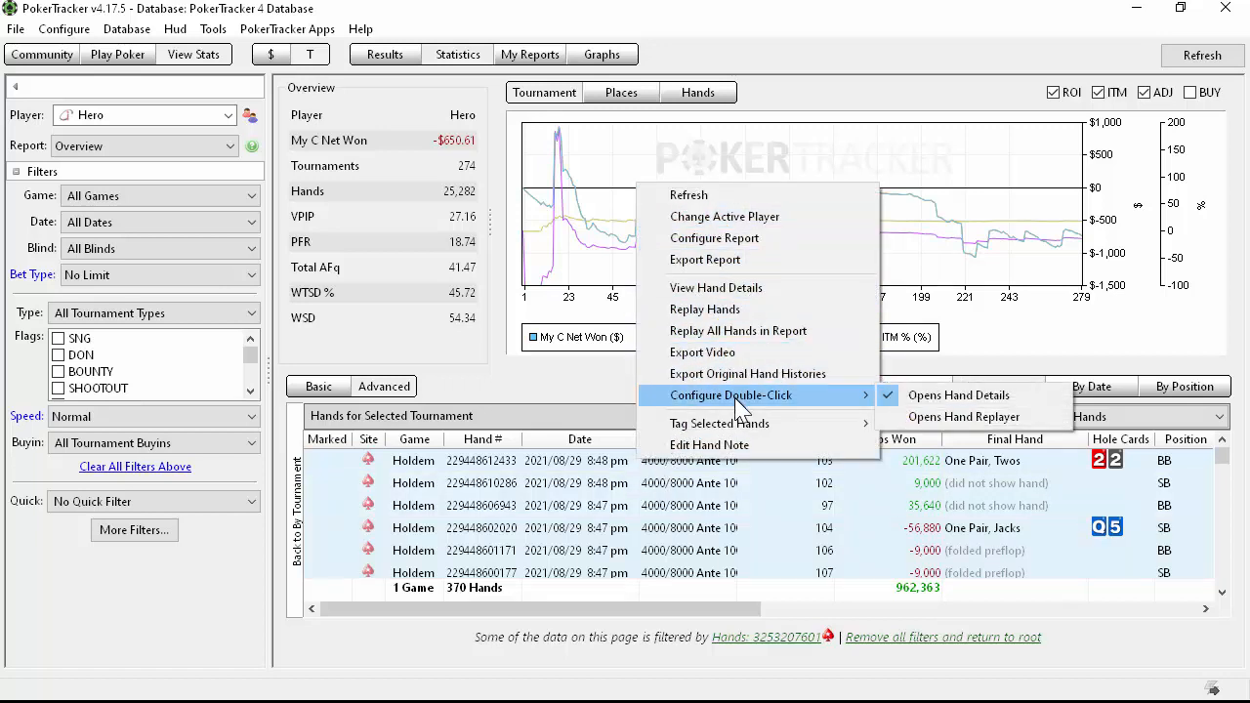
right_click(594, 459)
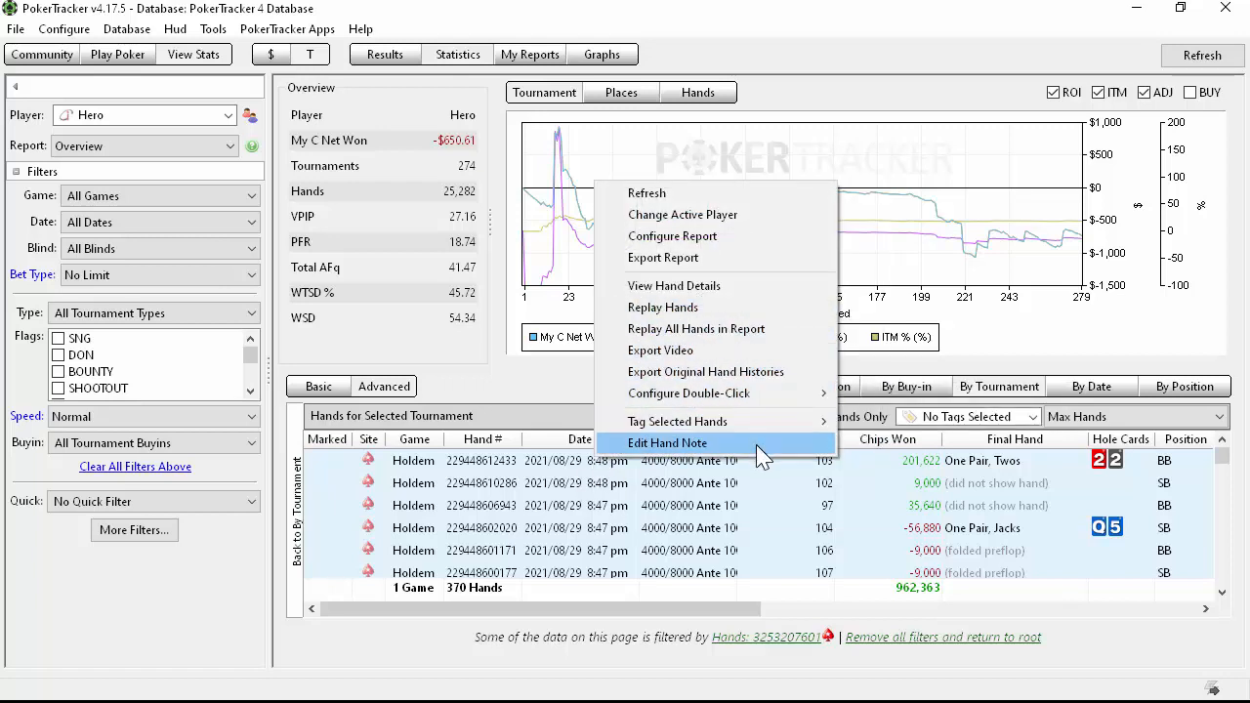
click(757, 380)
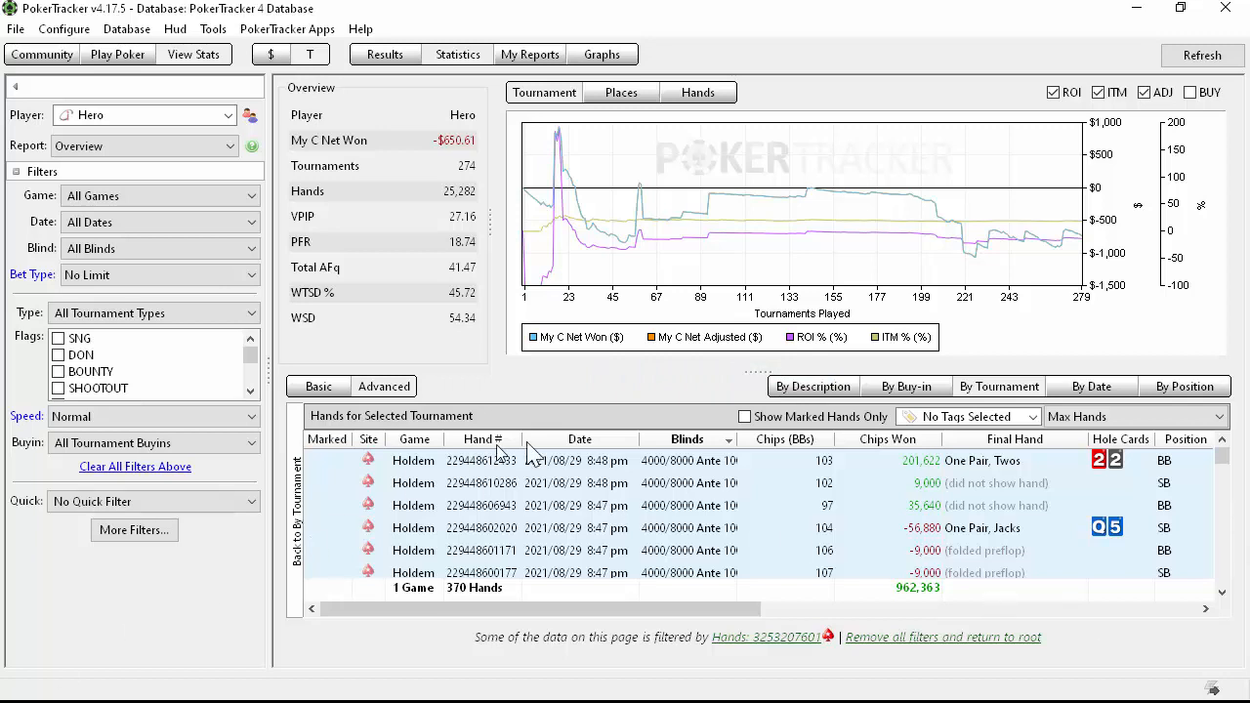
Open the details of the 2021/08/29 8:48 pm pocket twos hand, copy its full history text and close the details.
click(546, 503)
right_click(553, 463)
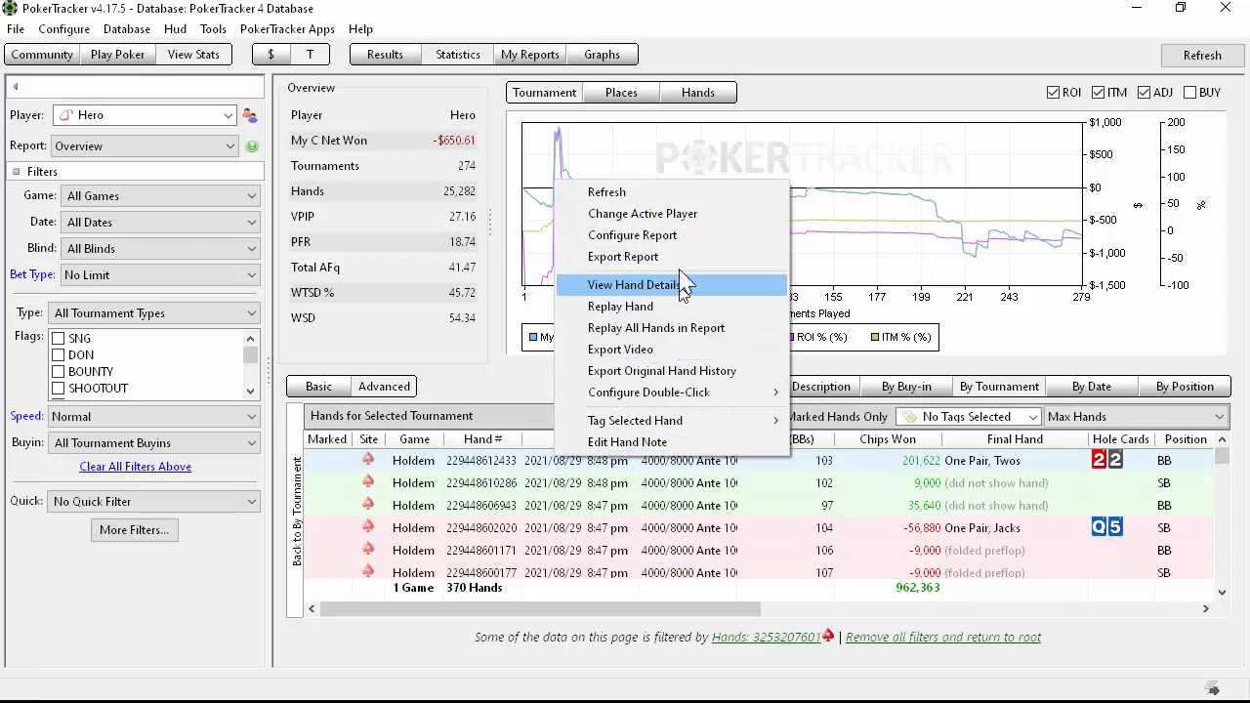
click(535, 474)
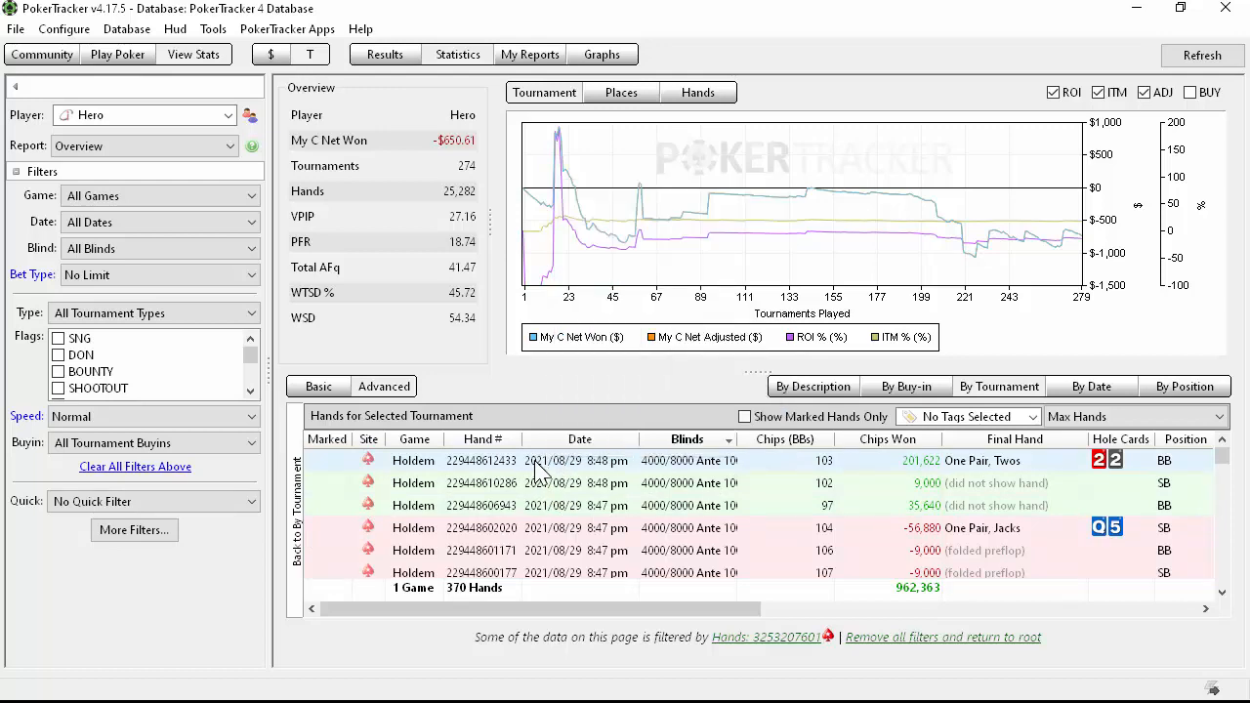
double_click(535, 467)
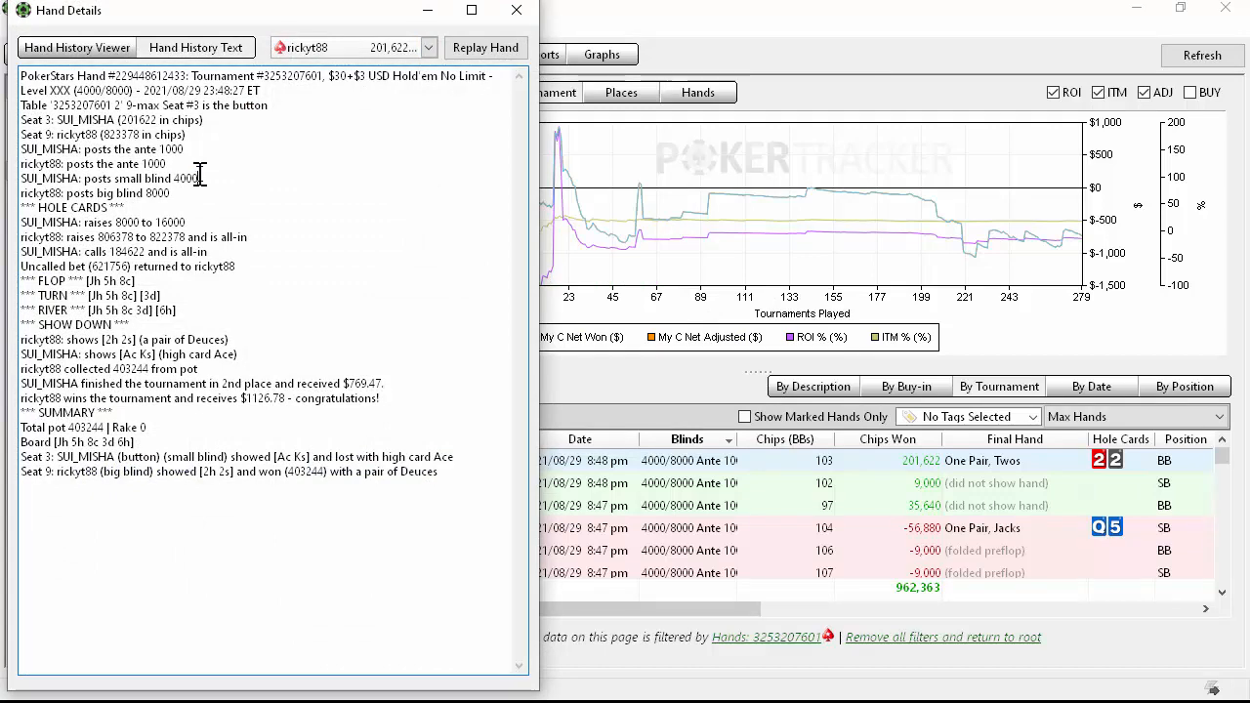
key(ctrl+a)
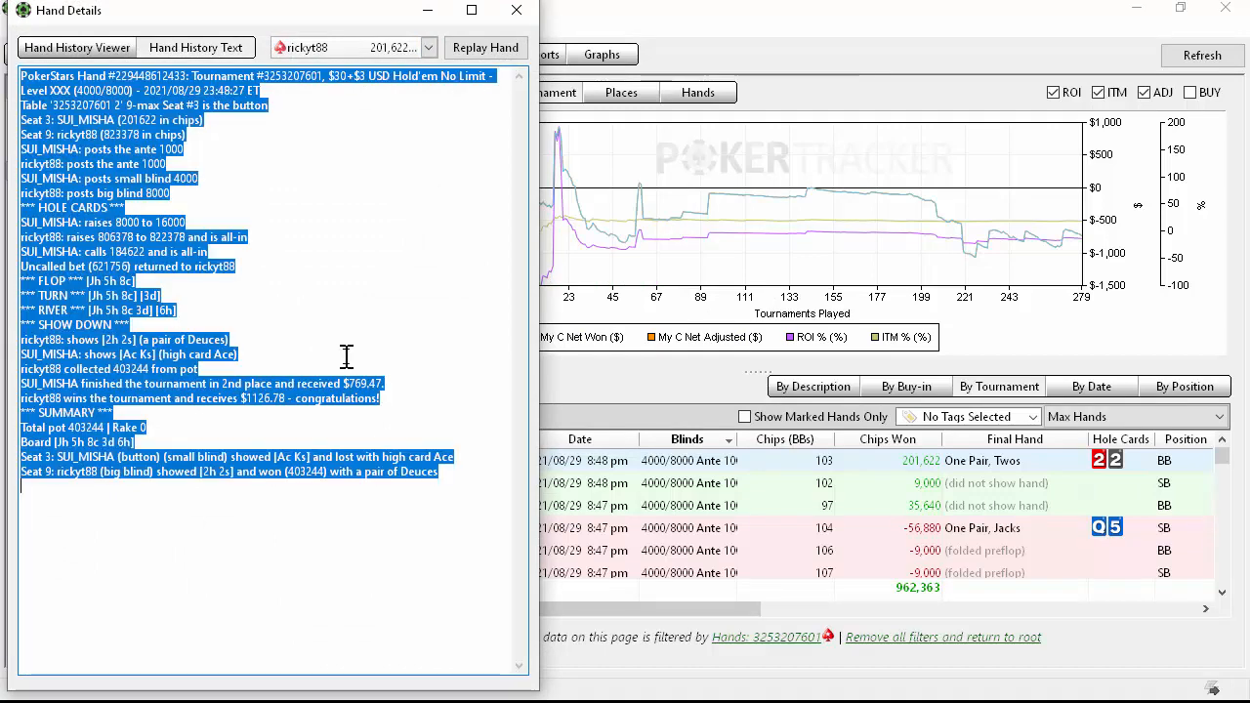
right_click(119, 182)
click(204, 235)
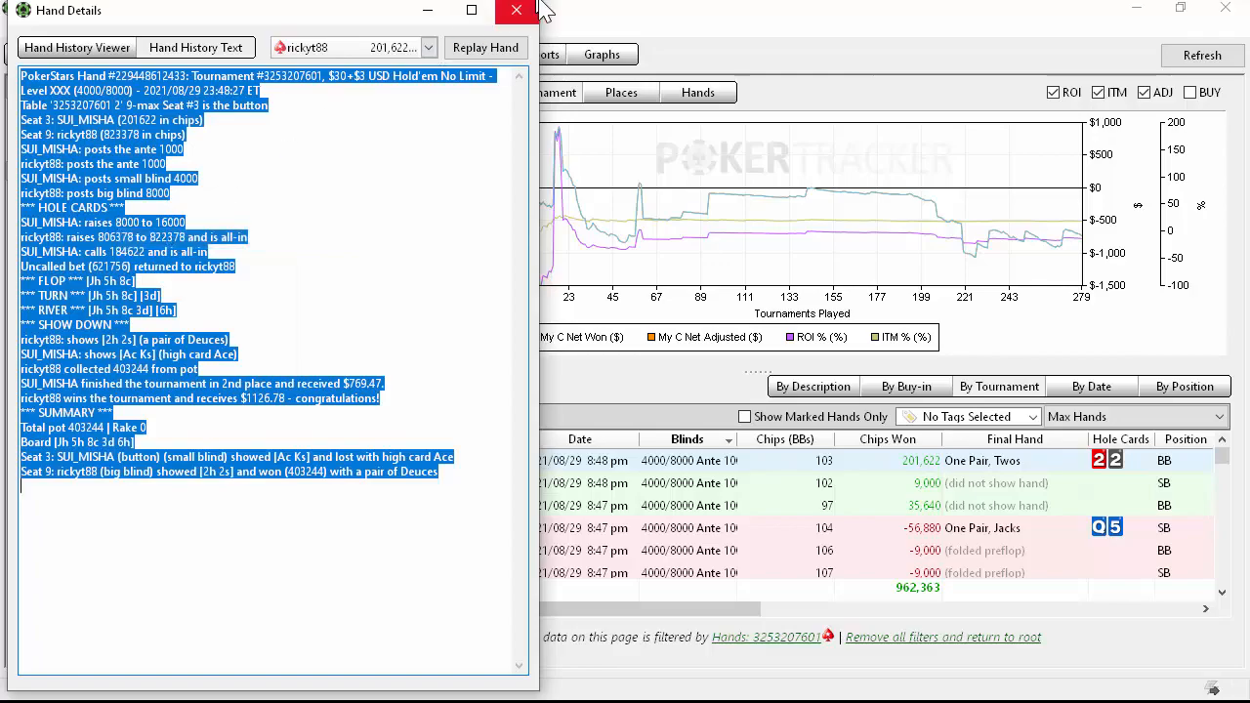
click(522, 12)
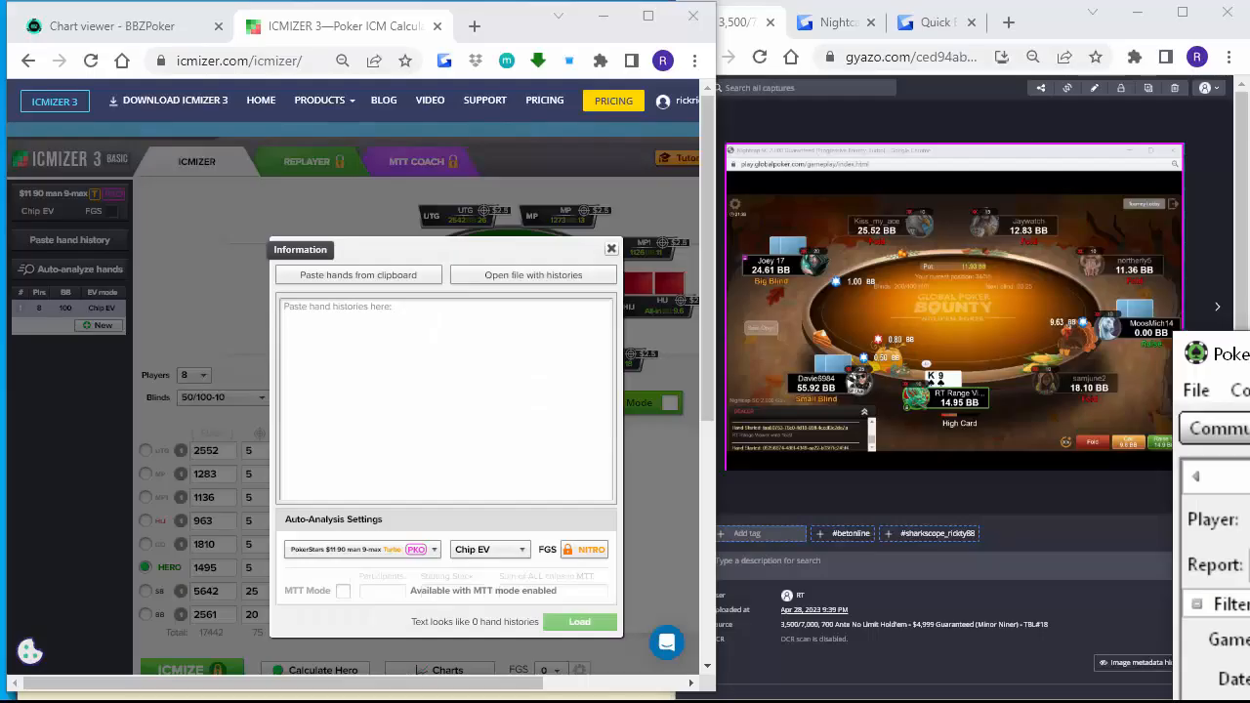
Move PokerTracker aside, switch to ICMIZER, paste the copied hand history into the import dialog and load it.
drag(1228, 354, 1249, 350)
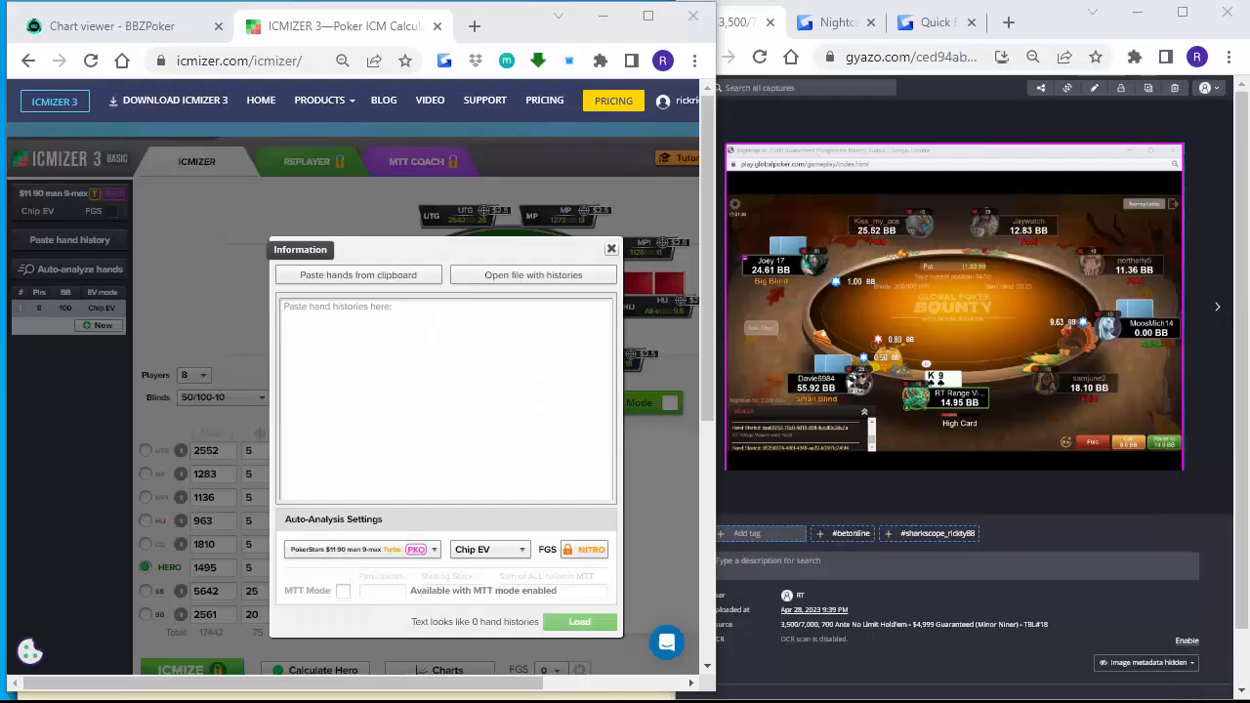
right_click(363, 314)
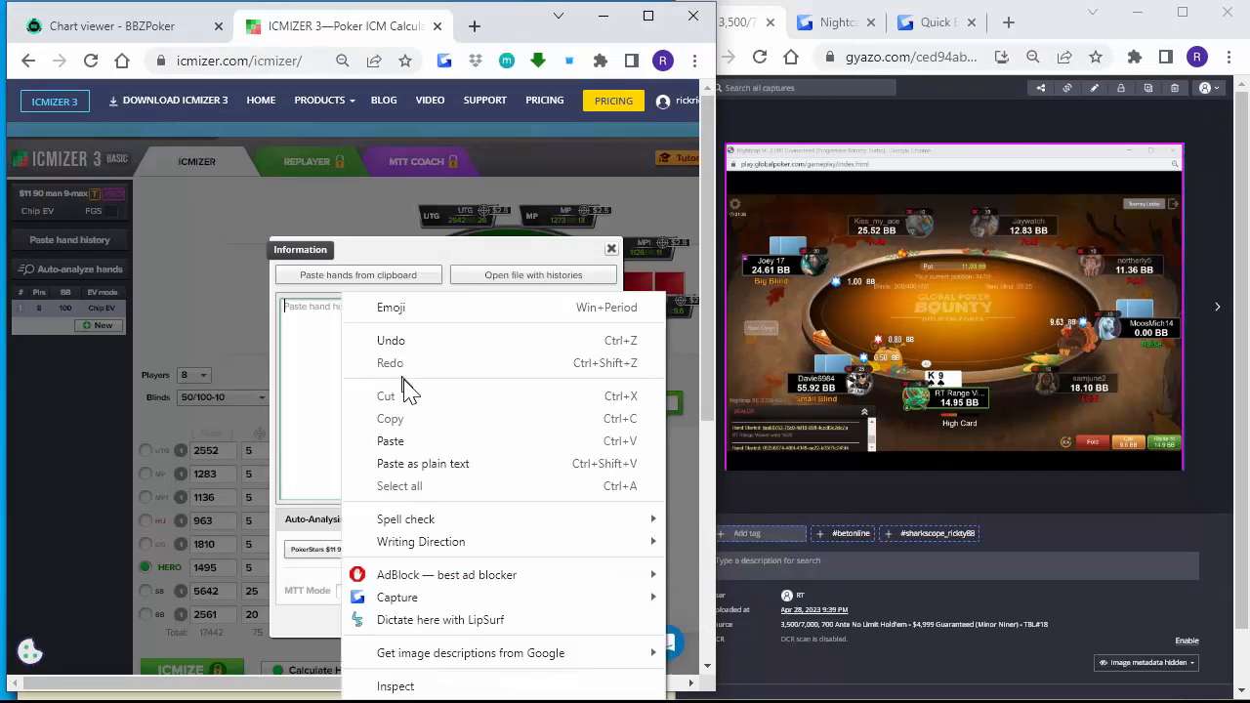
click(413, 440)
scroll(426, 433, down, 5)
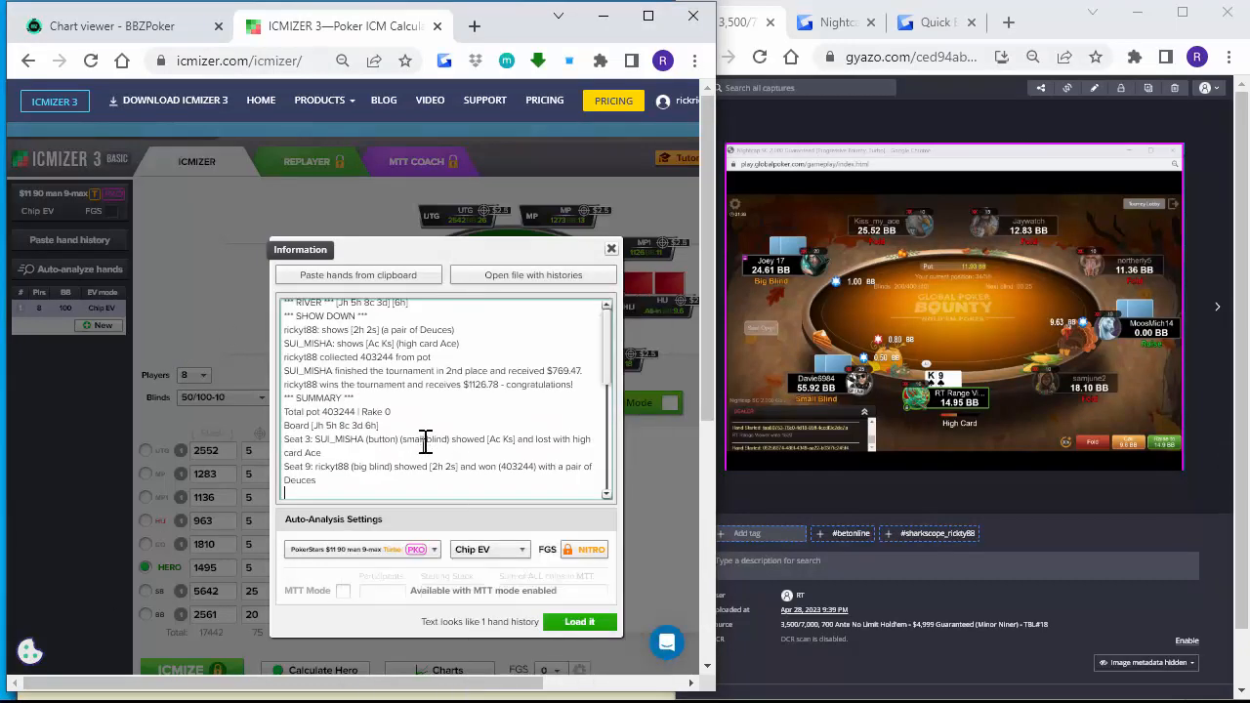
scroll(427, 455, up, 5)
click(581, 623)
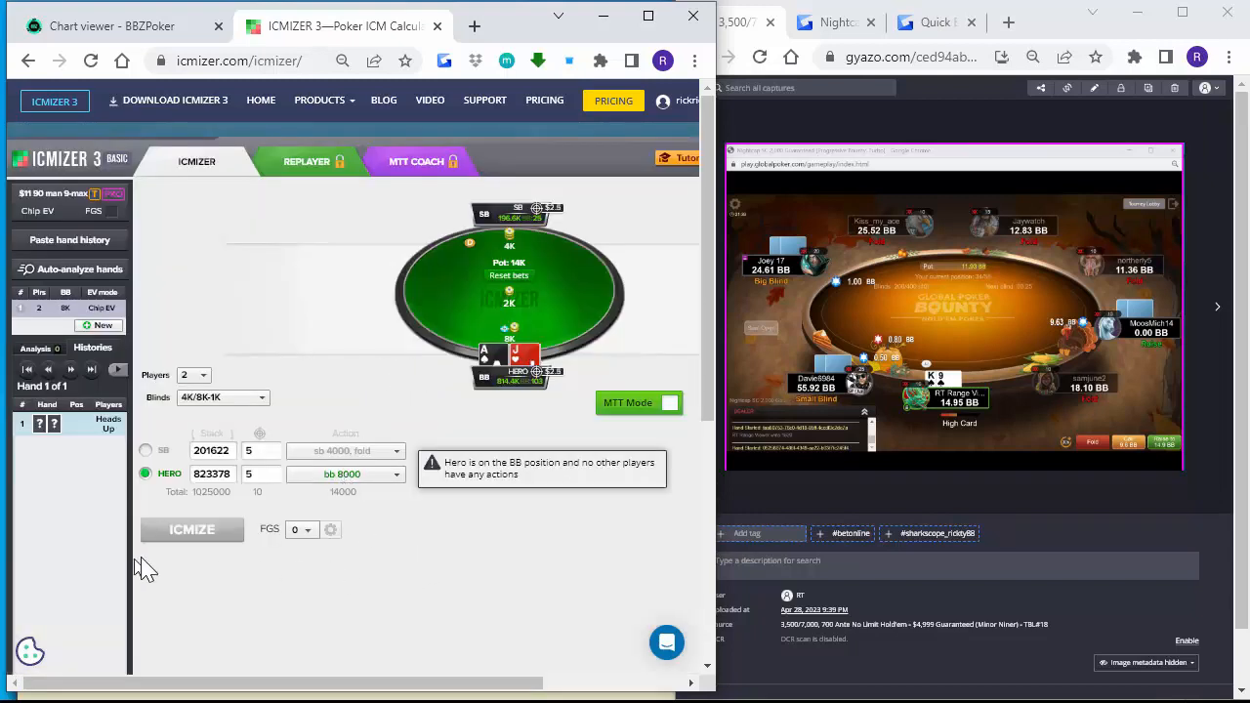
Set the SB's action to push 201622 and calculate the imported heads-up hand.
click(342, 450)
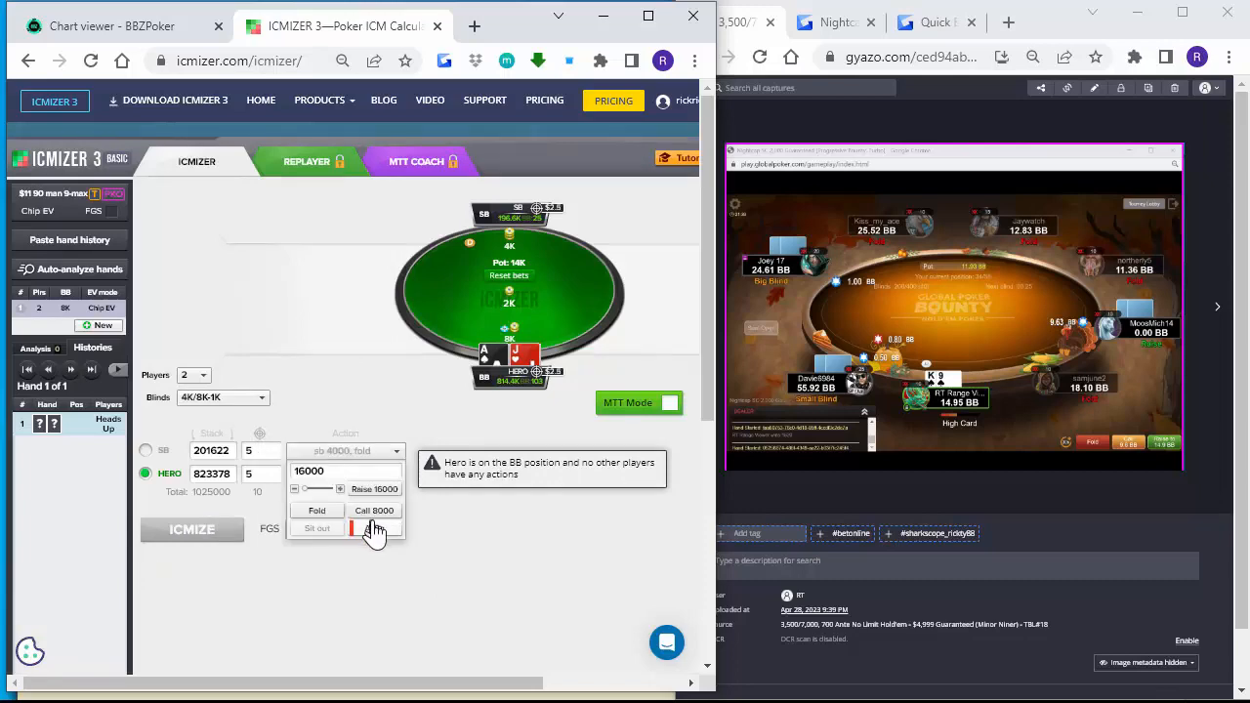
click(374, 528)
click(181, 528)
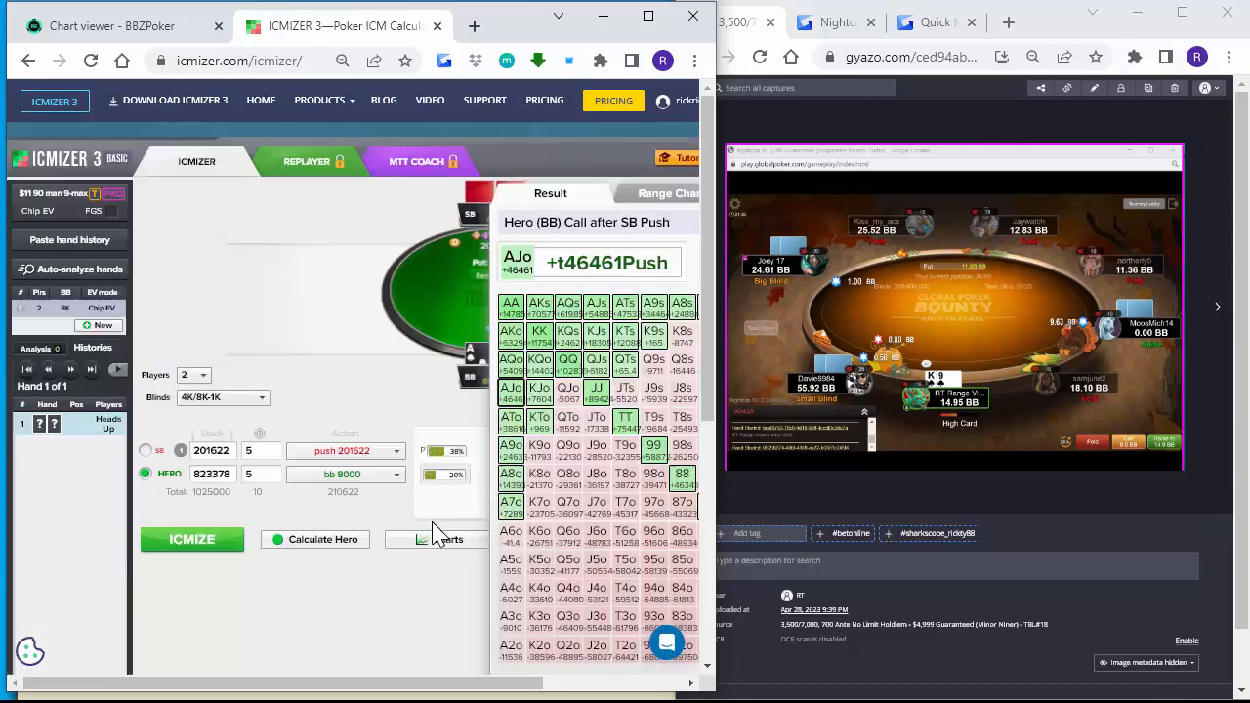